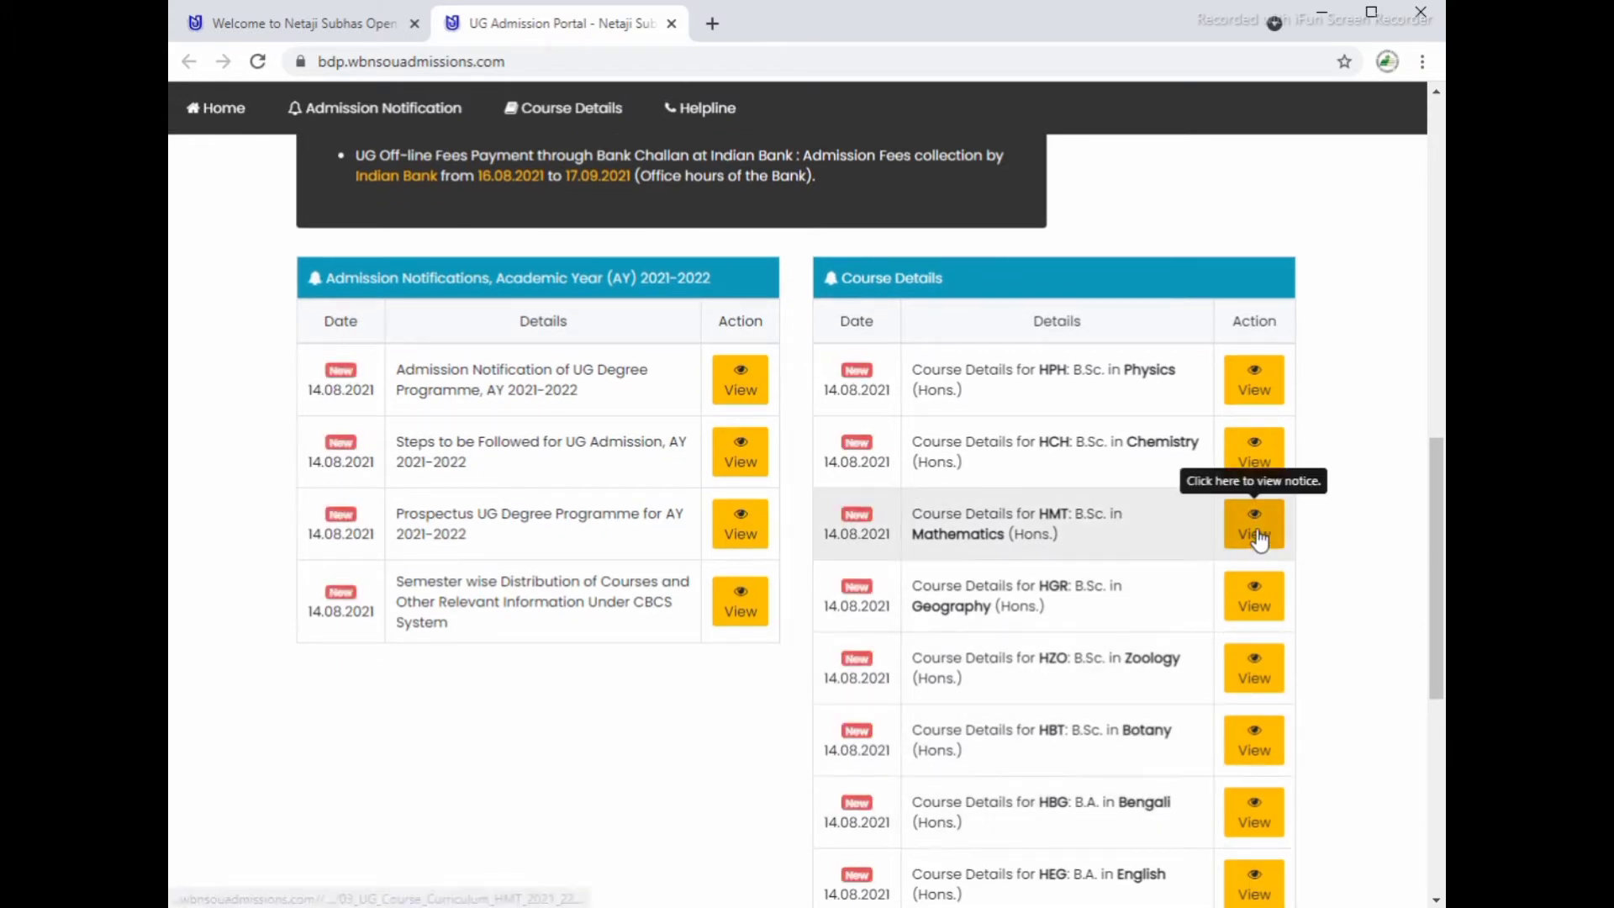
pyautogui.scroll(-1, 1093, 790)
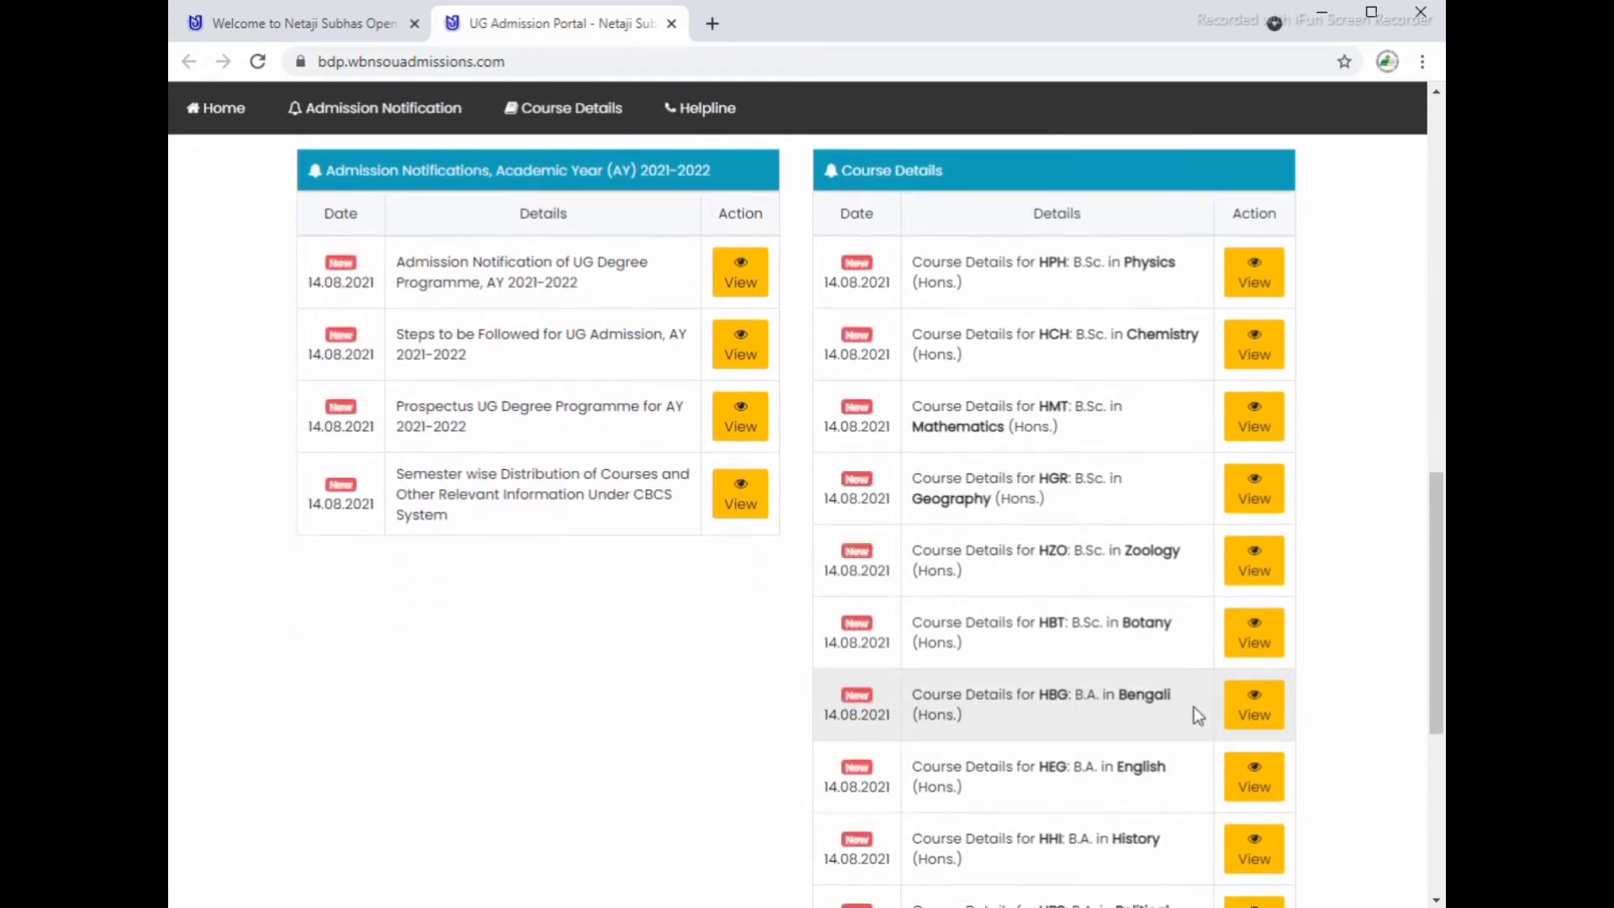
pyautogui.click(1267, 715)
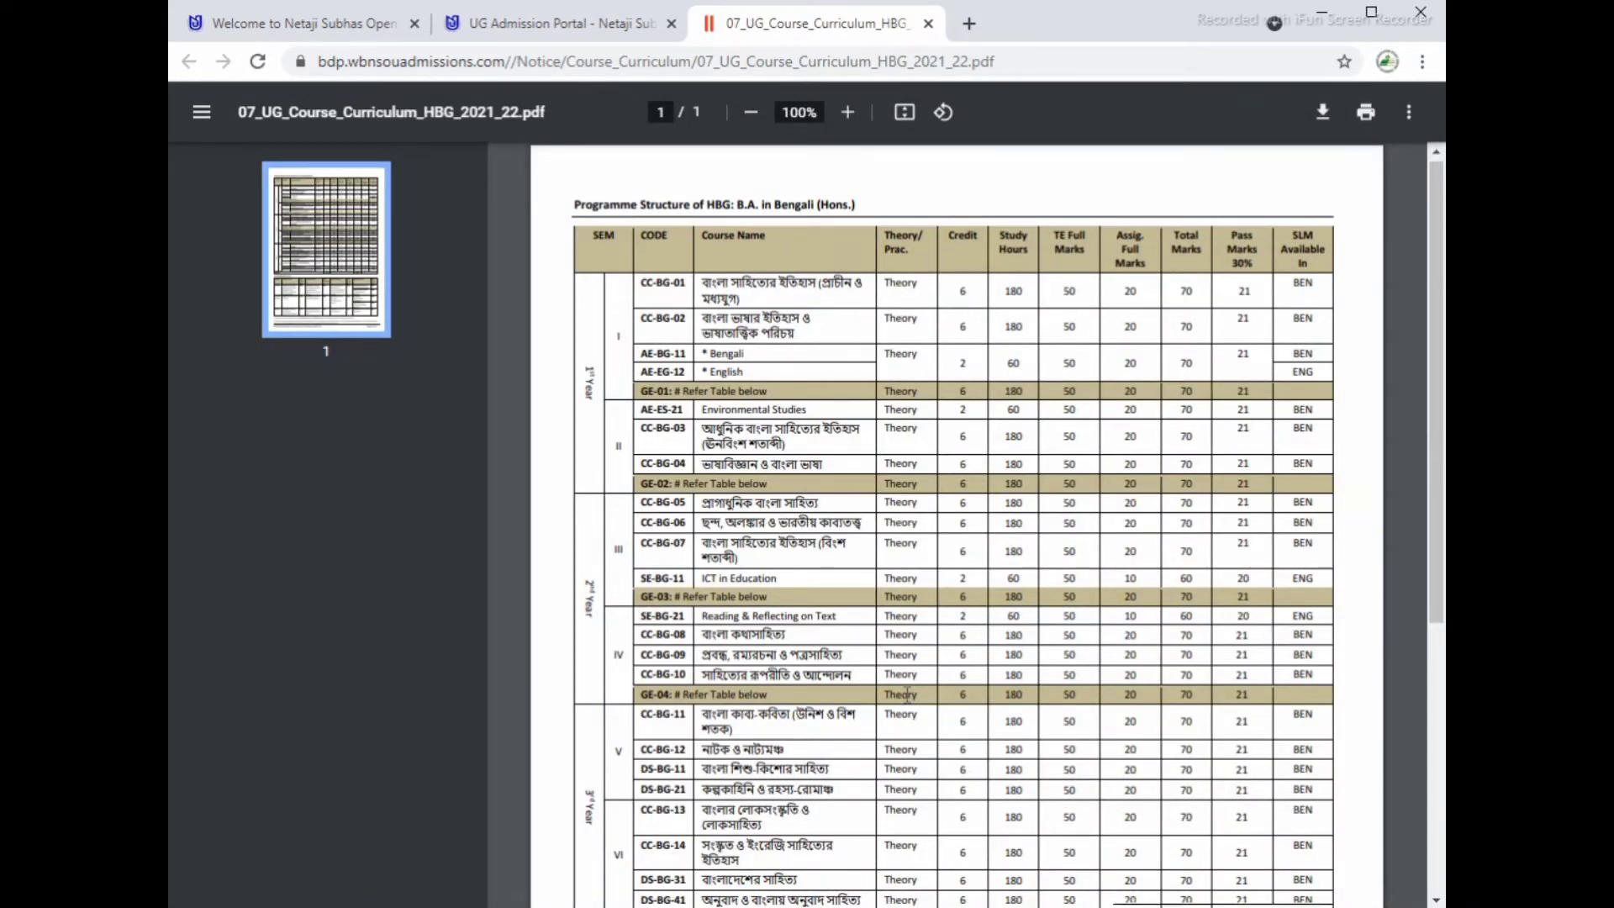
pyautogui.scroll(-5, 904, 696)
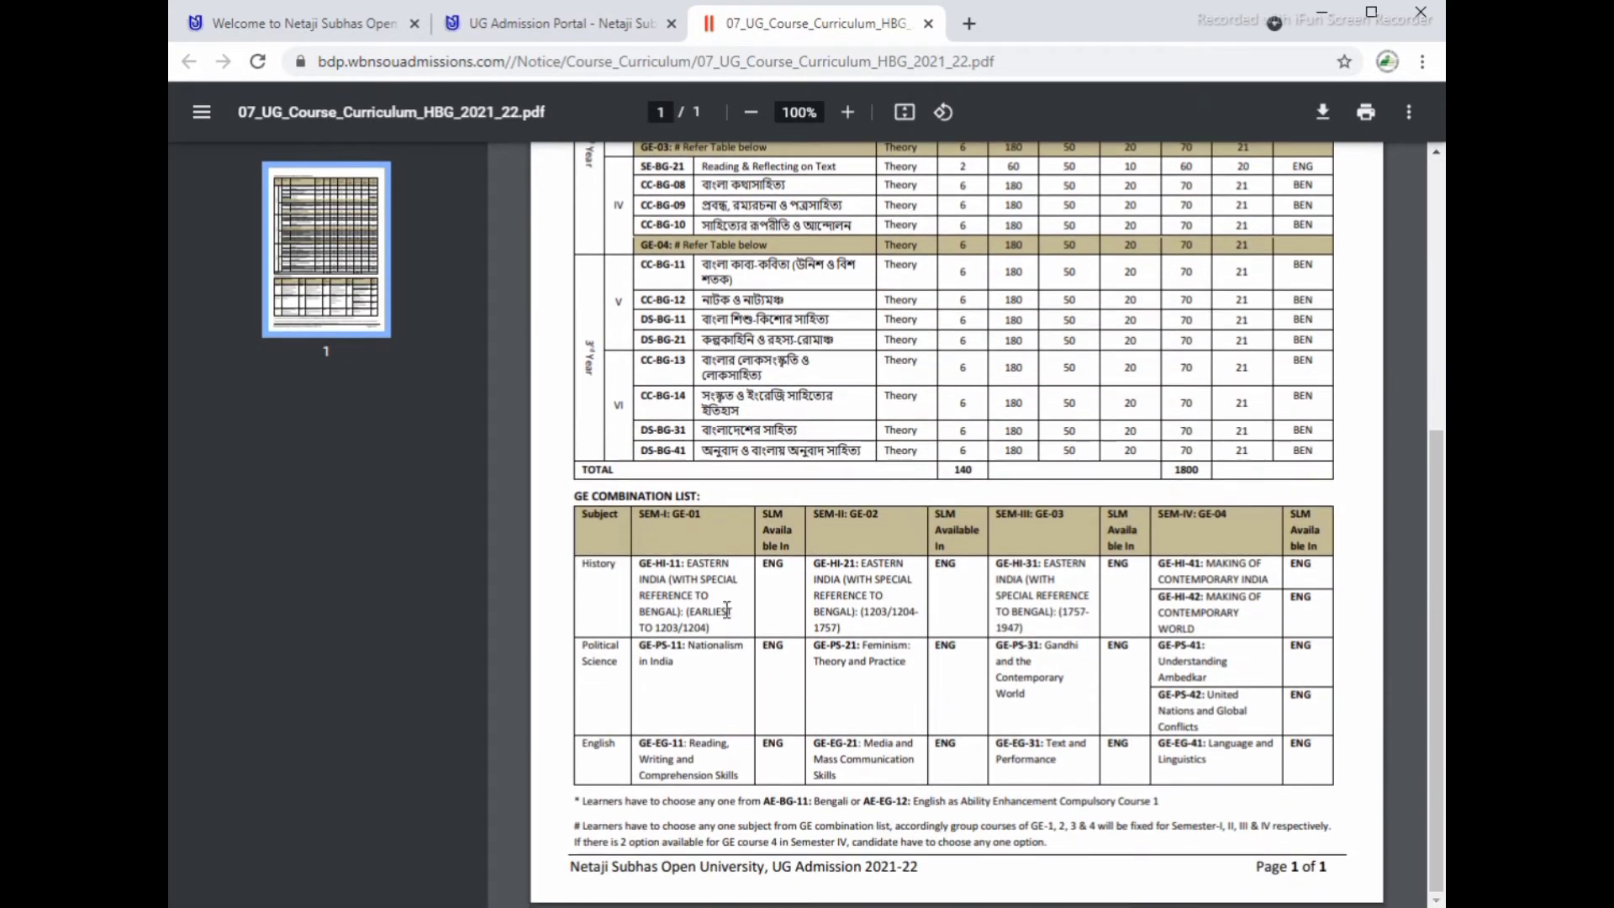
pyautogui.scroll(5, 856, 239)
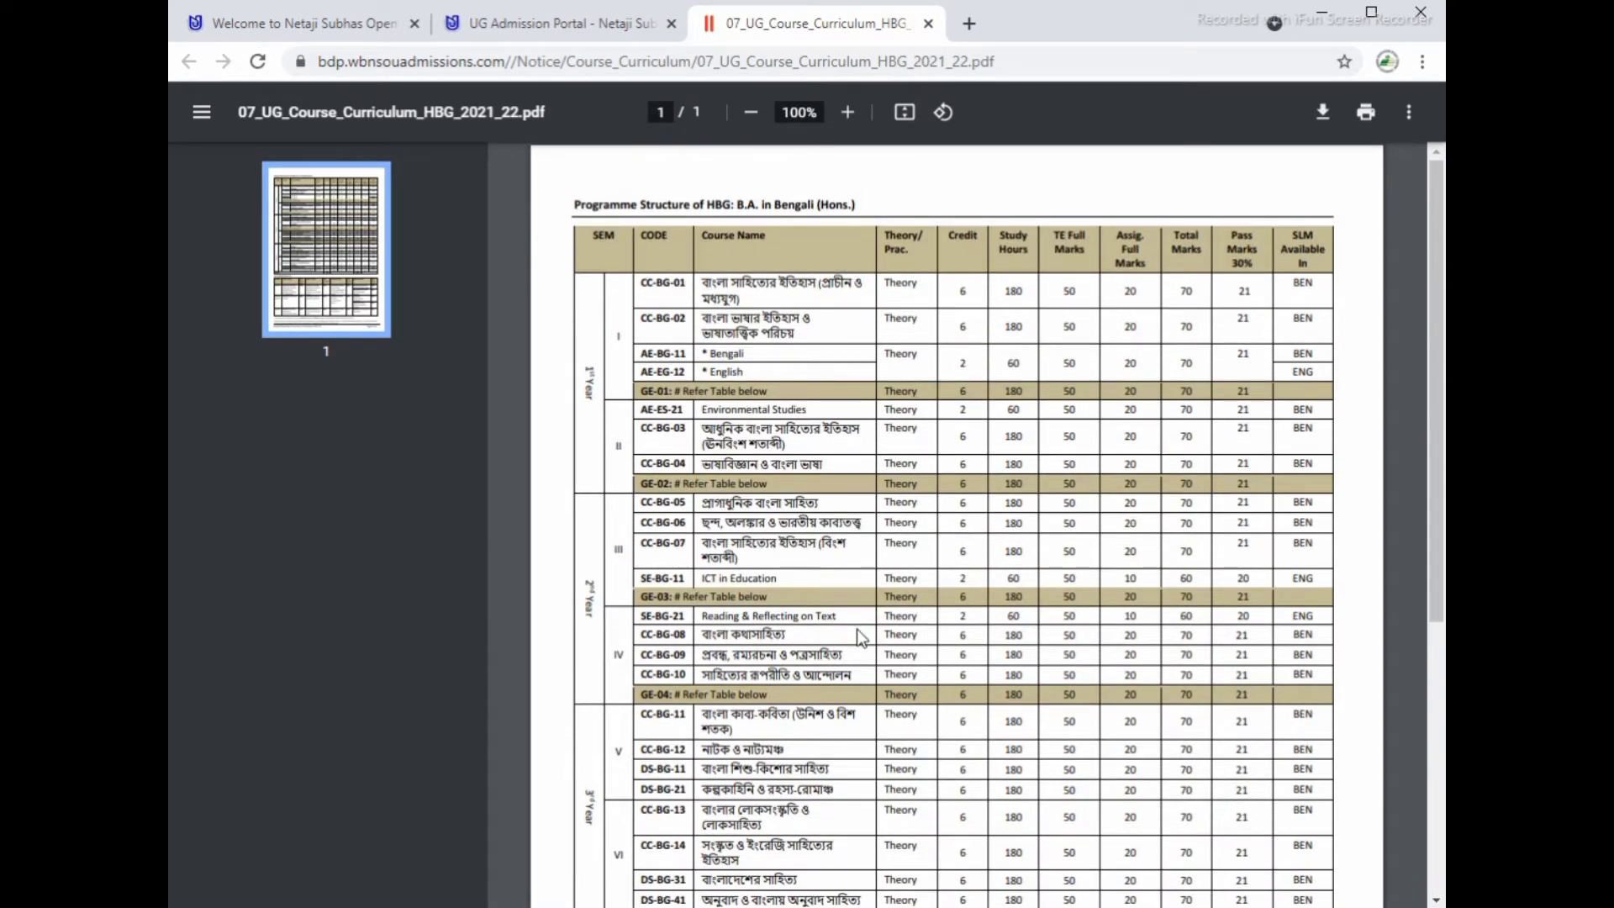
pyautogui.scroll(-4, 866, 640)
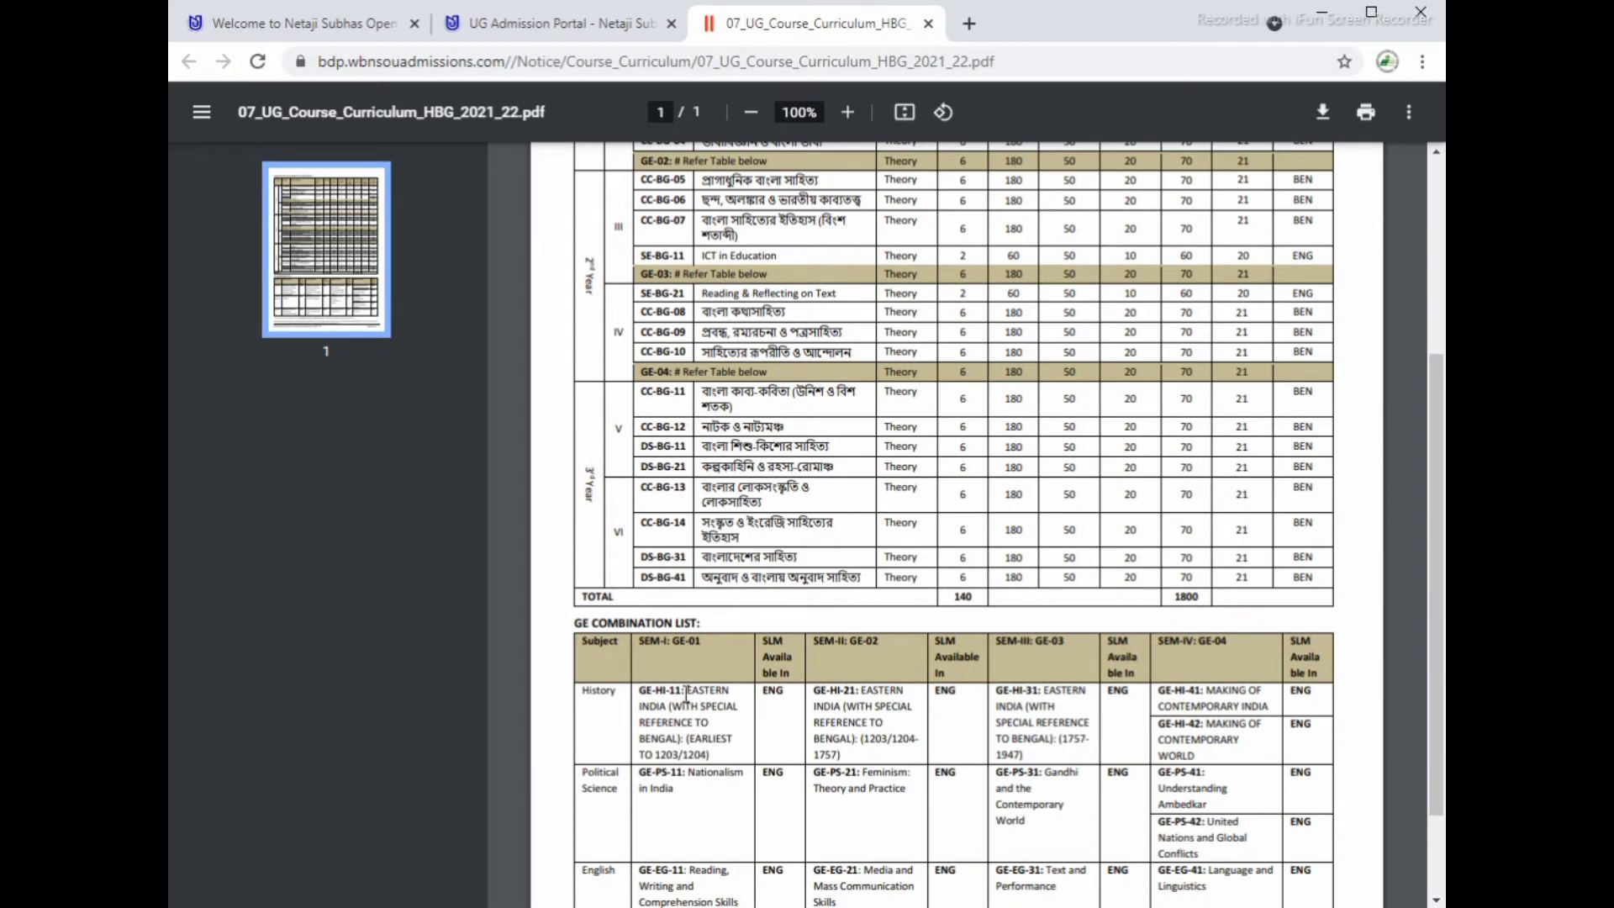
pyautogui.click(929, 24)
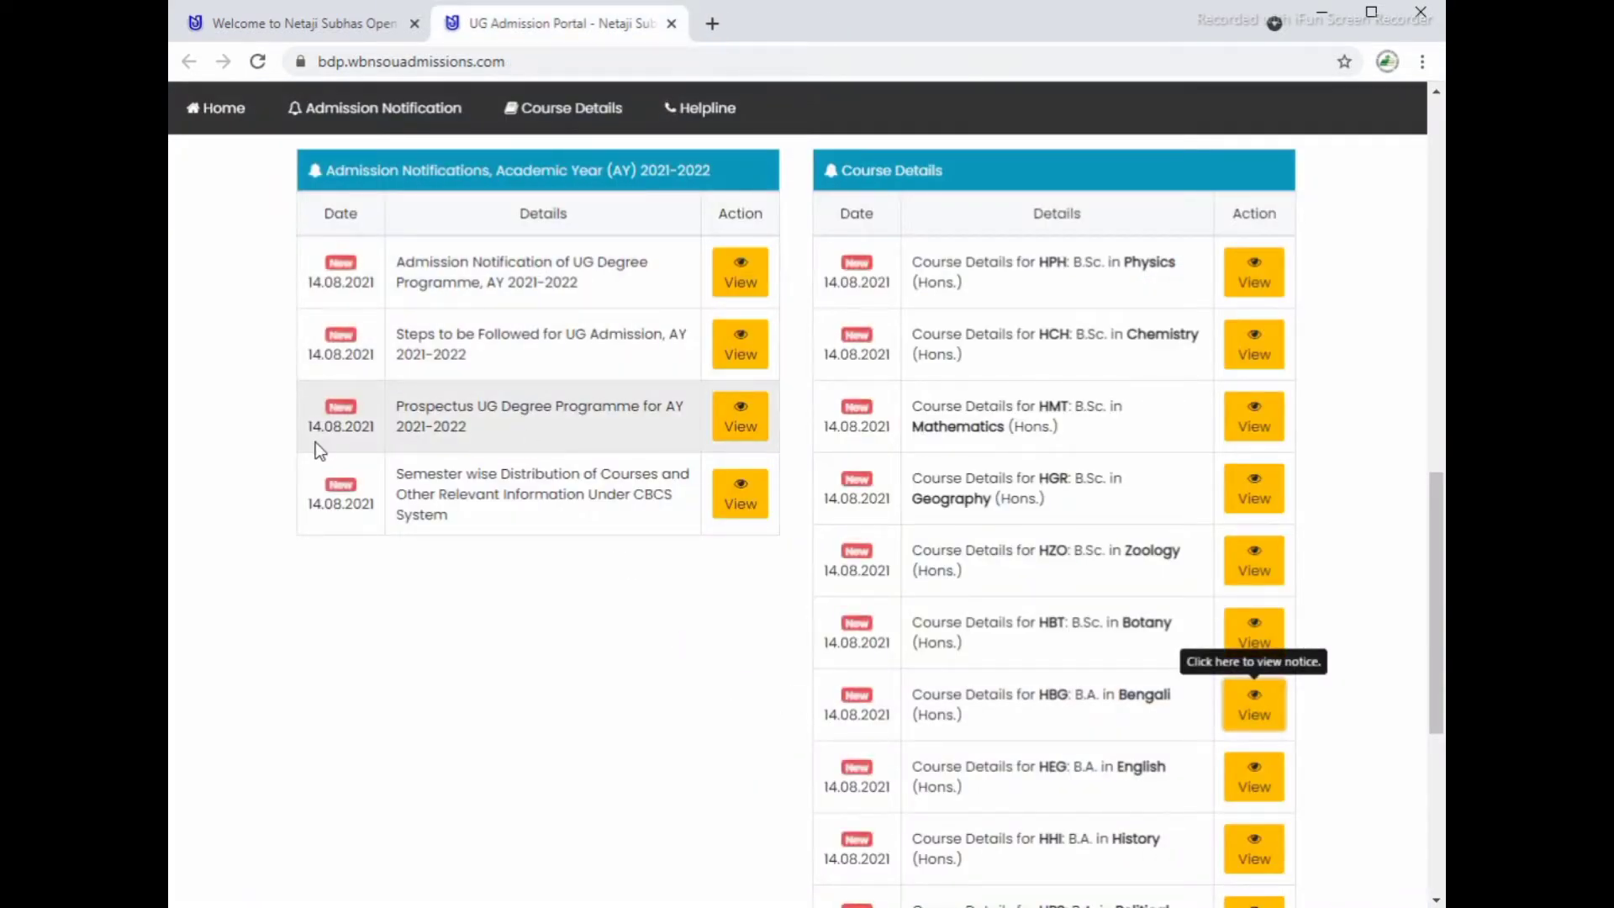
pyautogui.click(743, 418)
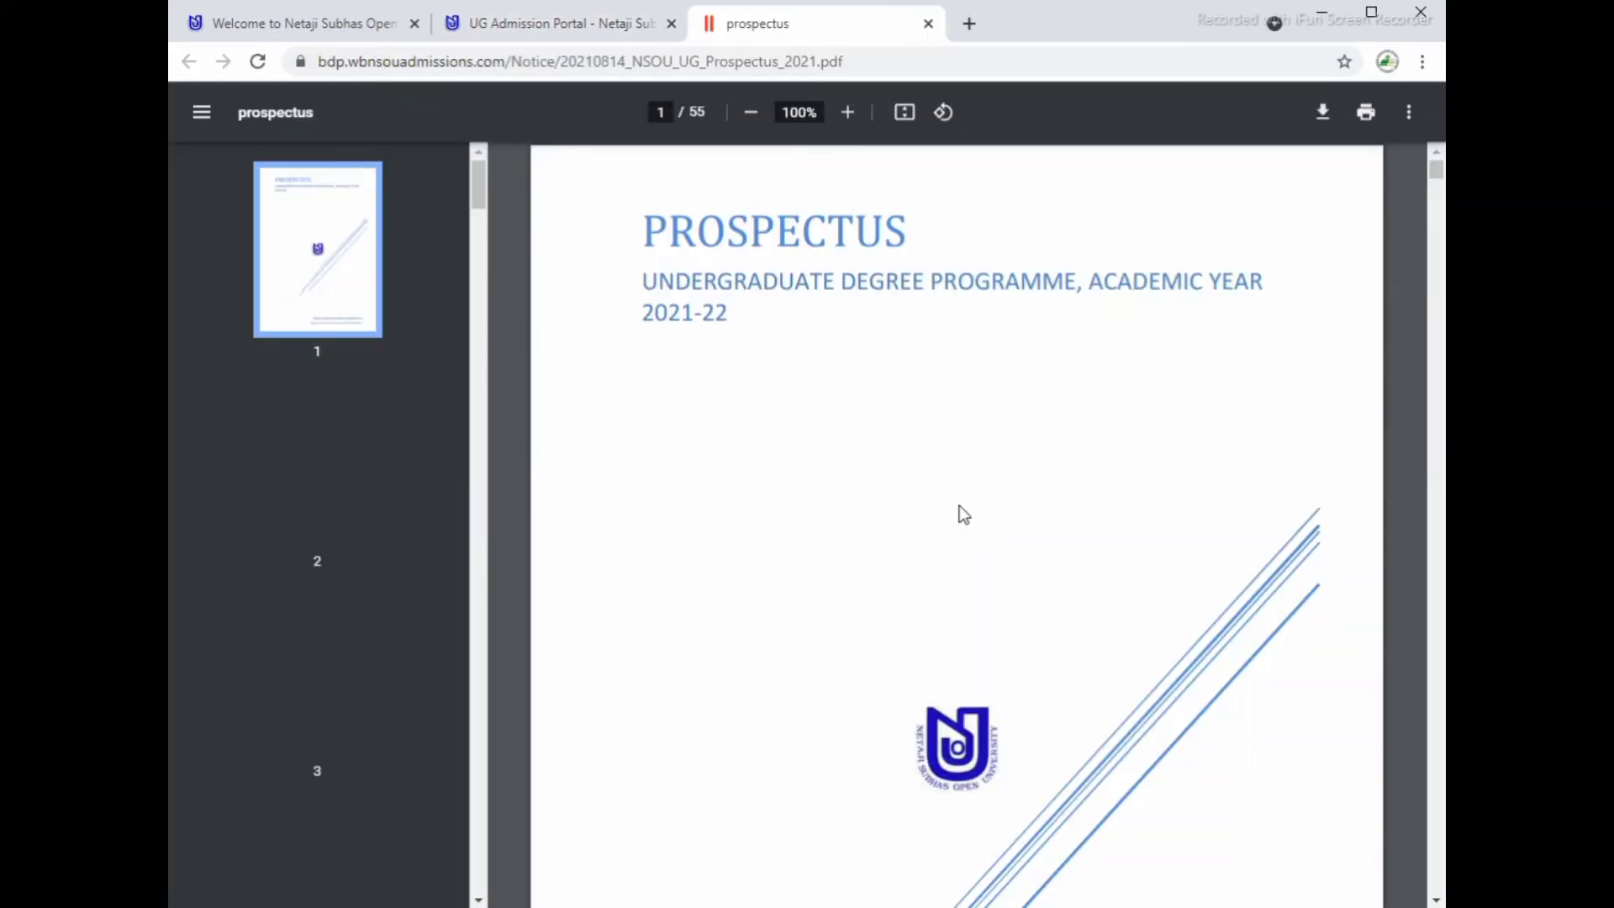
pyautogui.scroll(-20, 1079, 449)
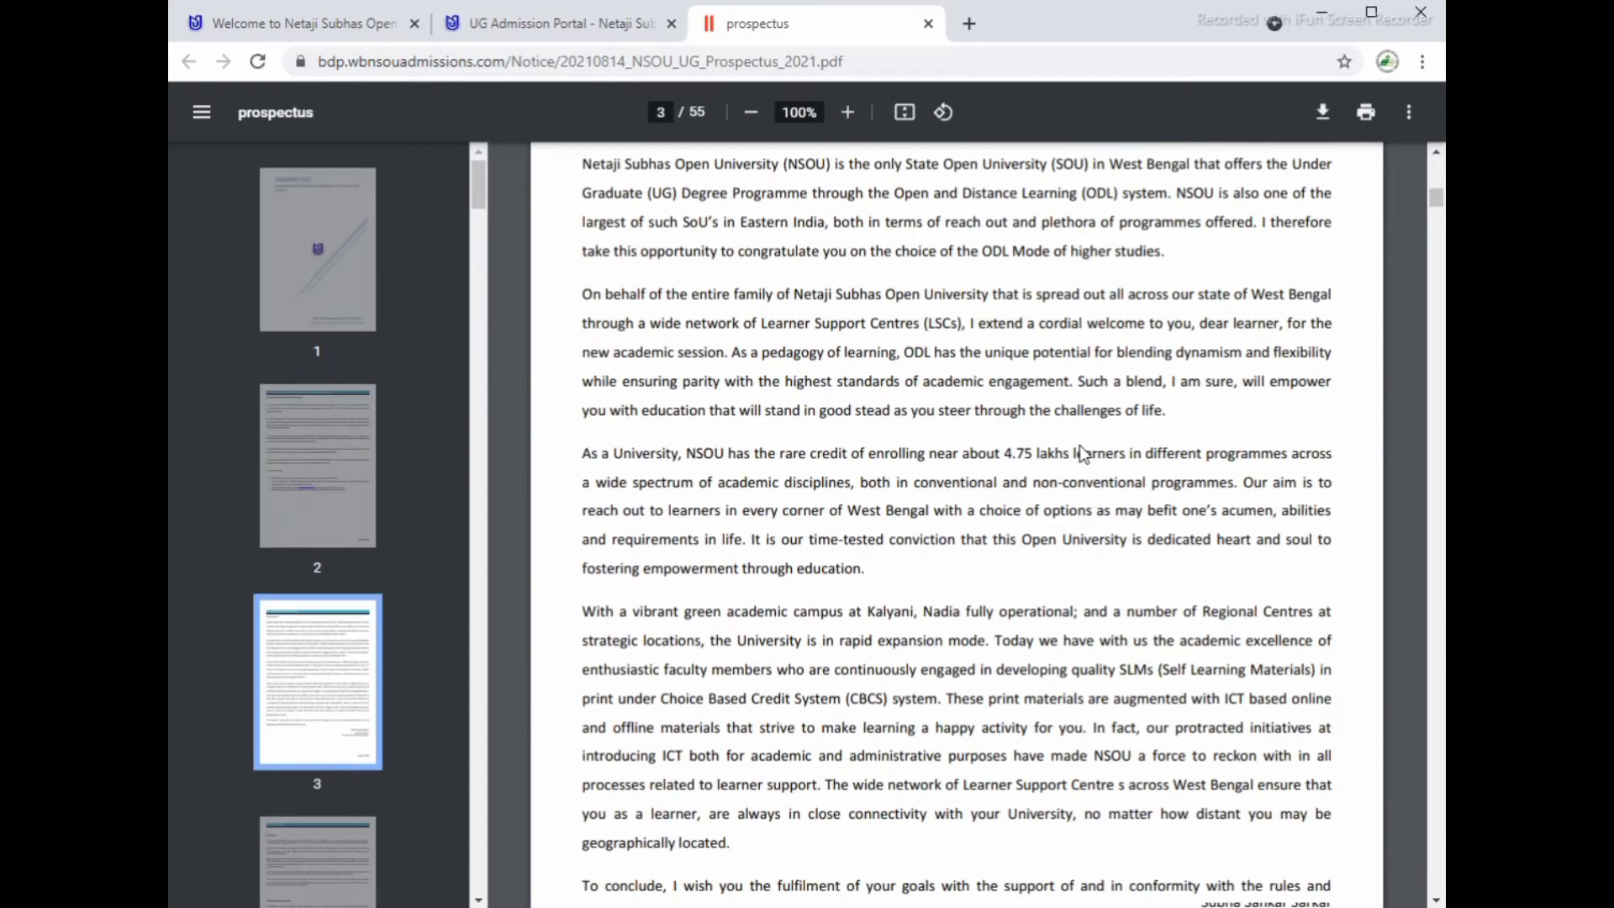
pyautogui.scroll(-20, 1081, 453)
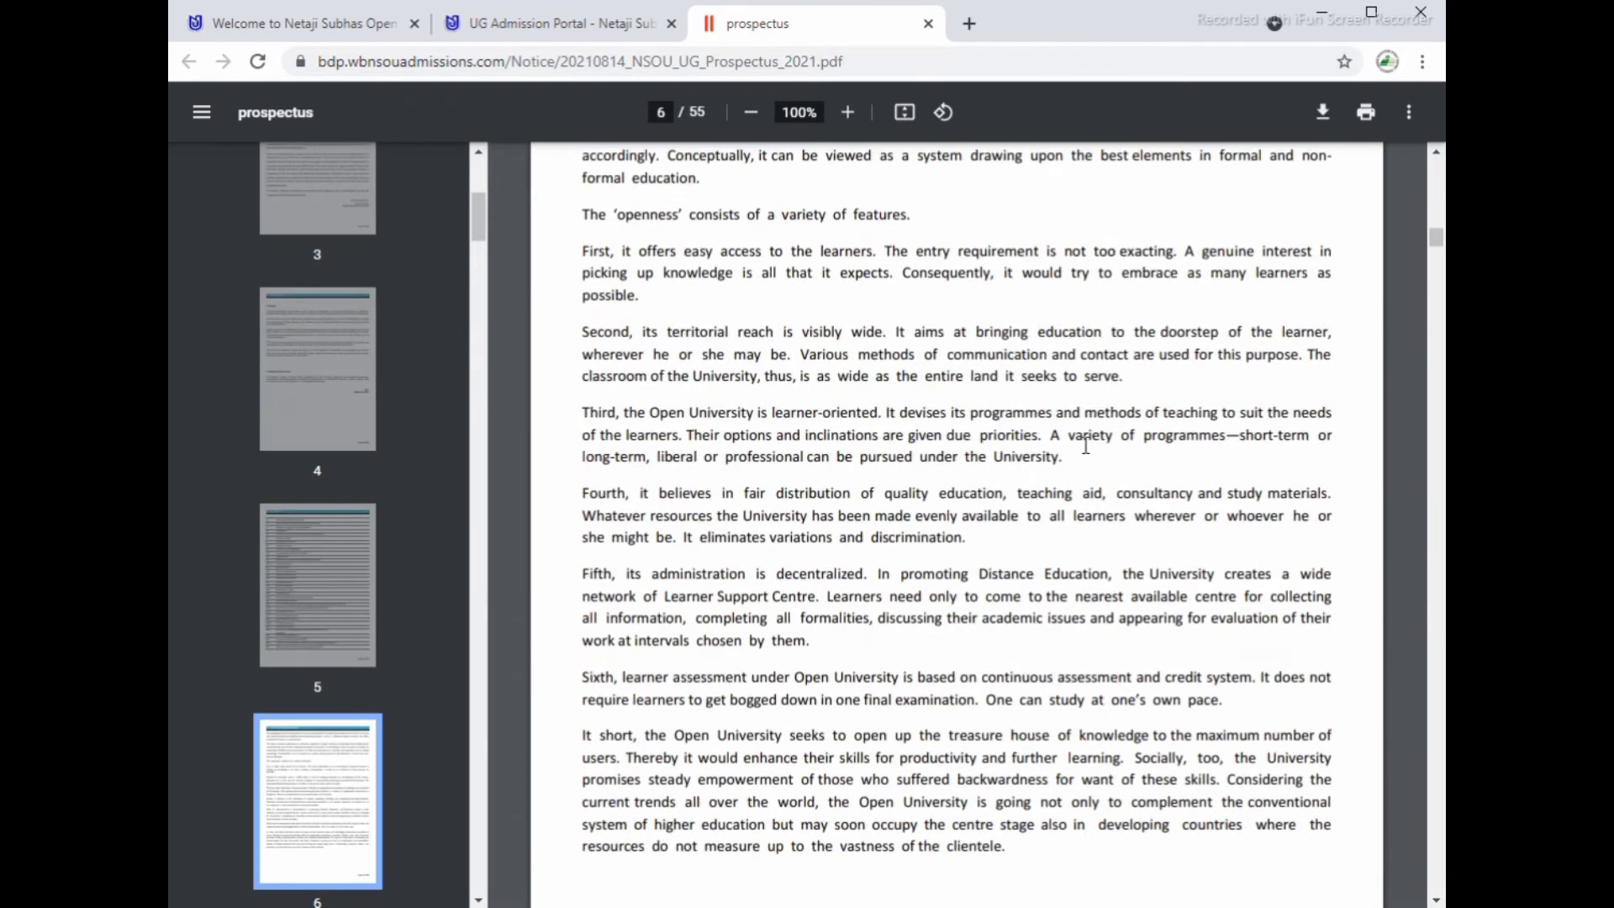
pyautogui.scroll(-10, 1085, 446)
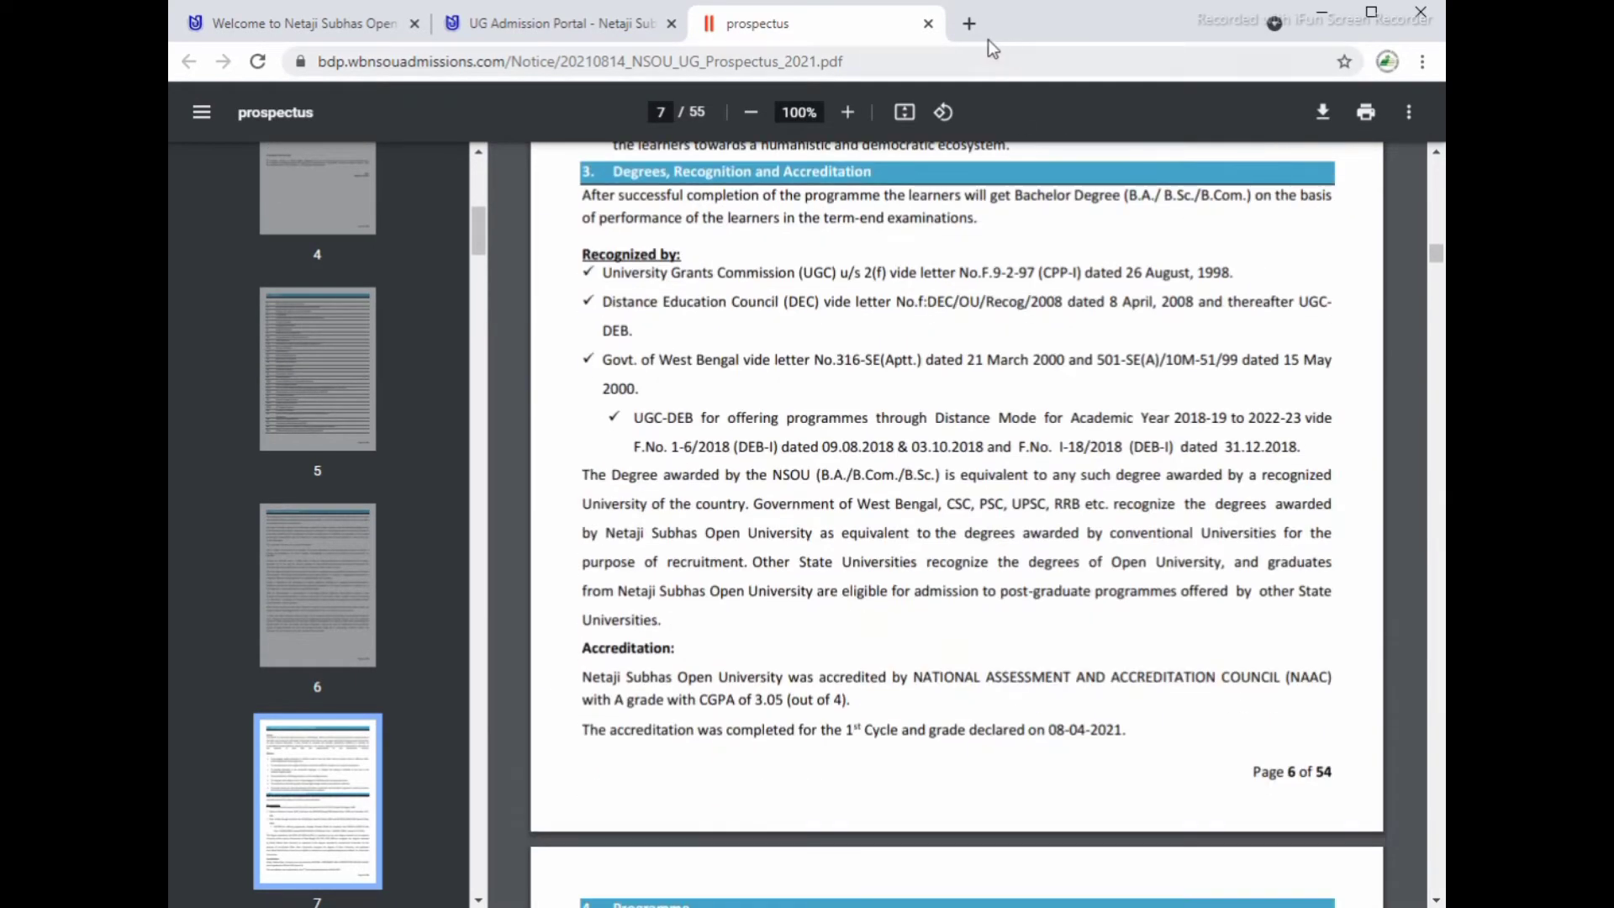
pyautogui.click(929, 25)
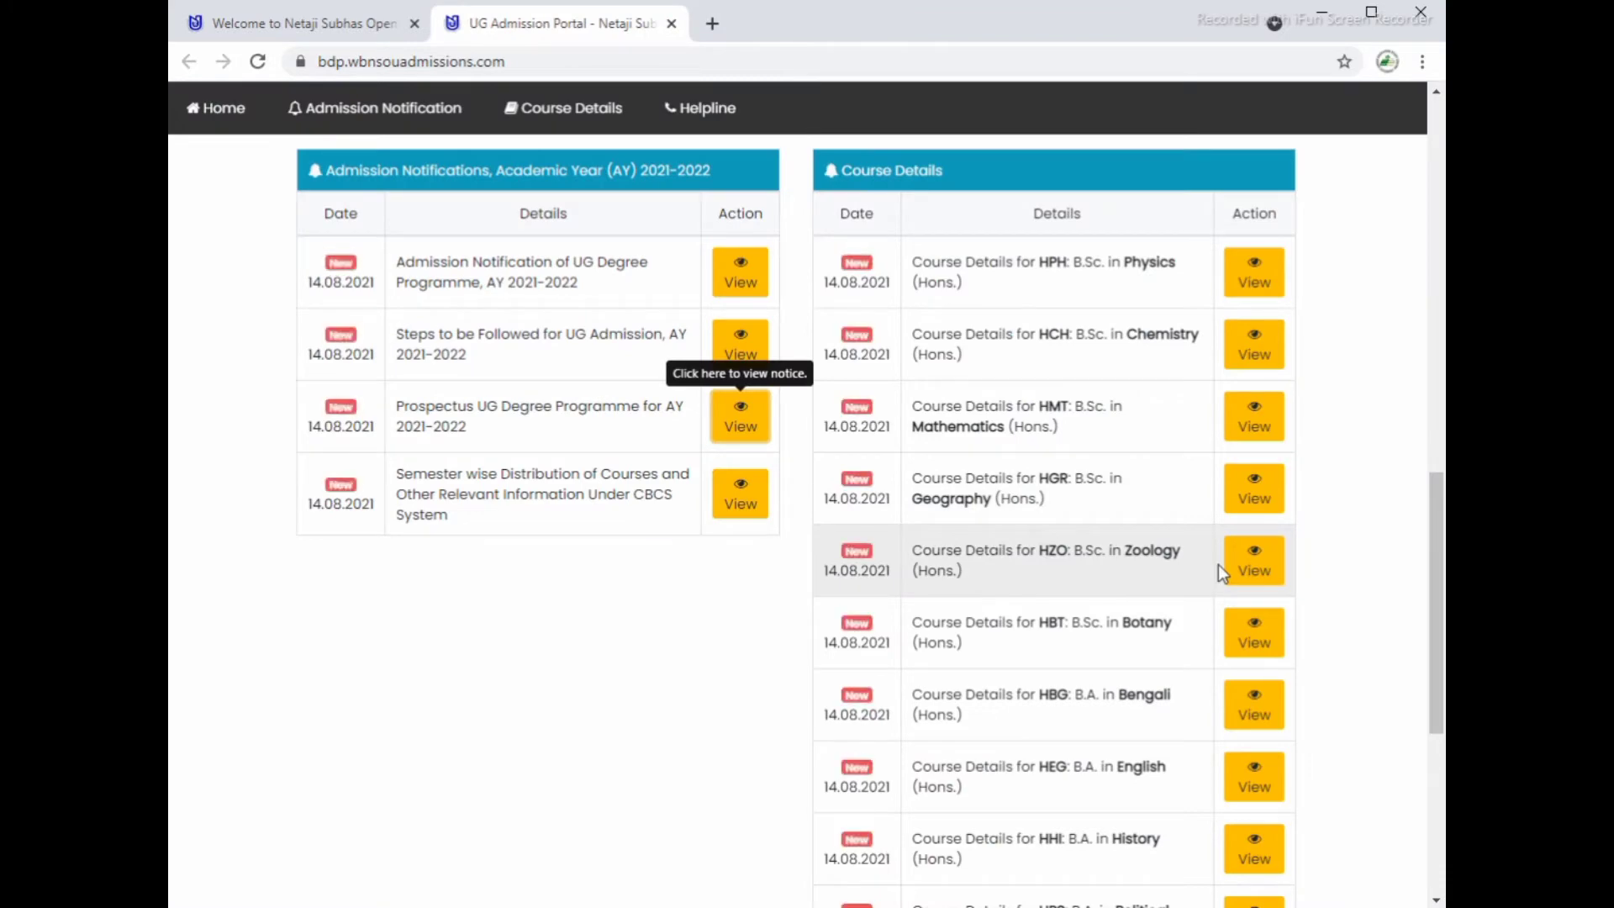
# Step: Open the UG Admission applicant dashboard from the red 'Click here for UG Admission' button
pyautogui.scroll(7, 1218, 563)
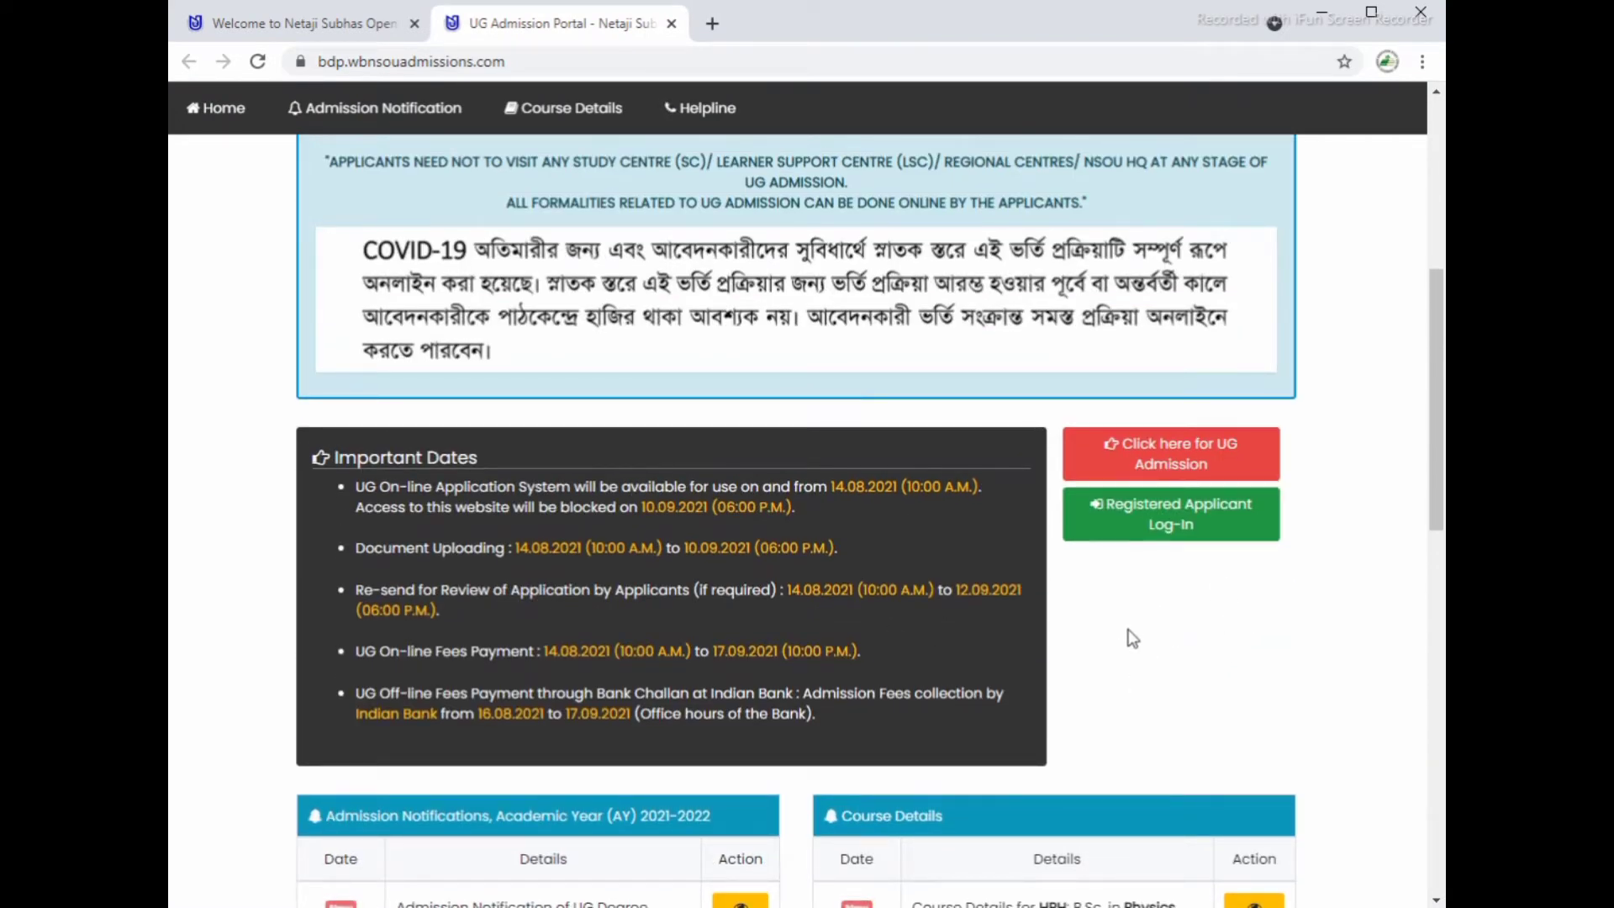
pyautogui.scroll(1, 1137, 628)
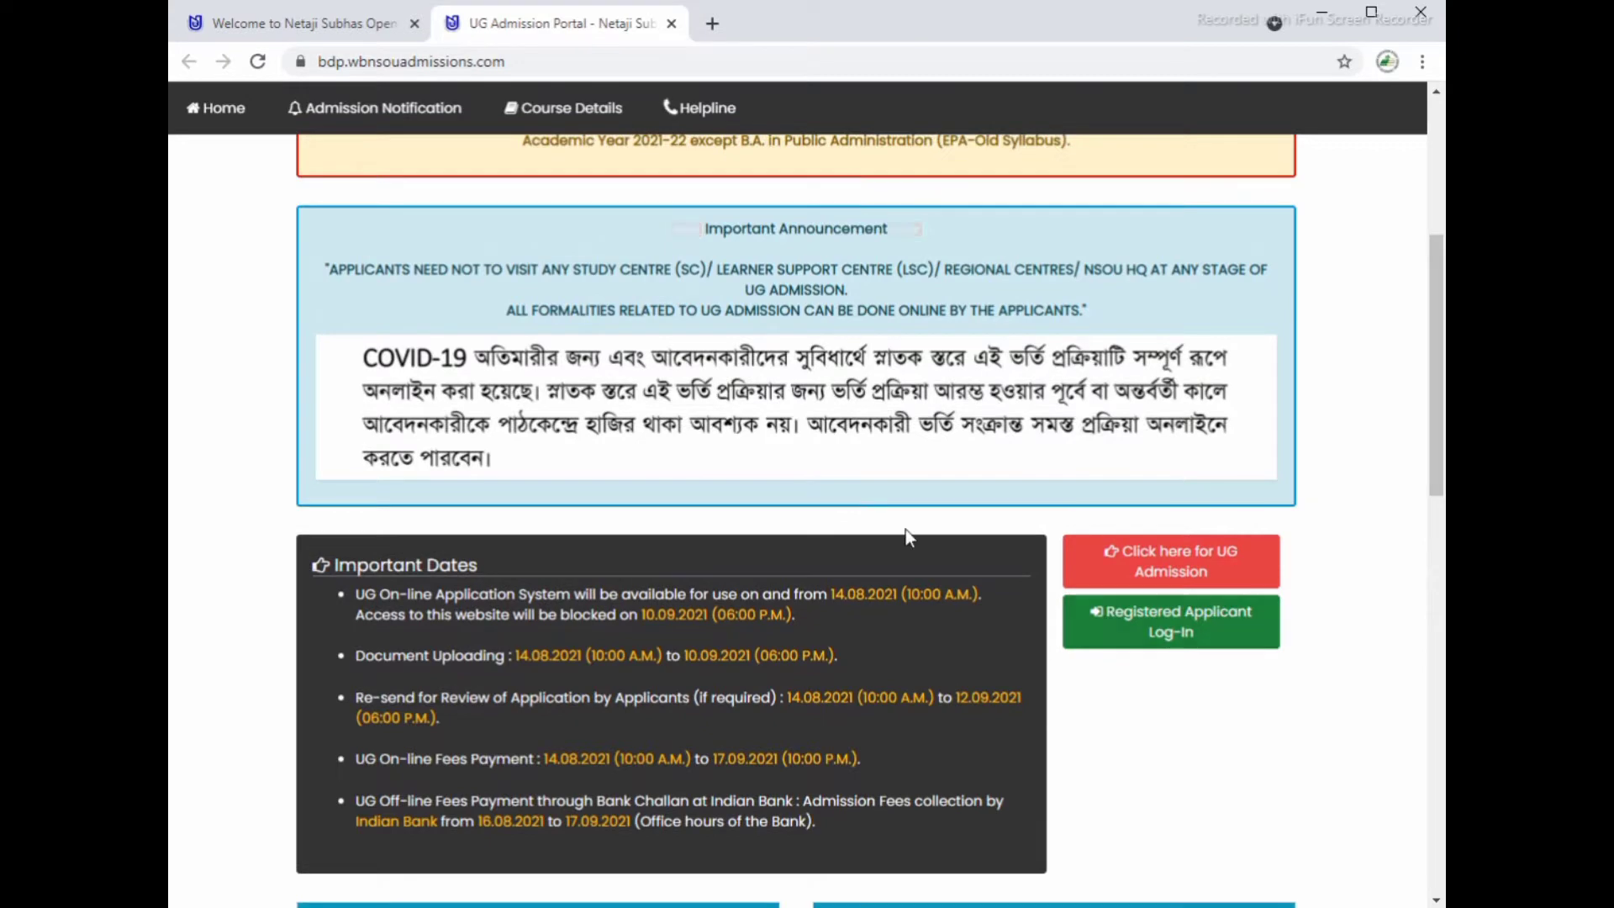
pyautogui.click(1195, 573)
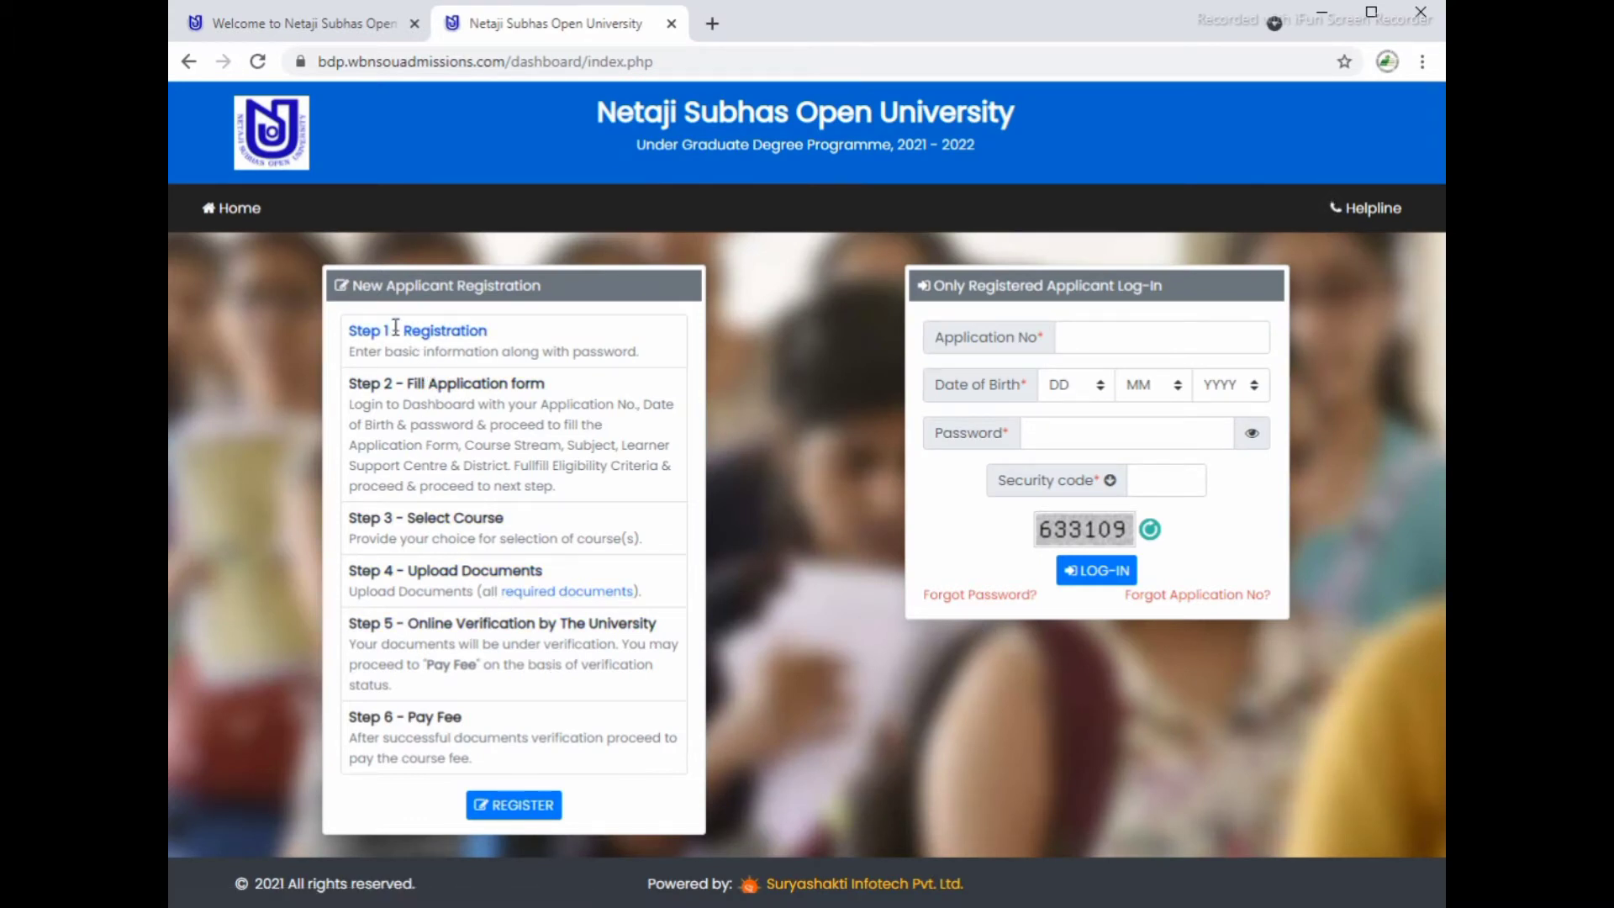
# Step: Highlight the step headings Fill Application form, Select Course, Upload Documents and Online Verification
pyautogui.moveTo(404, 330); pyautogui.dragTo(501, 328)
pyautogui.moveTo(407, 385); pyautogui.dragTo(585, 375)
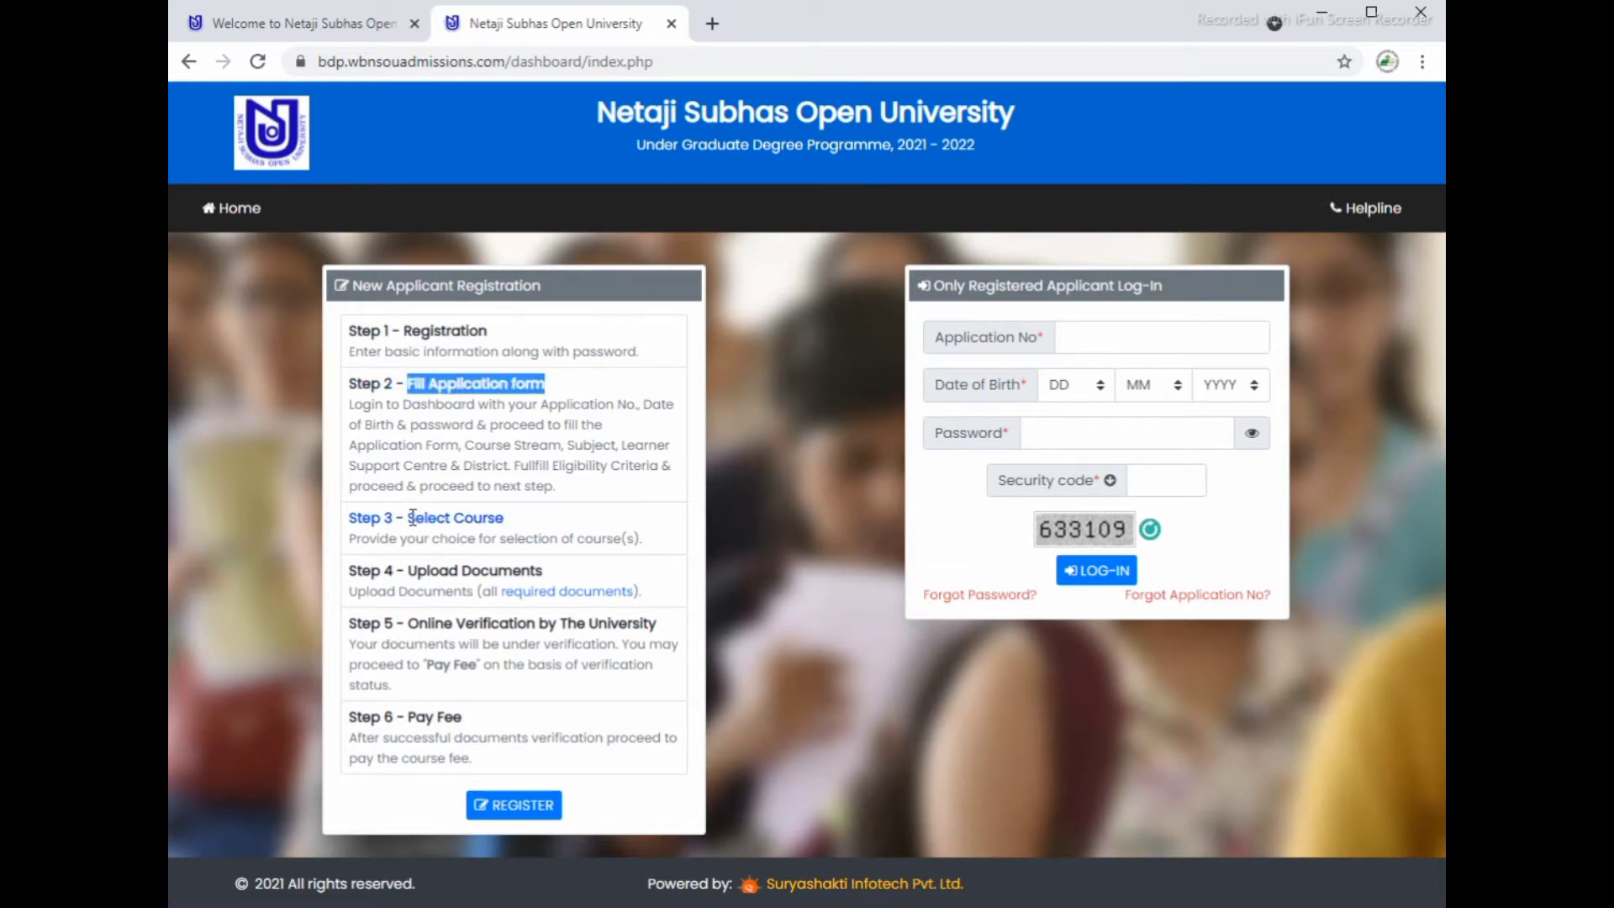
pyautogui.moveTo(409, 517); pyautogui.dragTo(516, 519)
pyautogui.moveTo(406, 572); pyautogui.dragTo(544, 571)
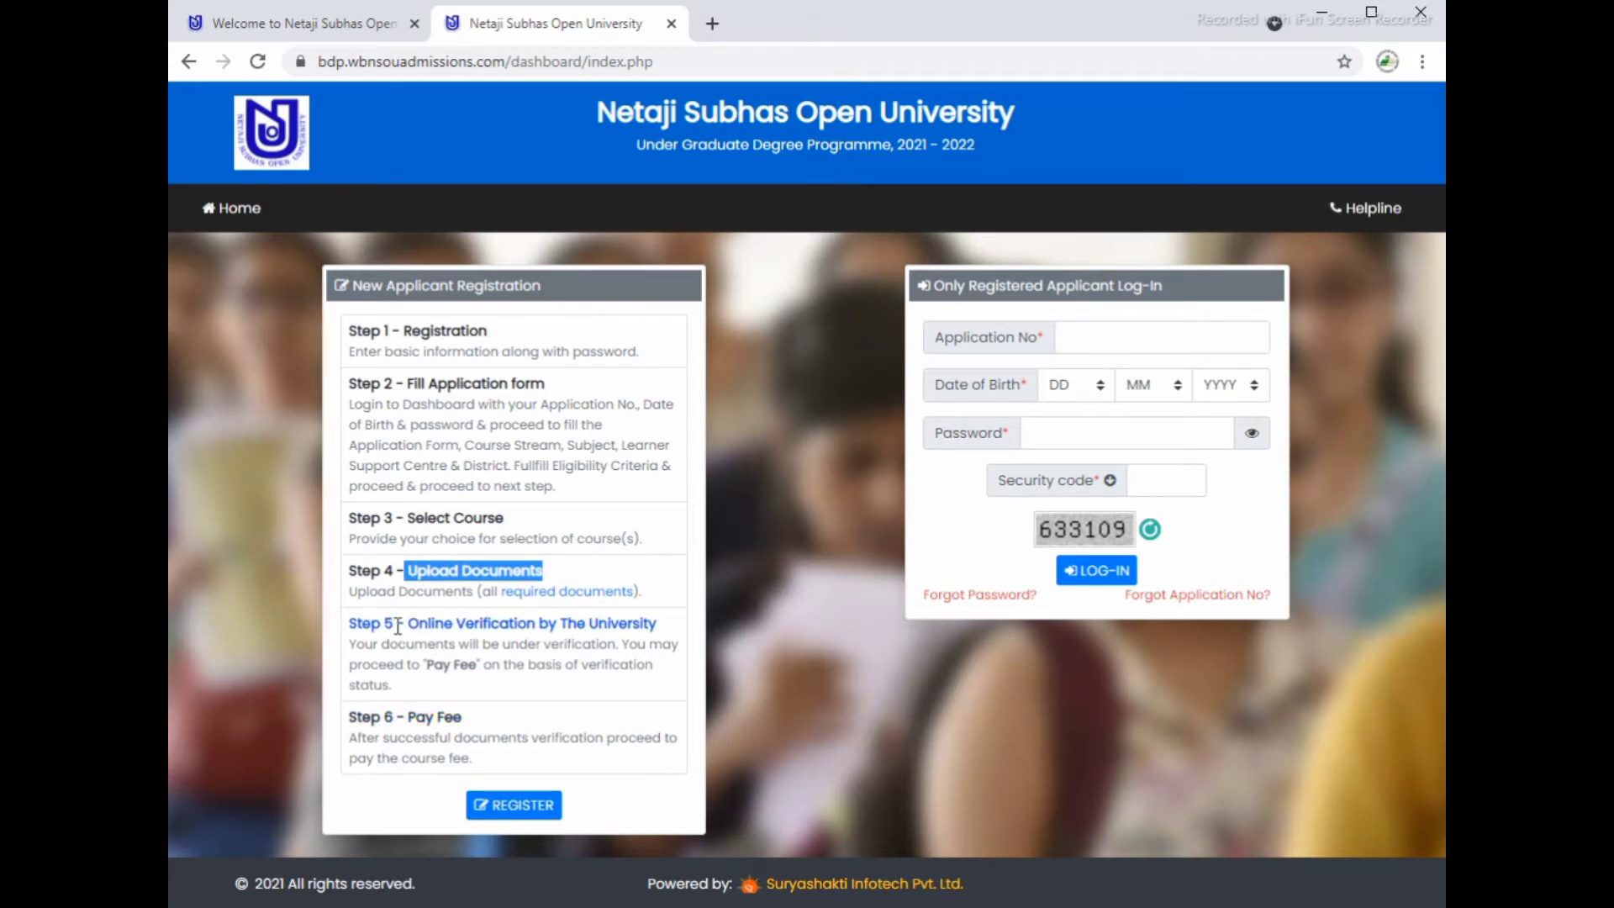
pyautogui.moveTo(396, 623); pyautogui.dragTo(668, 618)
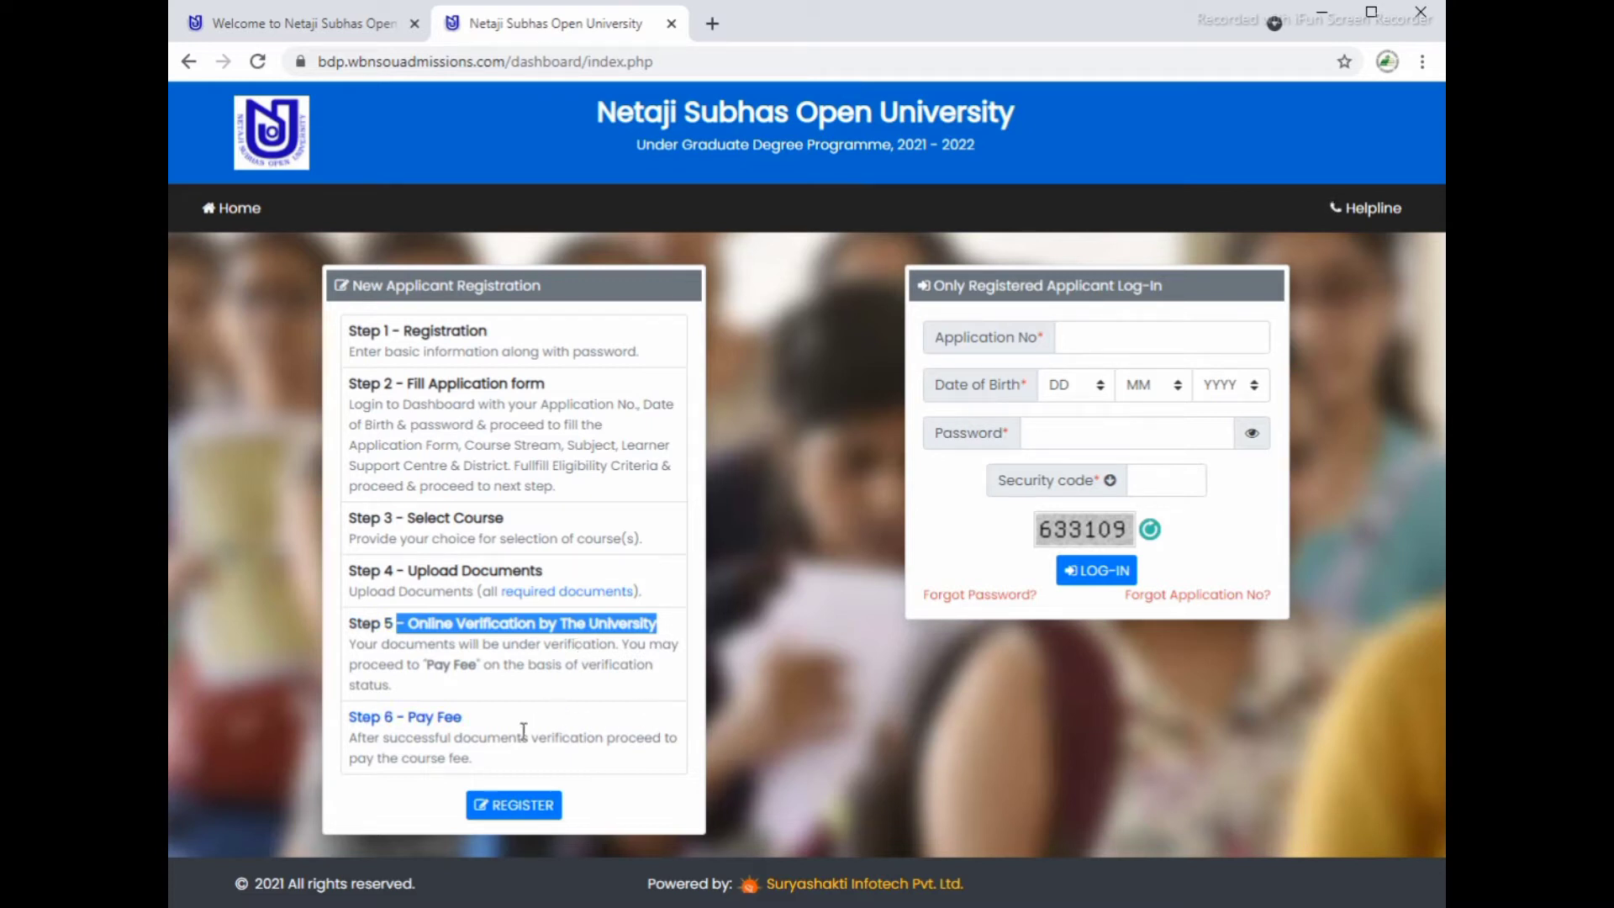
# Step: Read the new-applicant instructions, noting the own mobile and e-mail rule, then accept the declaration and proceed
pyautogui.click(529, 805)
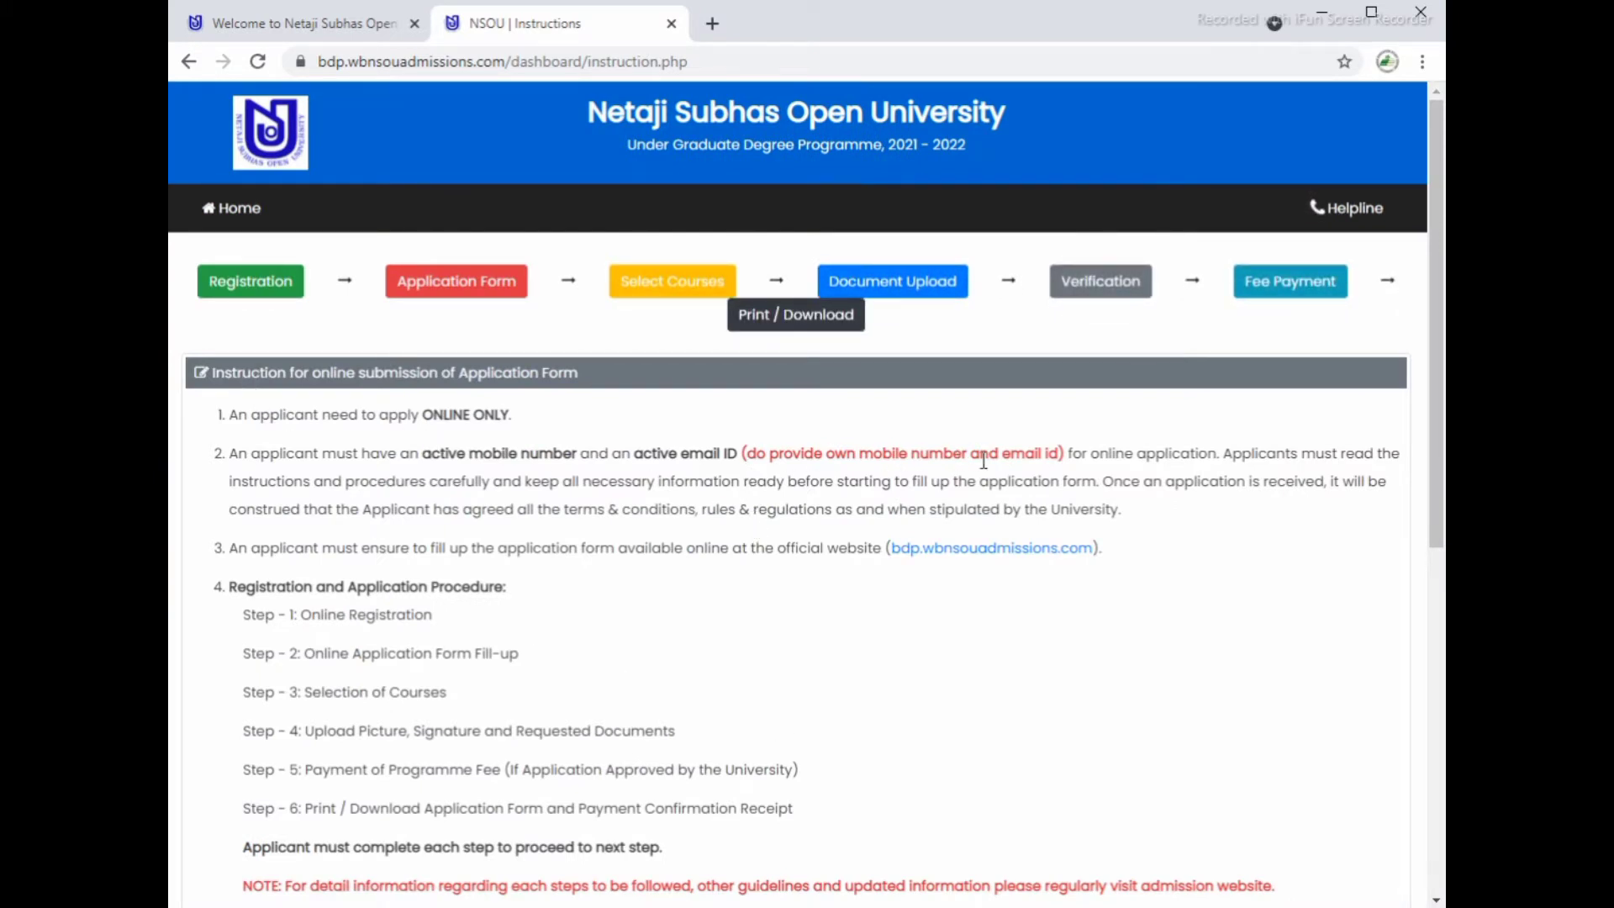
pyautogui.moveTo(1068, 454); pyautogui.dragTo(745, 460)
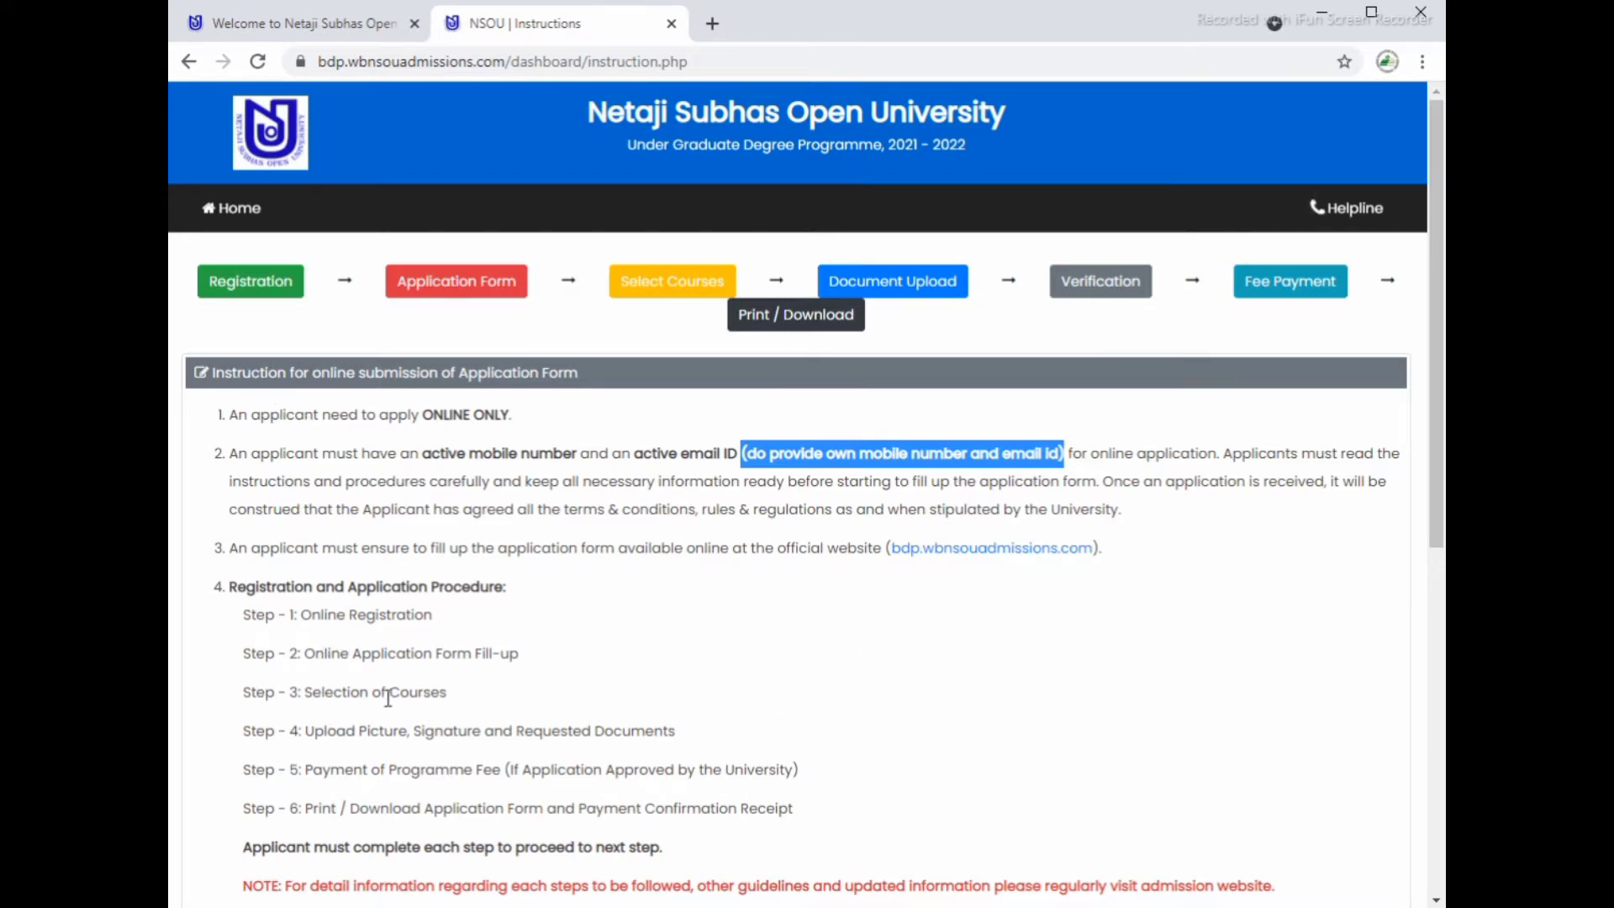
pyautogui.scroll(-1, 387, 698)
pyautogui.scroll(-1, 340, 588)
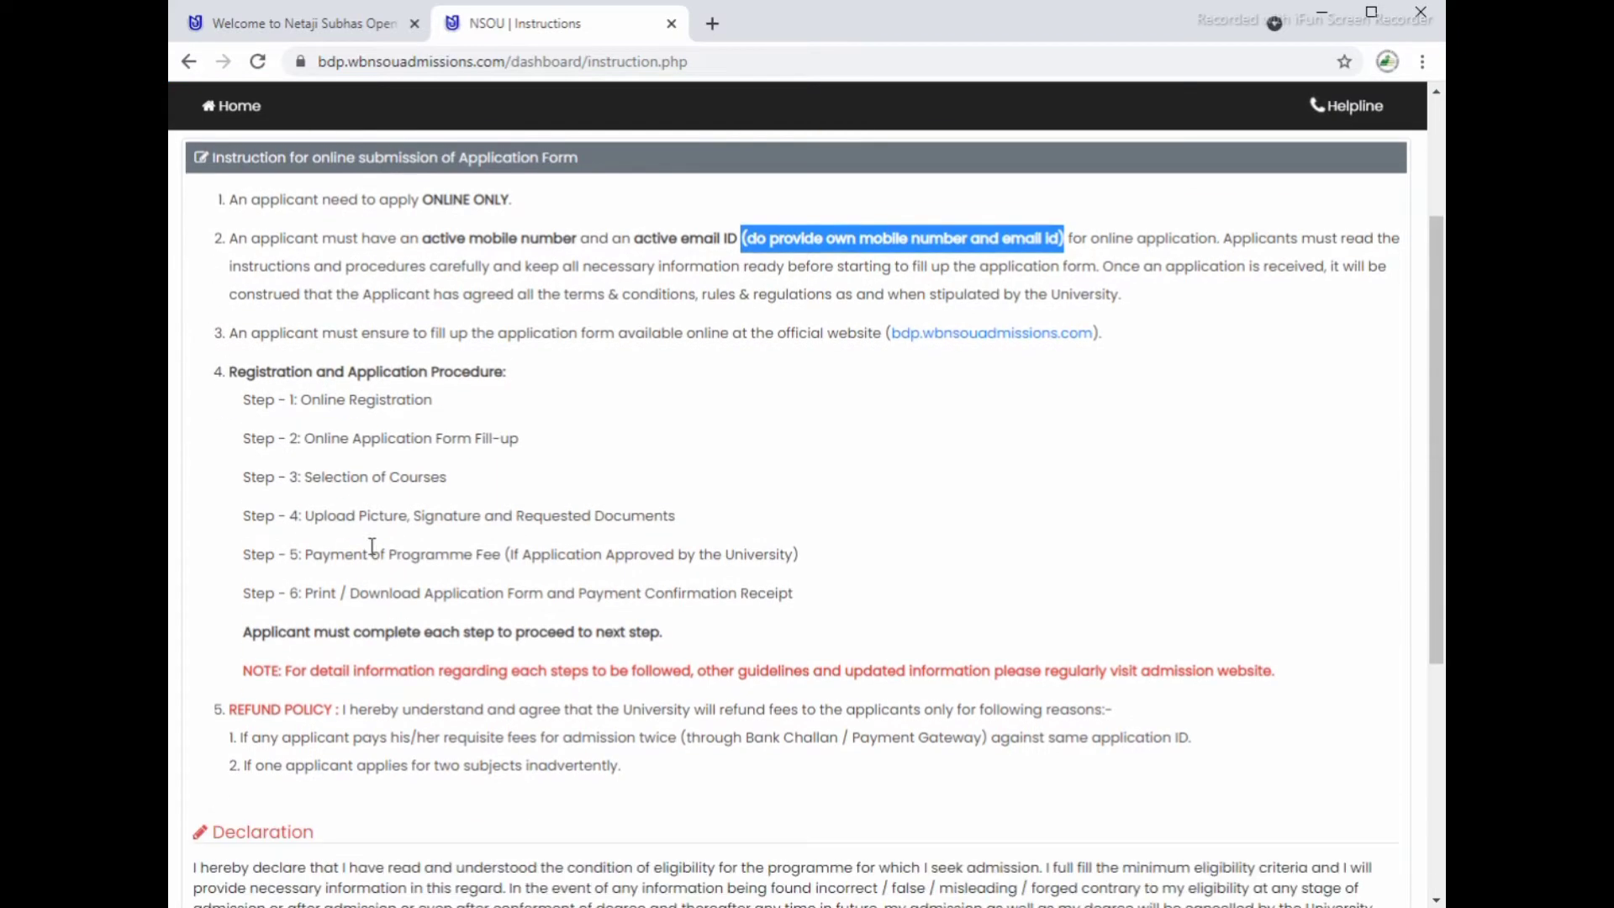
pyautogui.scroll(-1, 478, 698)
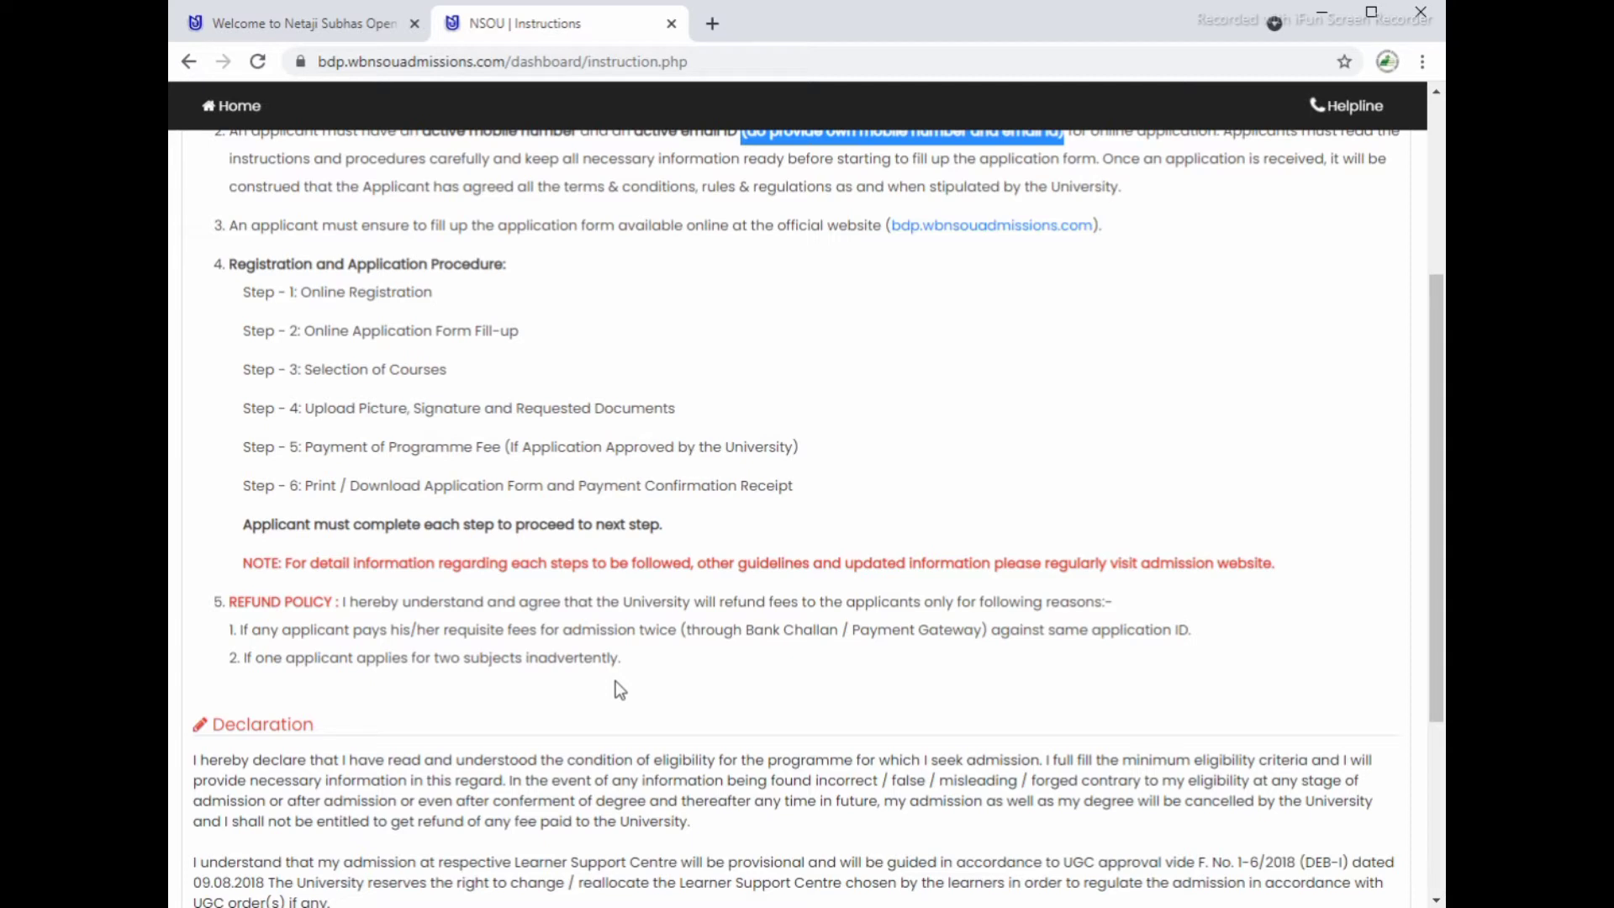
pyautogui.scroll(-2, 617, 683)
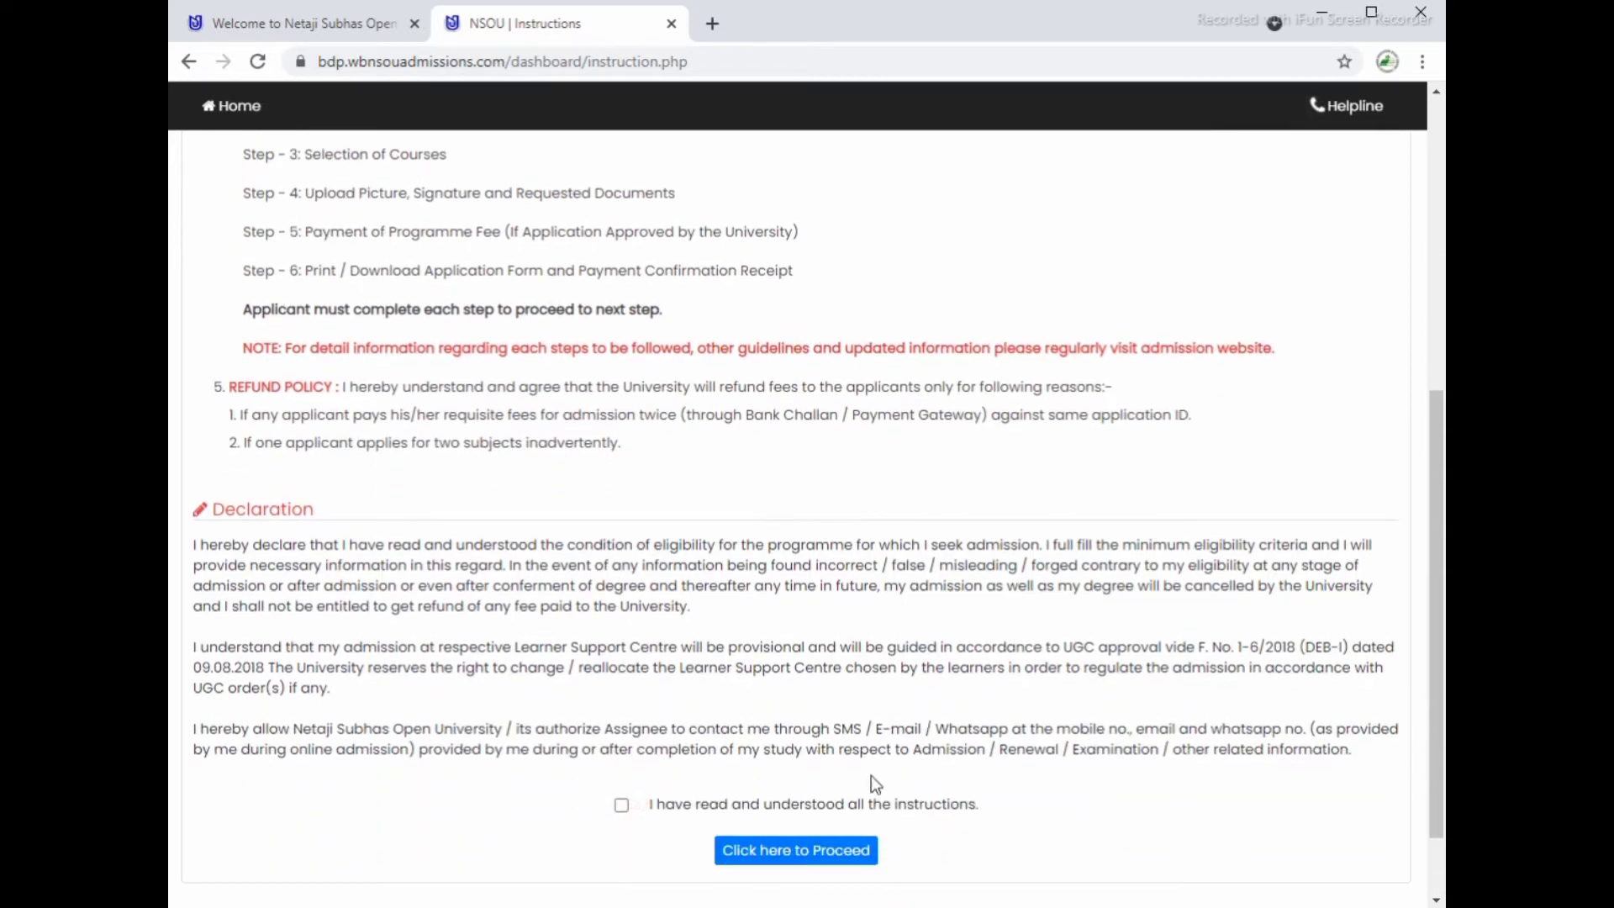
pyautogui.click(624, 805)
pyautogui.click(765, 850)
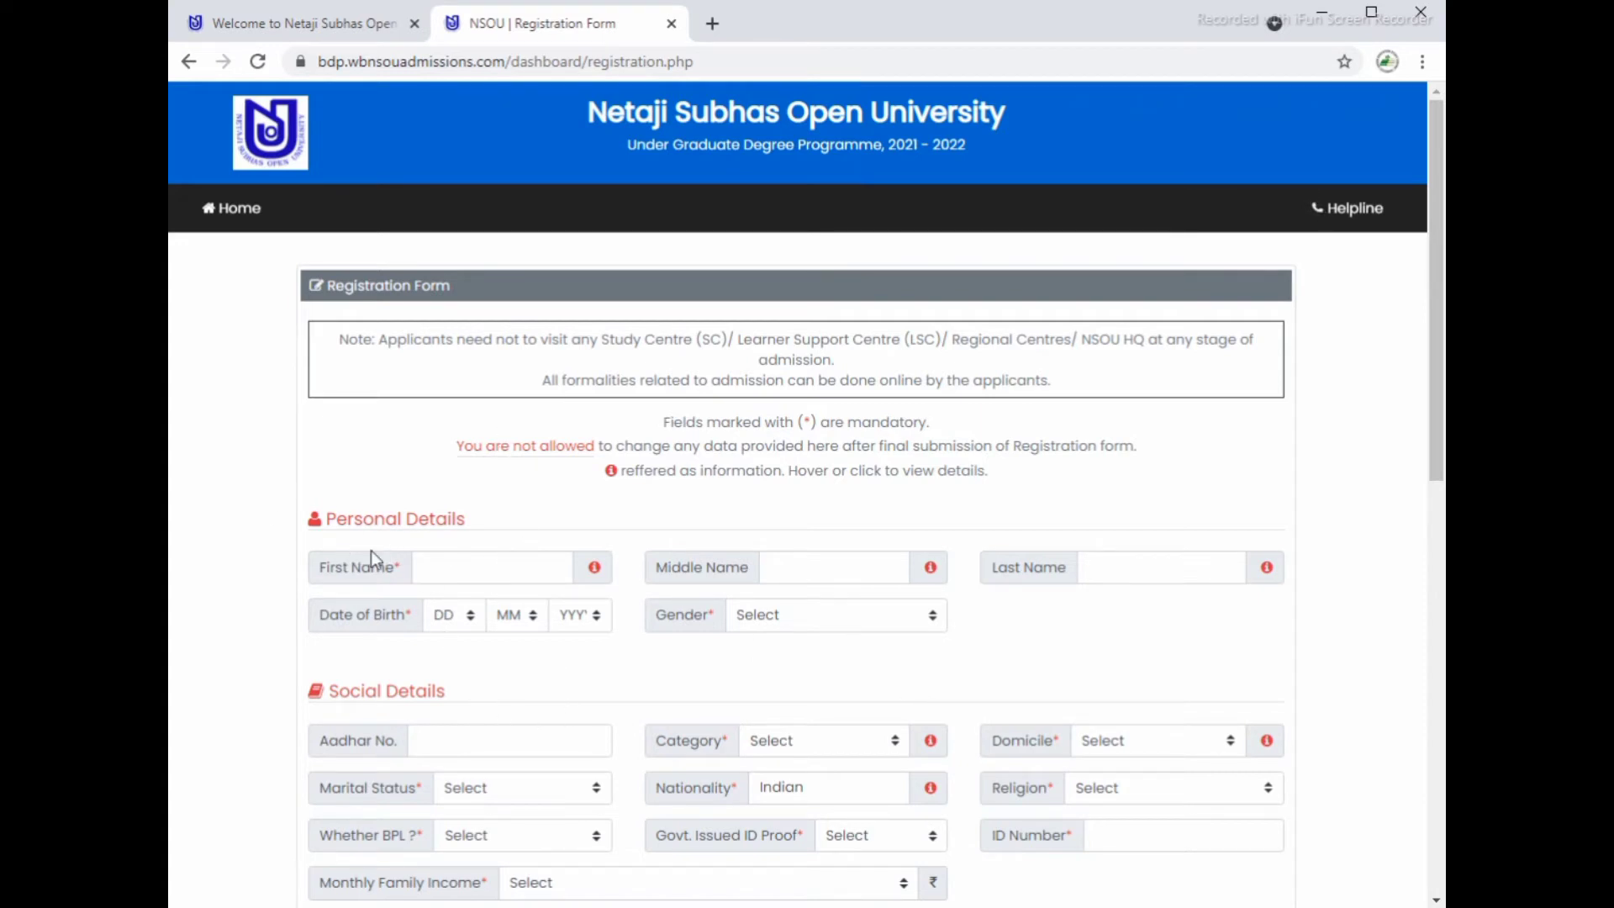
# Step: Enter the applicant's first and last name, leaving the date of birth fields unchanged
pyautogui.scroll(-3, 427, 655)
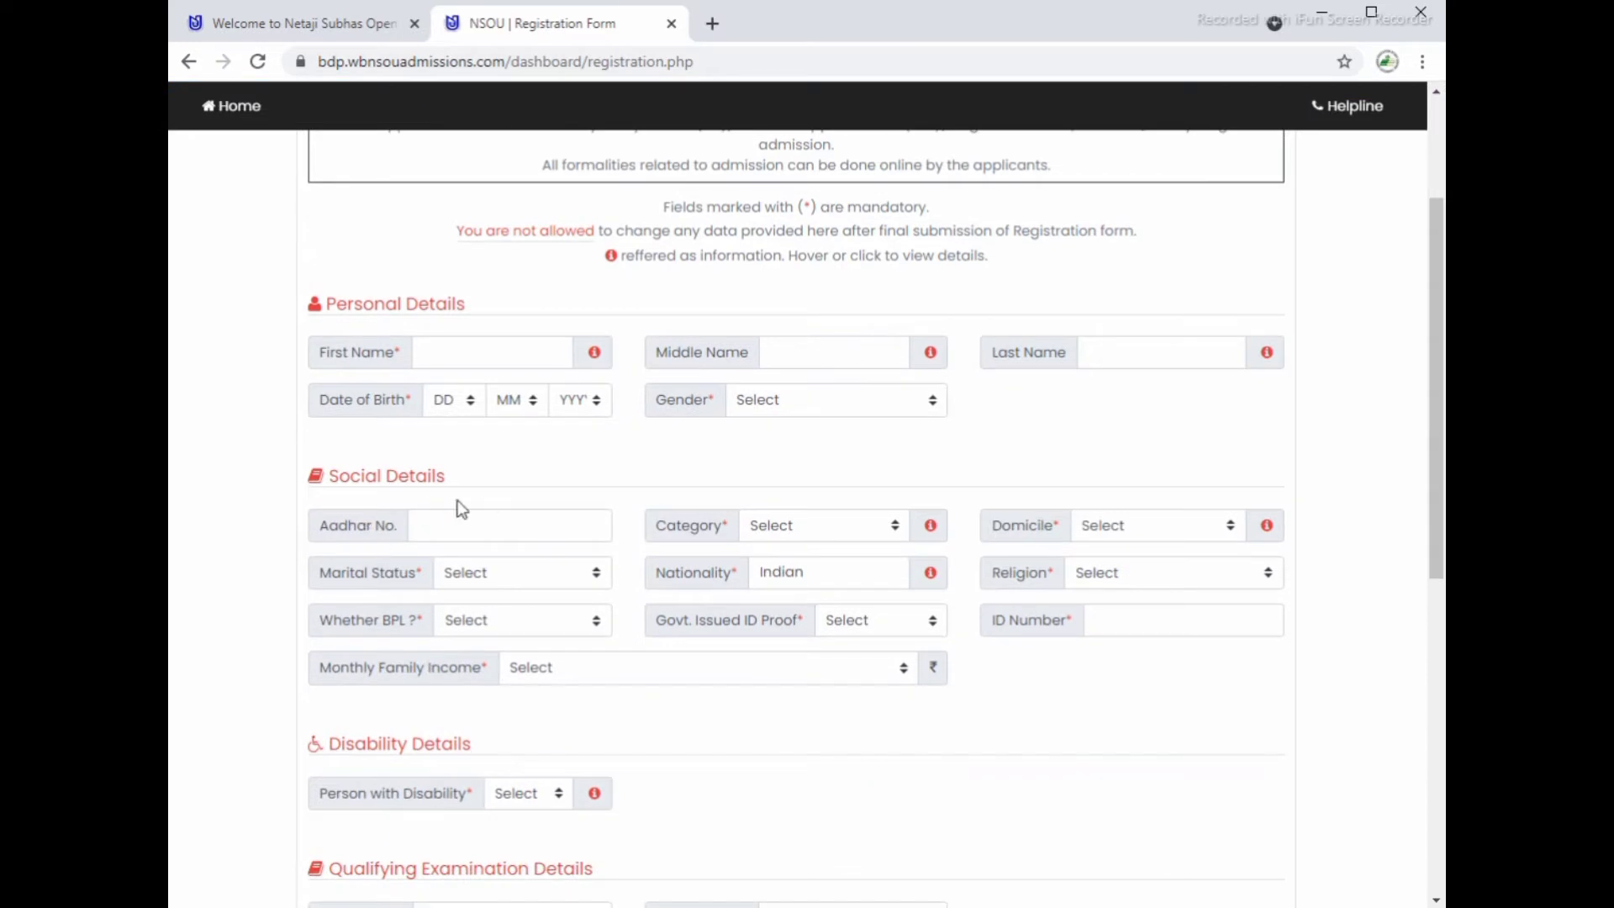
pyautogui.scroll(-1, 611, 679)
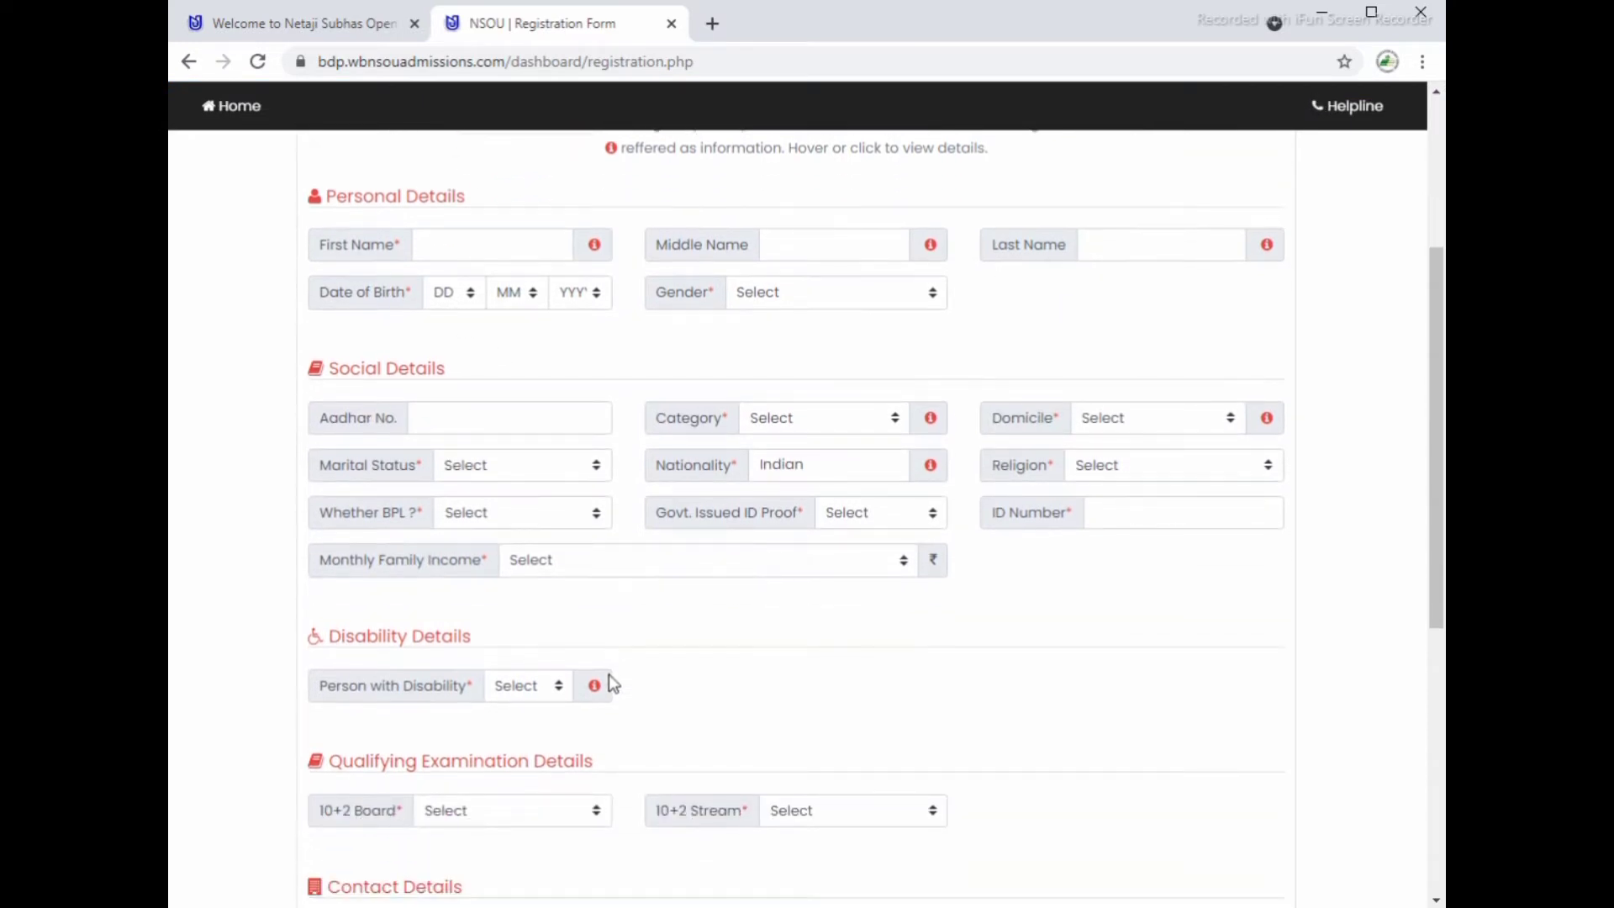
pyautogui.scroll(-1, 609, 674)
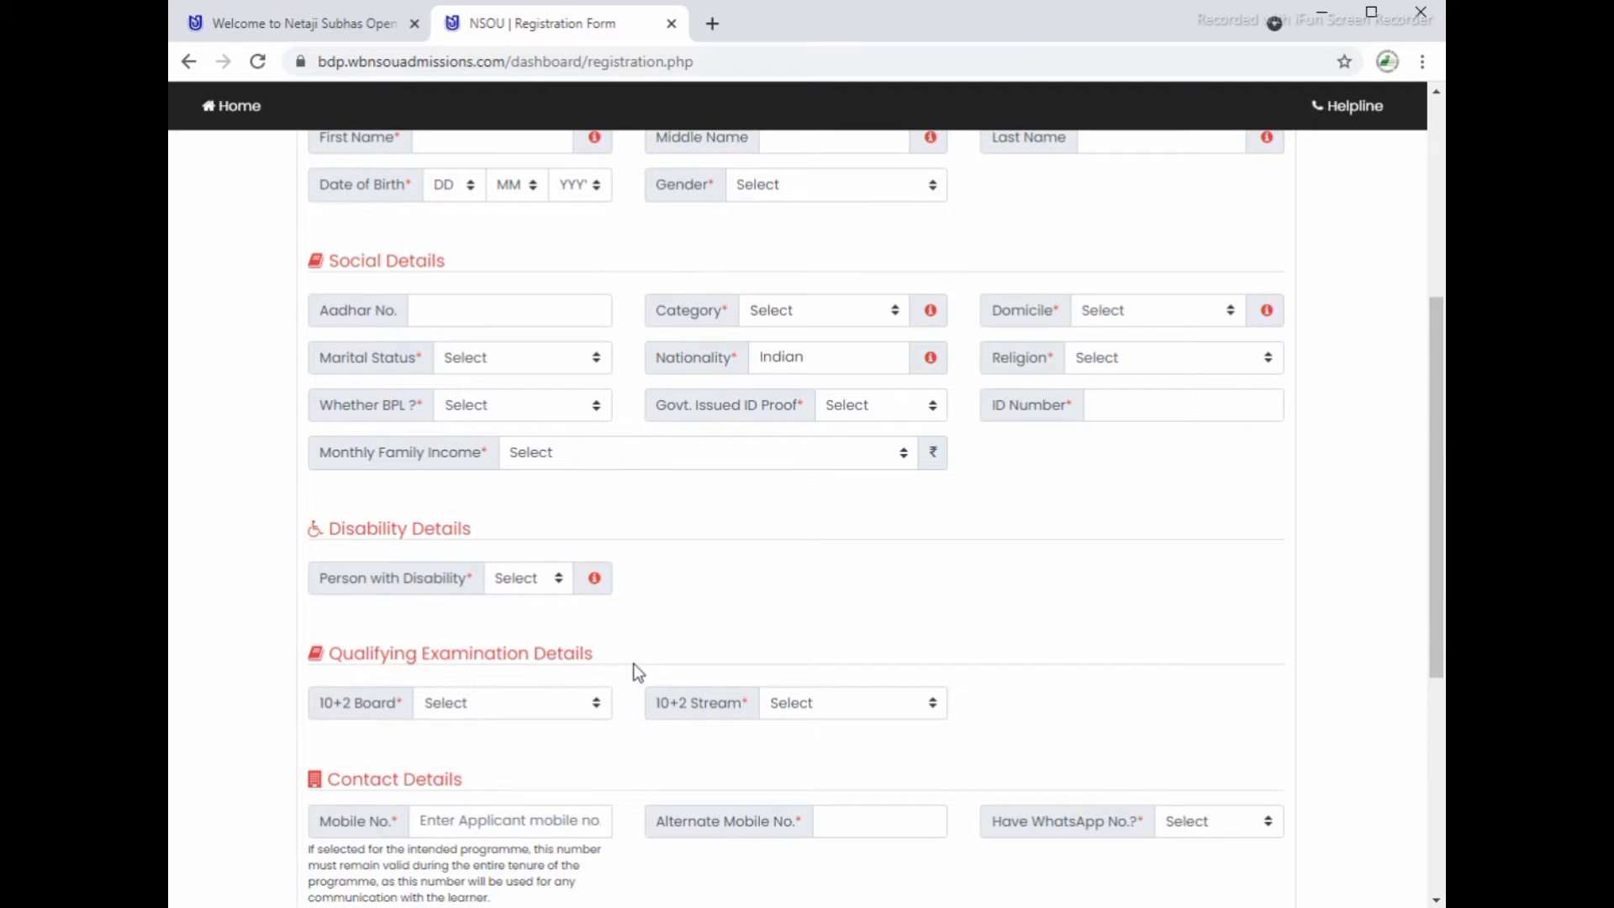
pyautogui.scroll(-3, 633, 664)
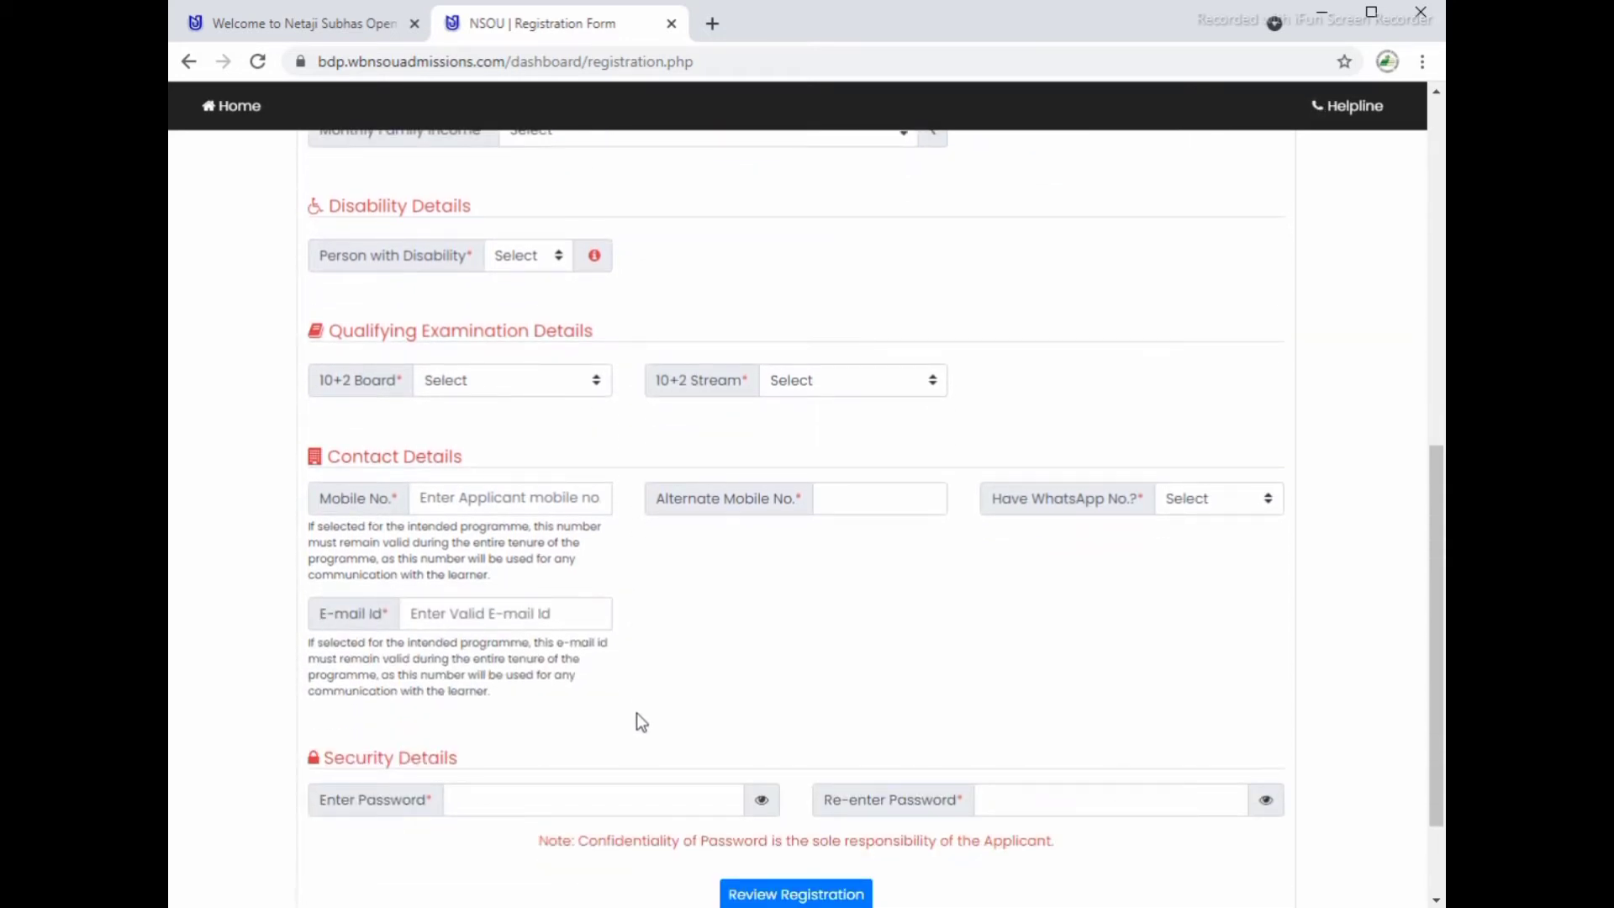
pyautogui.scroll(-2, 547, 783)
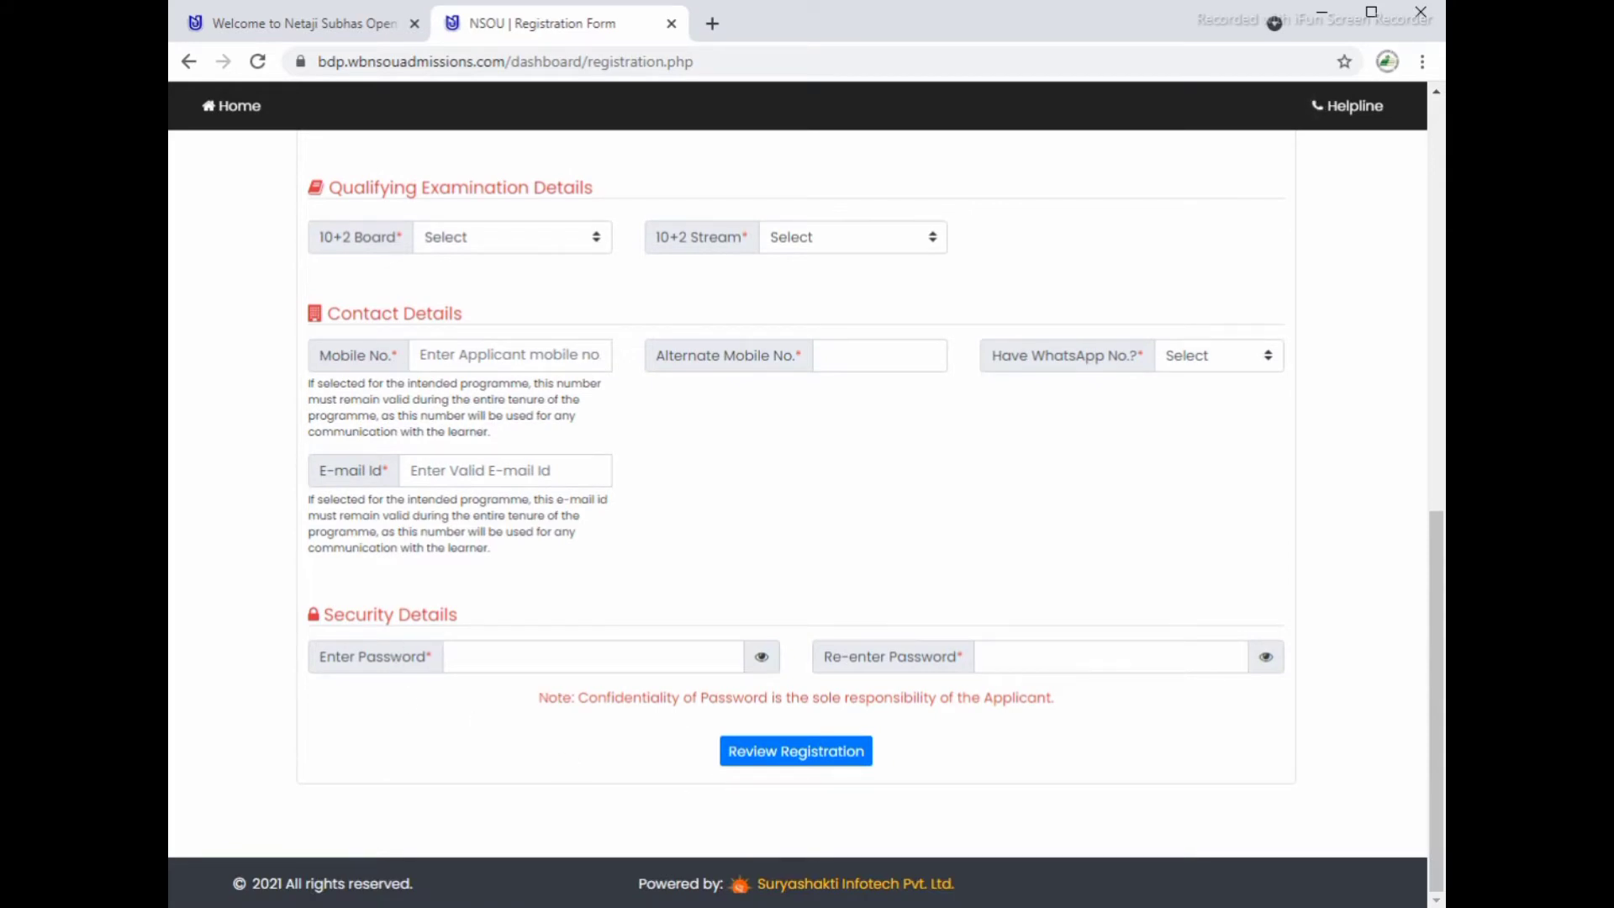
pyautogui.scroll(5, 797, 518)
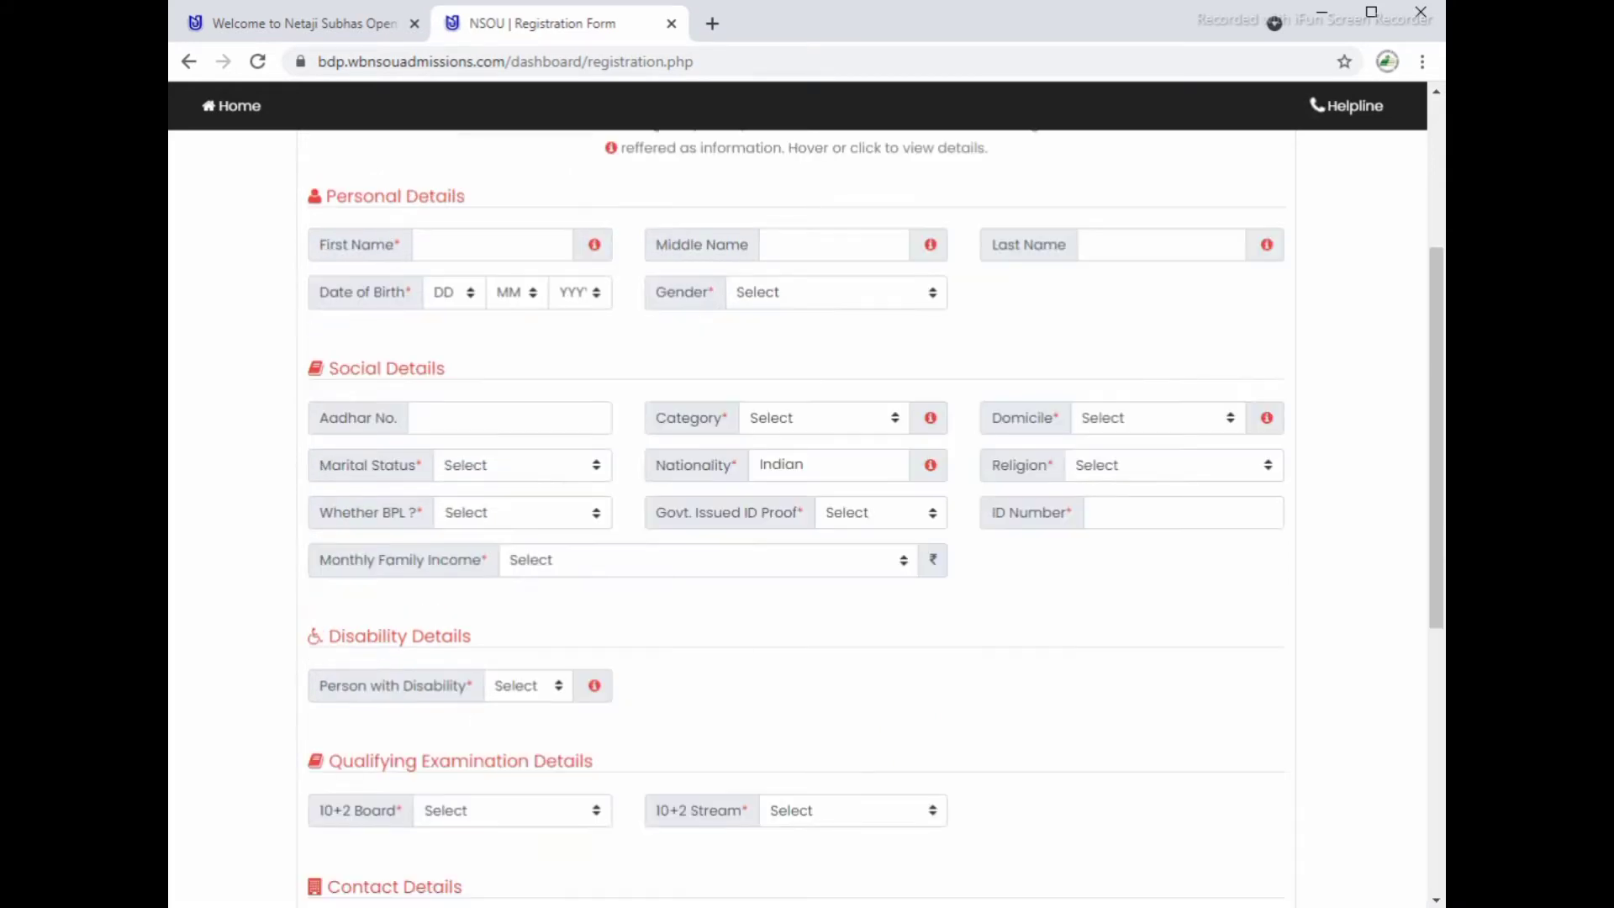
pyautogui.click(448, 249)
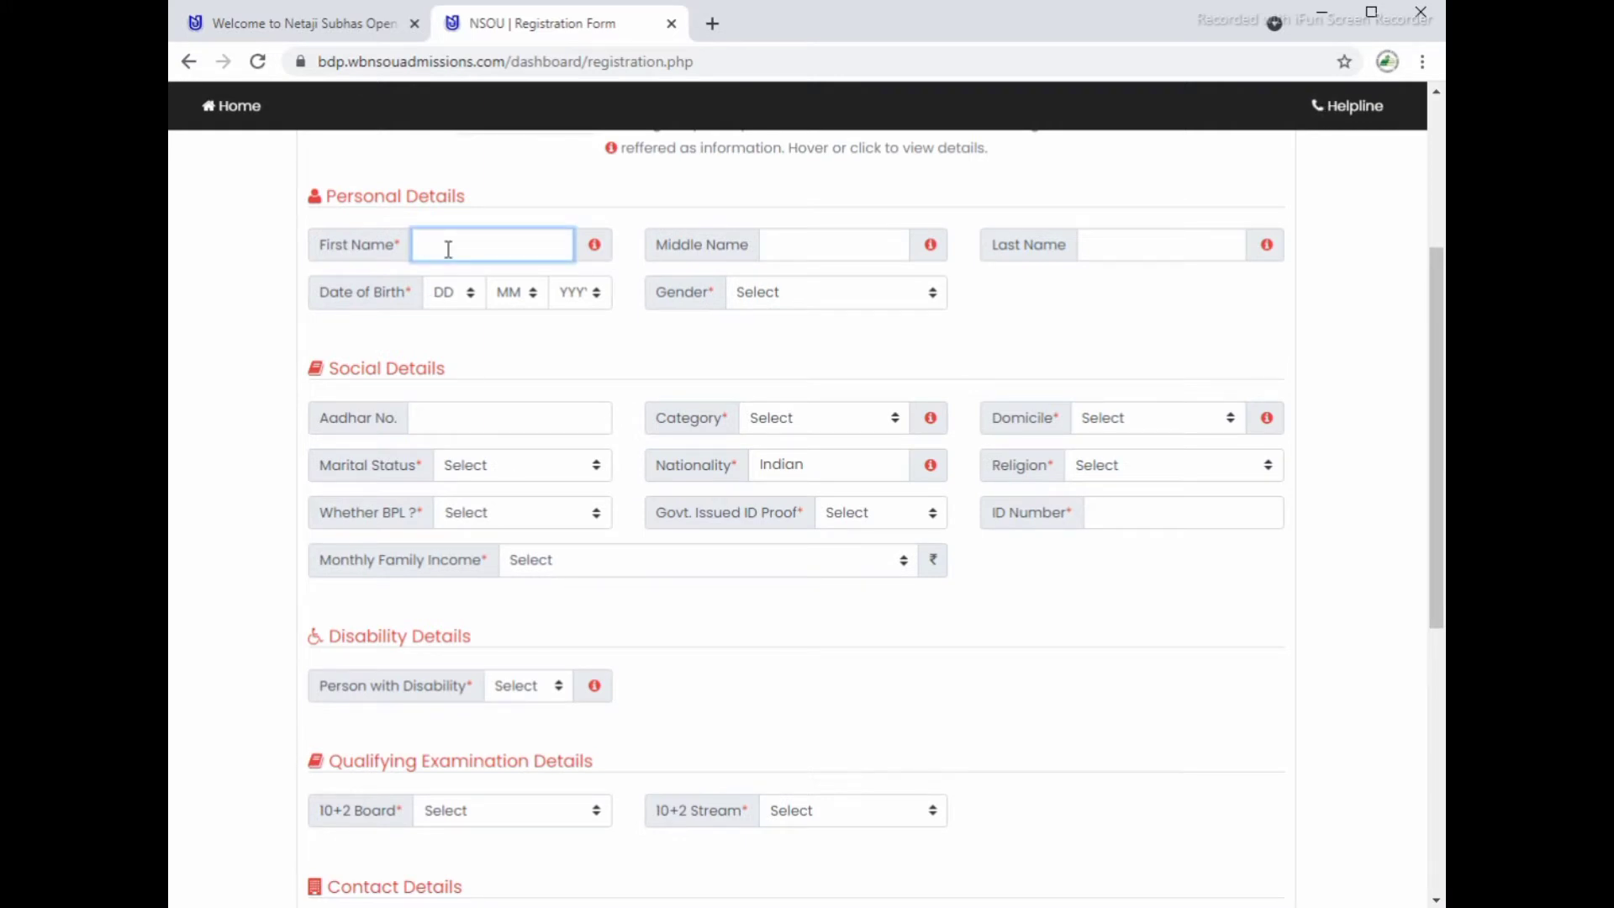
pyautogui.press('Tab')
pyautogui.press('Tab')
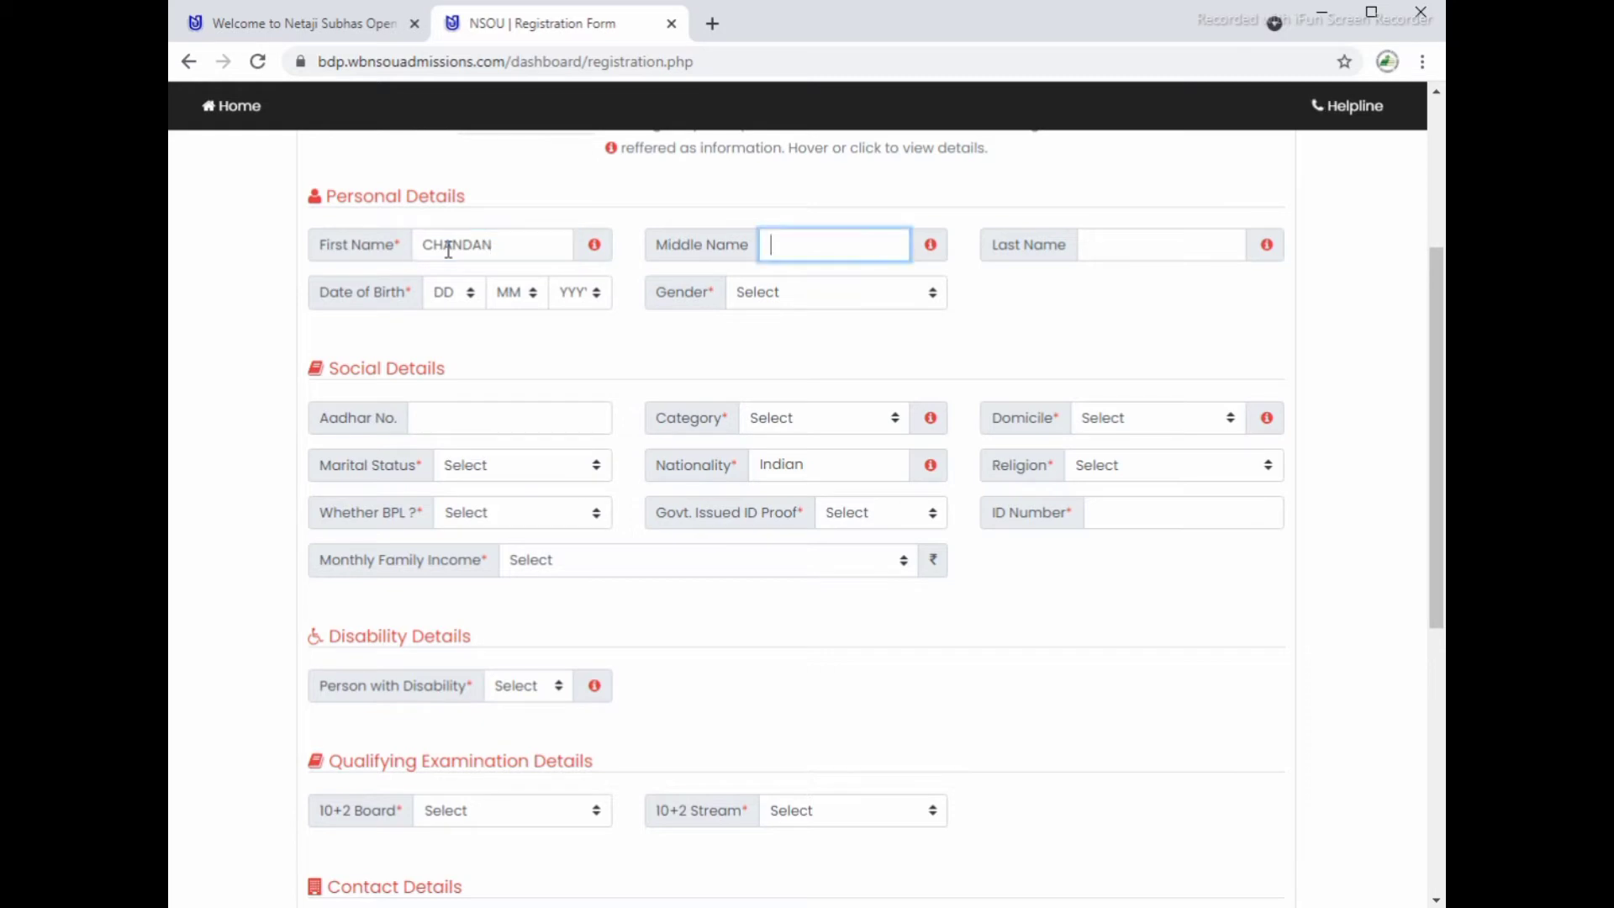
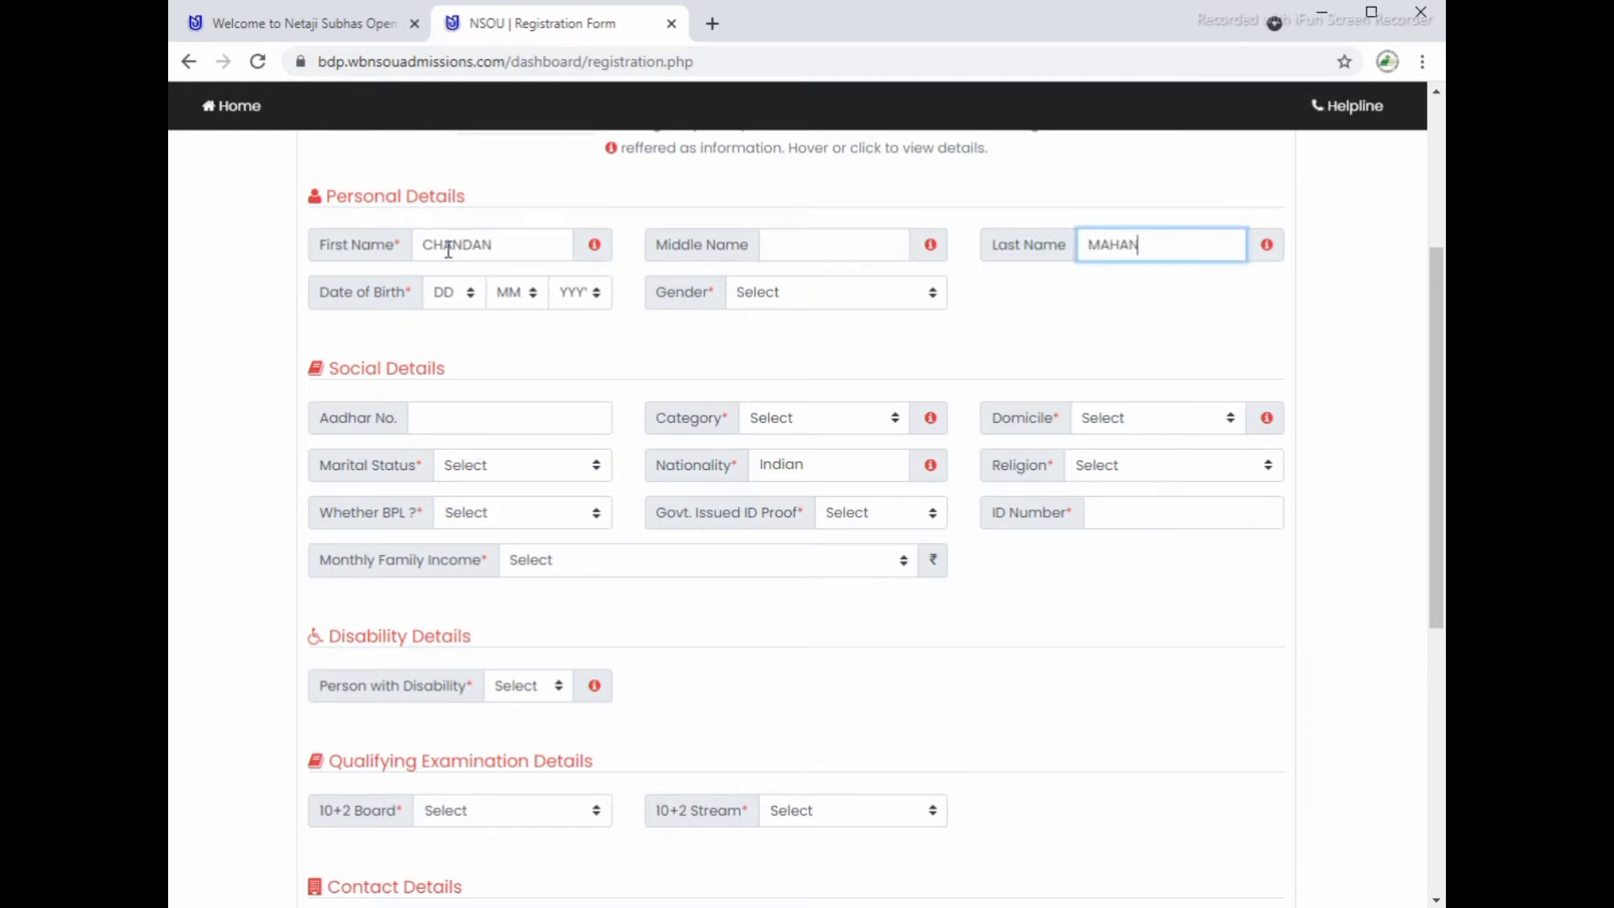
pyautogui.press('Tab')
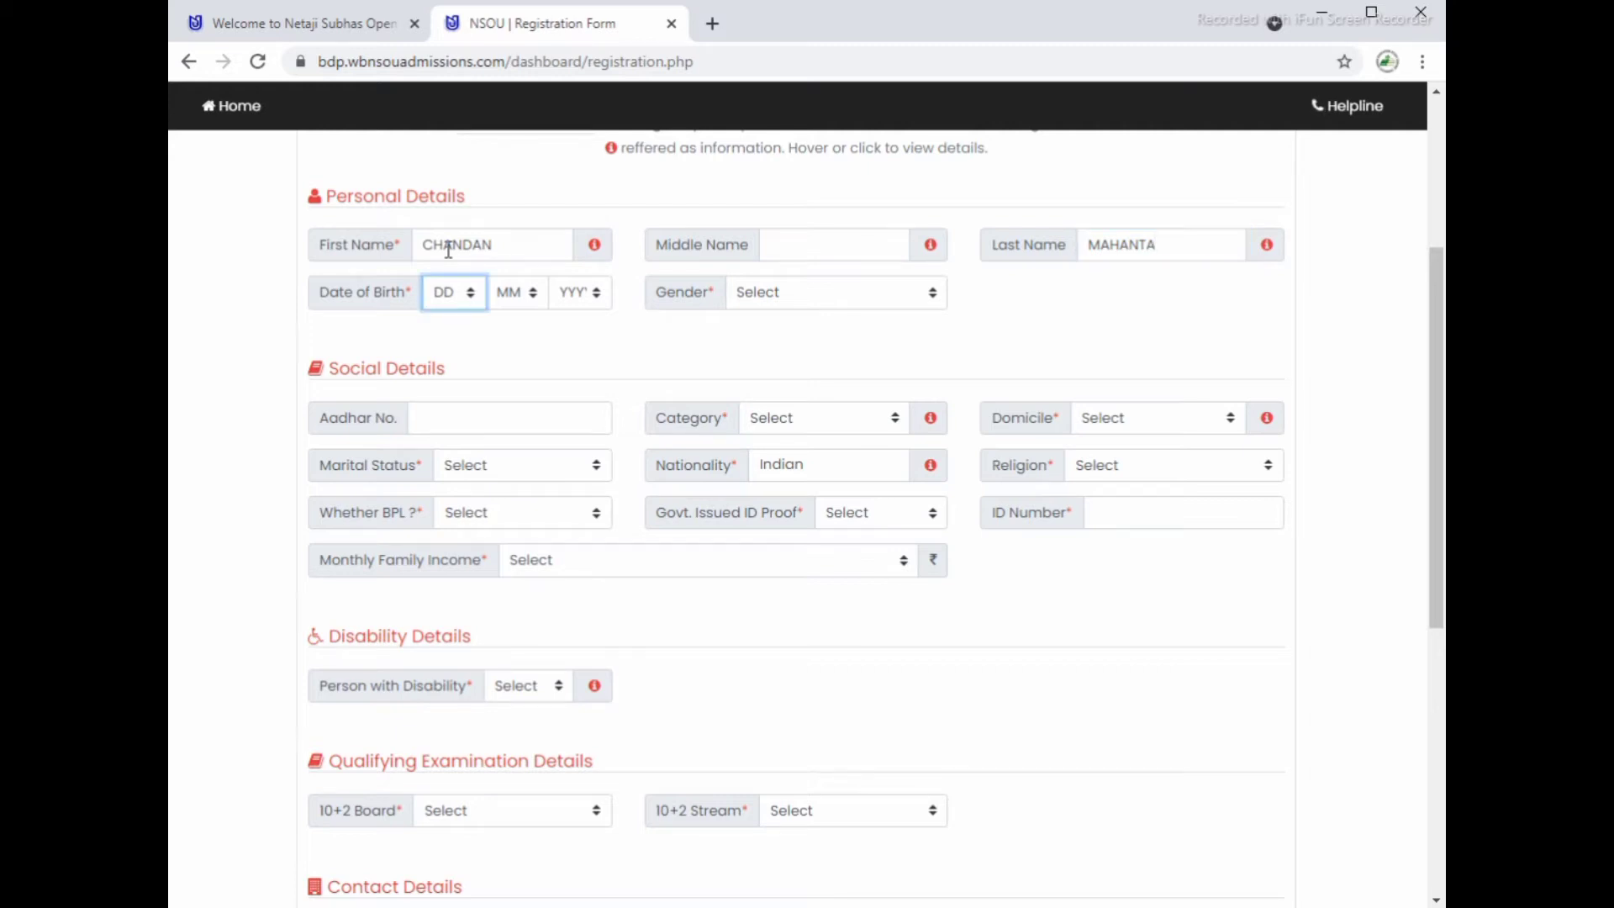
pyautogui.press('Tab')
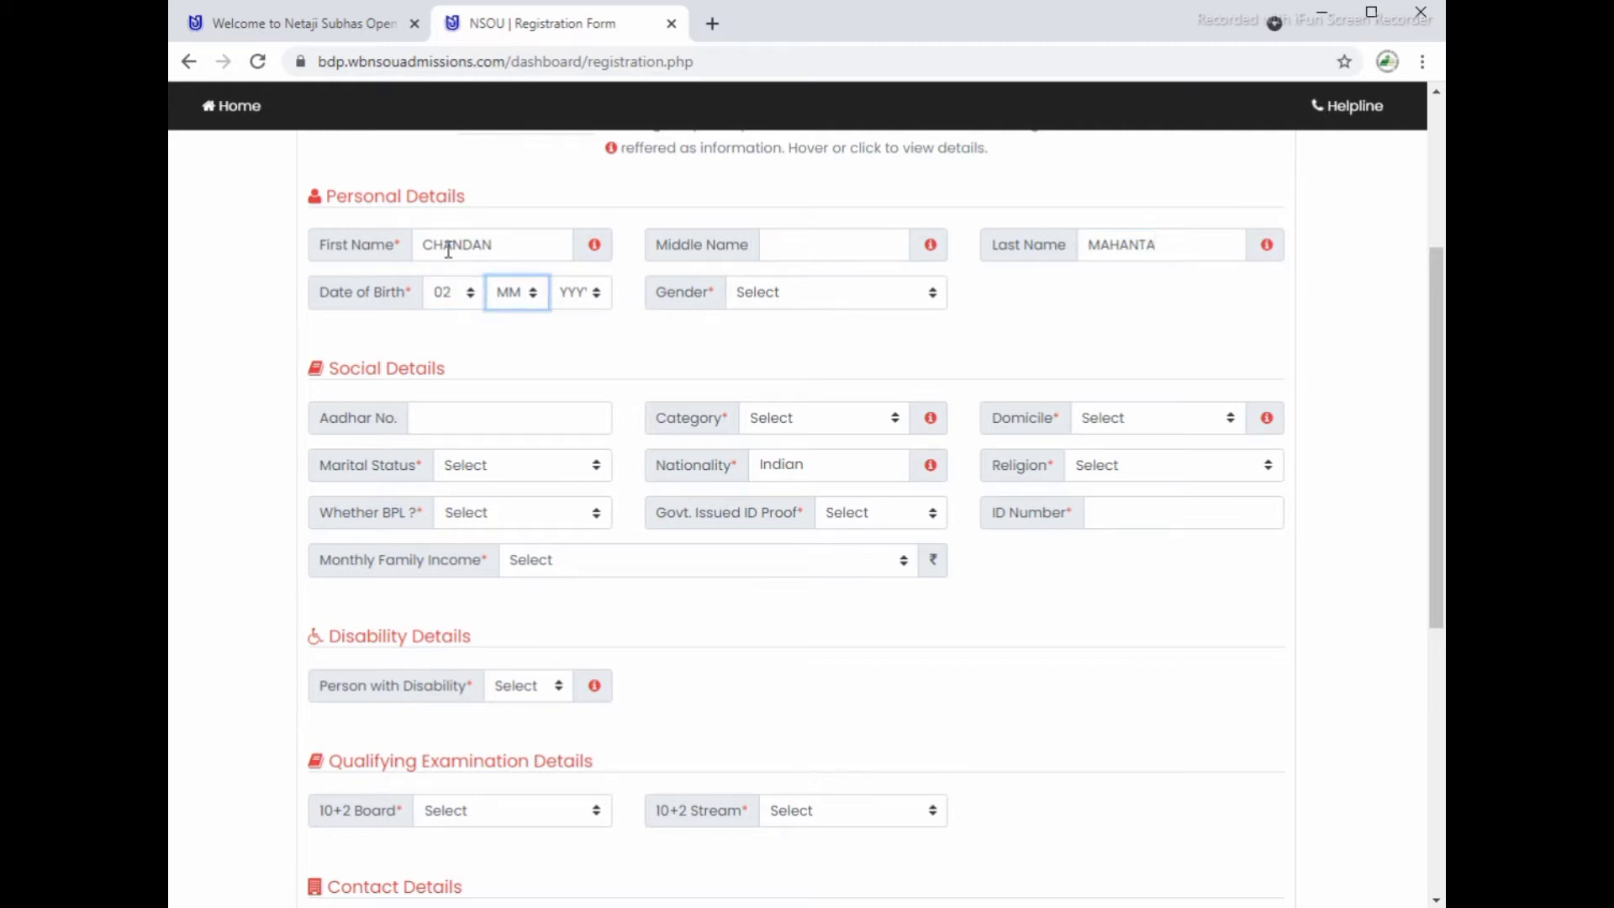
pyautogui.press('Tab')
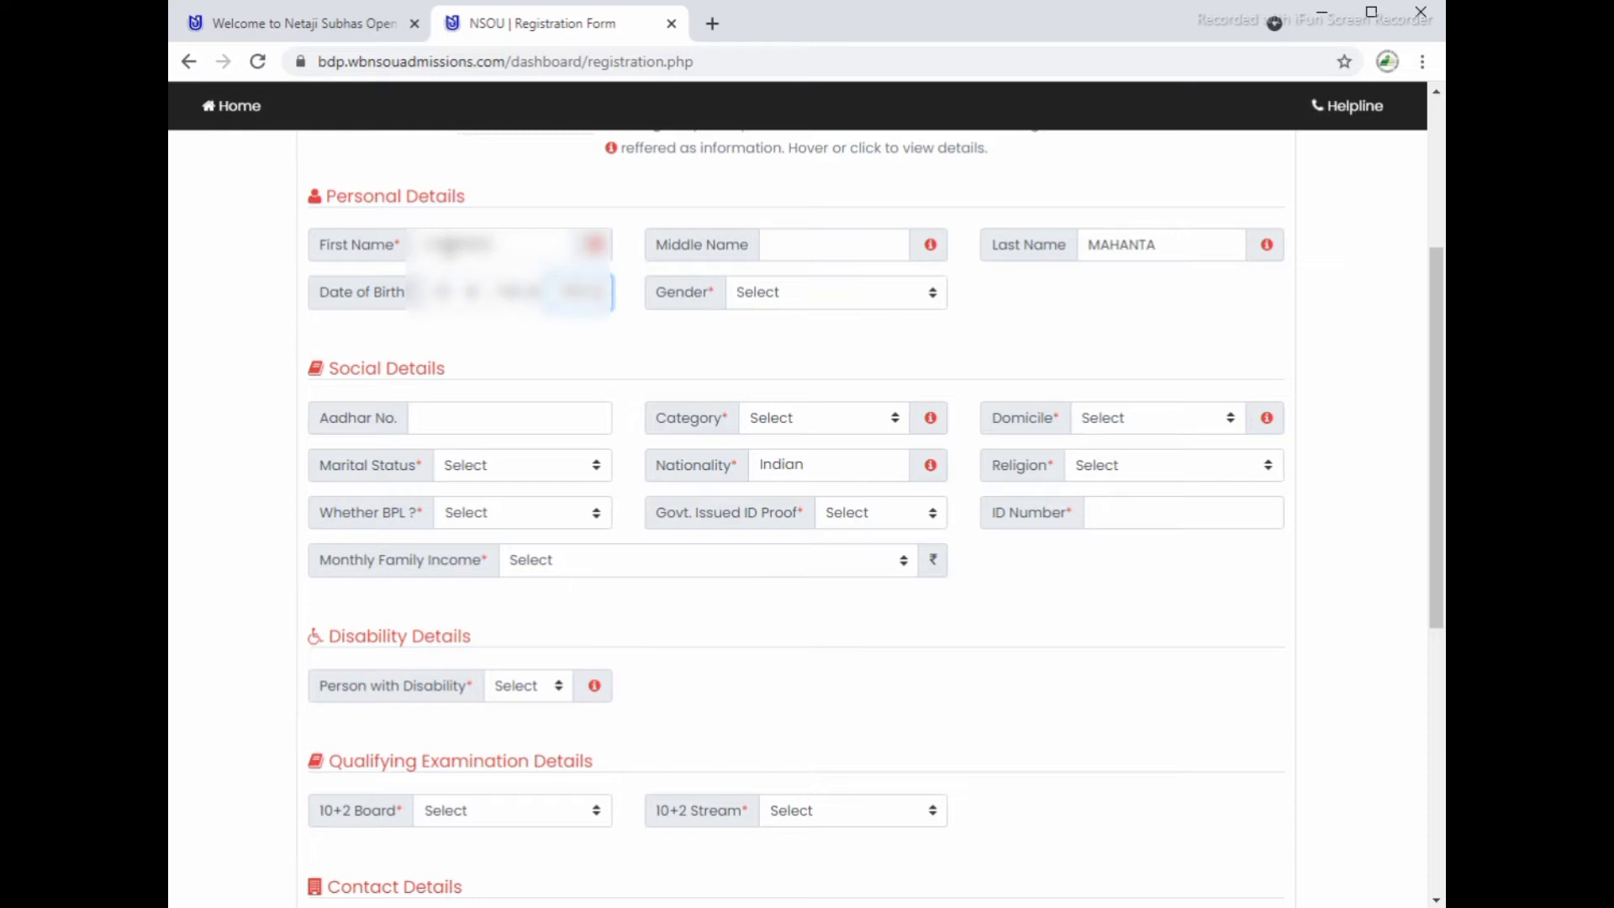
pyautogui.press('Tab')
# Step: Set gender Male, enter the Aadhar number, and choose category General and domicile West Bengal
pyautogui.click(846, 291)
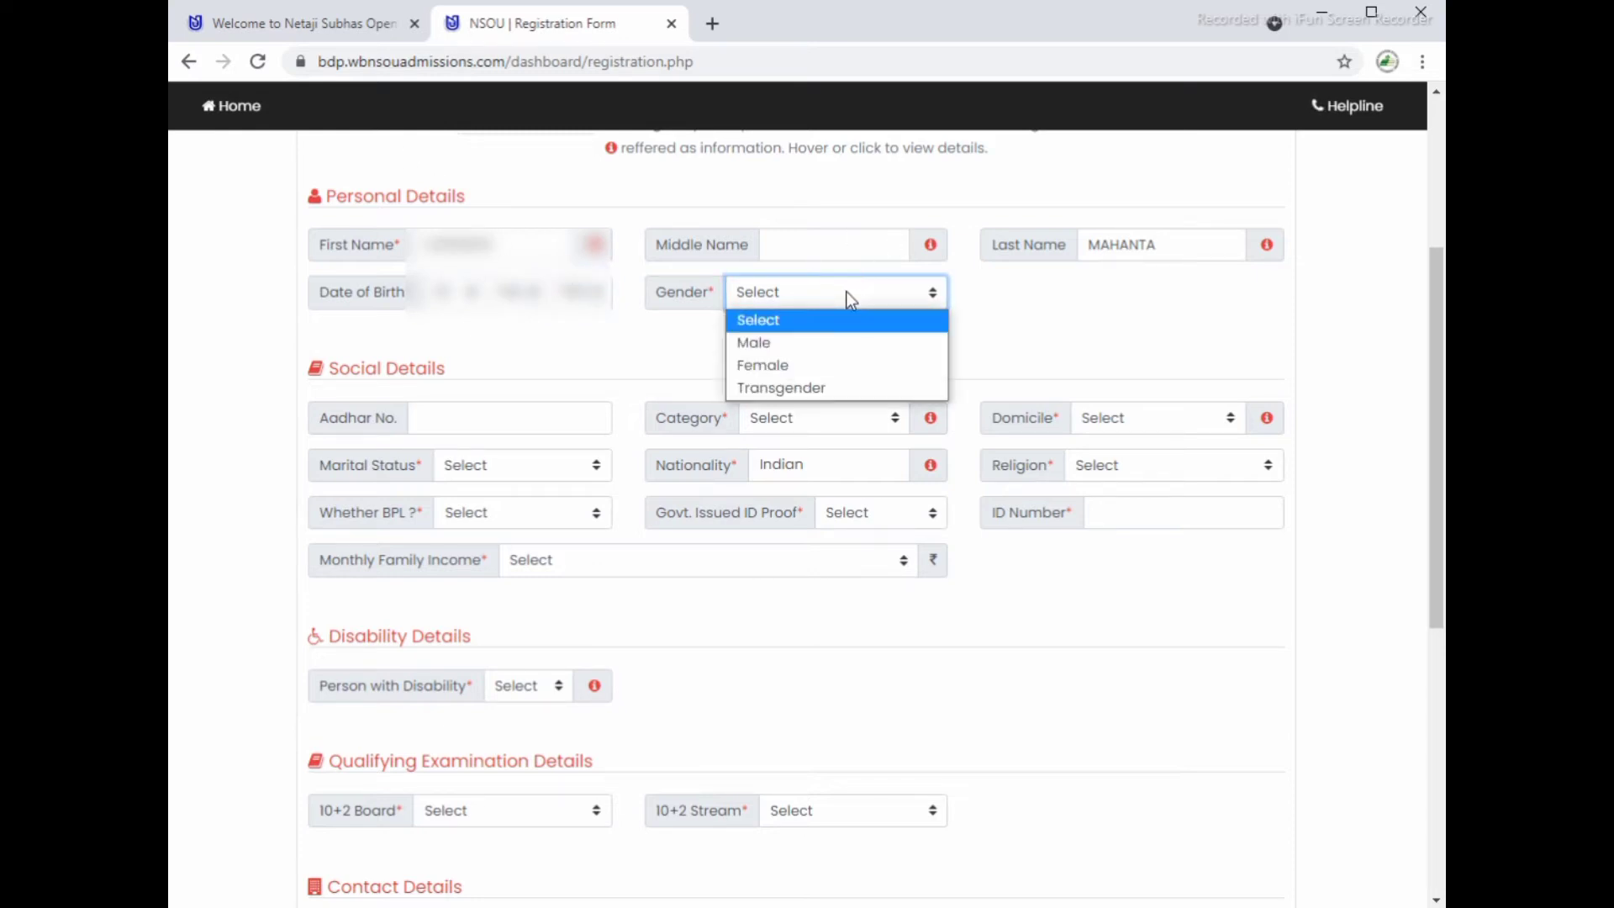
pyautogui.click(790, 341)
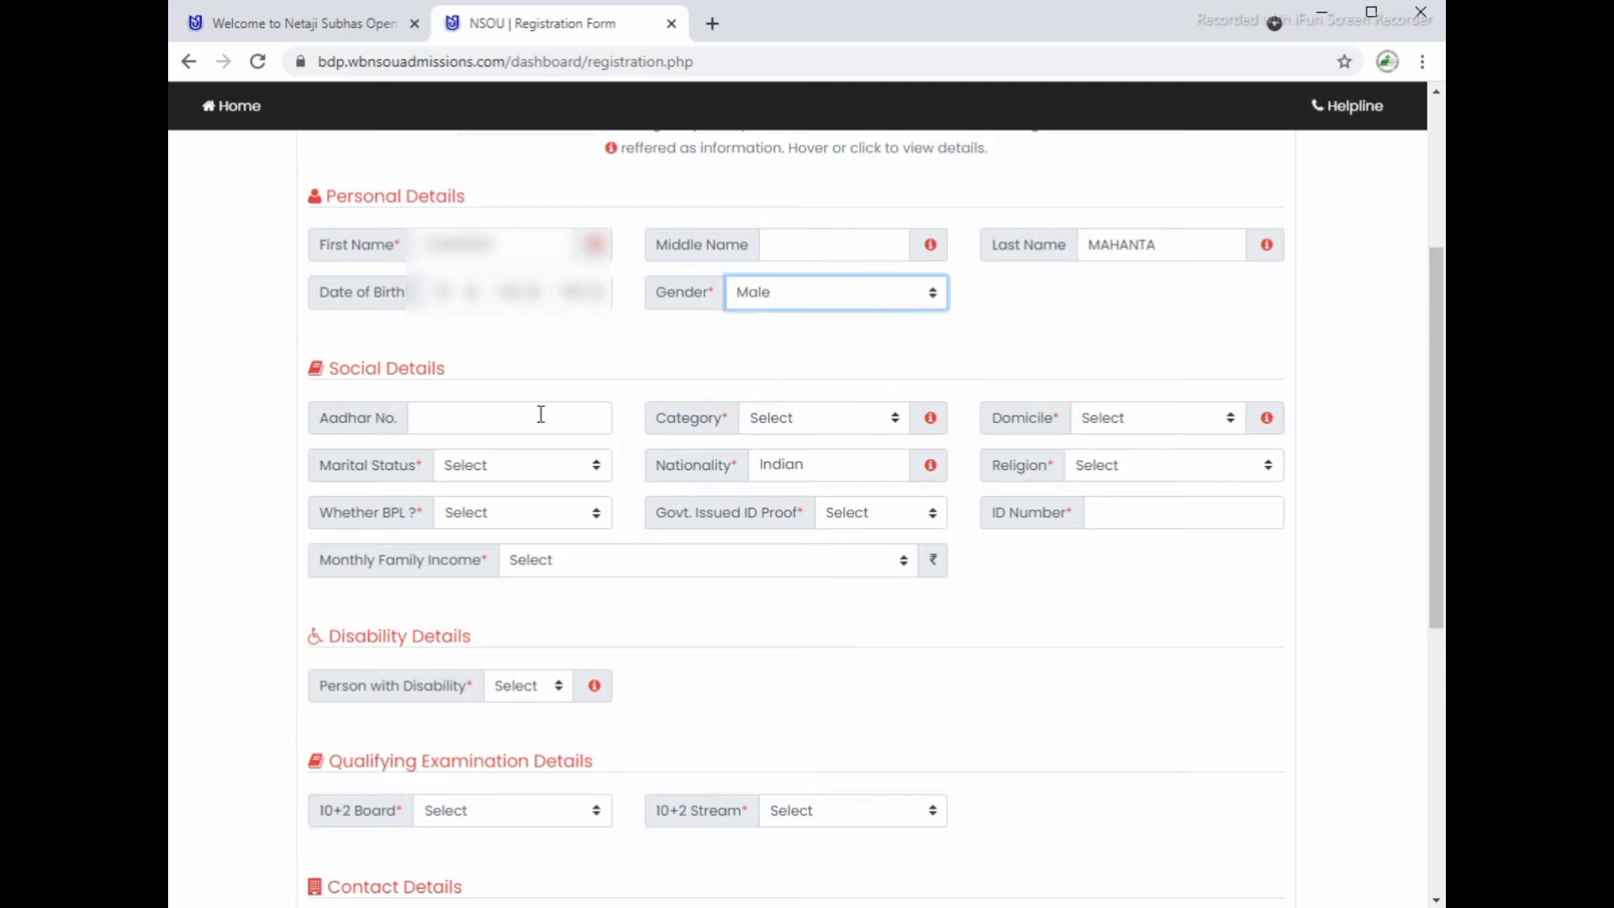
pyautogui.click(461, 417)
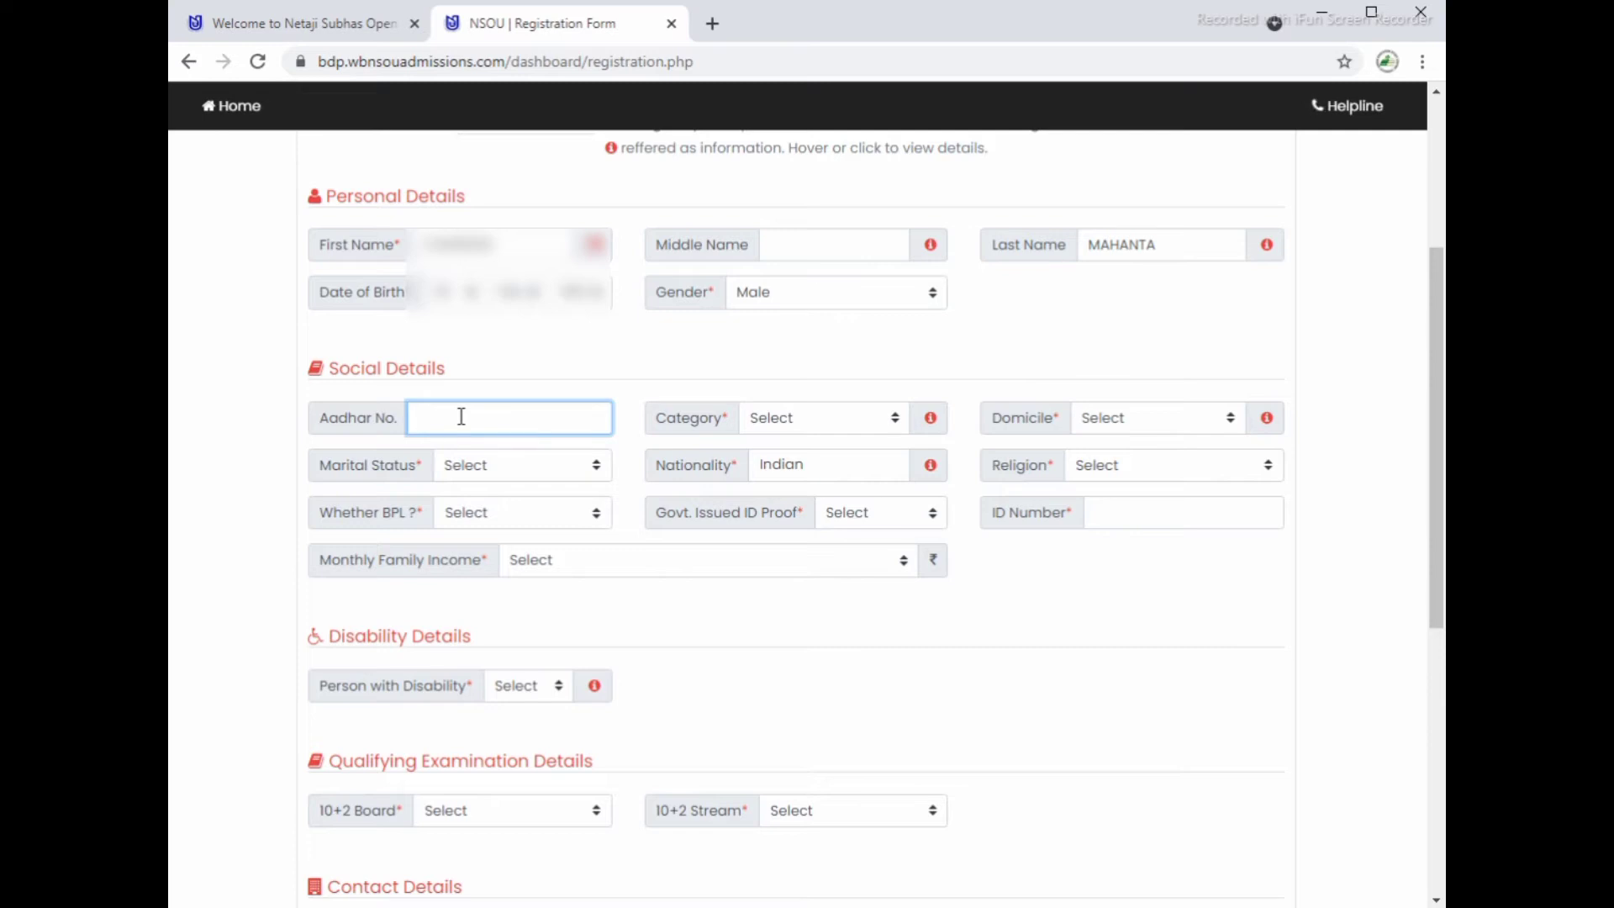
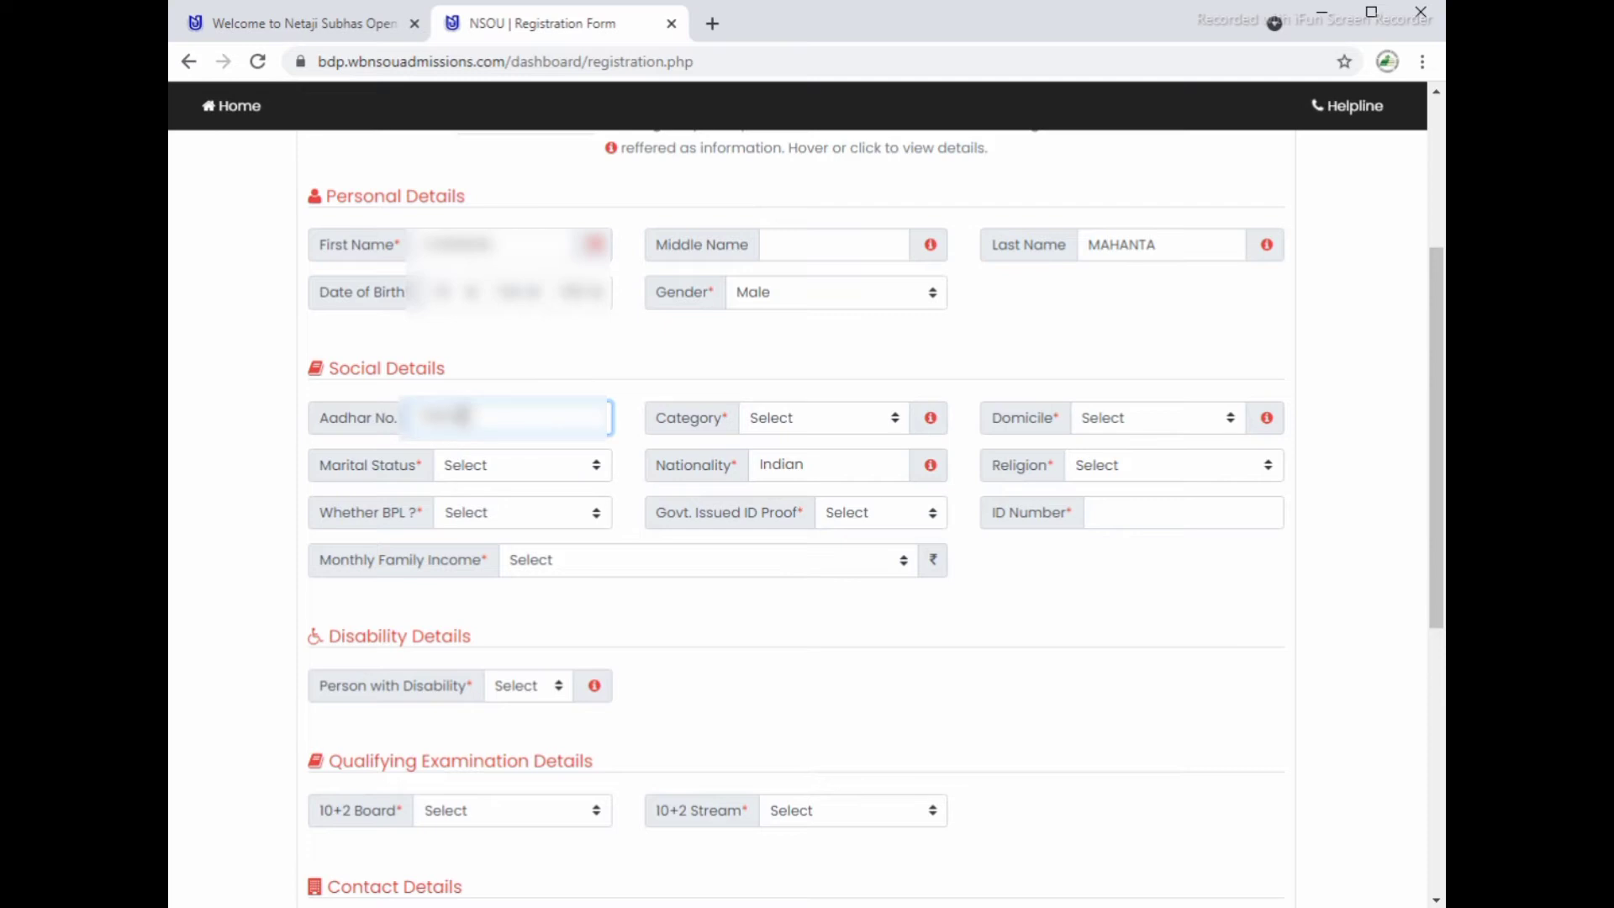
pyautogui.click(790, 418)
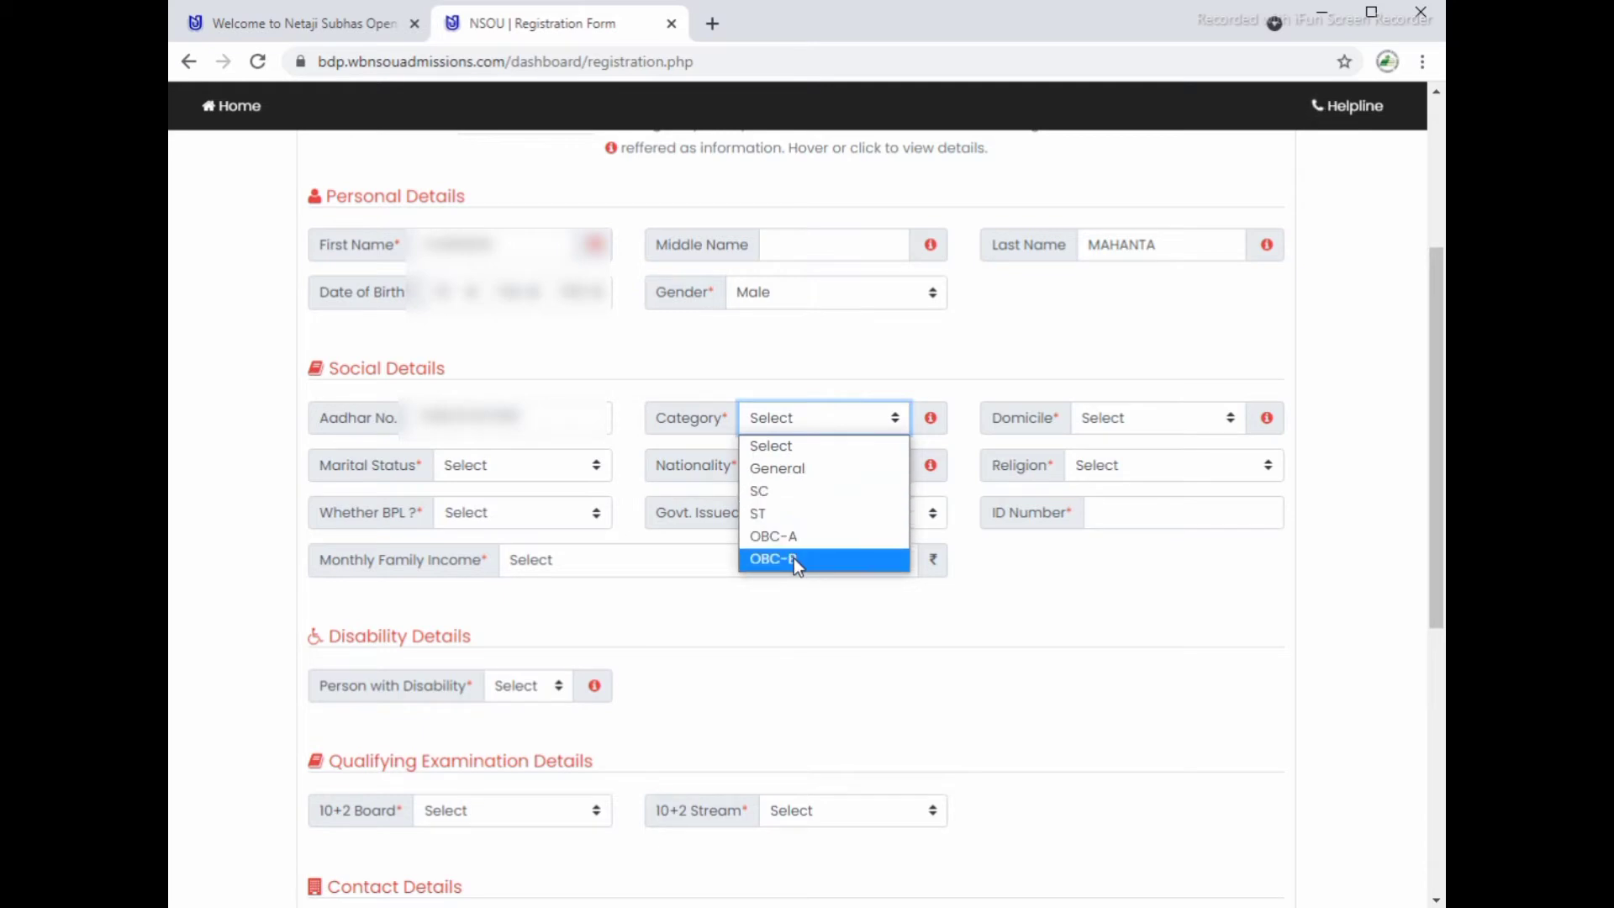
pyautogui.click(785, 468)
pyautogui.click(1182, 417)
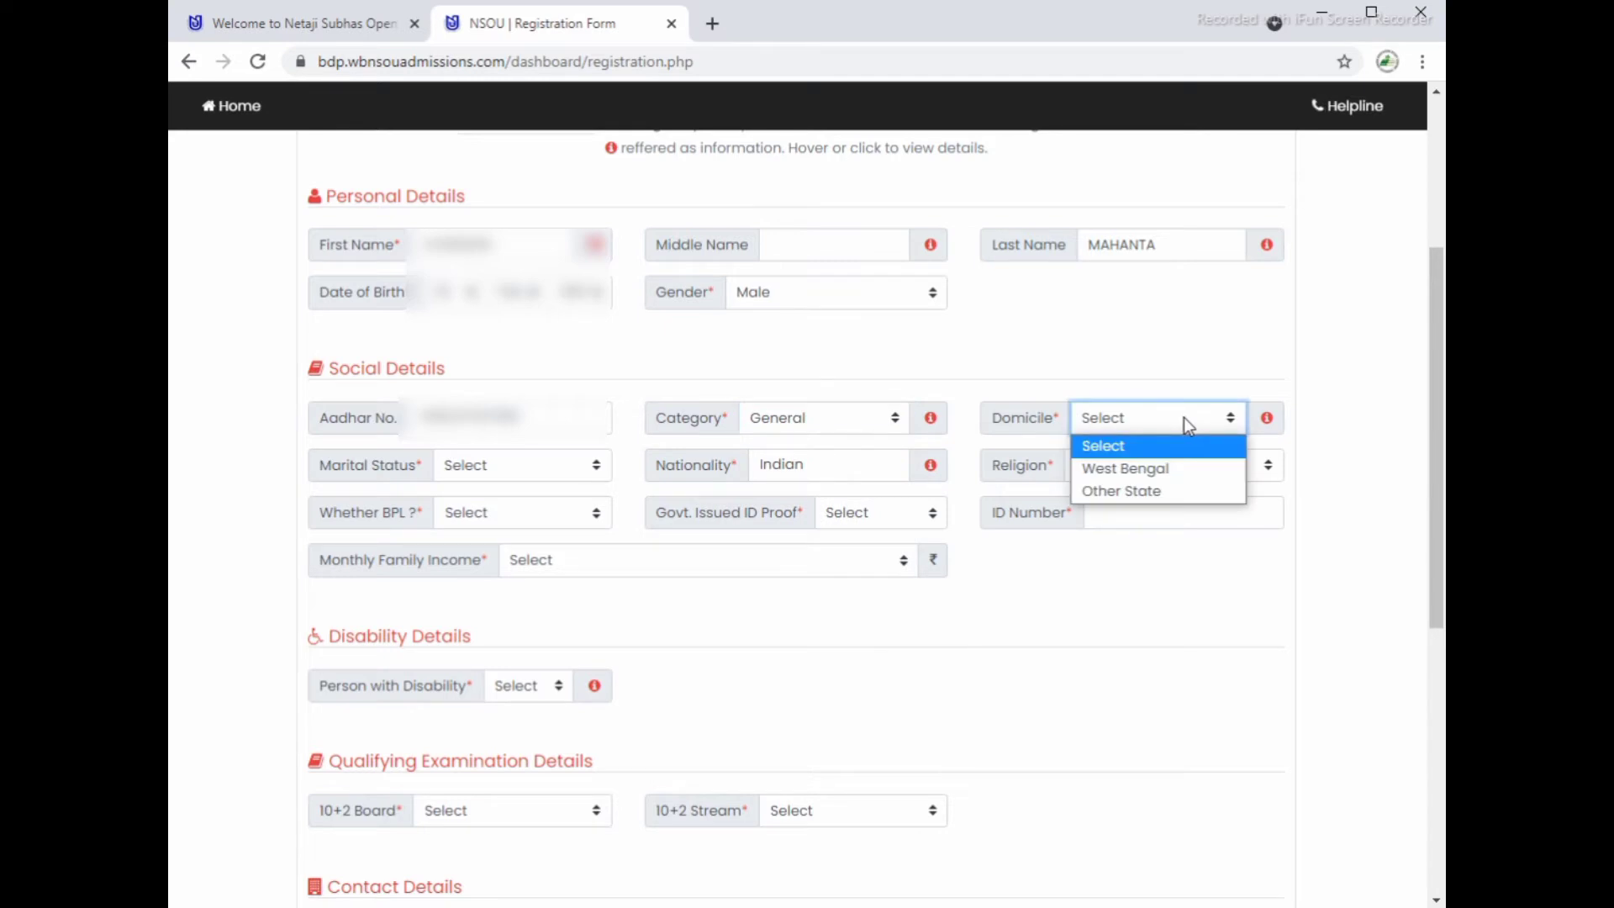
pyautogui.click(1164, 471)
# Step: Set marital status Unmarried, religion Hinduism, BPL No, and Adhaar Card ID proof with its number
pyautogui.click(552, 465)
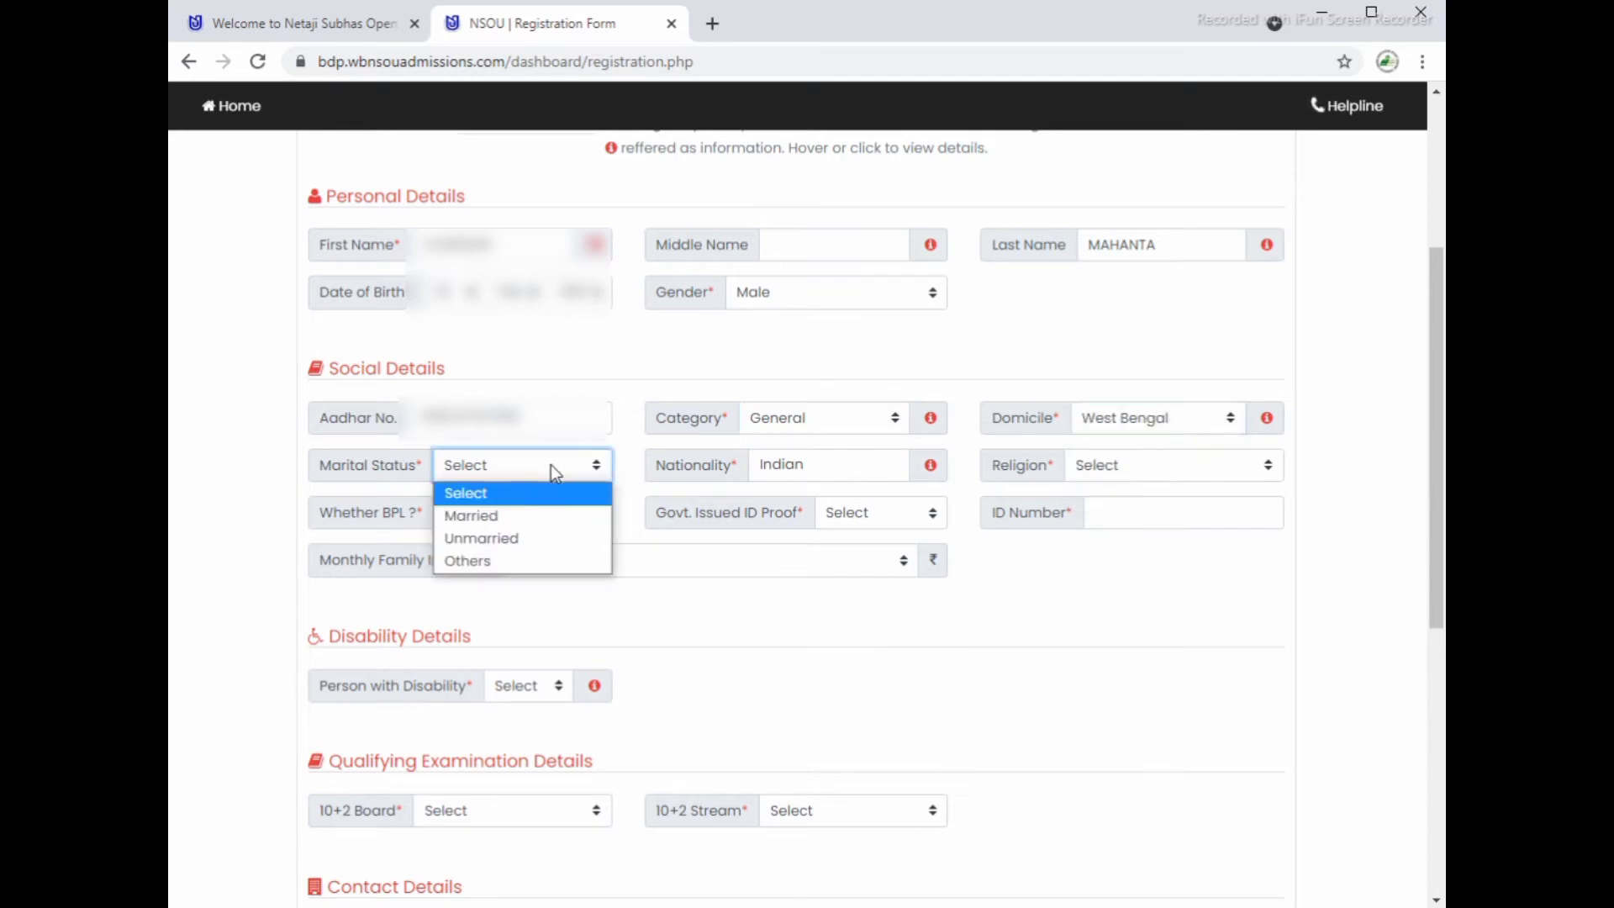
pyautogui.click(528, 539)
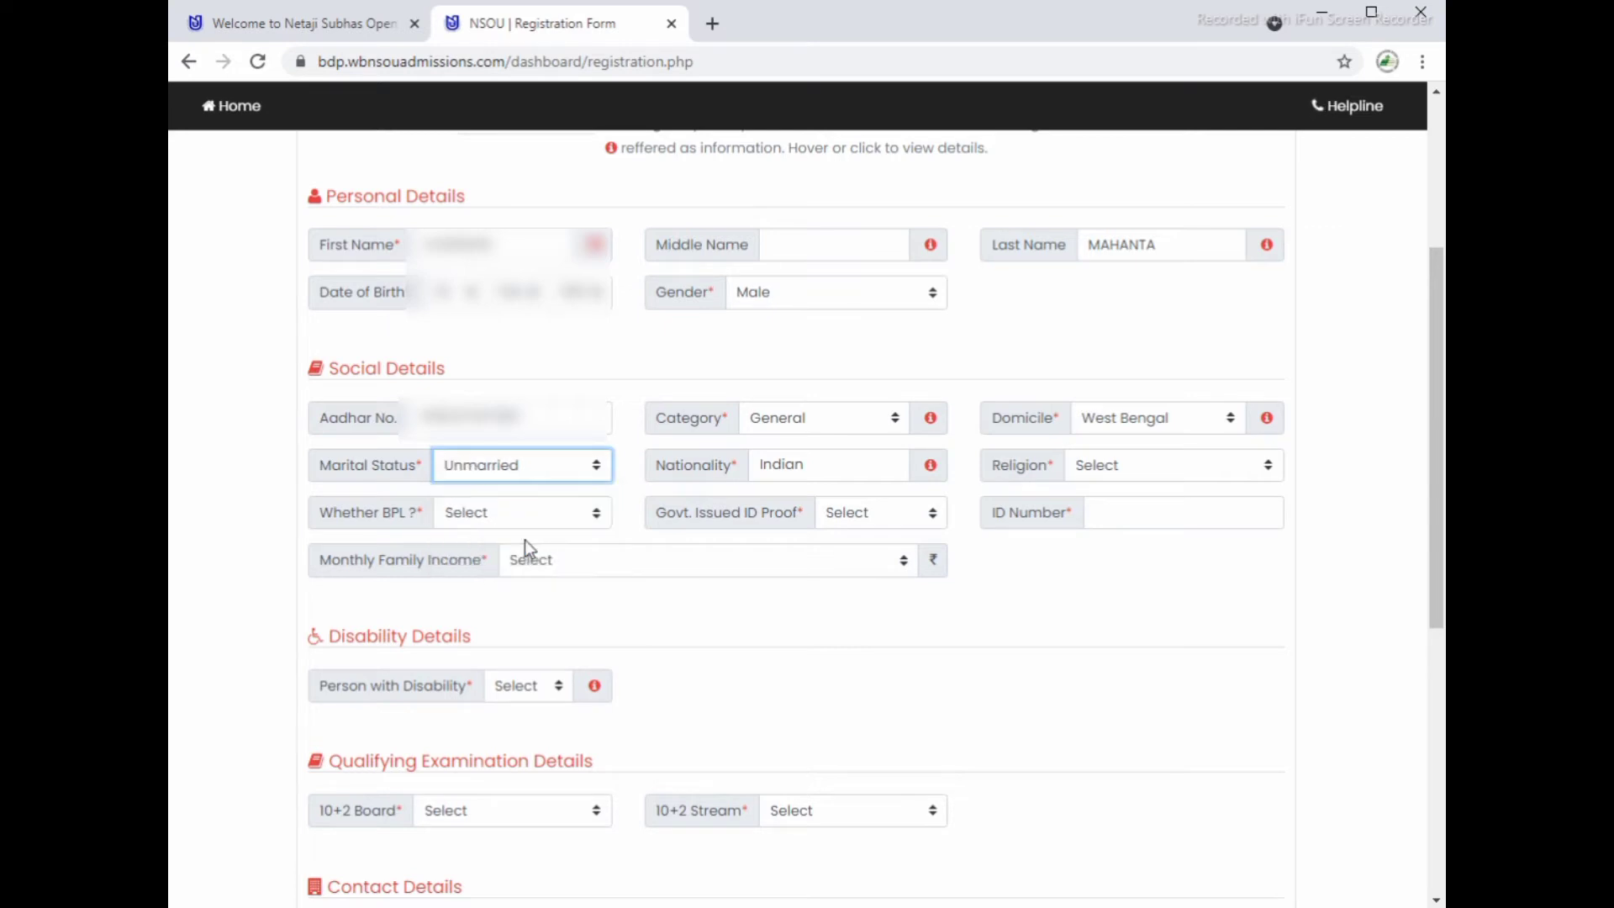
pyautogui.click(1224, 465)
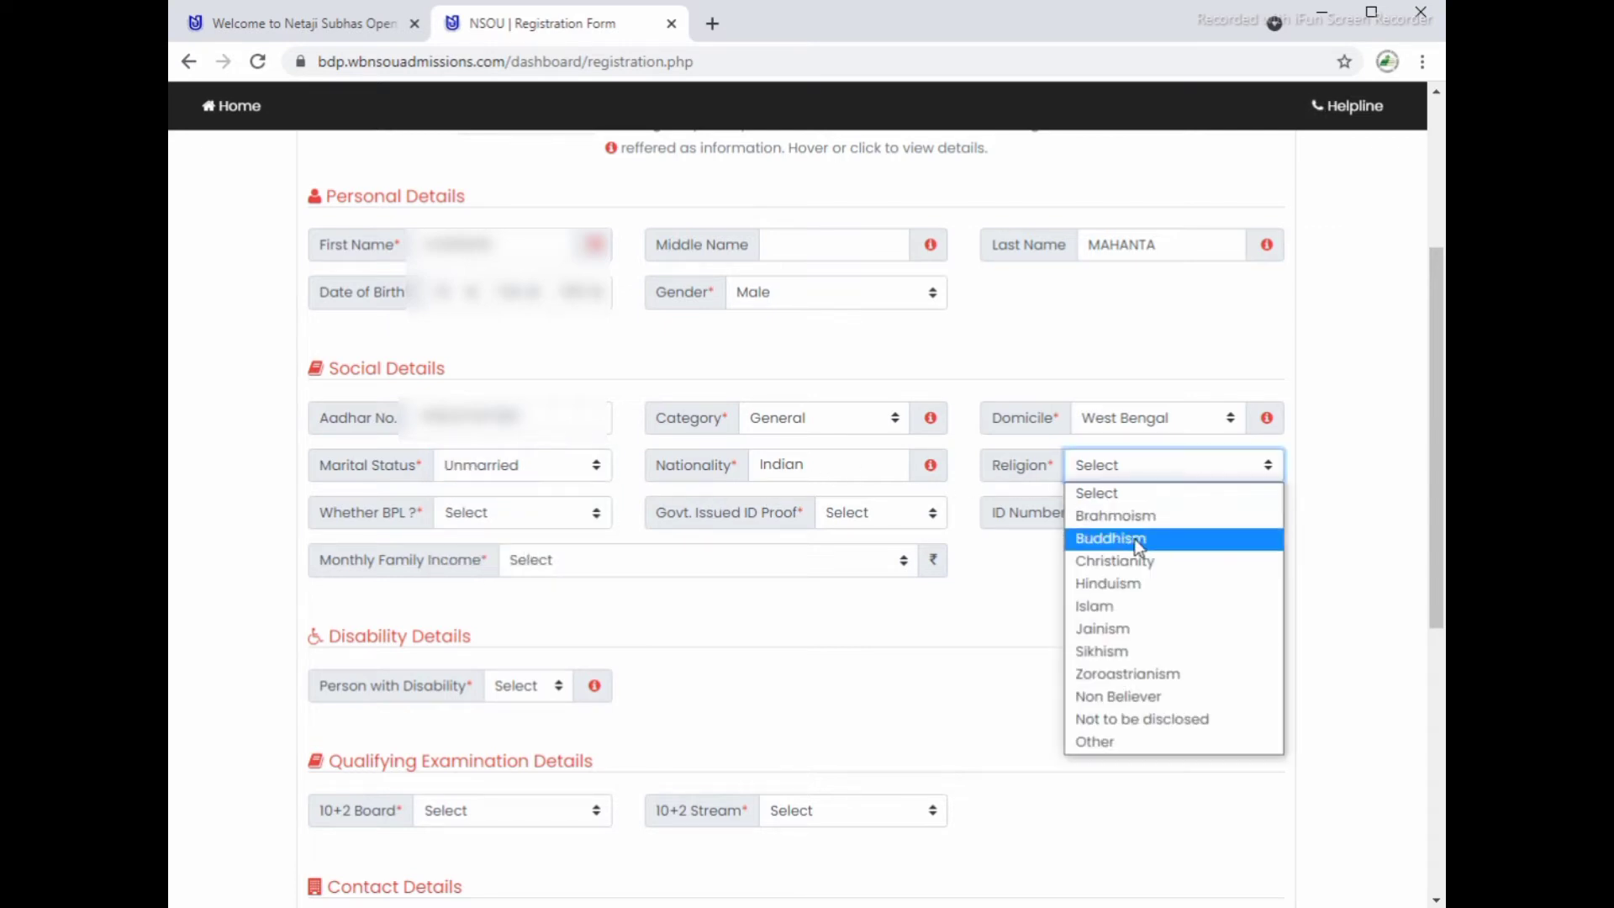
pyautogui.click(1149, 596)
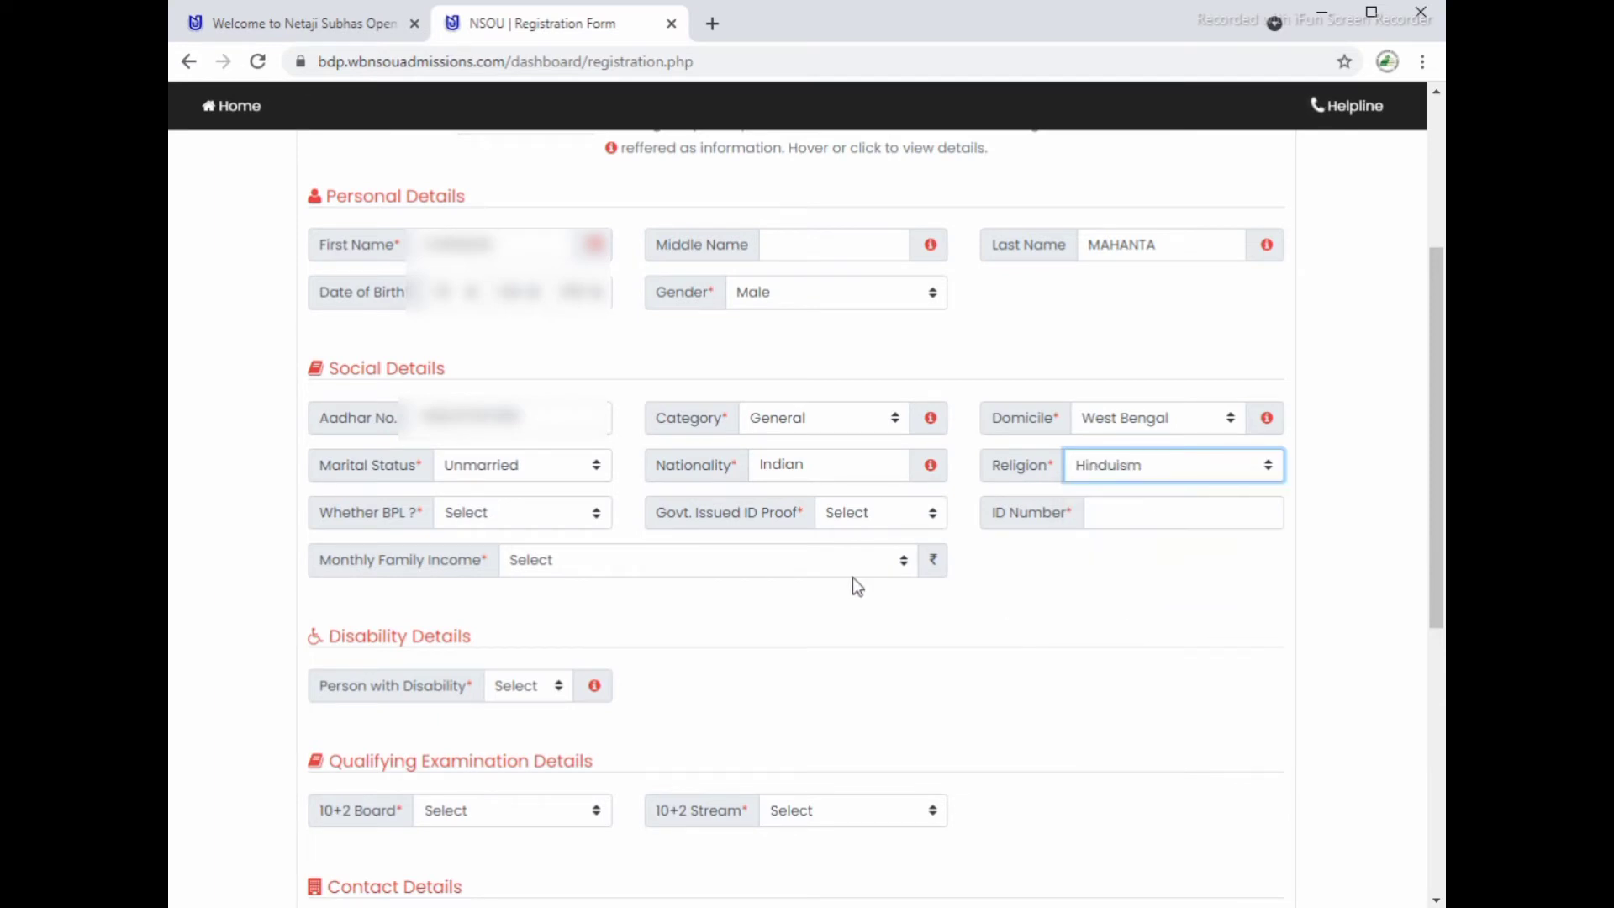
pyautogui.click(535, 519)
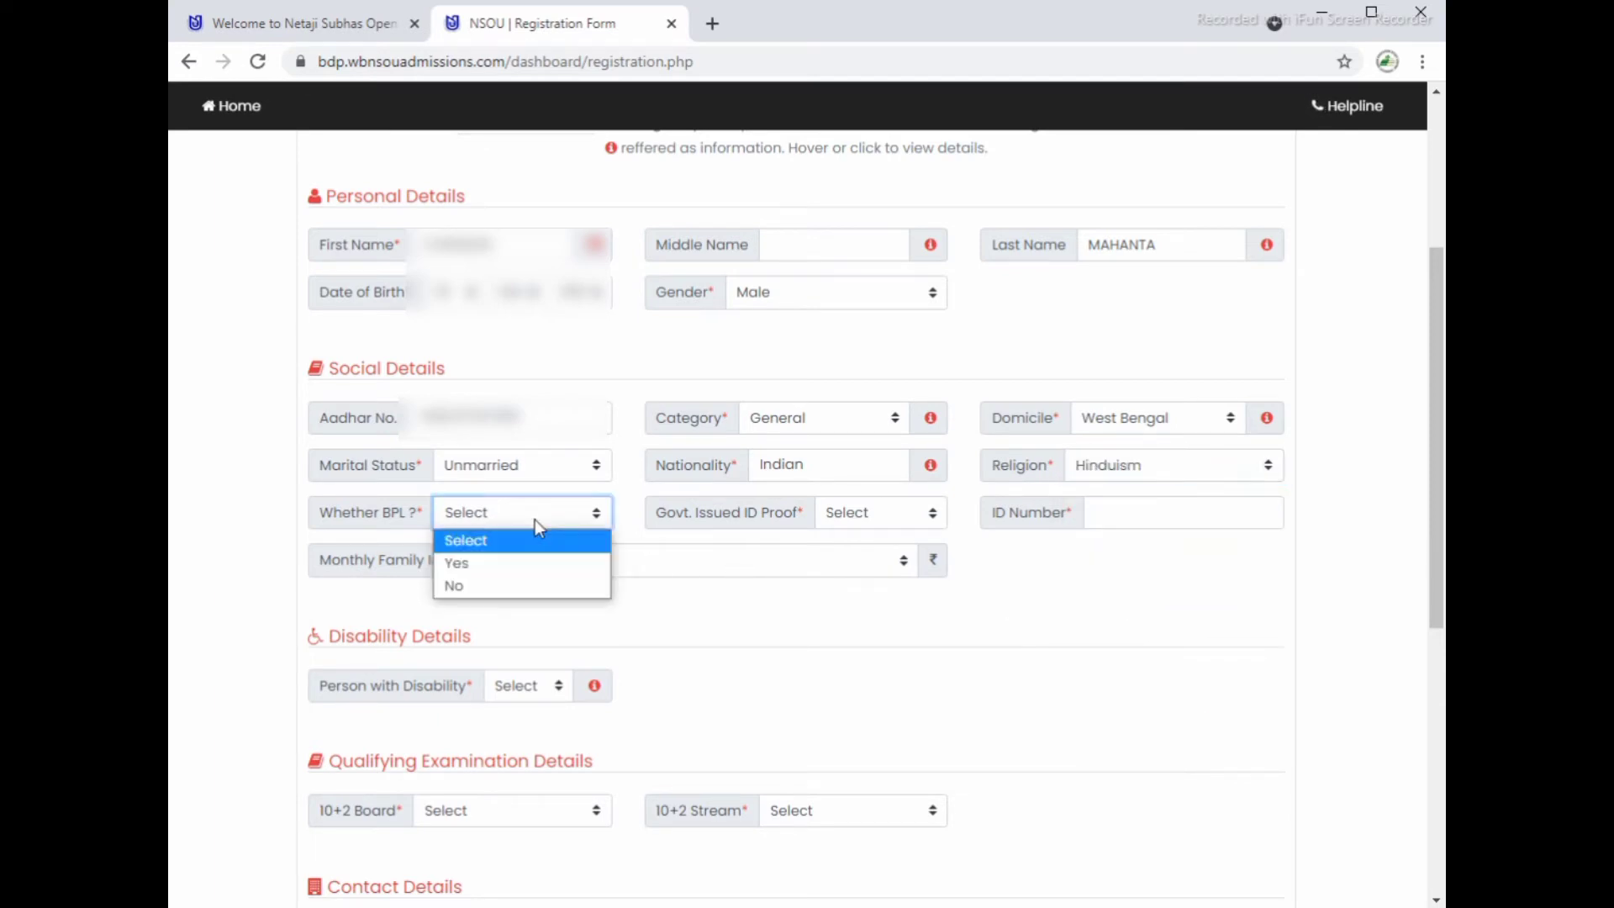
pyautogui.click(502, 592)
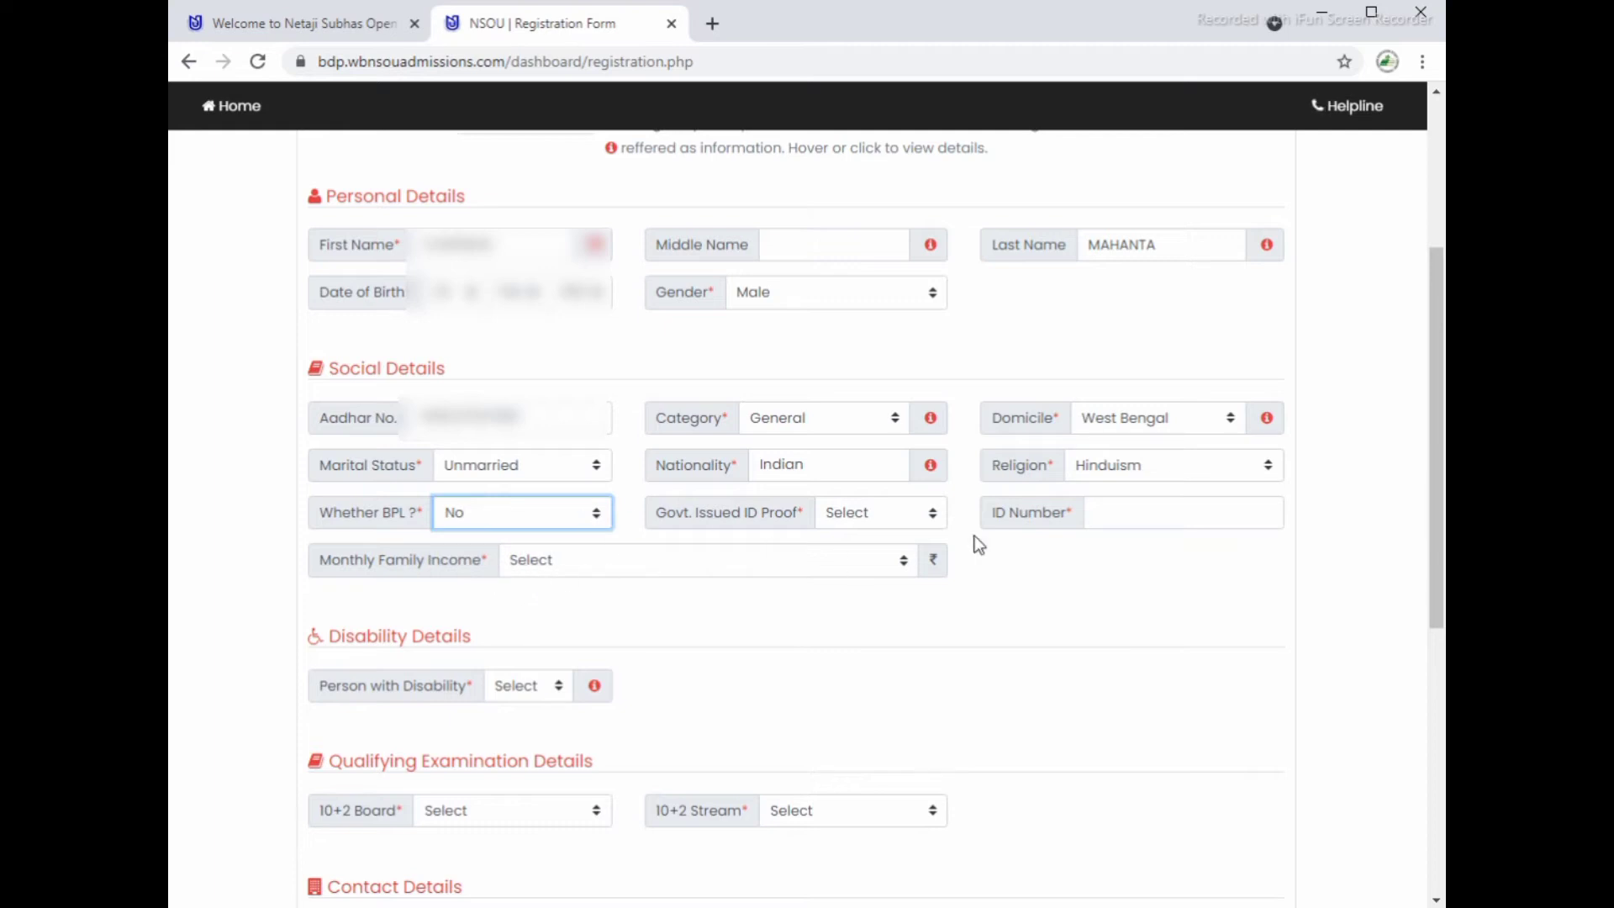
pyautogui.click(880, 520)
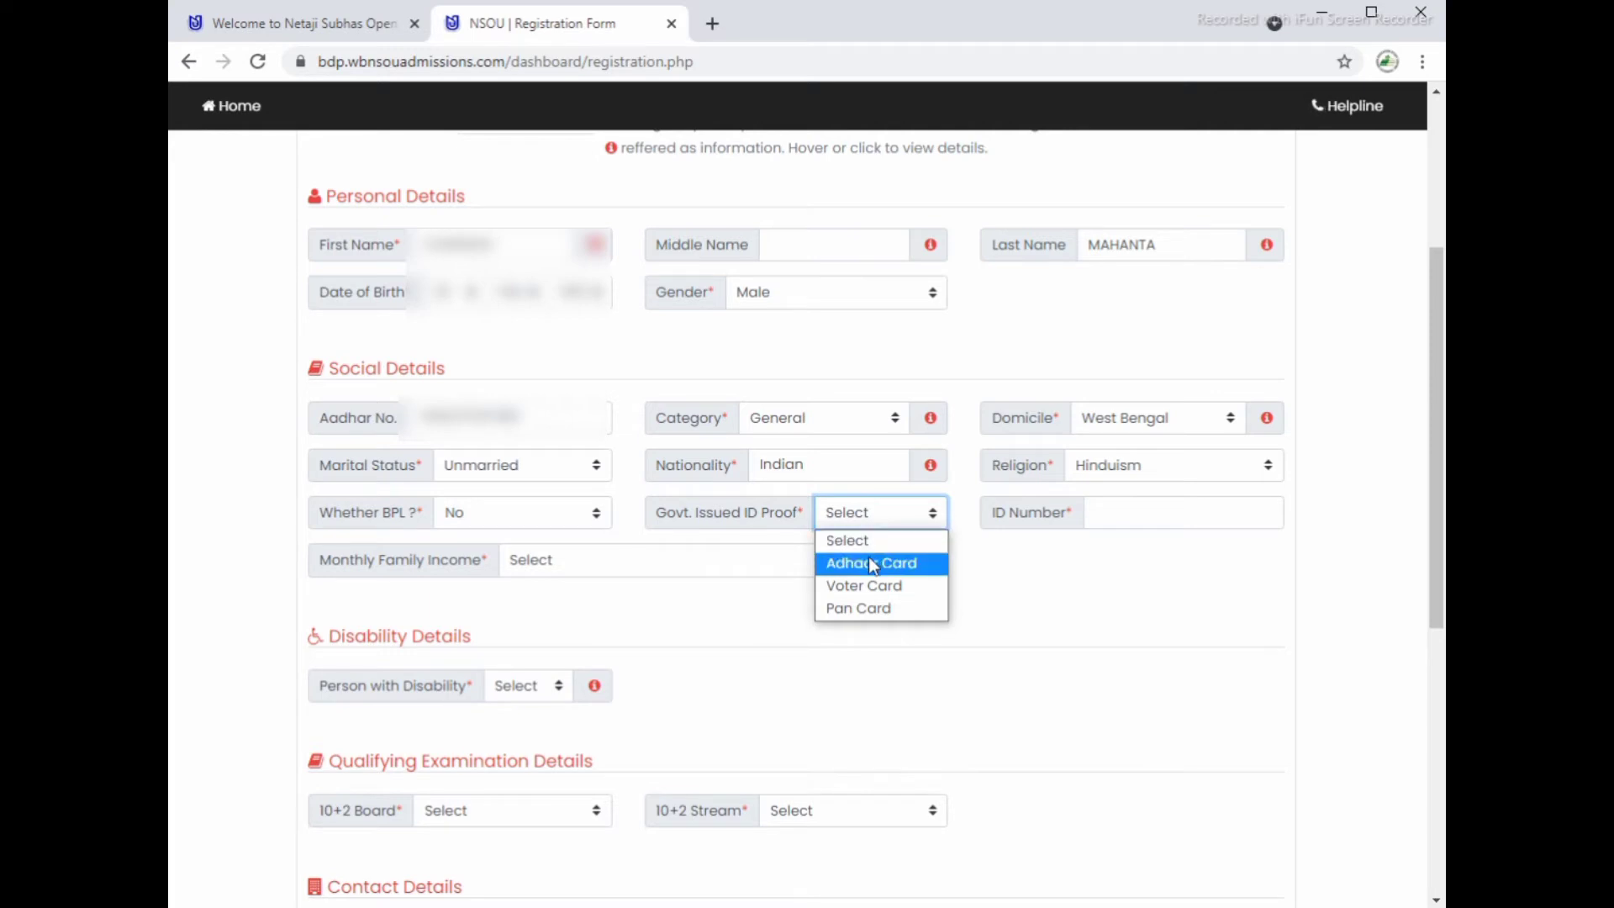
pyautogui.click(869, 556)
pyautogui.click(1129, 517)
pyautogui.write('50')
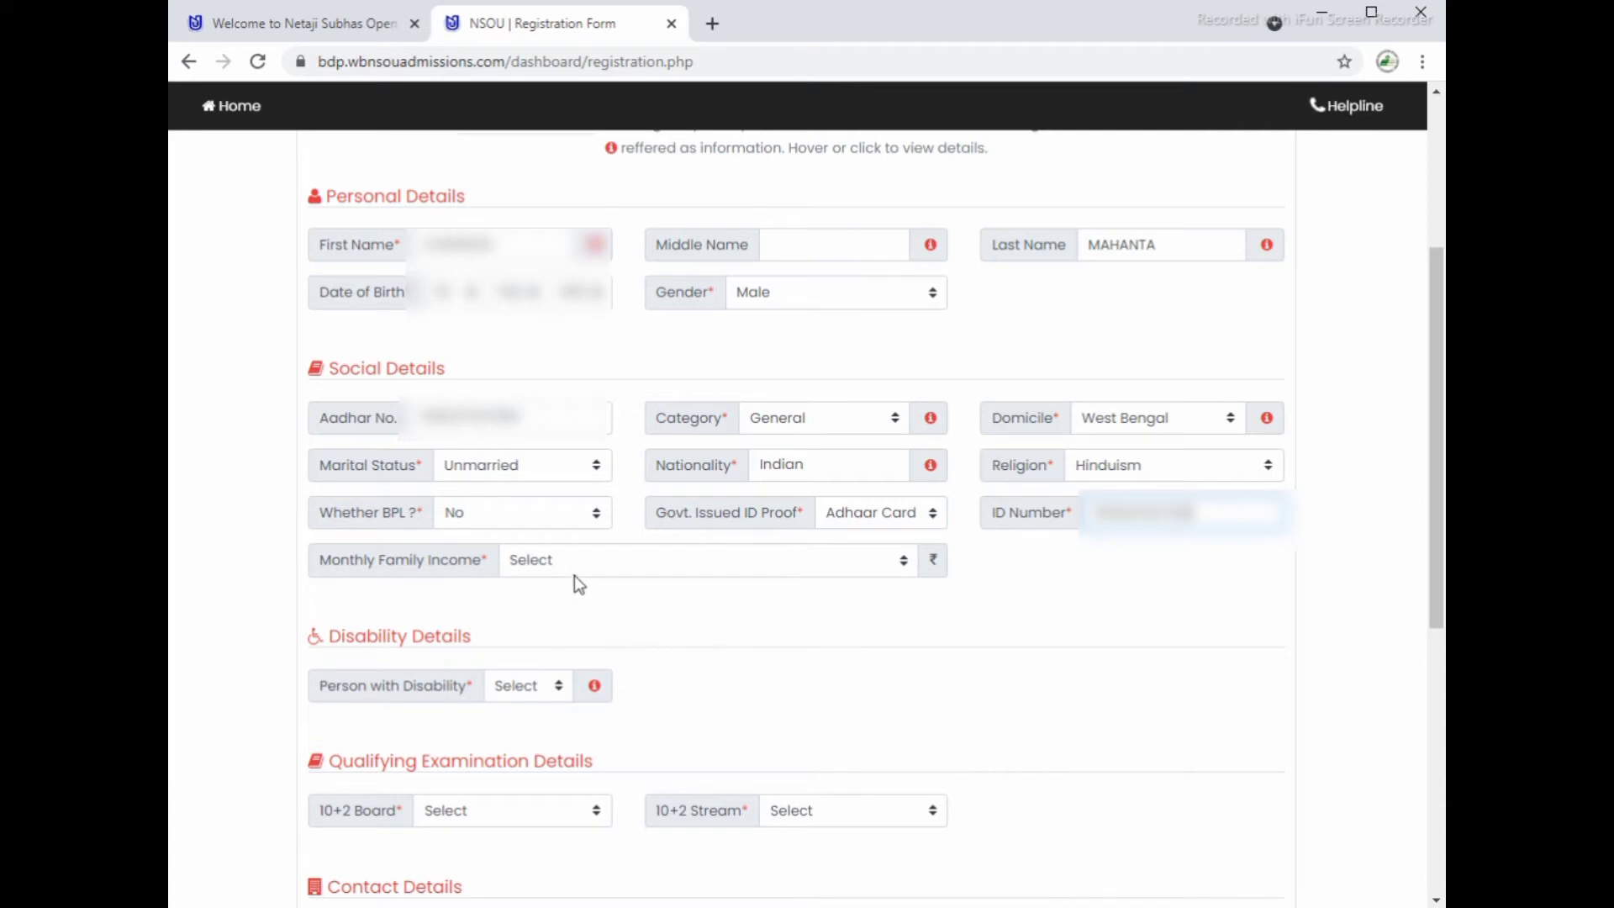
# Step: Set family income Less than Rs. 5000/-, disability No, 10+2 board WBCHSE and stream Arts
pyautogui.click(587, 562)
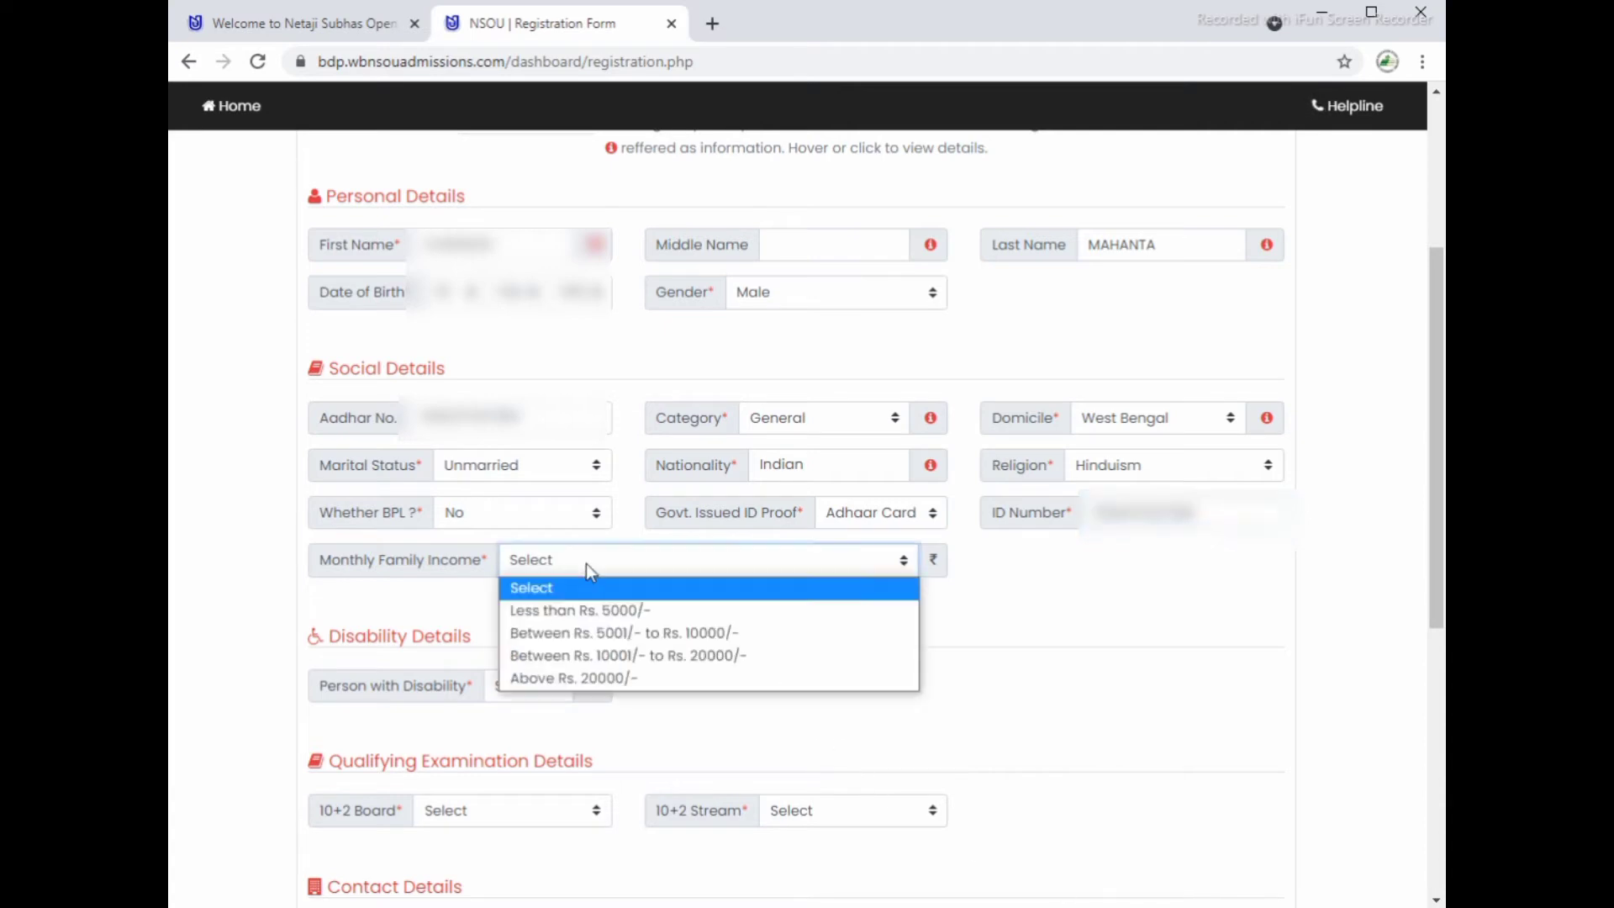
pyautogui.click(593, 610)
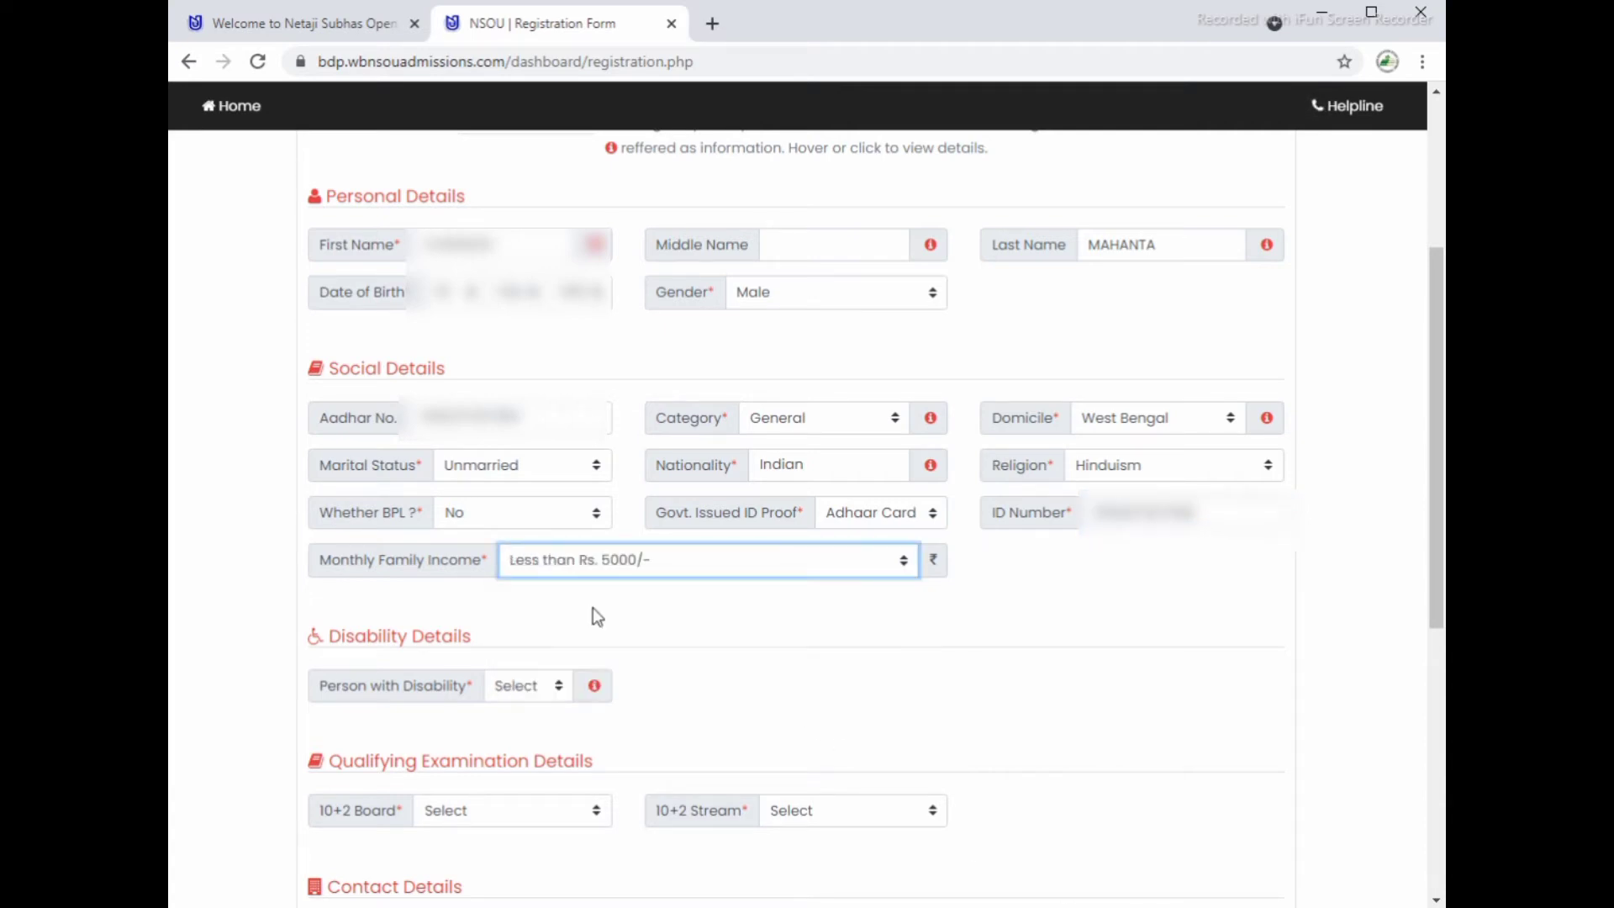
pyautogui.click(557, 687)
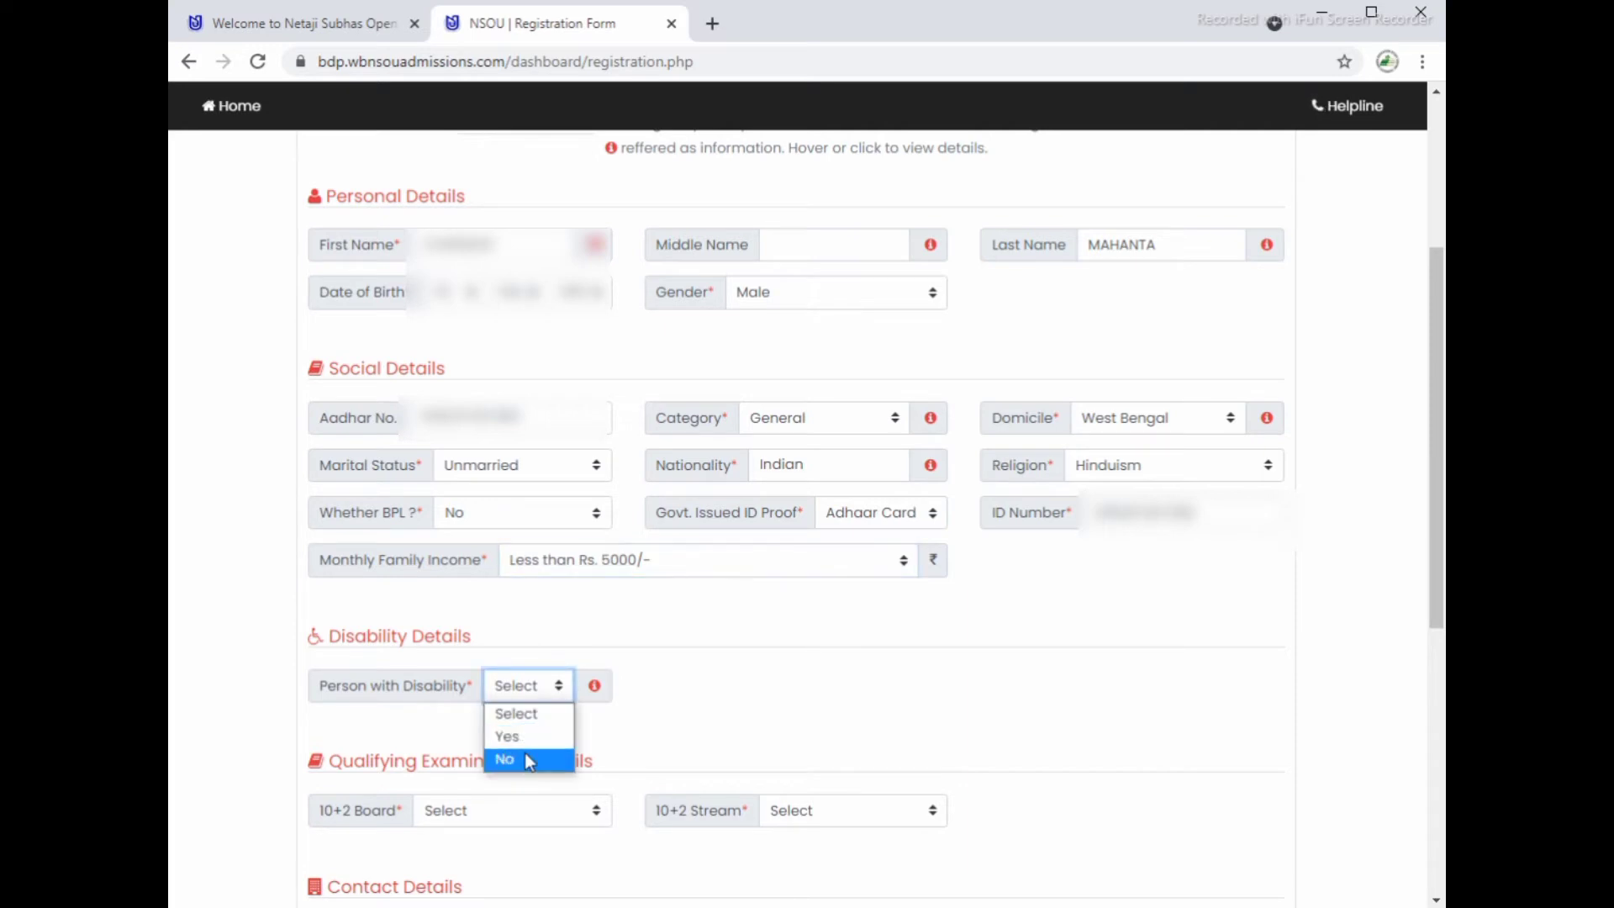
pyautogui.click(525, 759)
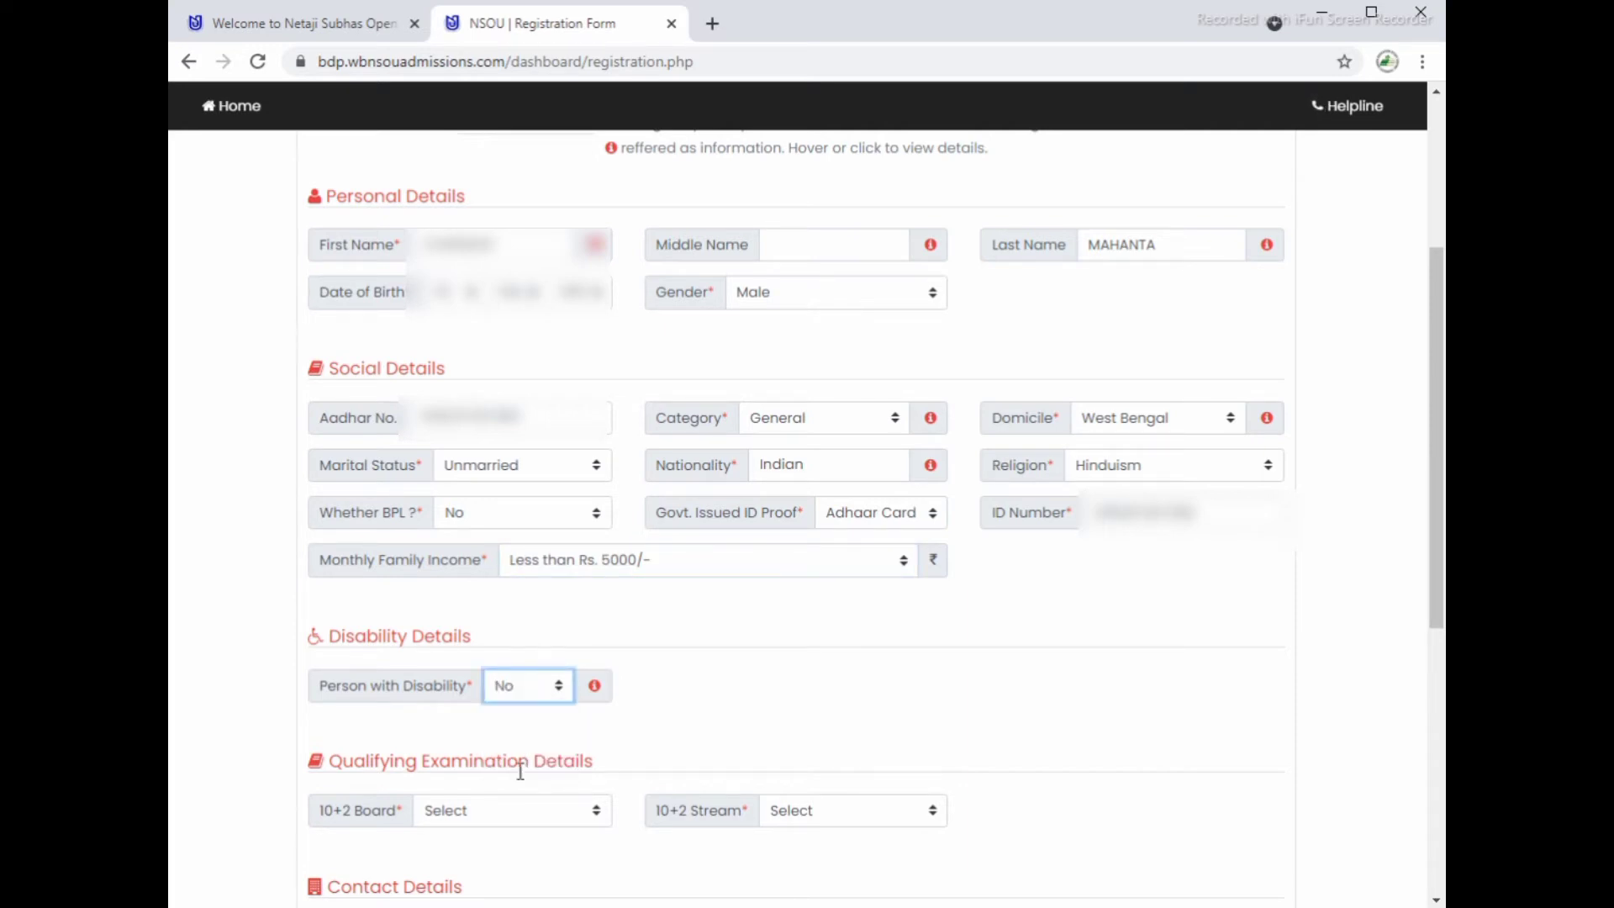
pyautogui.click(504, 811)
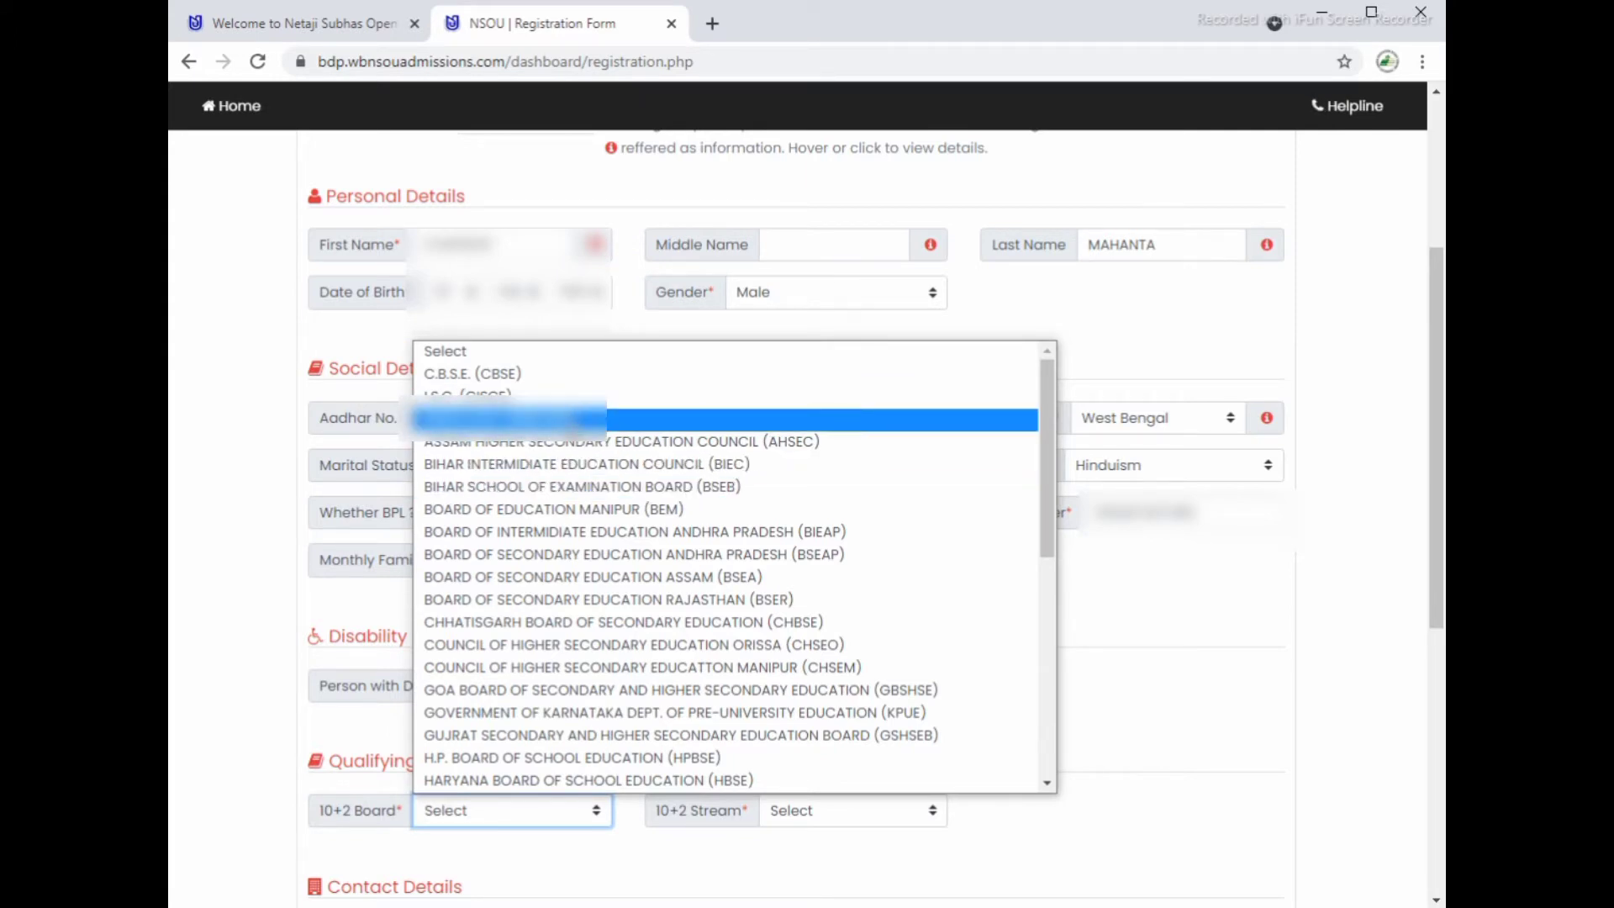
pyautogui.click(576, 420)
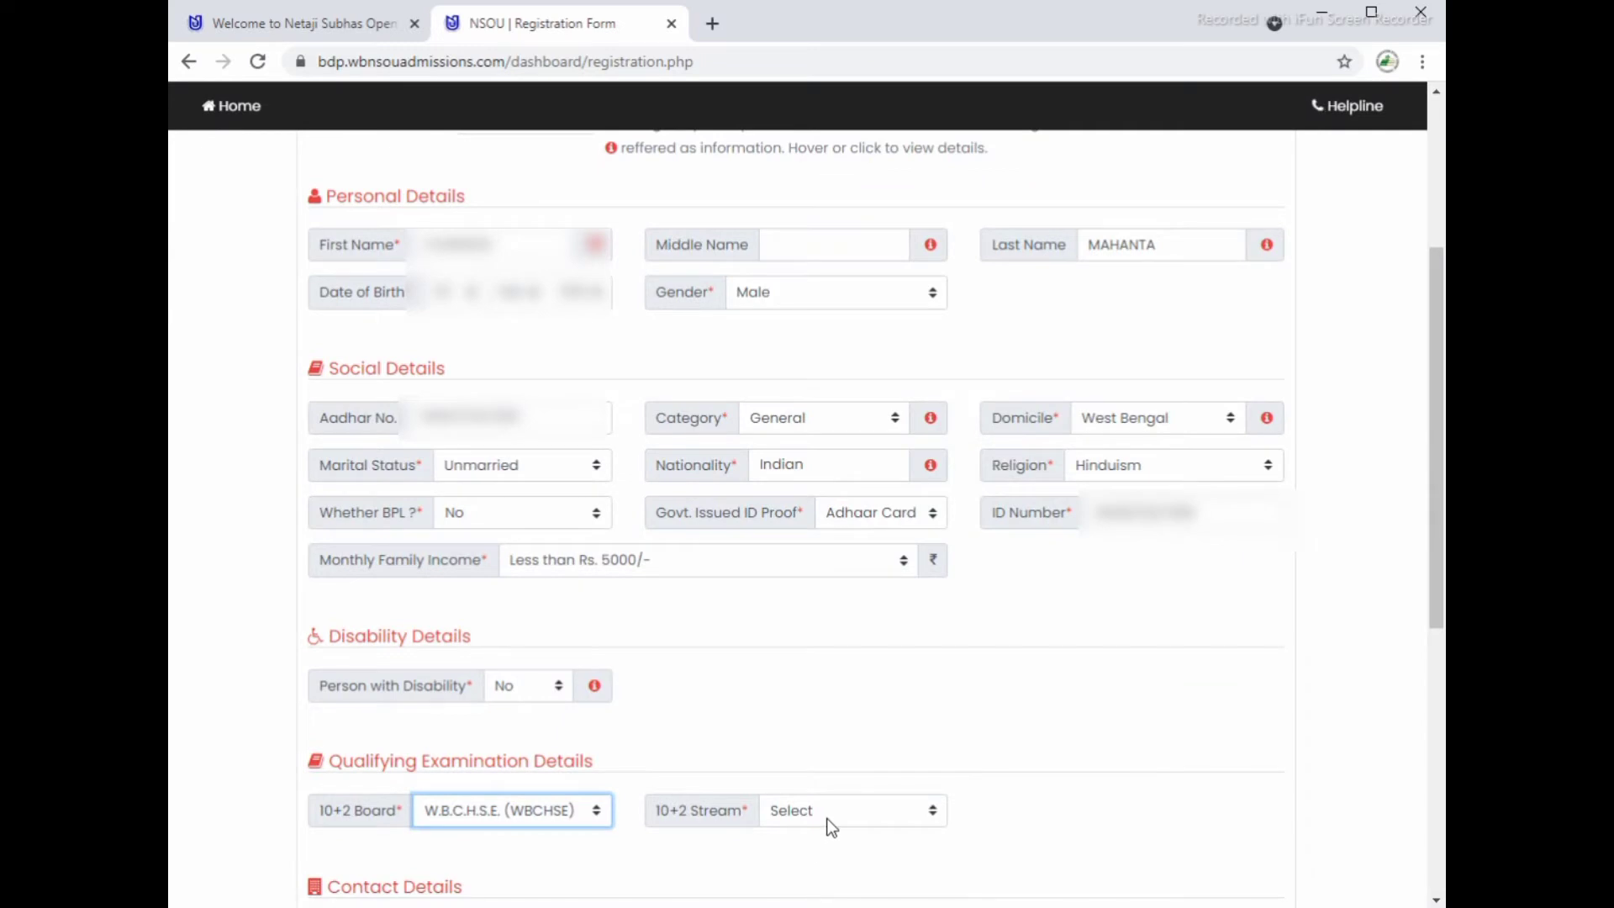
pyautogui.click(827, 818)
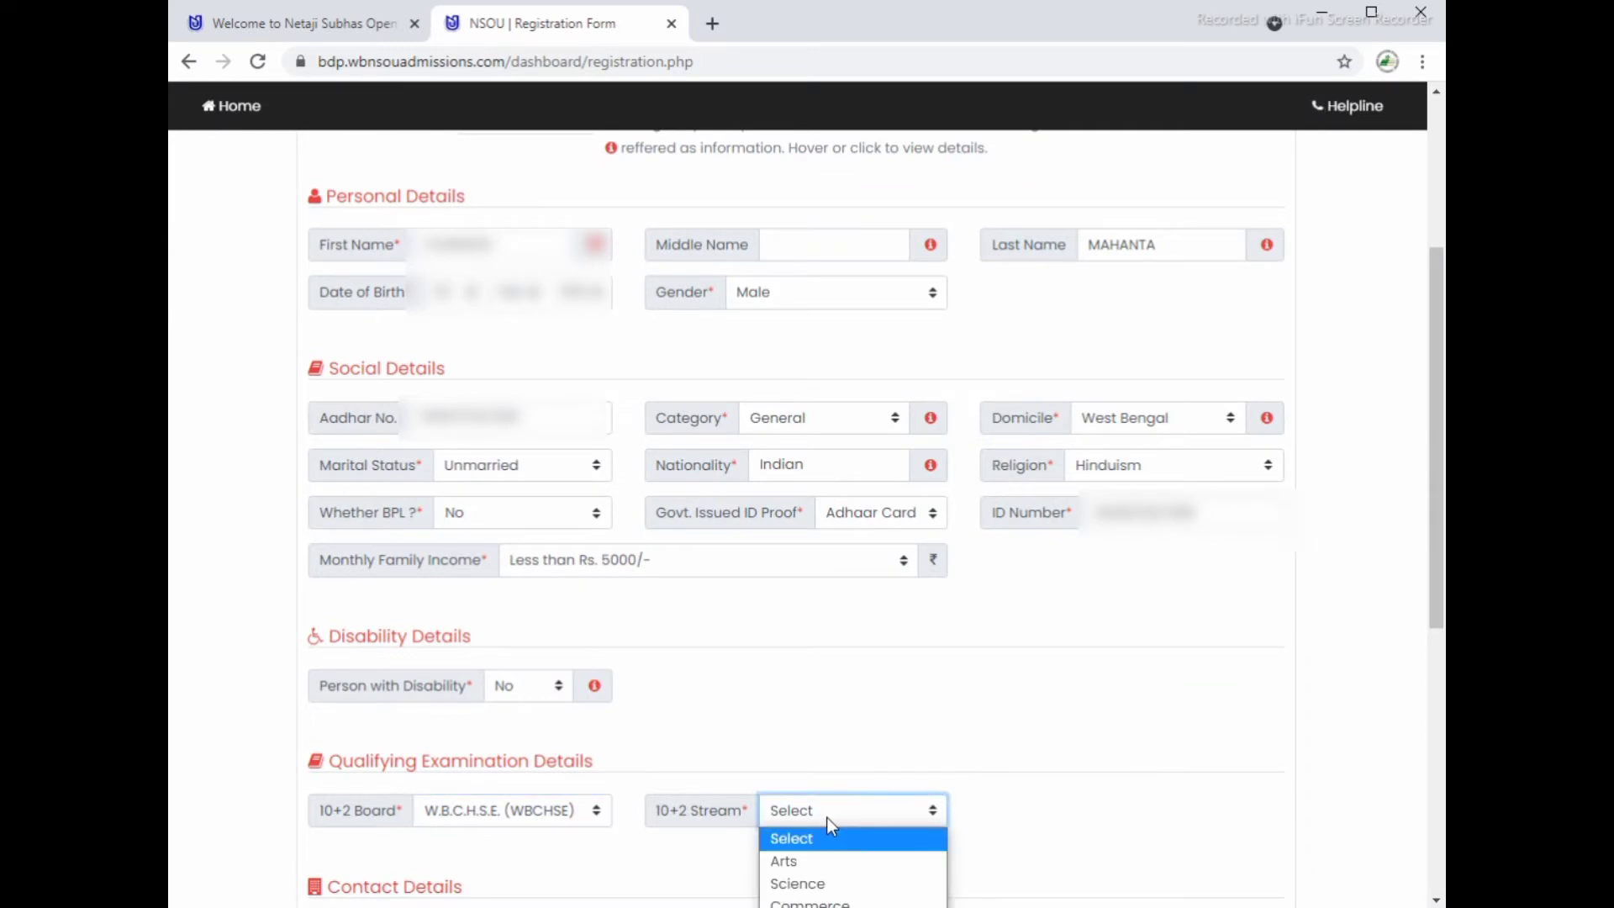
pyautogui.click(825, 868)
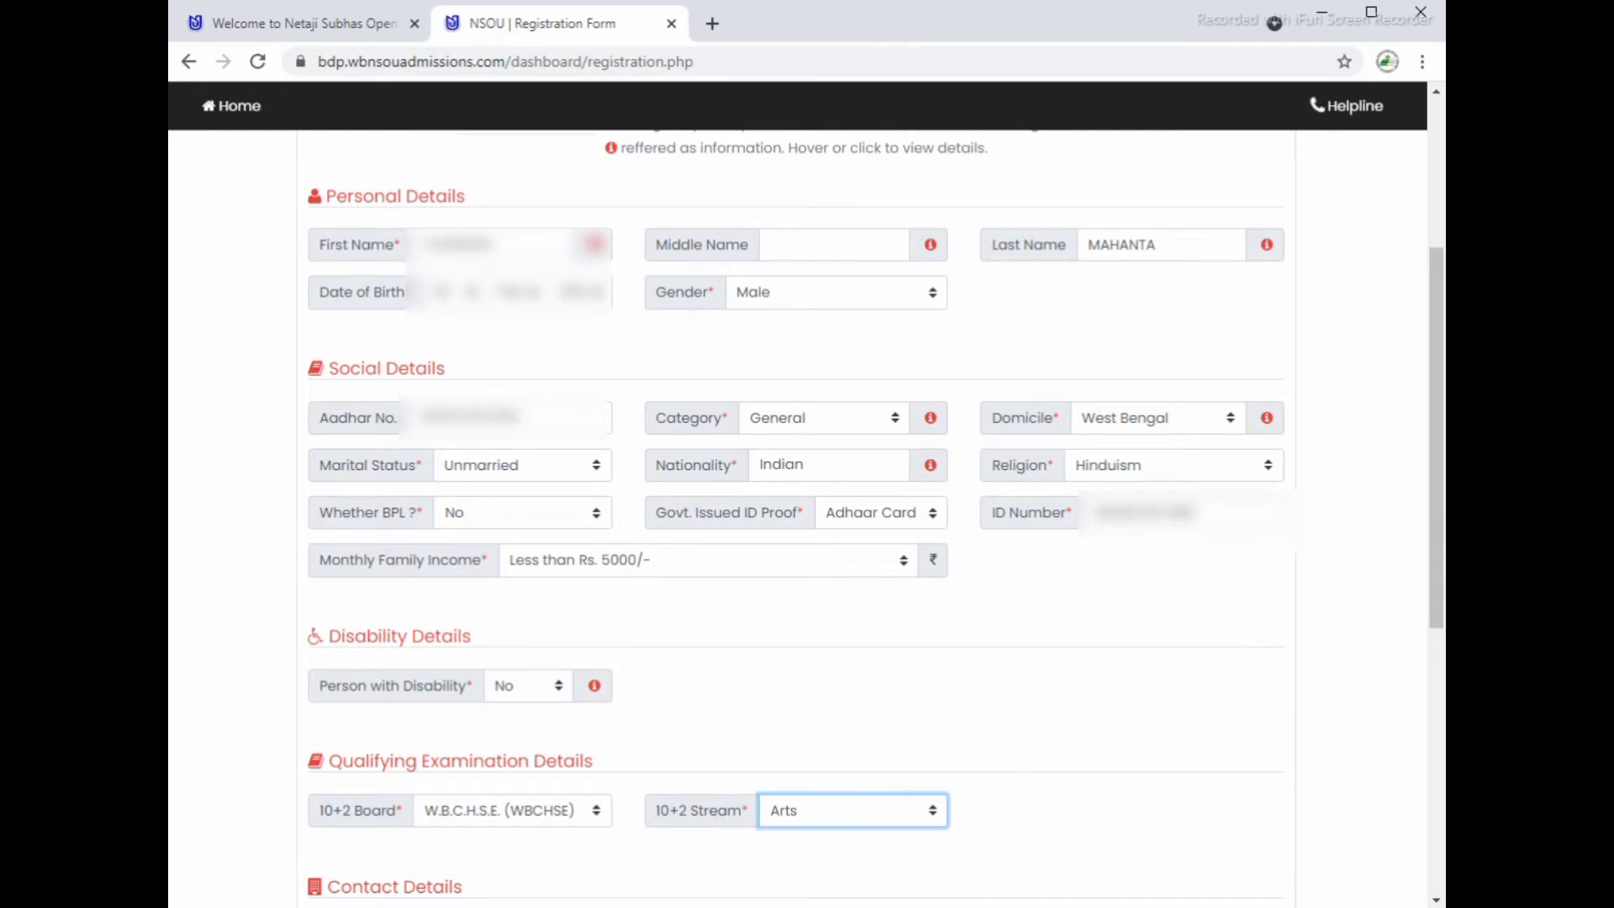
# Step: Enter the applicant's mobile number and alternate mobile number
pyautogui.scroll(-7, 797, 505)
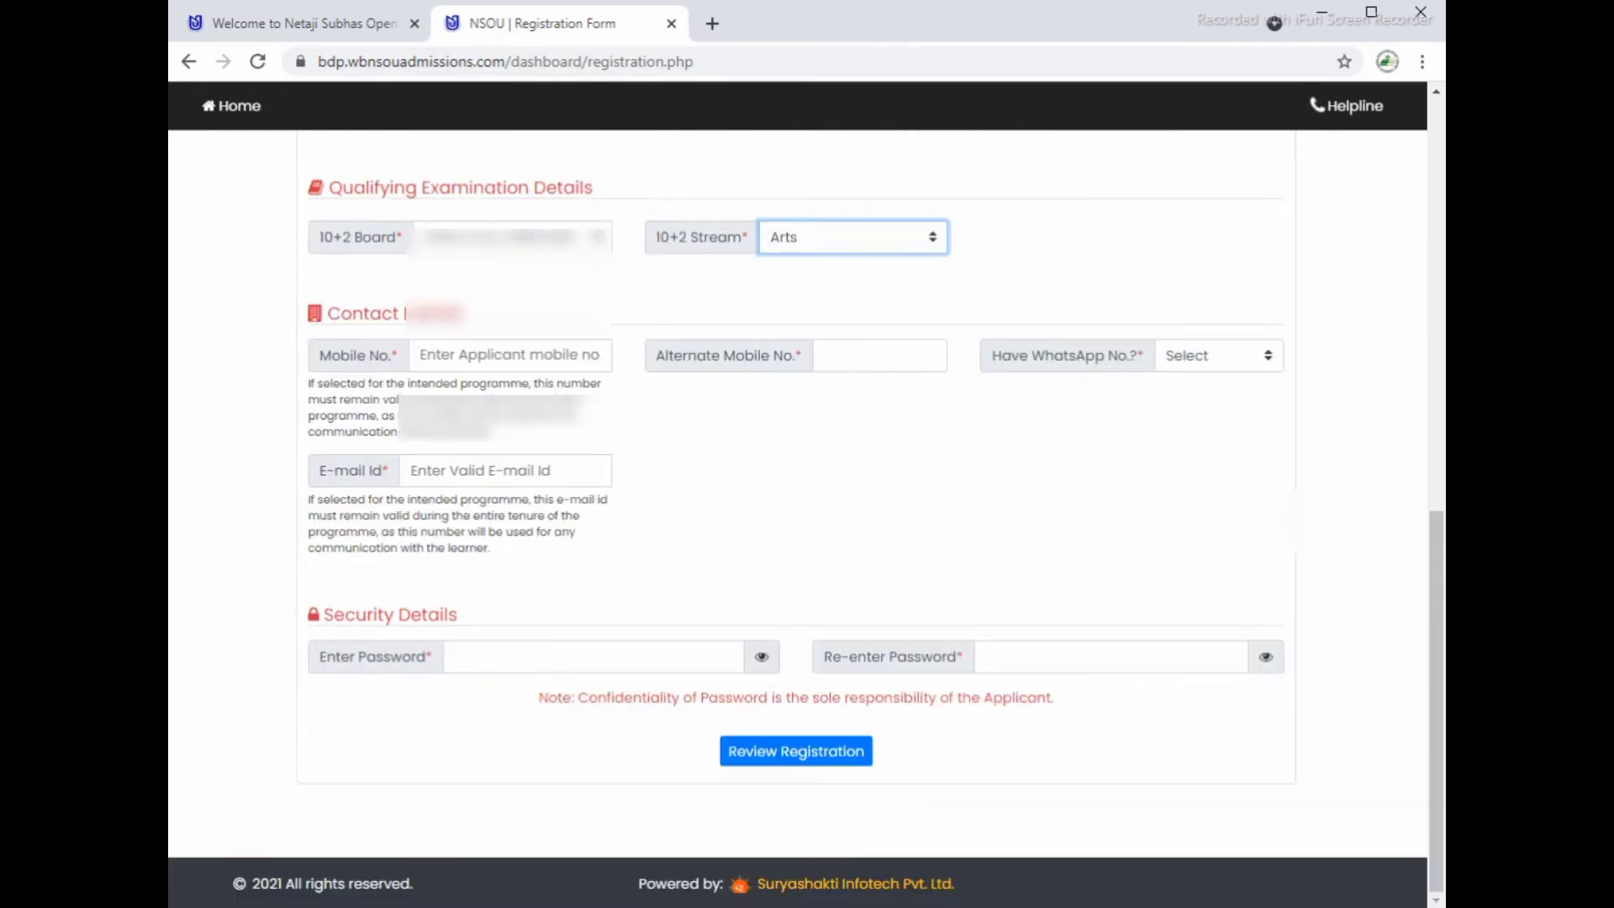
pyautogui.click(577, 360)
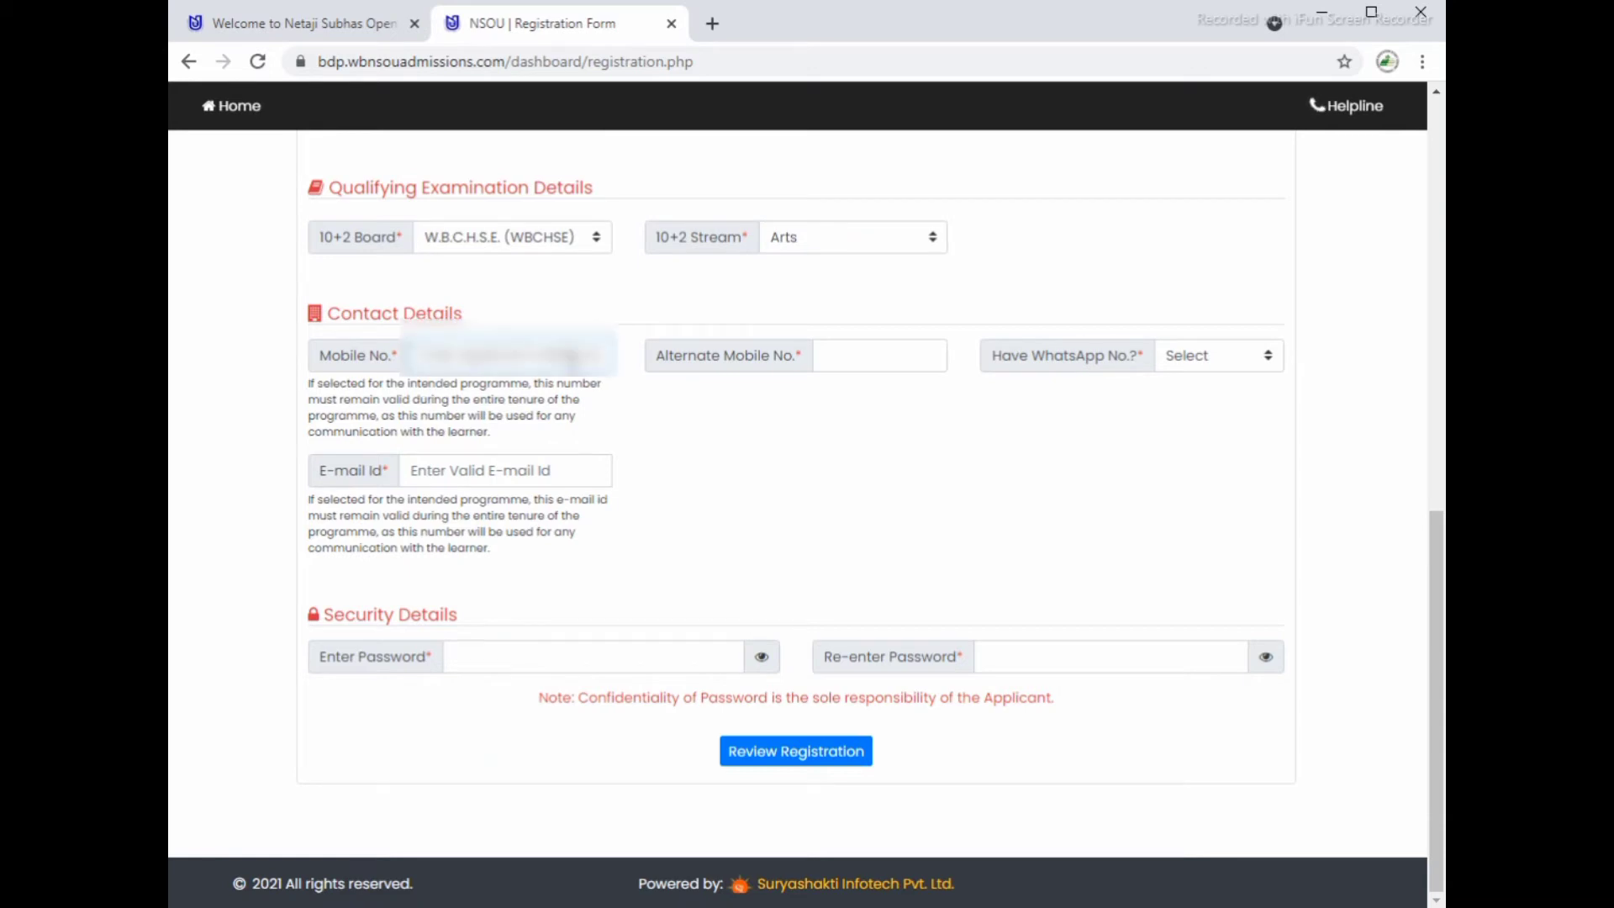
pyautogui.write('••••••')
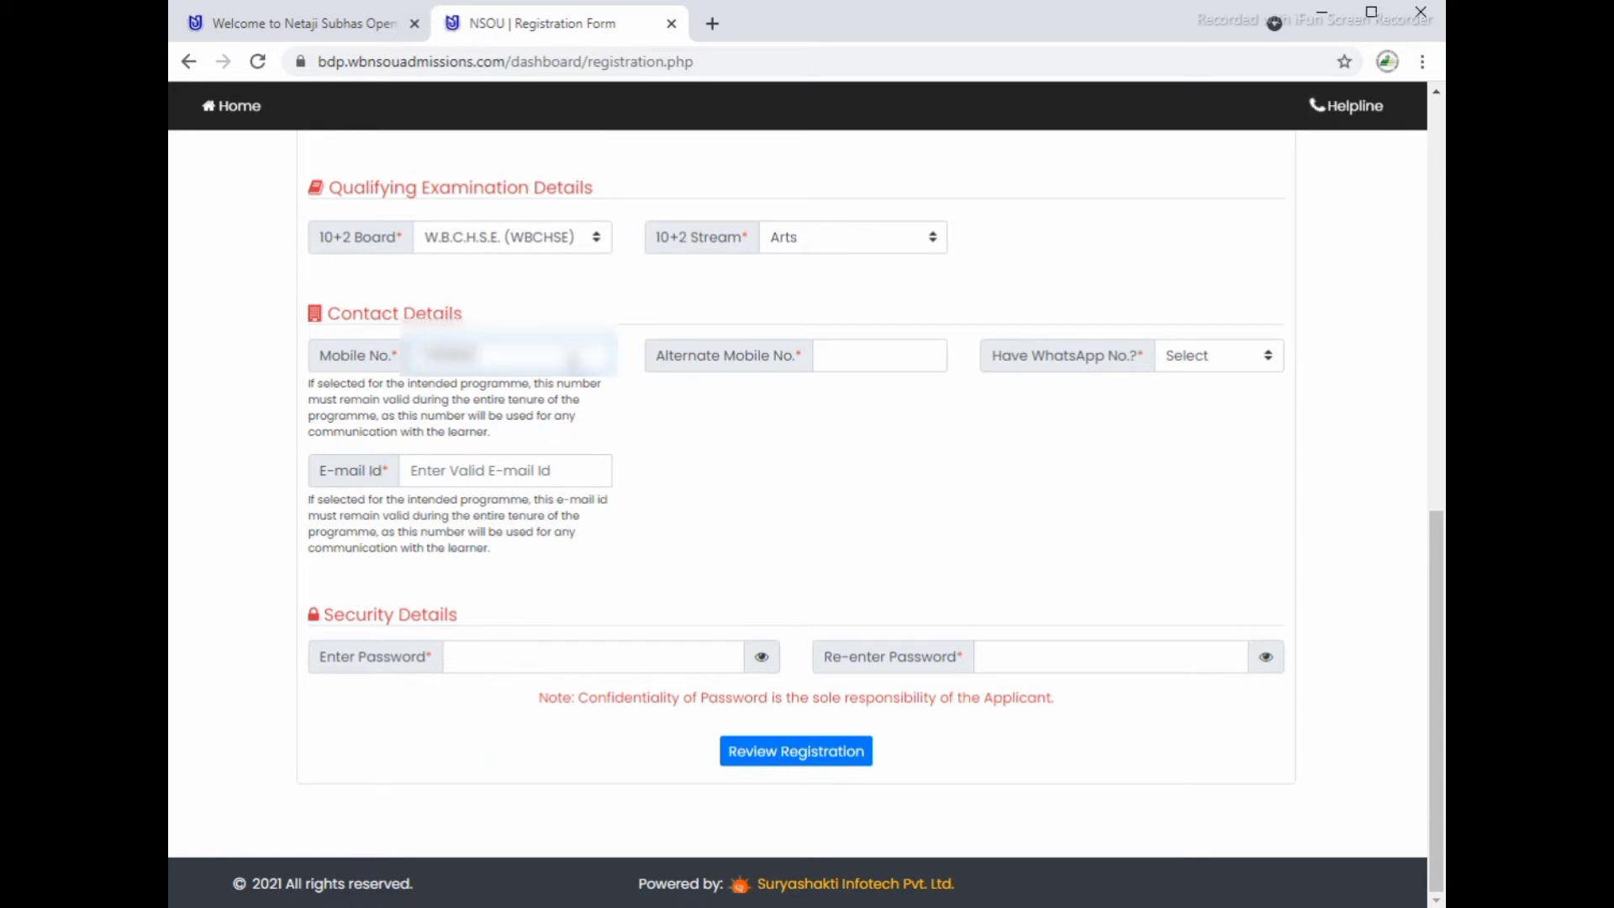
pyautogui.write('••••••')
pyautogui.press('Tab')
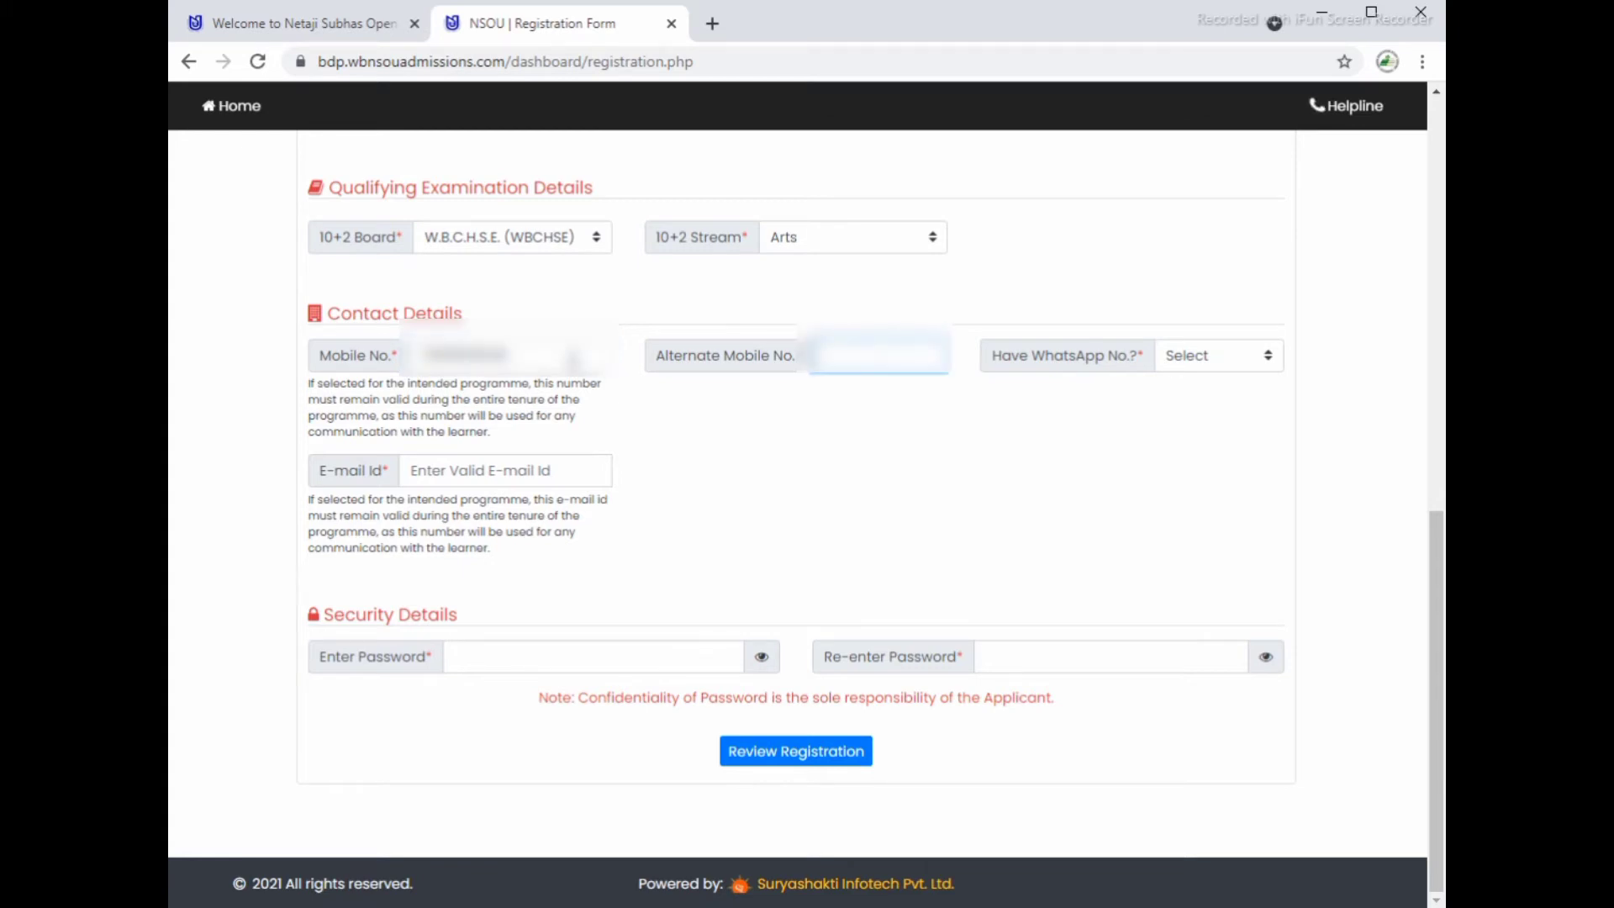
pyautogui.write('•••••••')
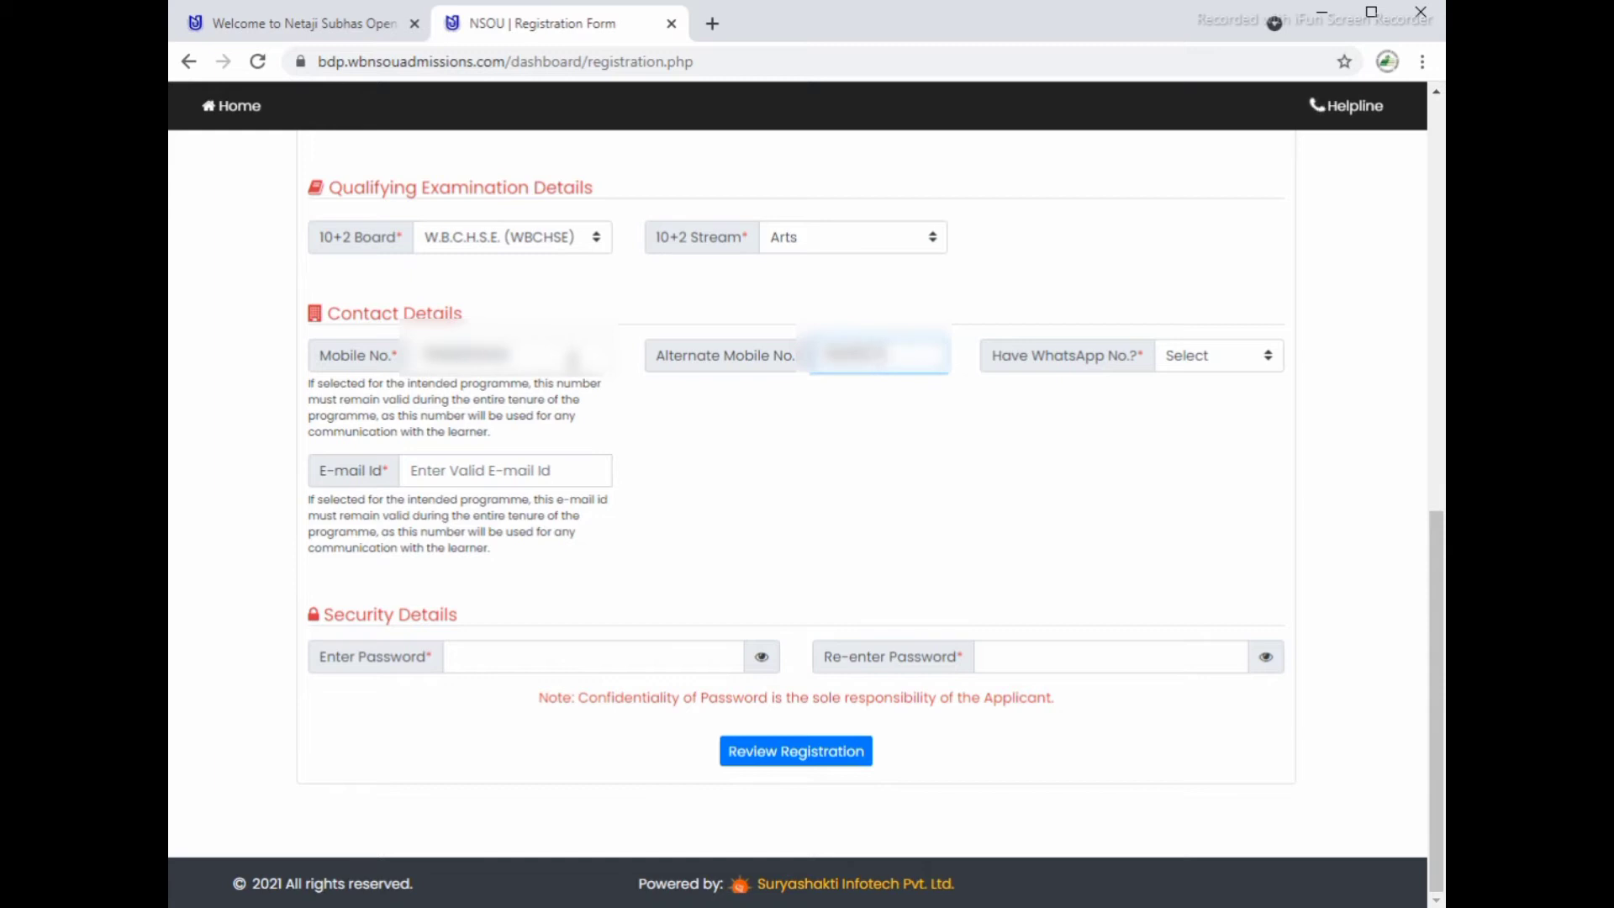
pyautogui.write('•••')
# Step: Answer Yes to having WhatsApp, enter the WhatsApp number, and fill in the e-mail id
pyautogui.press('Tab')
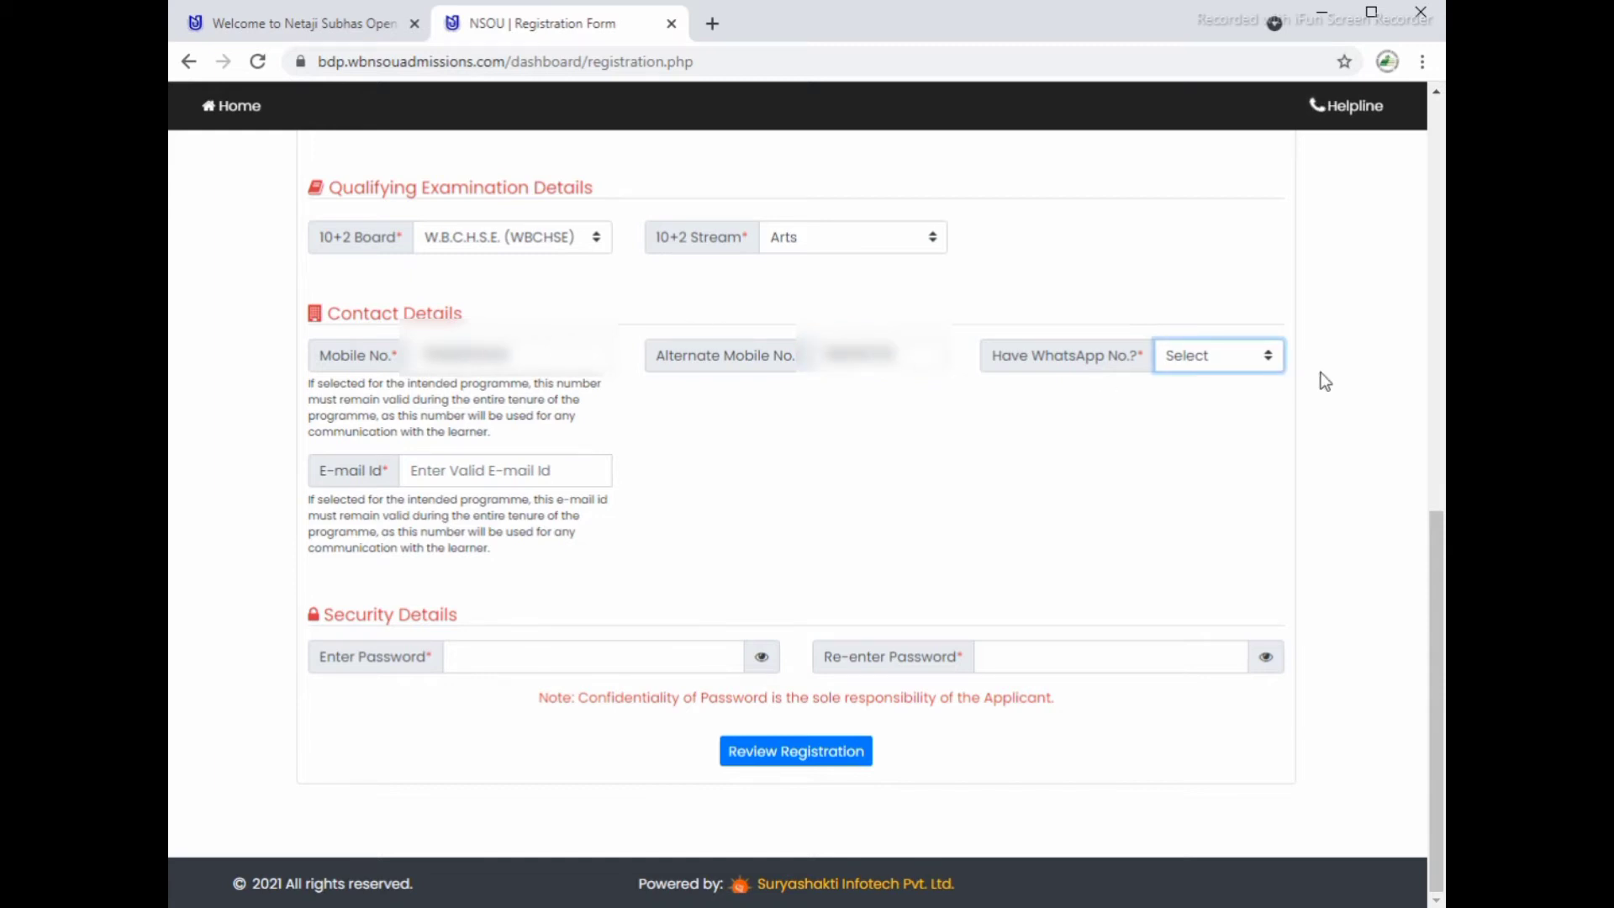
pyautogui.click(1211, 360)
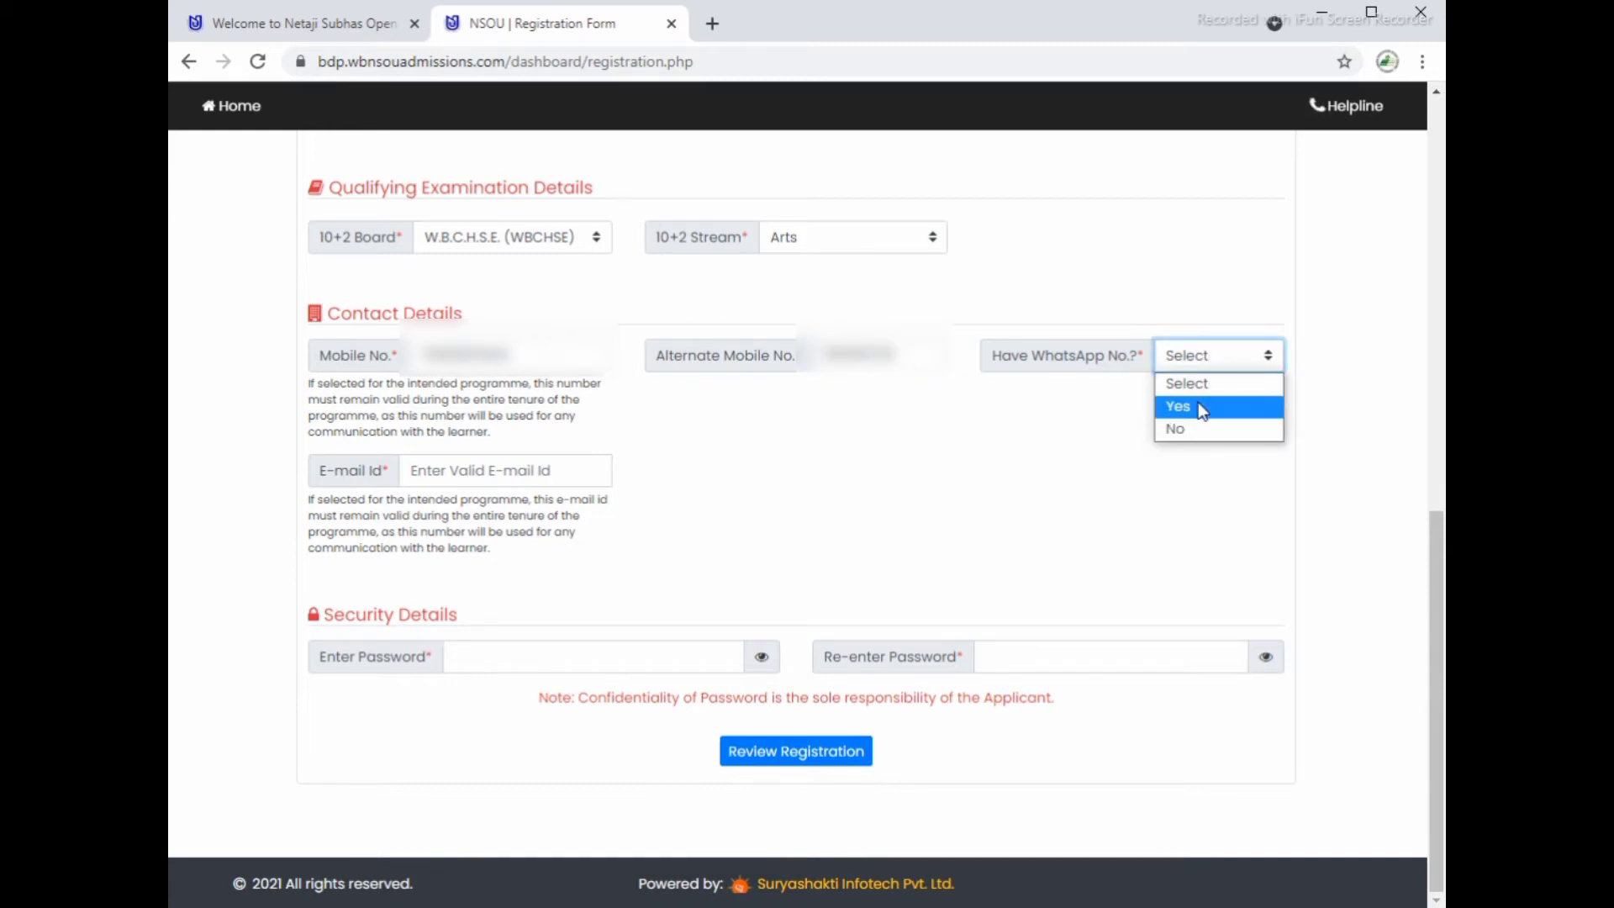
pyautogui.click(1198, 406)
pyautogui.click(507, 473)
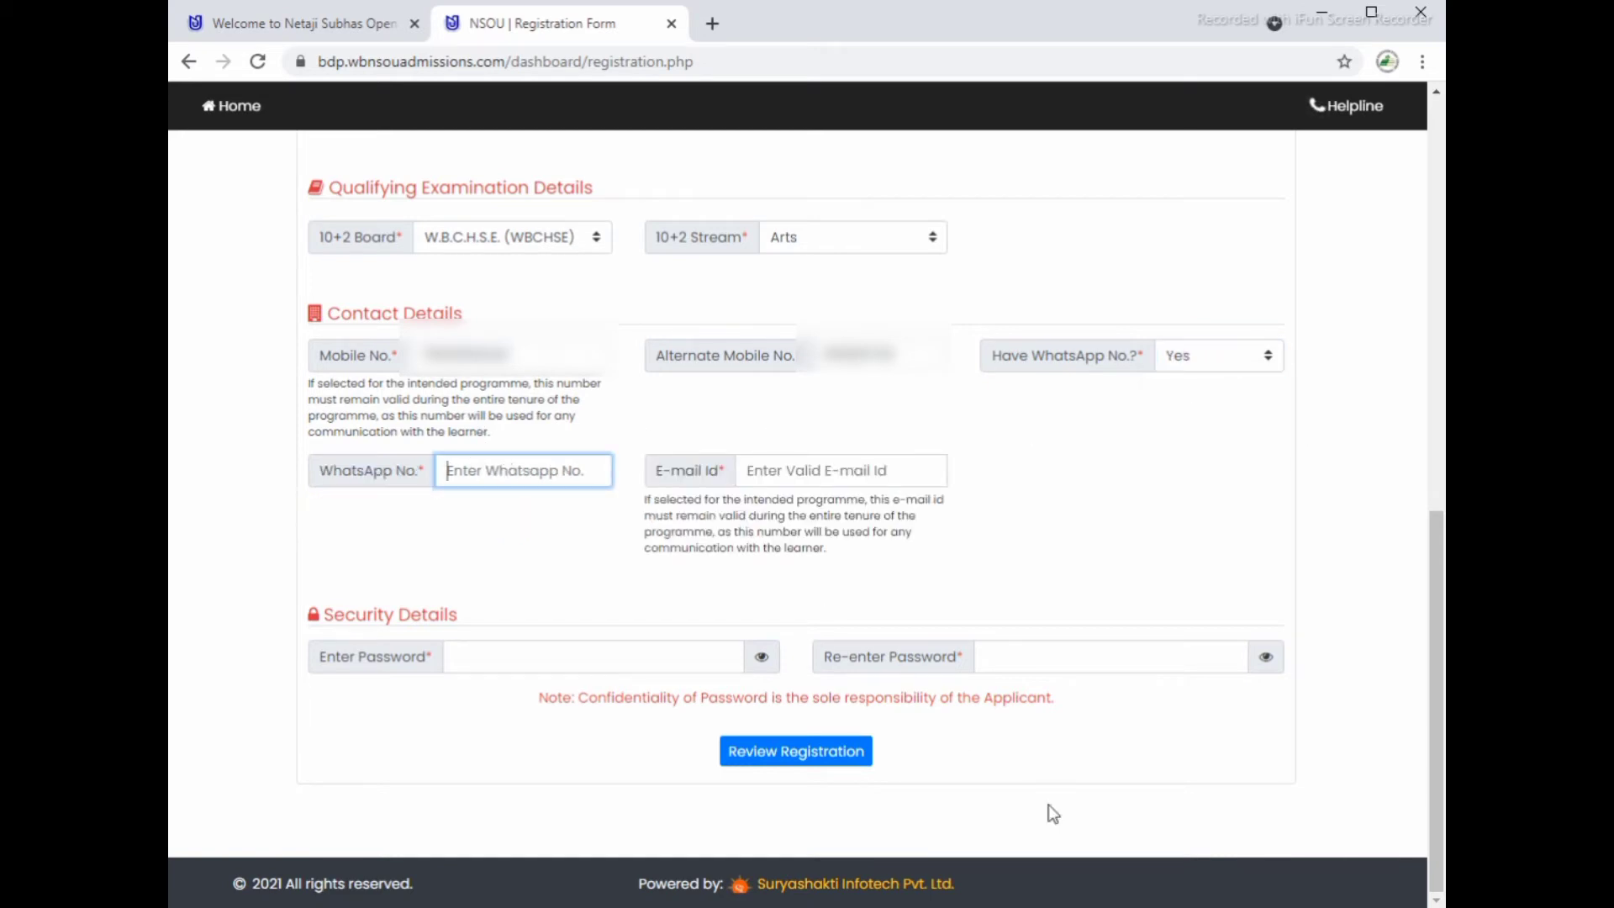
pyautogui.write('****')
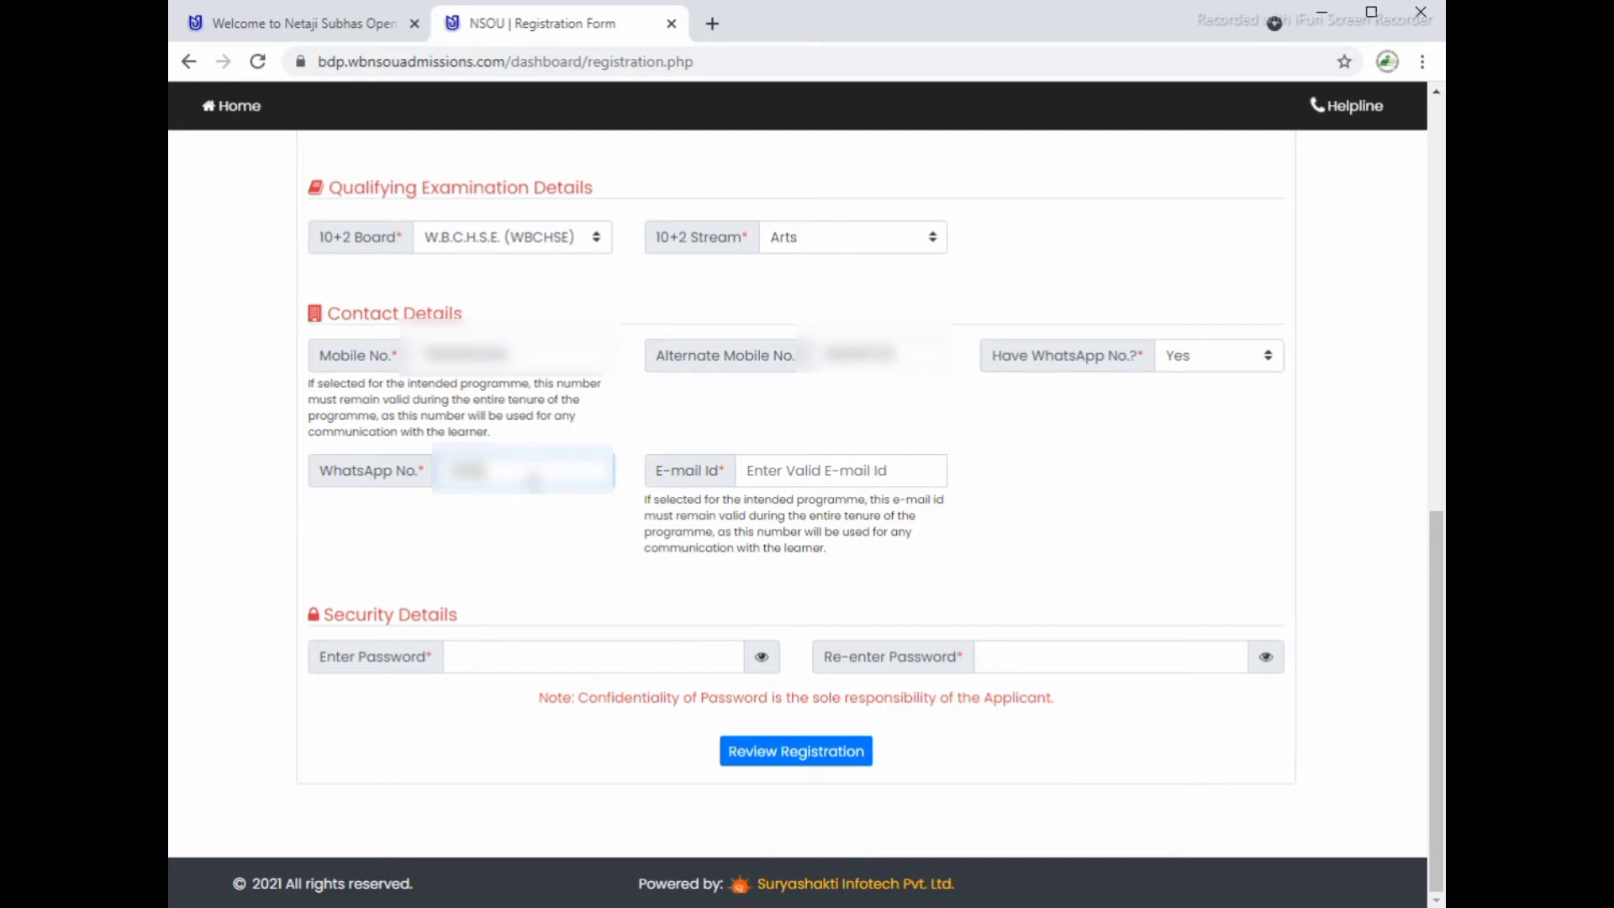
pyautogui.write('******')
pyautogui.click(786, 470)
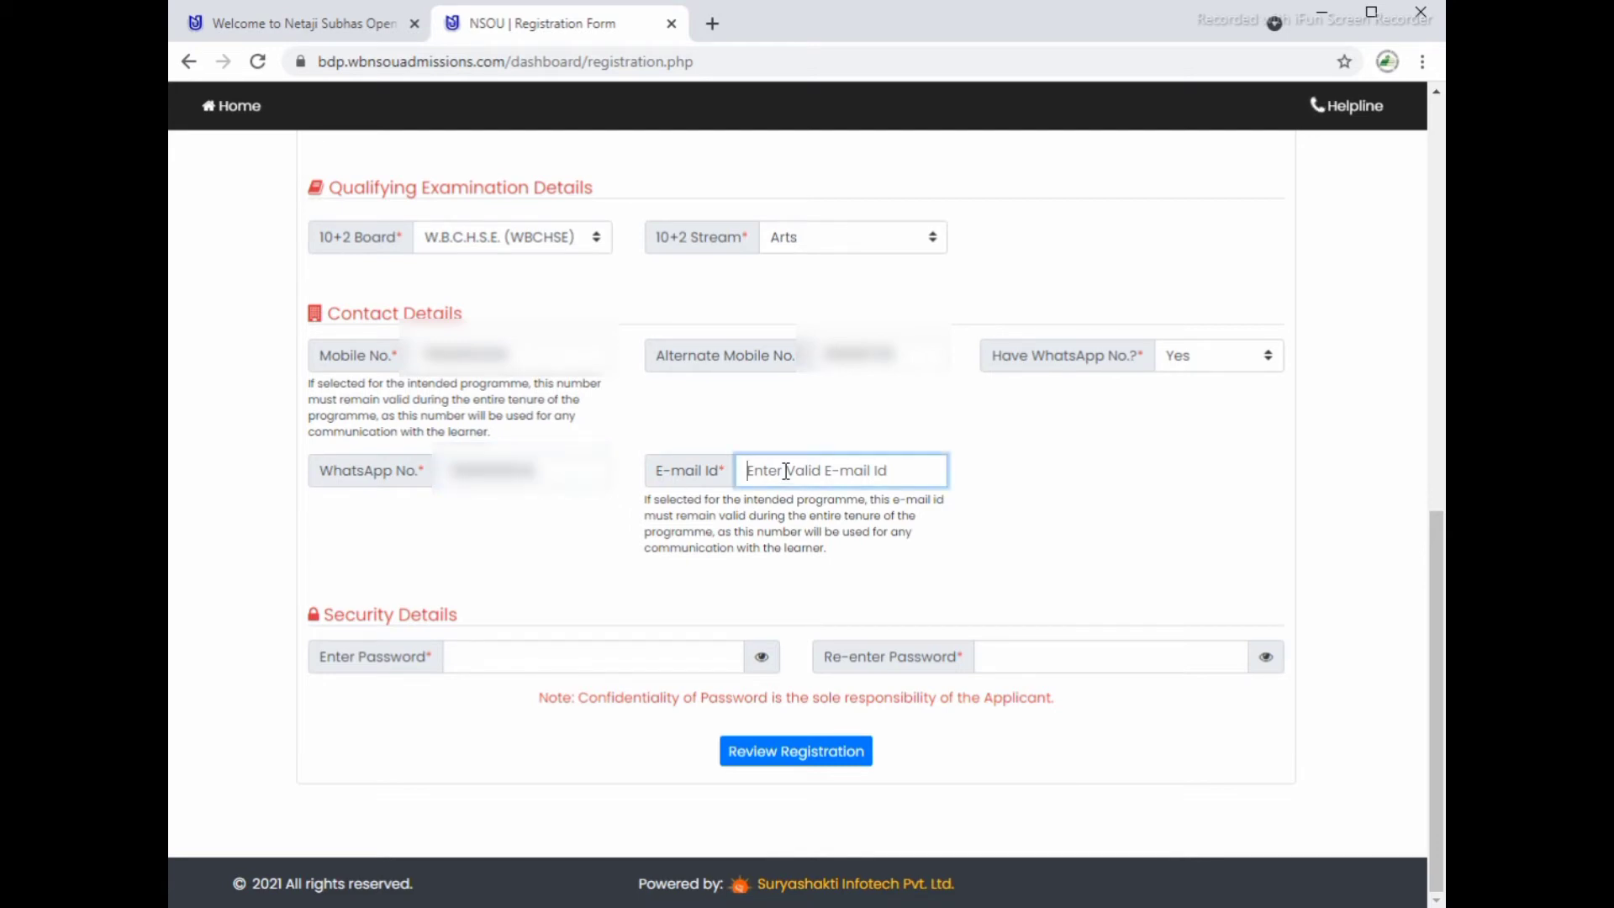
pyautogui.write('**')
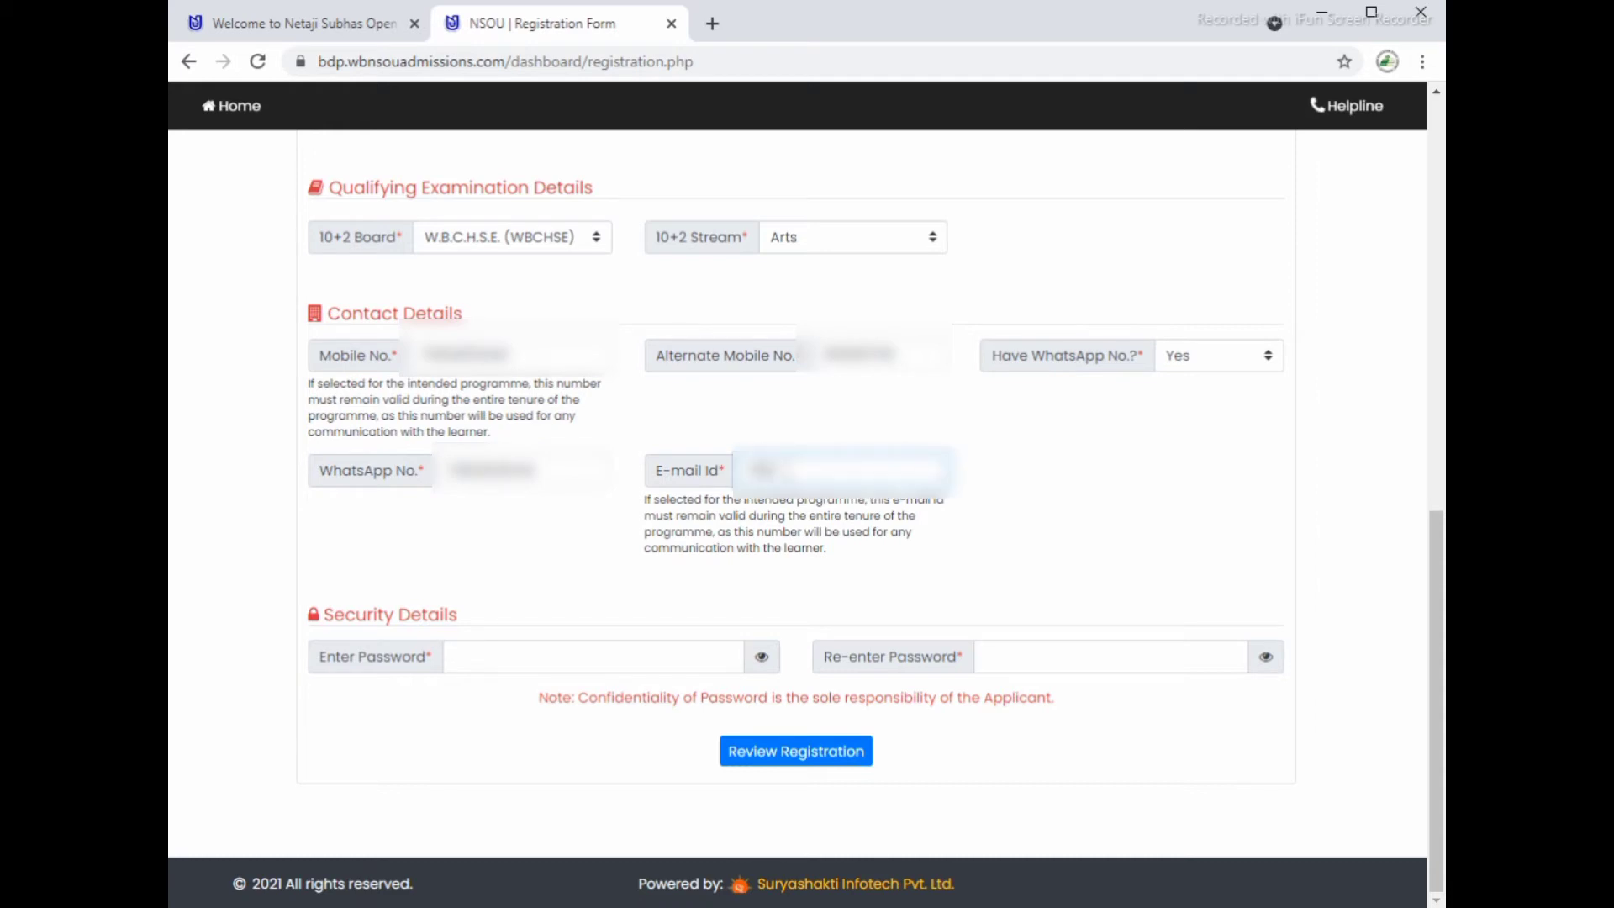
pyautogui.write('****************')
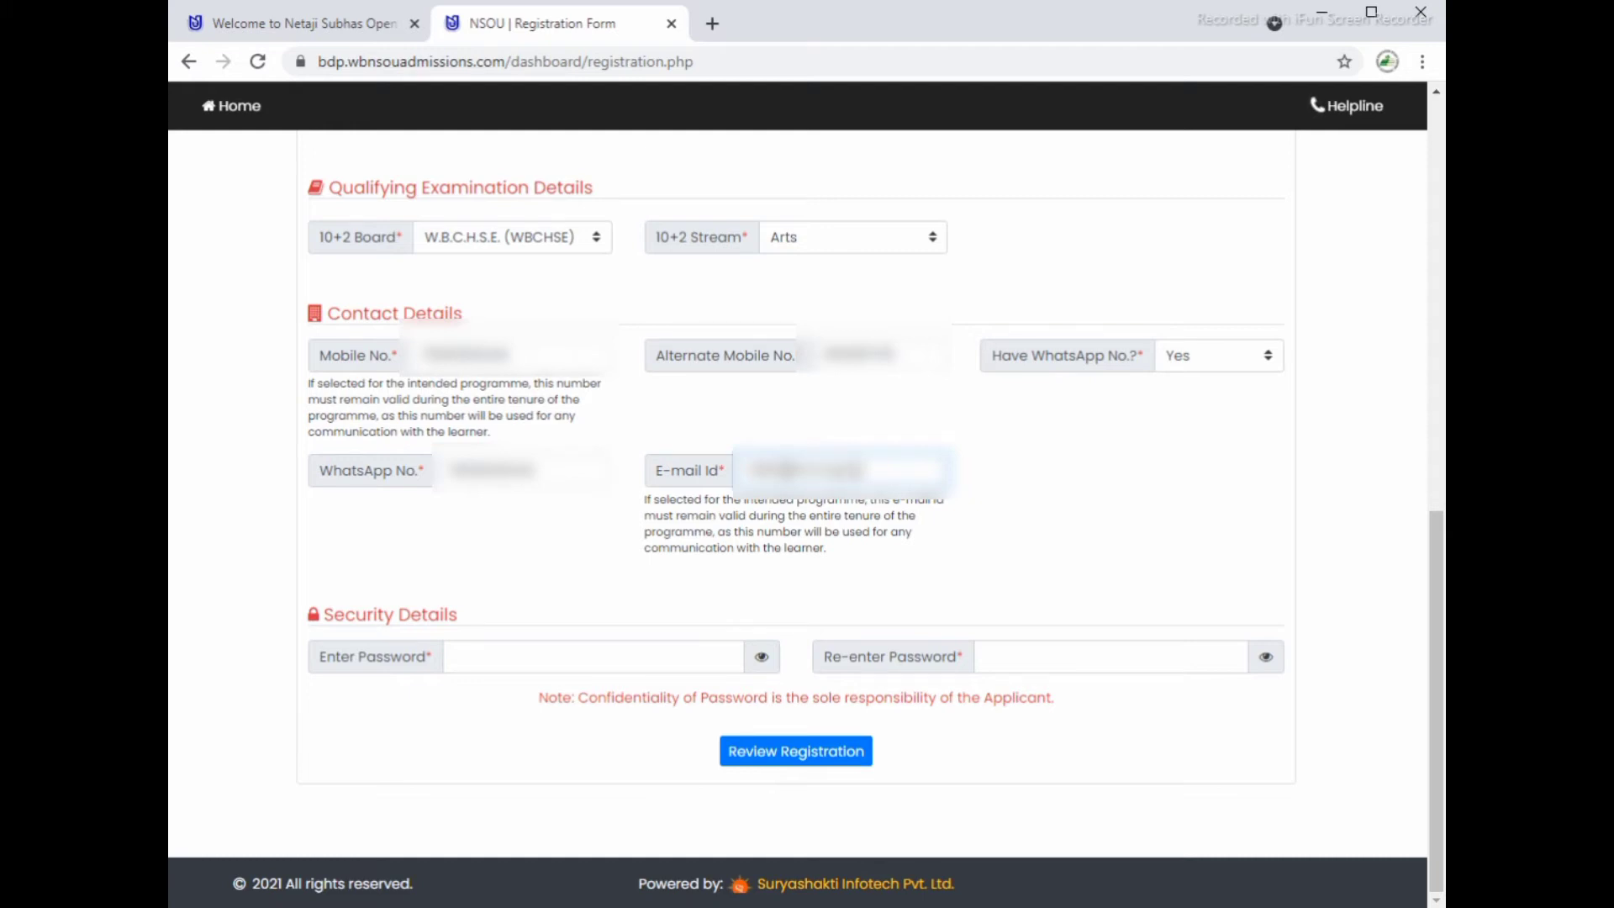
pyautogui.write('******')
# Step: Type the account password in Enter Password and again in Re-enter Password
pyautogui.click(634, 656)
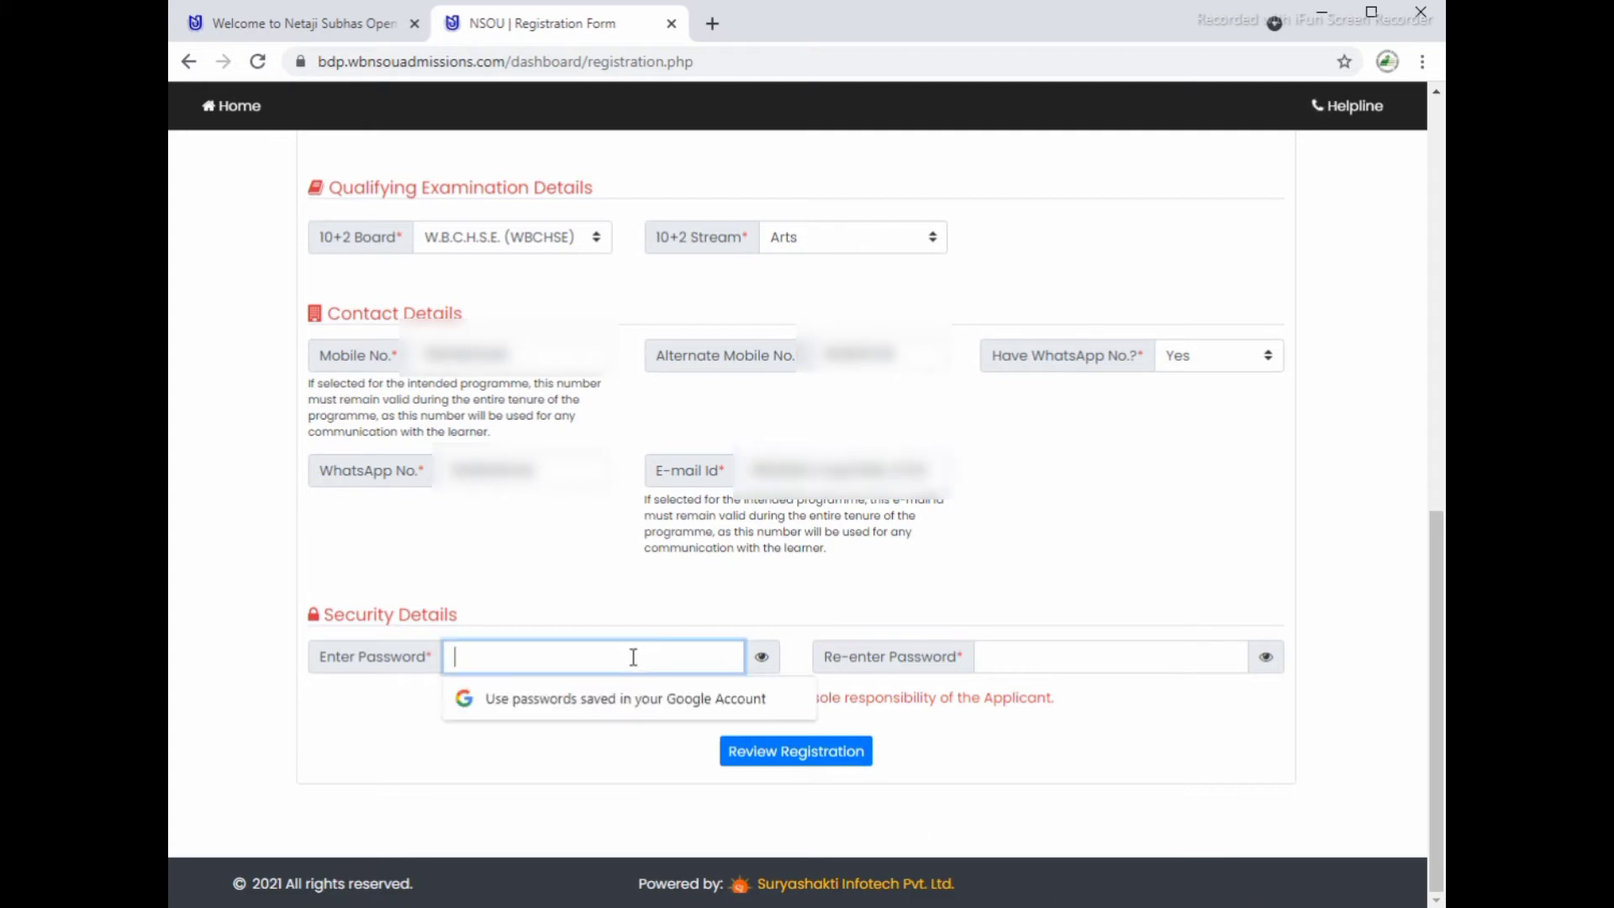
pyautogui.write('**')
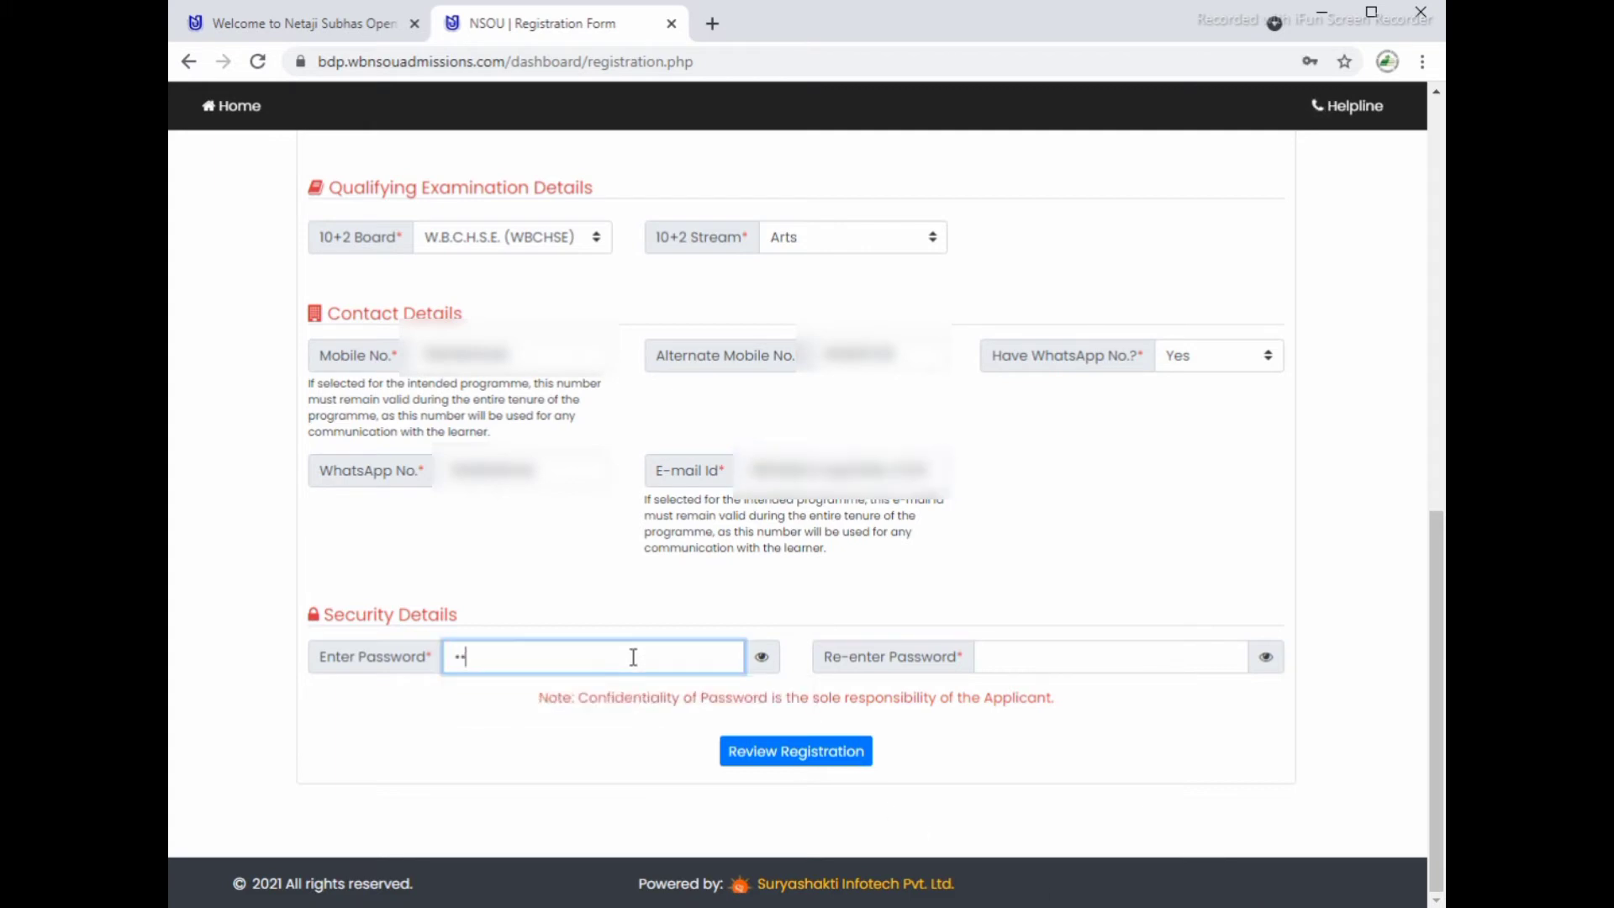
pyautogui.write('********')
pyautogui.press('Tab')
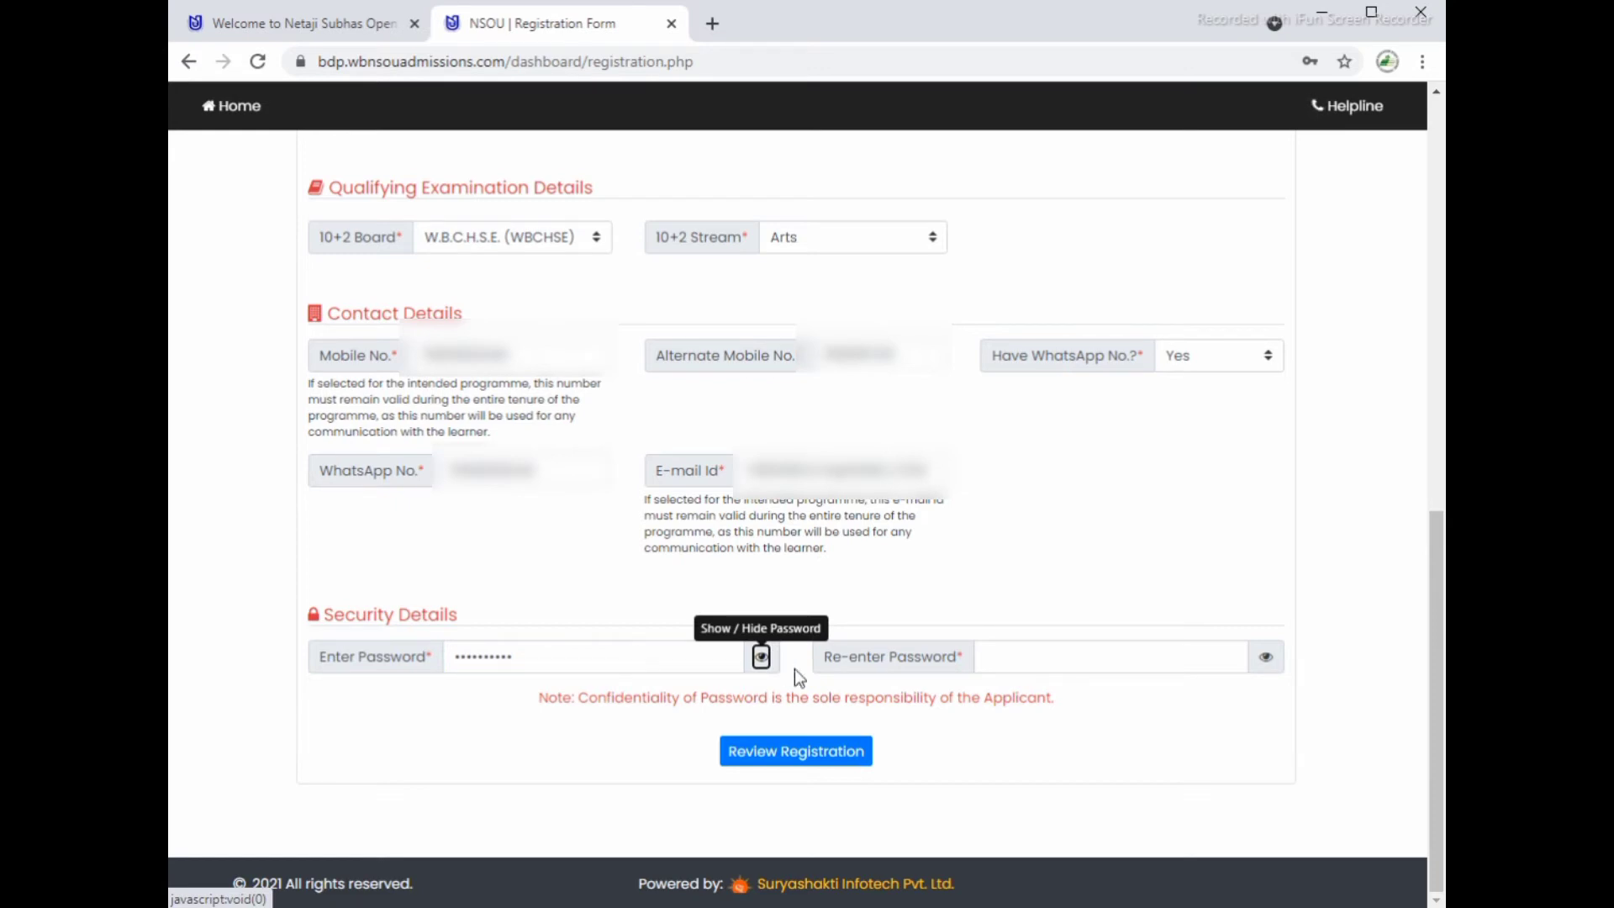
pyautogui.click(1069, 656)
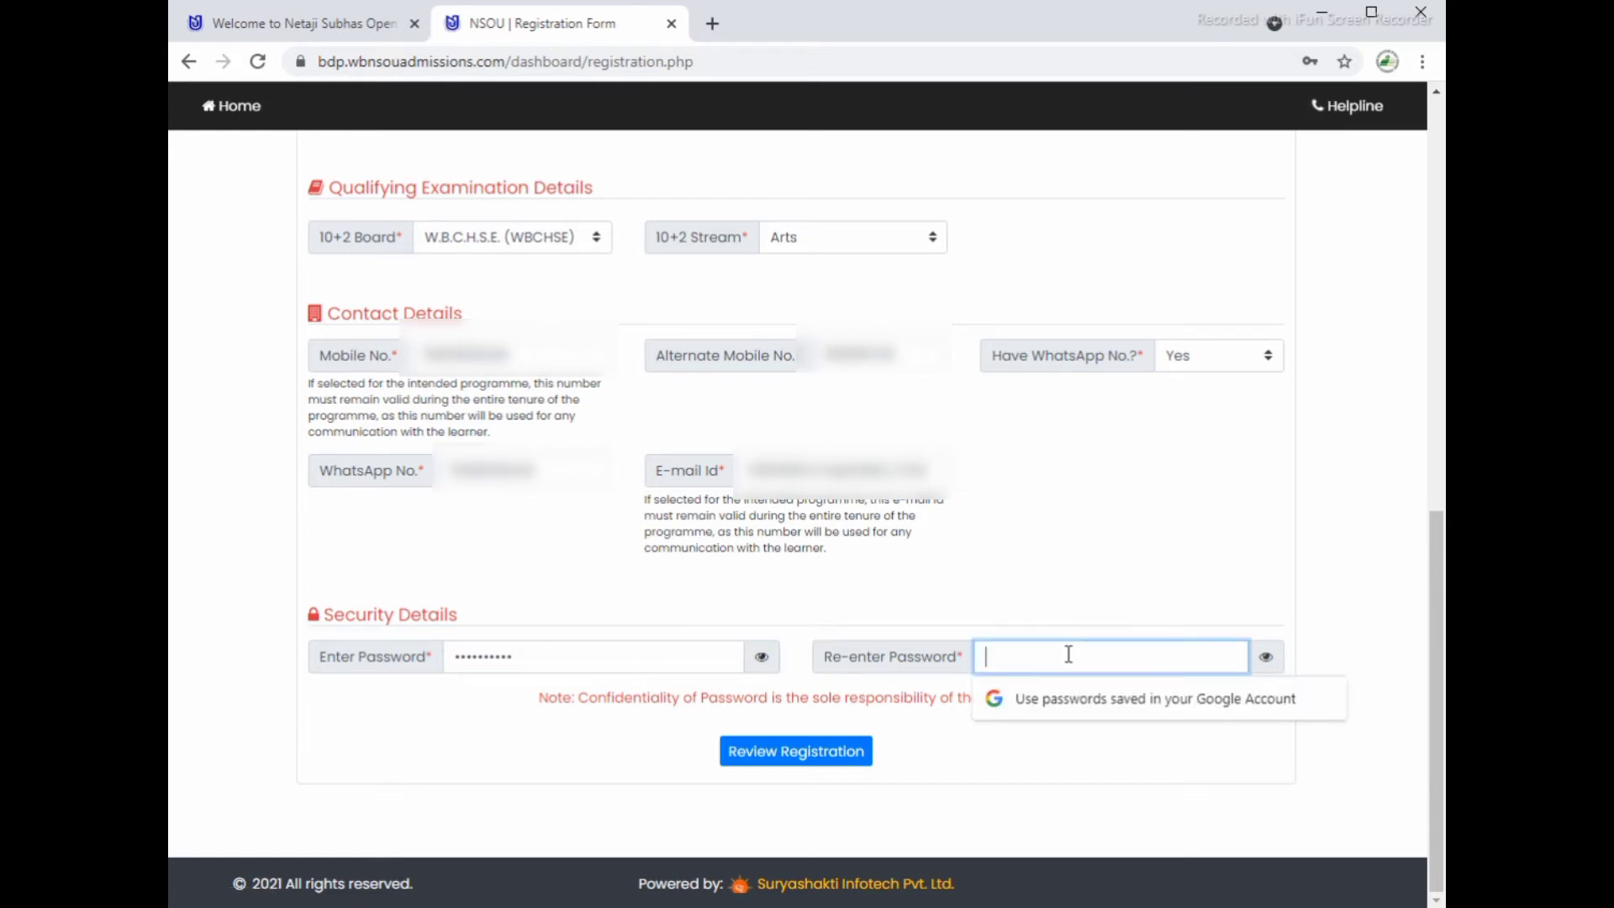
pyautogui.write('*****')
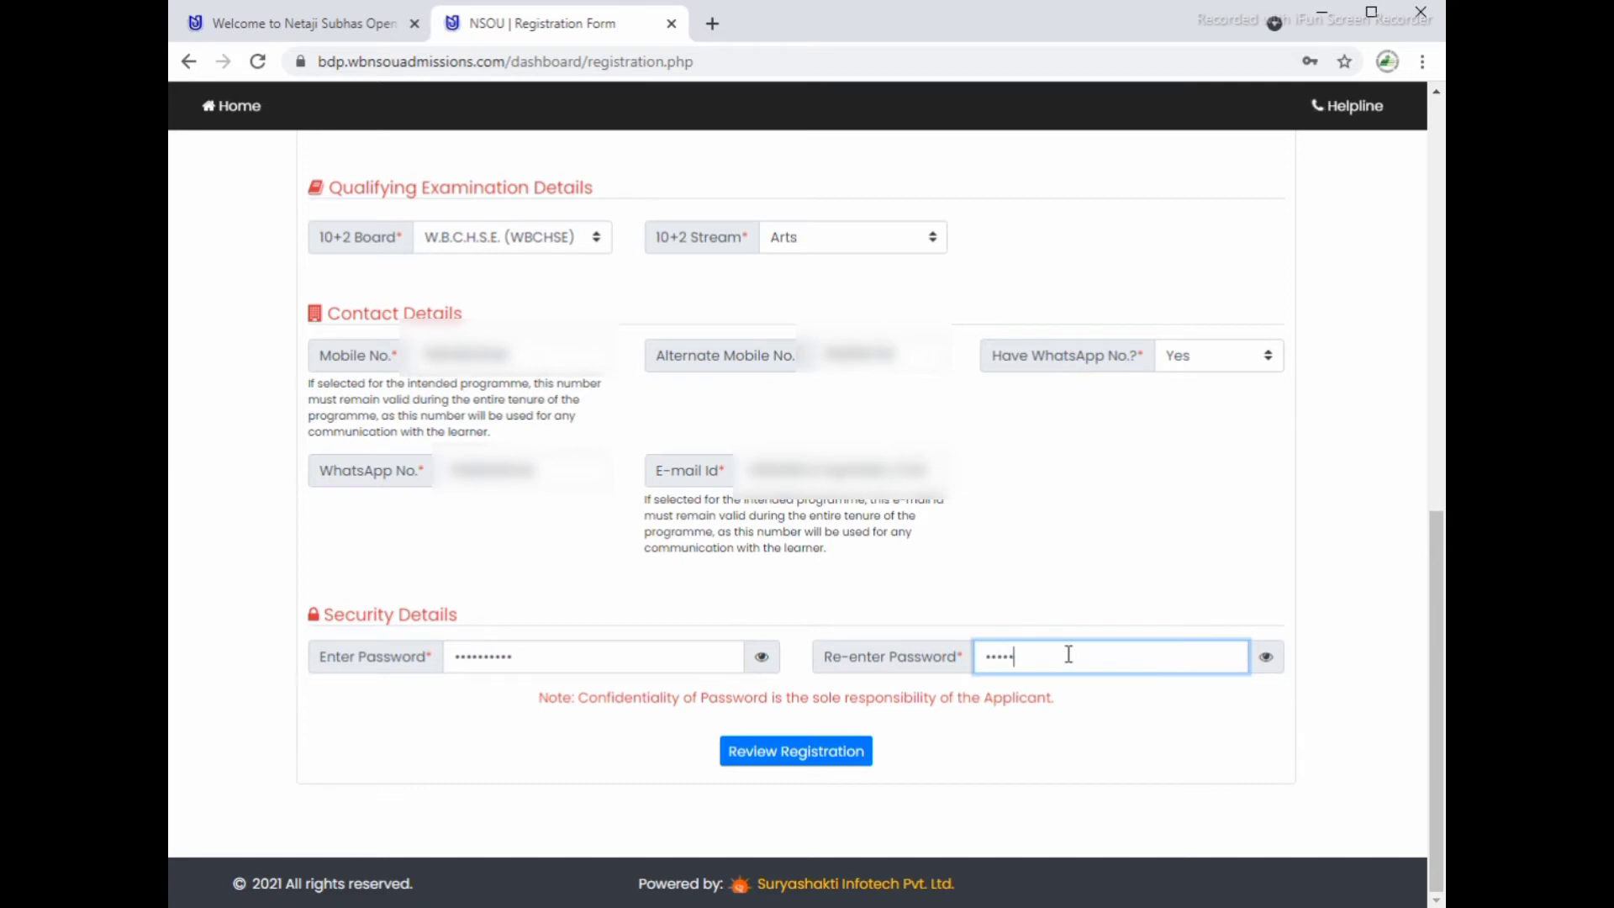
pyautogui.write('*****')
# Step: Open Review Registration, enter the displayed security code, and tick the confirmation checkbox
pyautogui.click(826, 759)
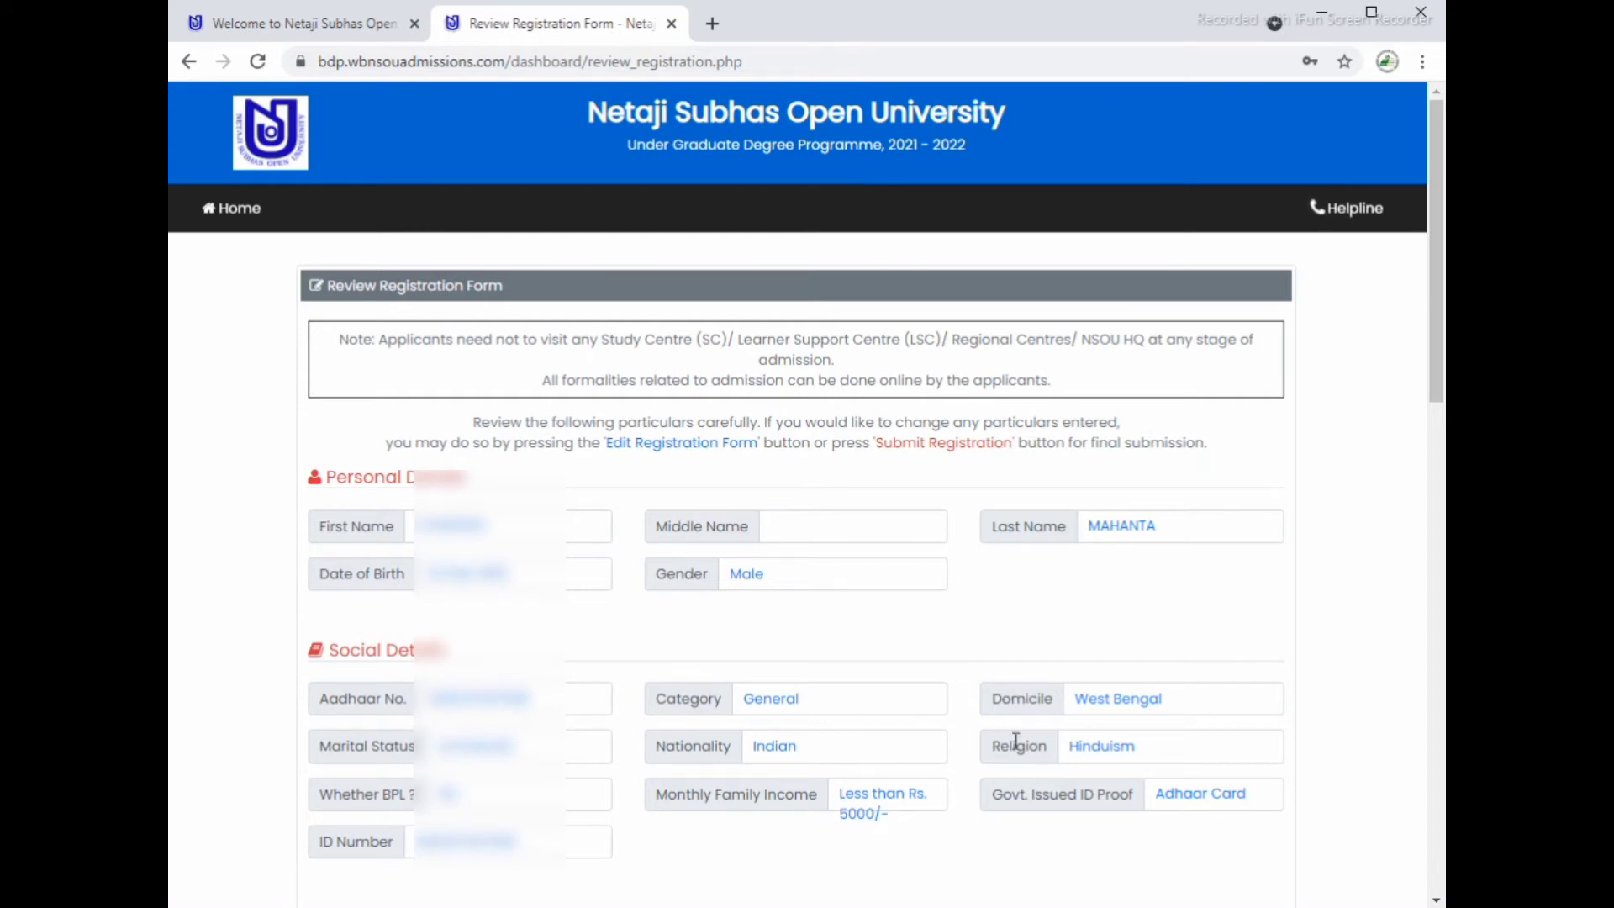
pyautogui.scroll(-9, 1079, 788)
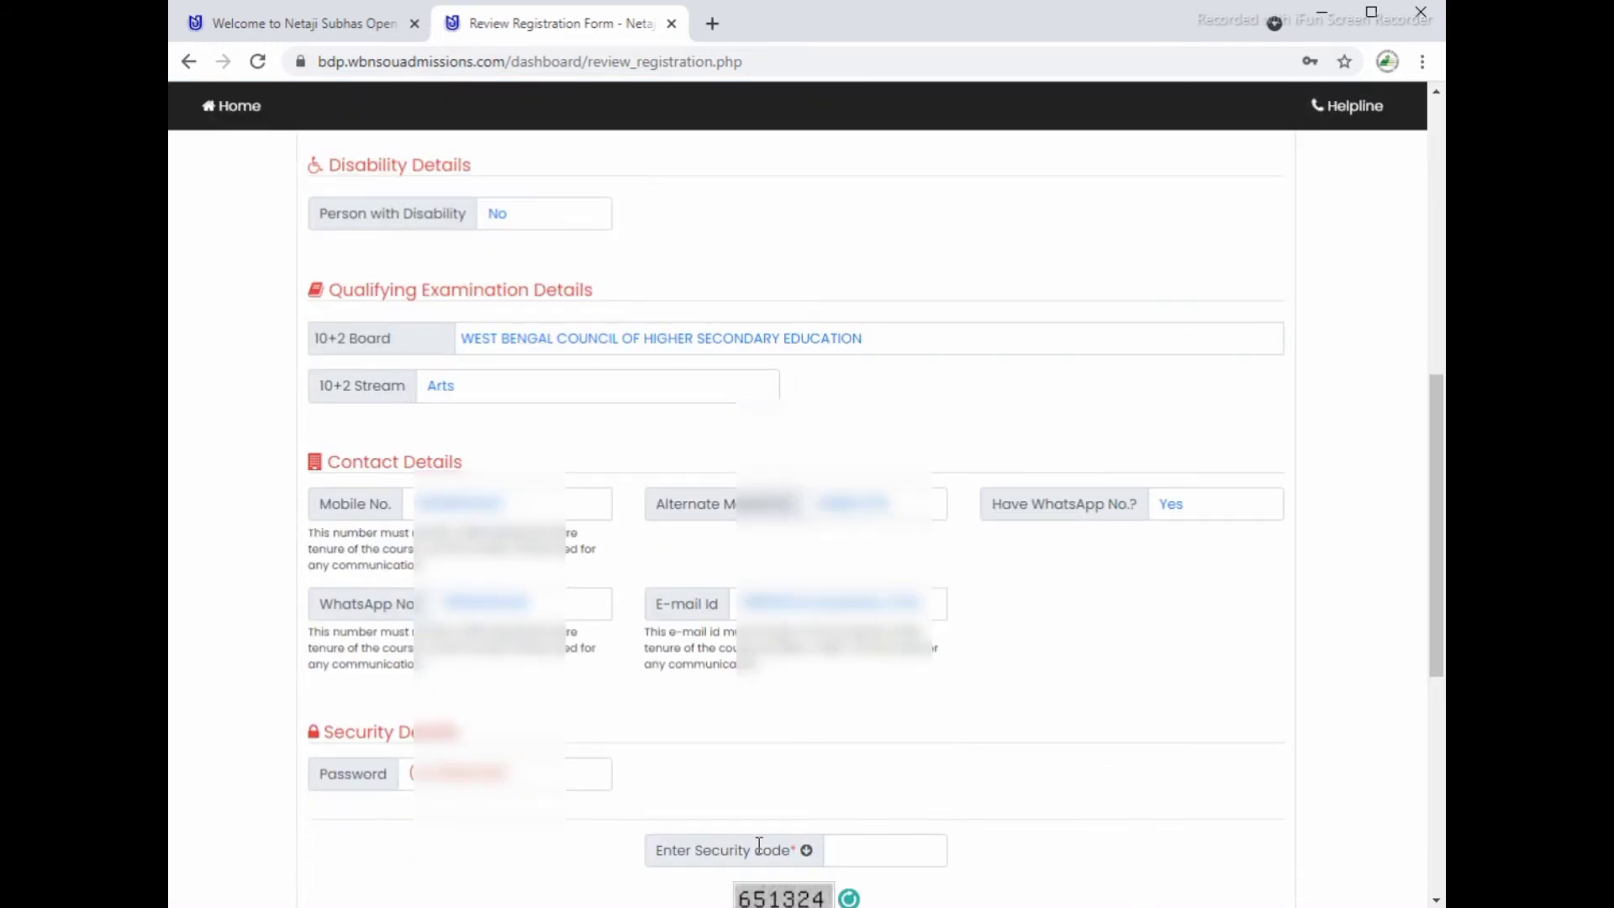
pyautogui.click(884, 852)
pyautogui.scroll(-1, 980, 806)
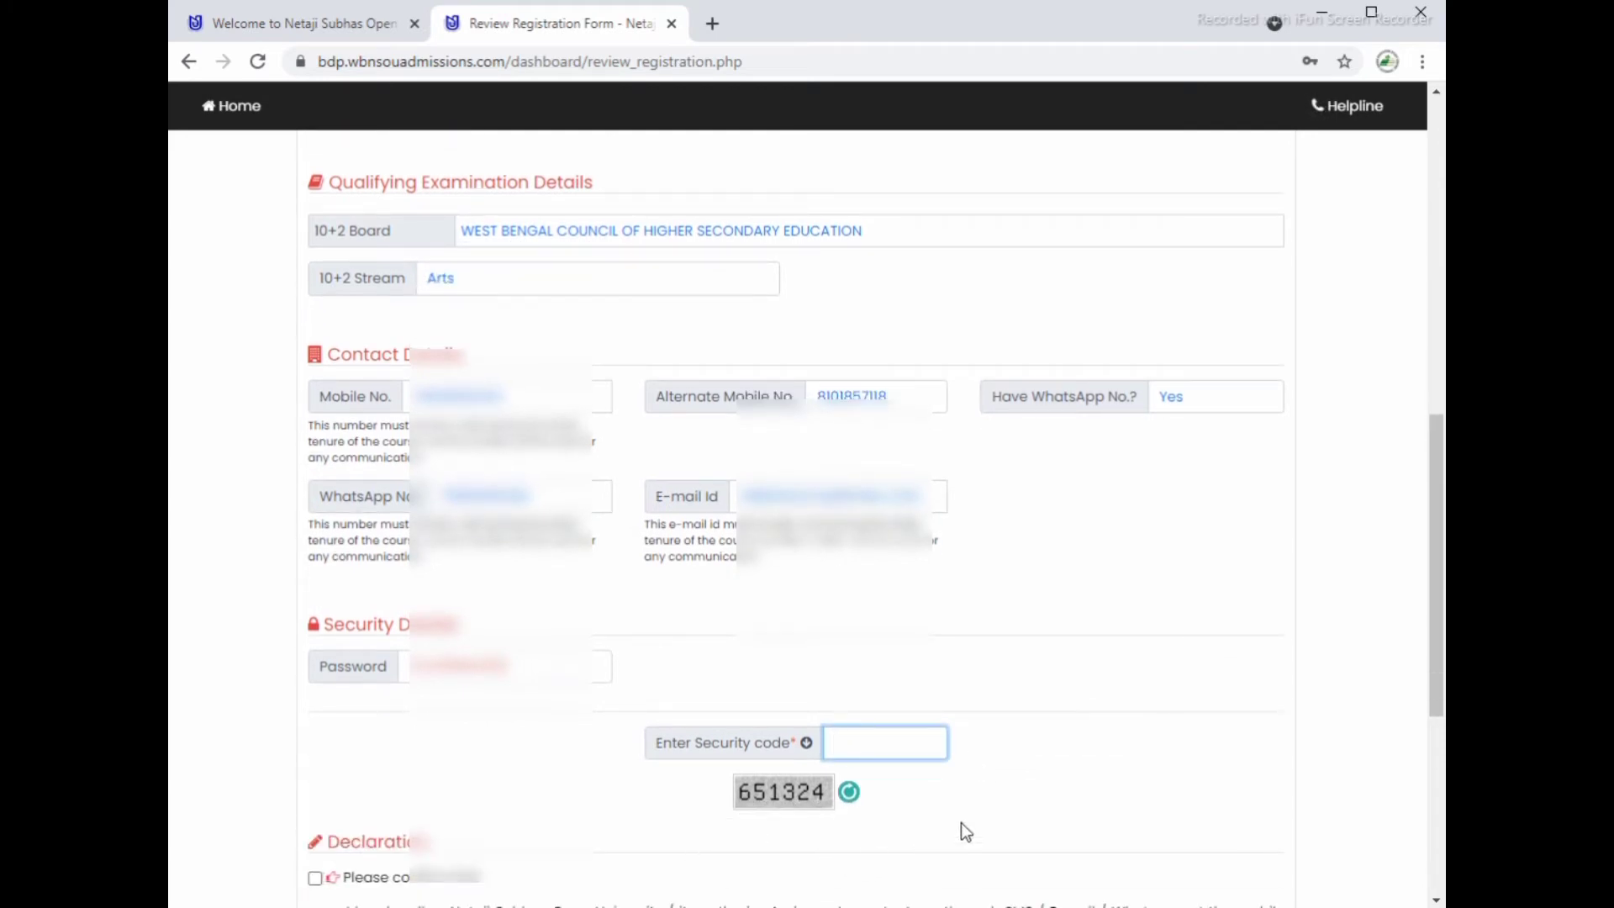
pyautogui.write('651324')
pyautogui.scroll(-5, 329, 877)
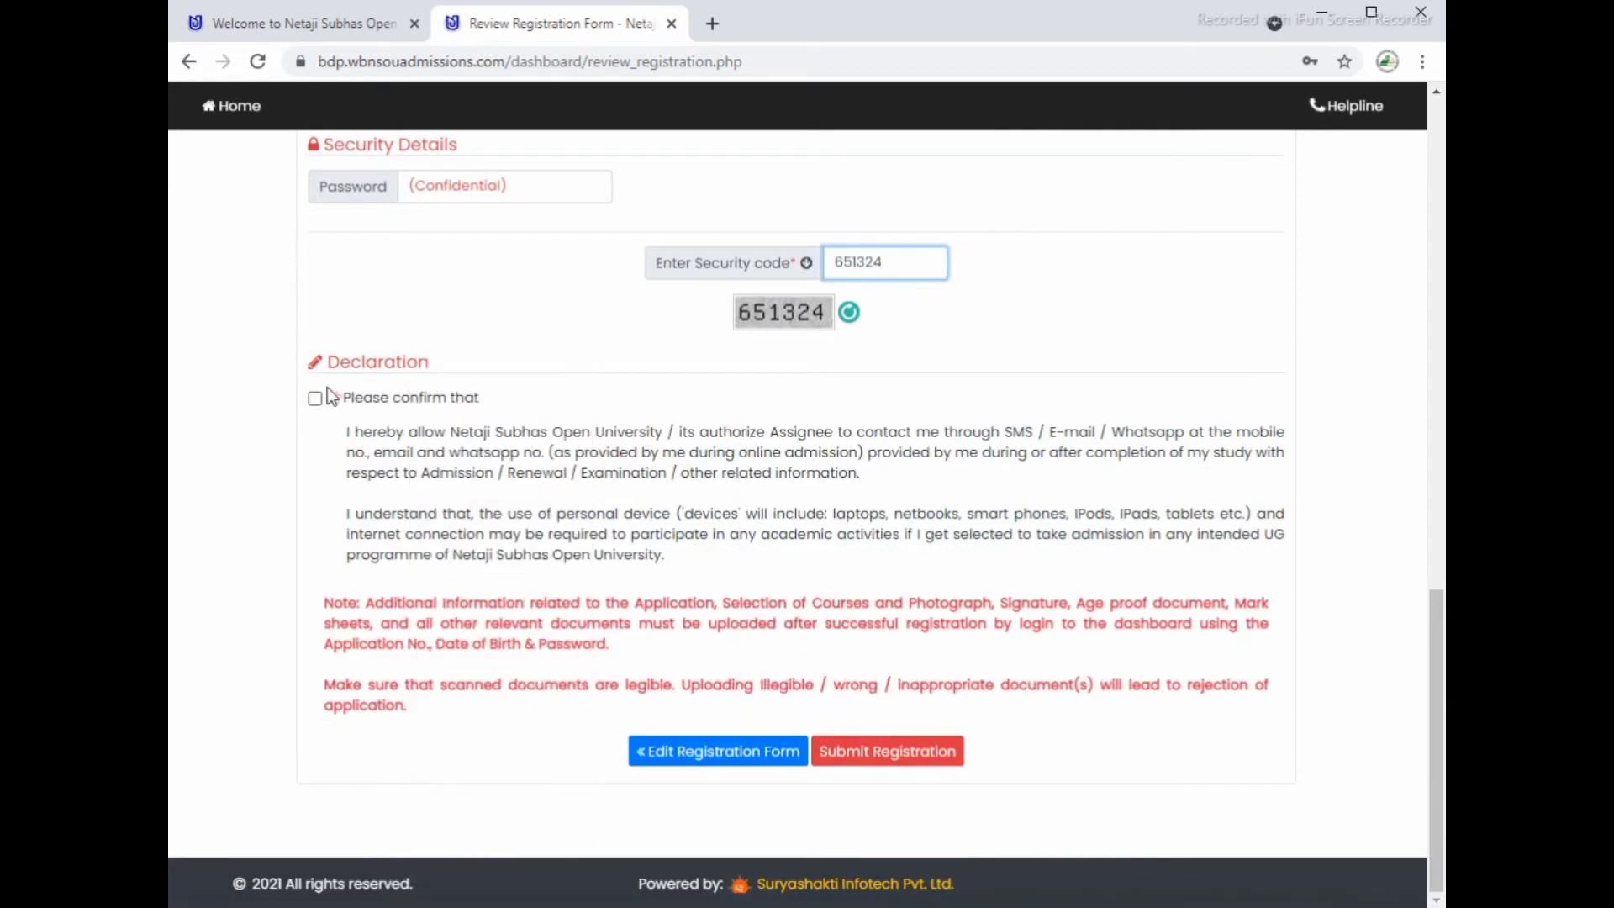
pyautogui.click(315, 398)
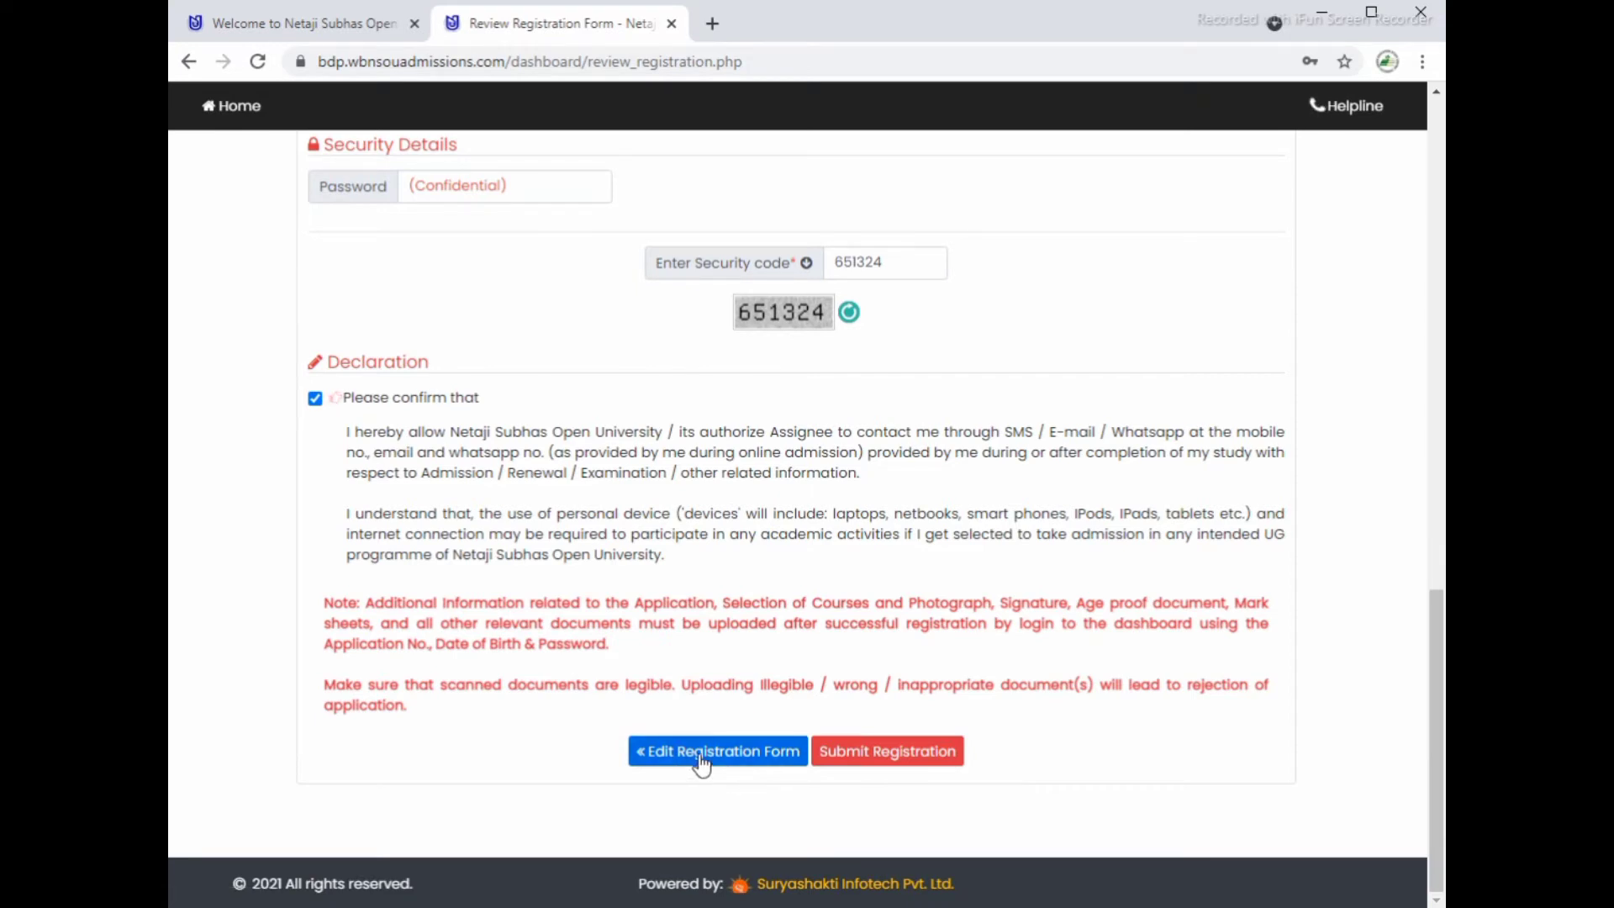
# Step: Submit the registration and start entering the application number in the applicant log-in
pyautogui.click(868, 754)
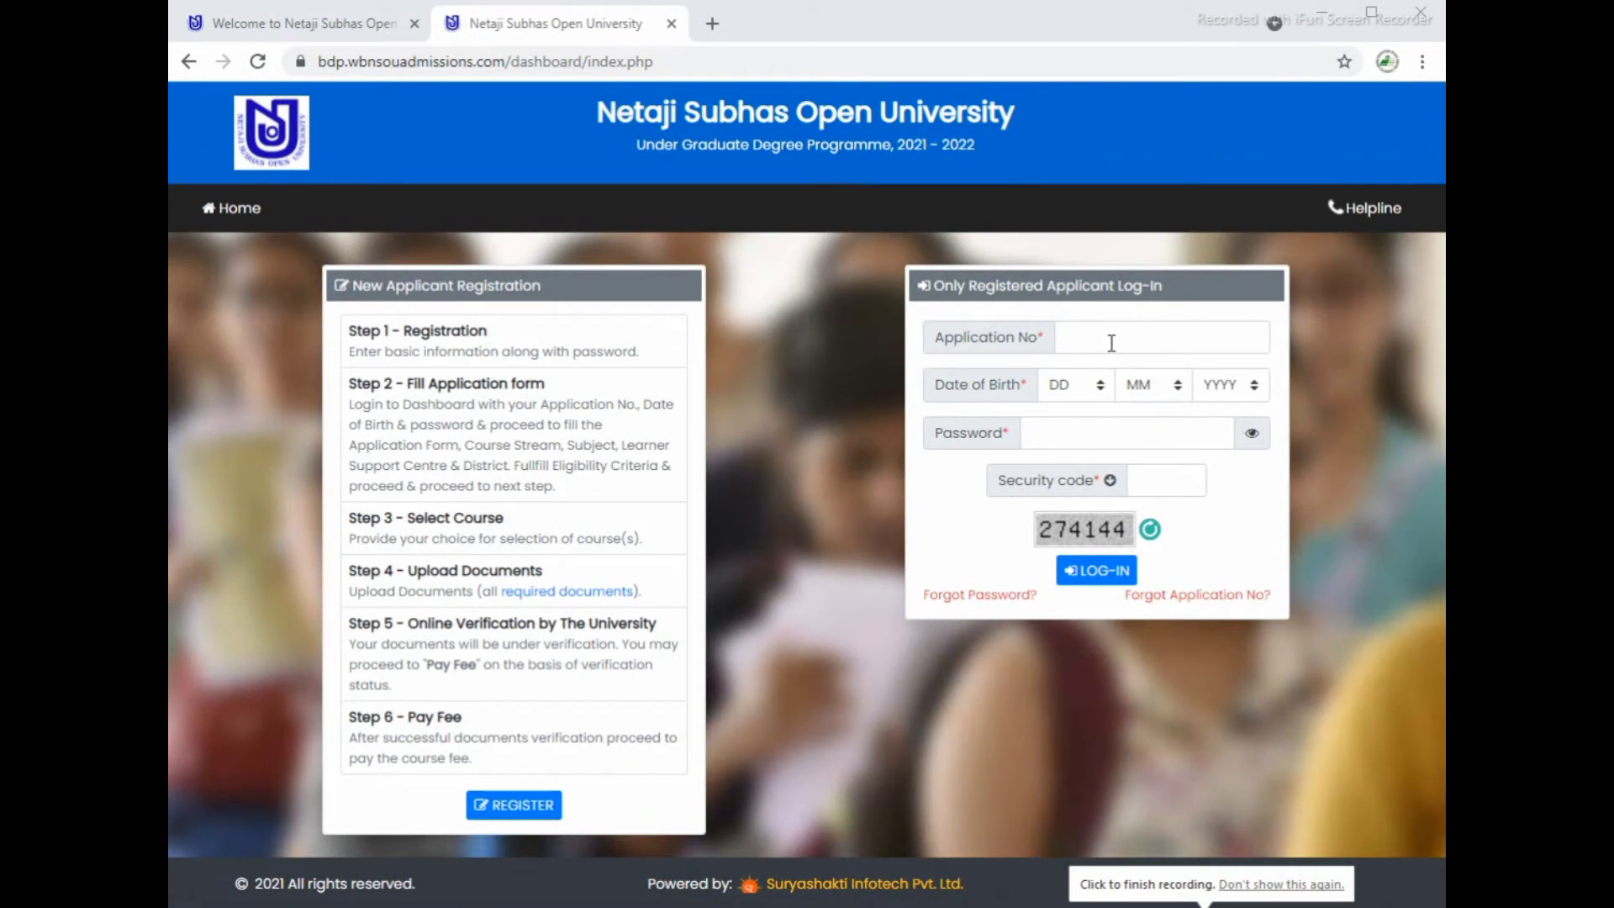
pyautogui.click(1107, 338)
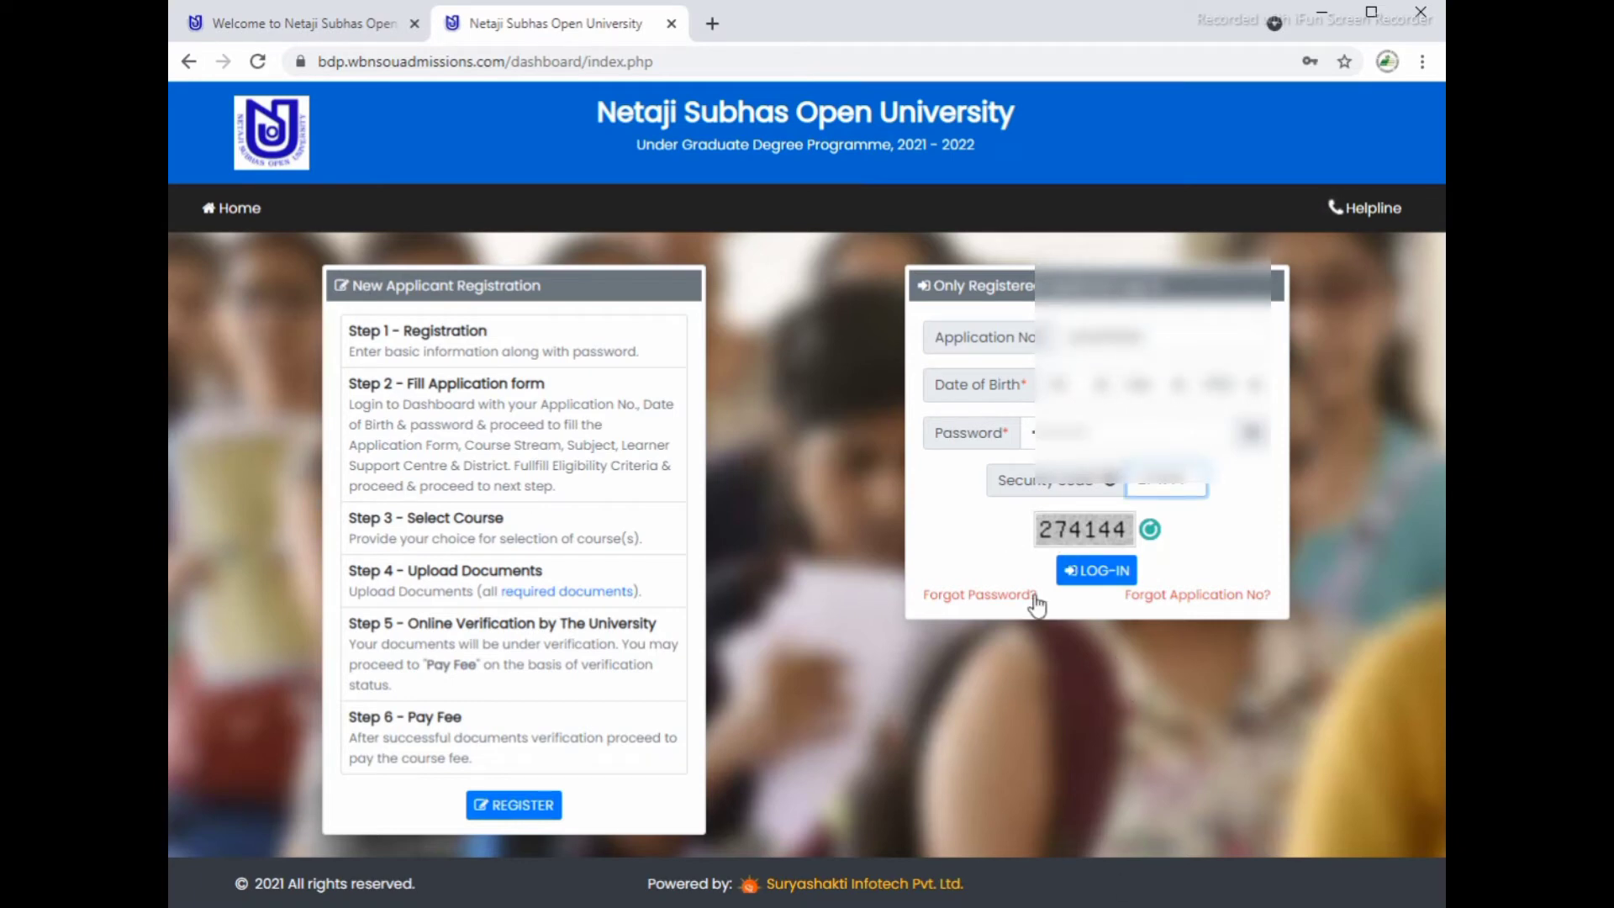
# Step: Sign in as the registered applicant, open the application form, and scroll back to Other Details
pyautogui.click(1101, 571)
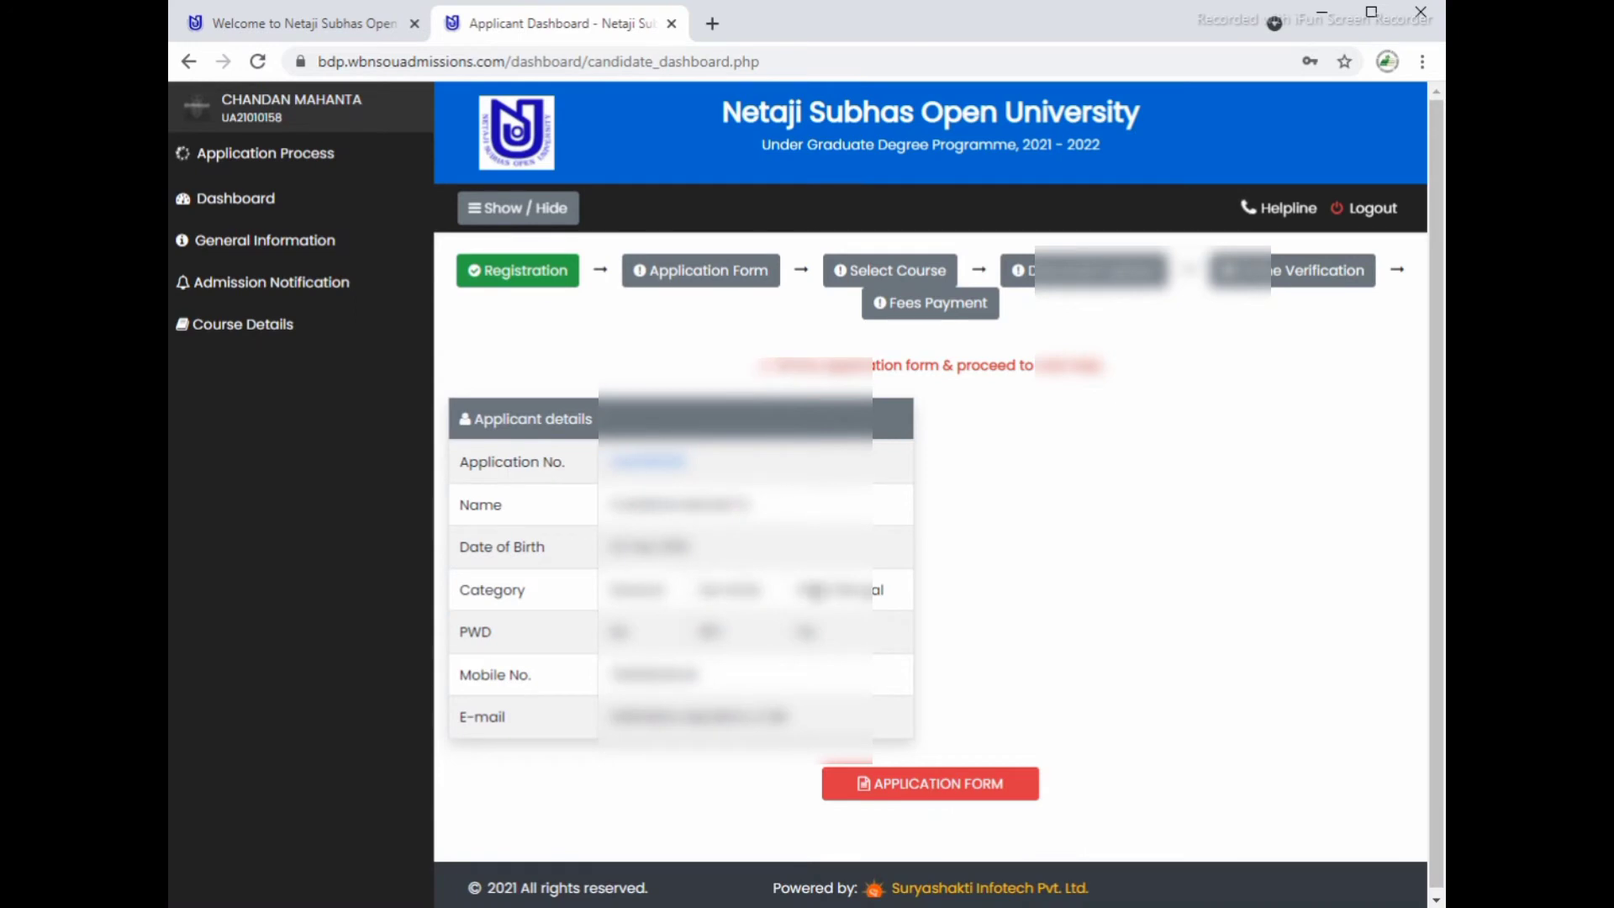
pyautogui.click(943, 794)
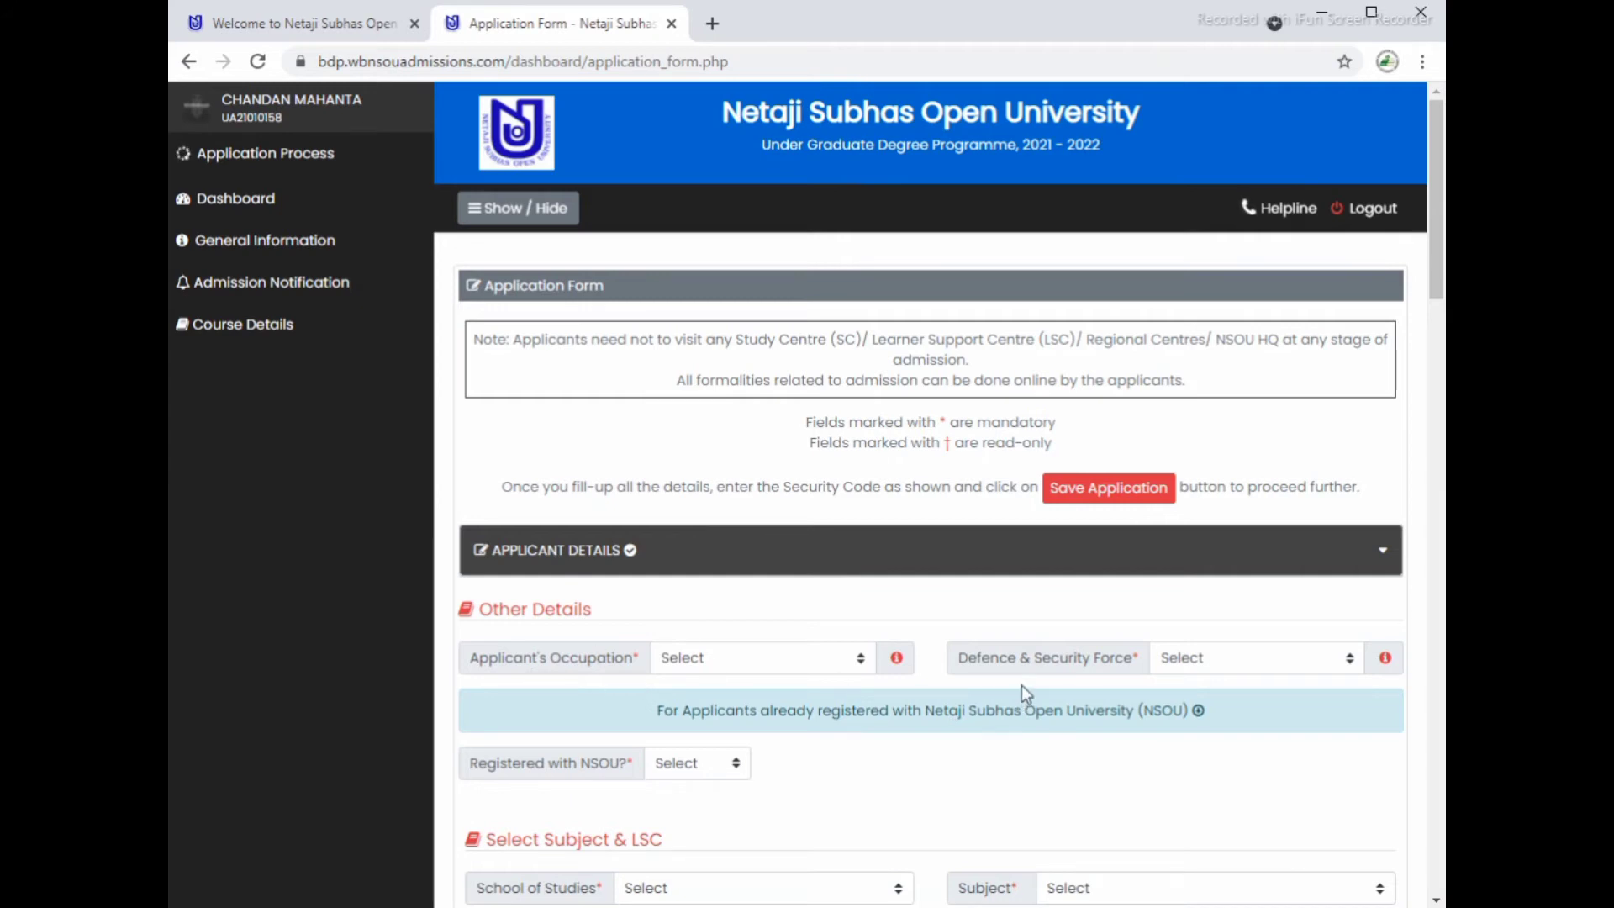
pyautogui.scroll(-1, 919, 712)
pyautogui.scroll(-1, 918, 713)
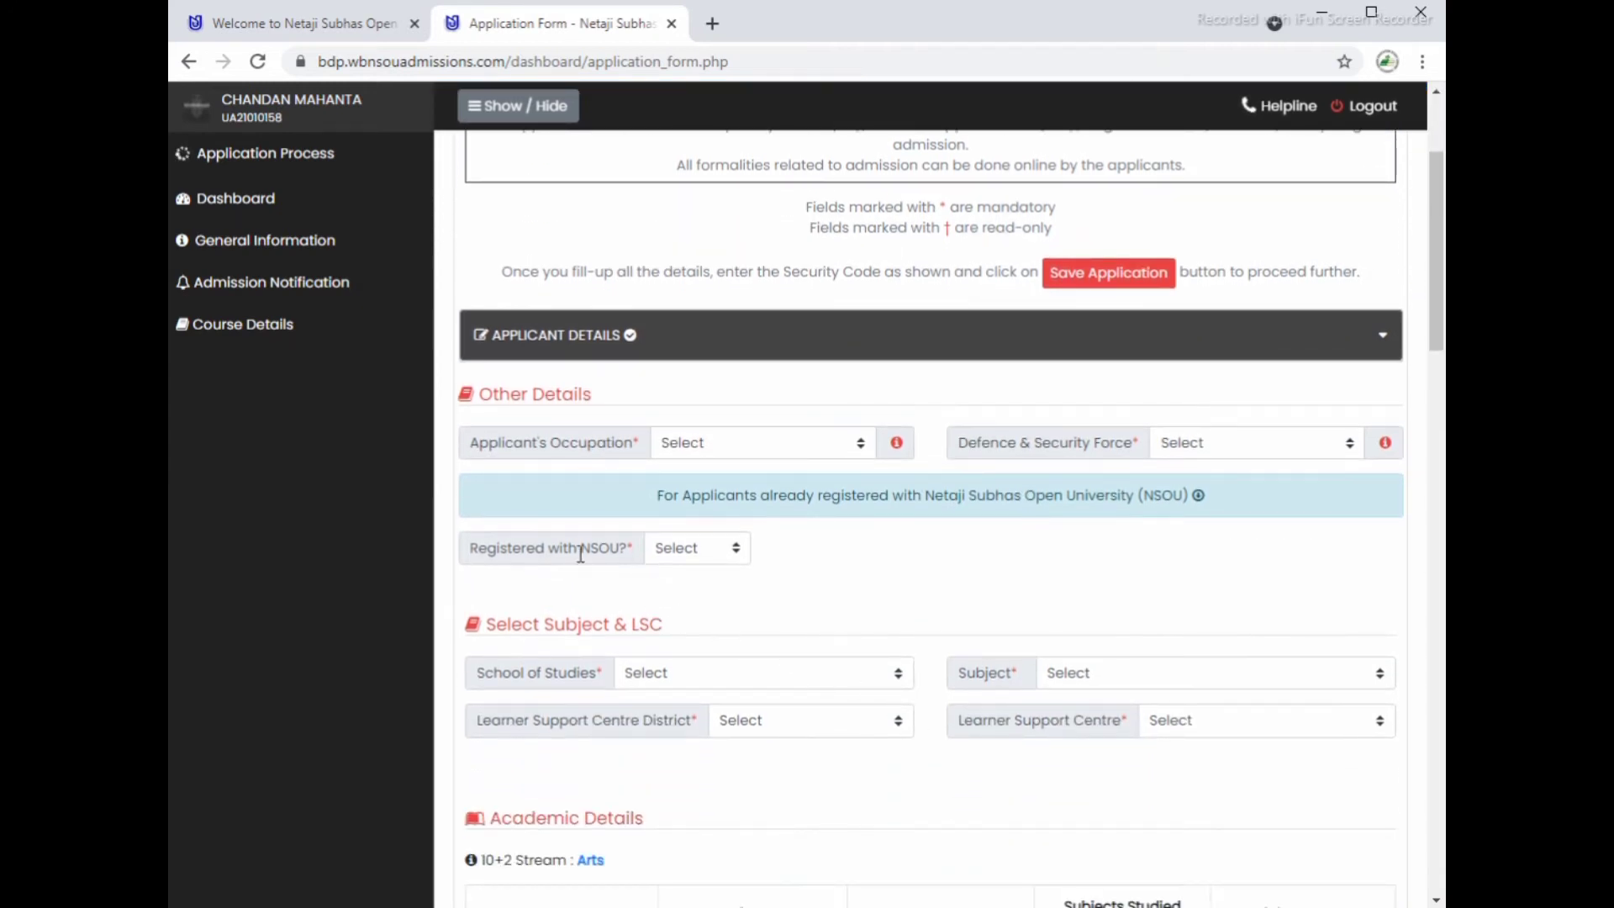
pyautogui.scroll(-1, 821, 649)
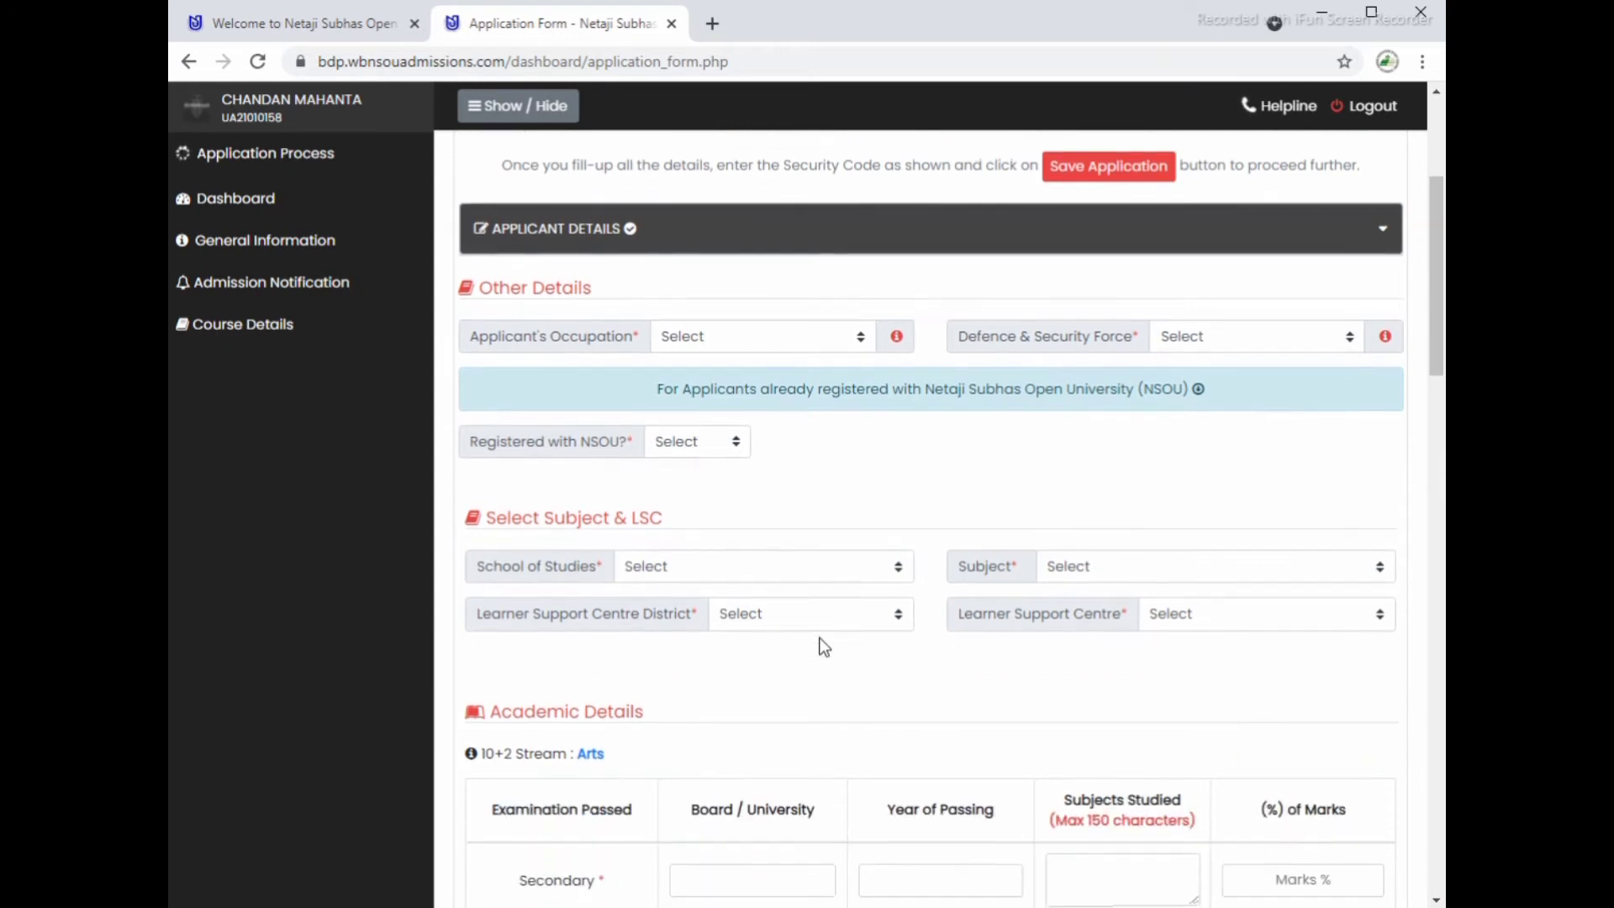
pyautogui.scroll(-1, 709, 547)
pyautogui.scroll(-2, 766, 655)
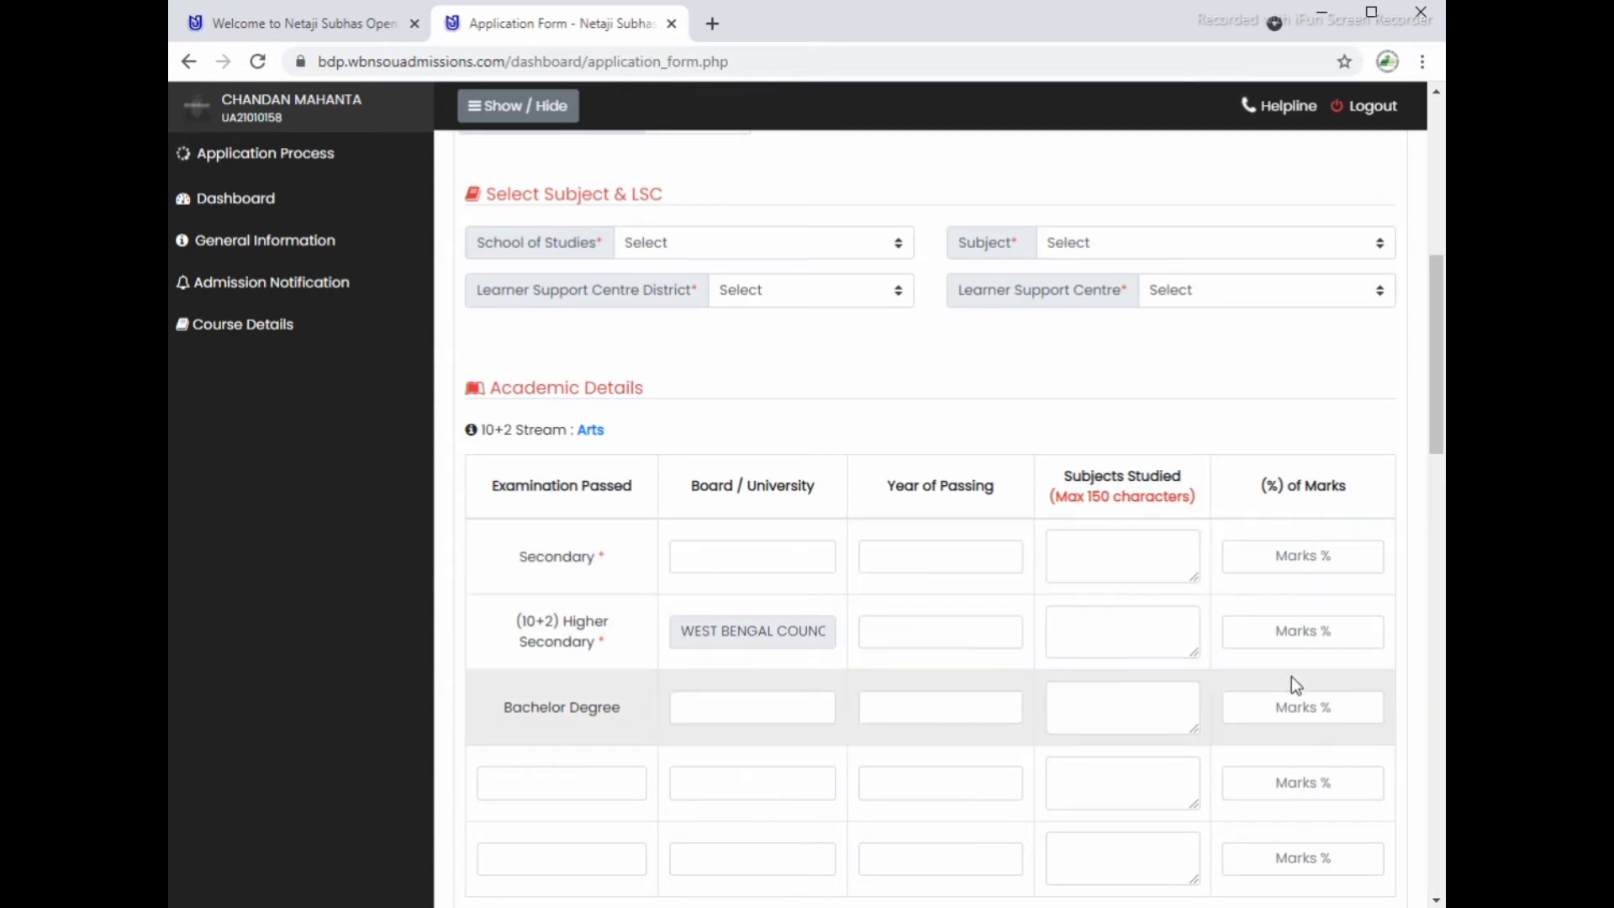
pyautogui.scroll(-4, 1279, 625)
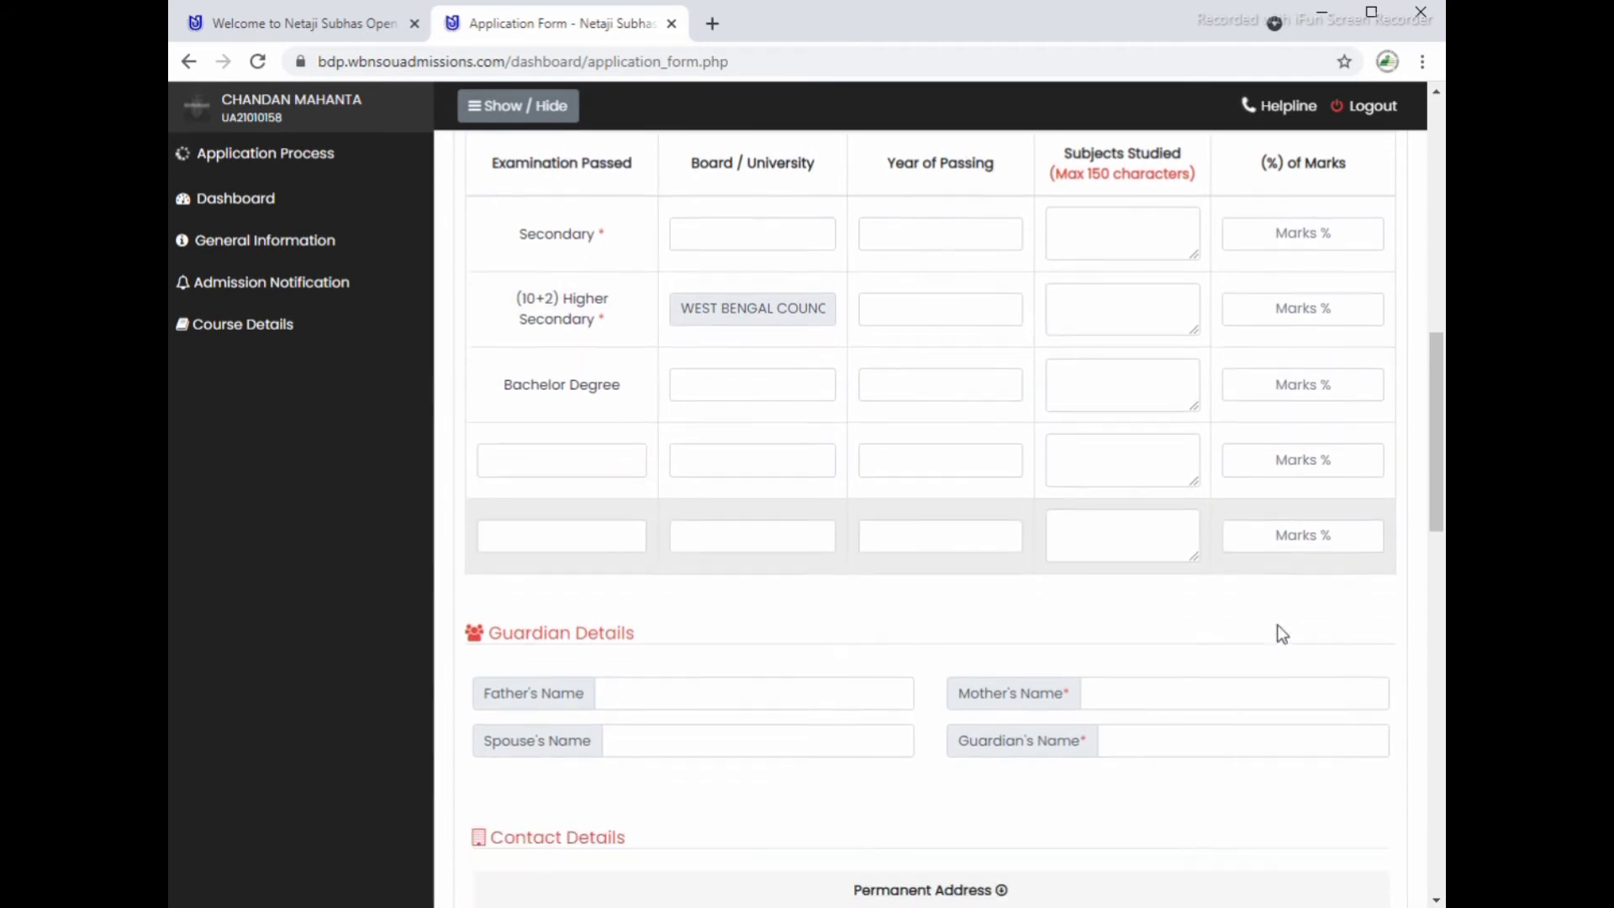
pyautogui.scroll(-3, 955, 636)
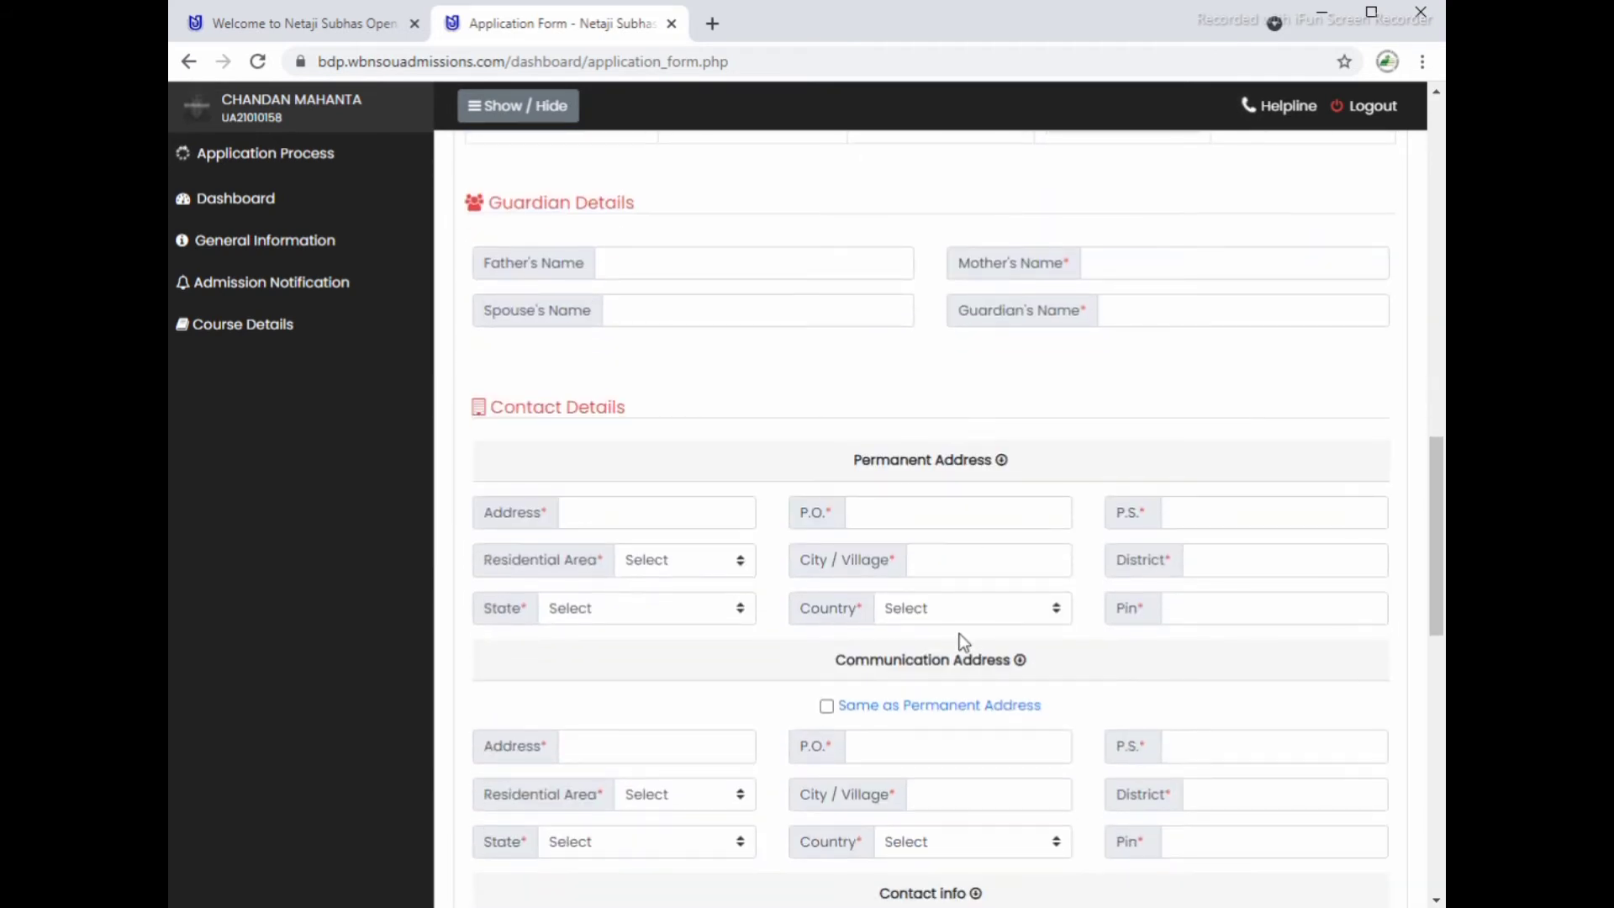
pyautogui.scroll(-4, 961, 643)
pyautogui.scroll(10, 1026, 602)
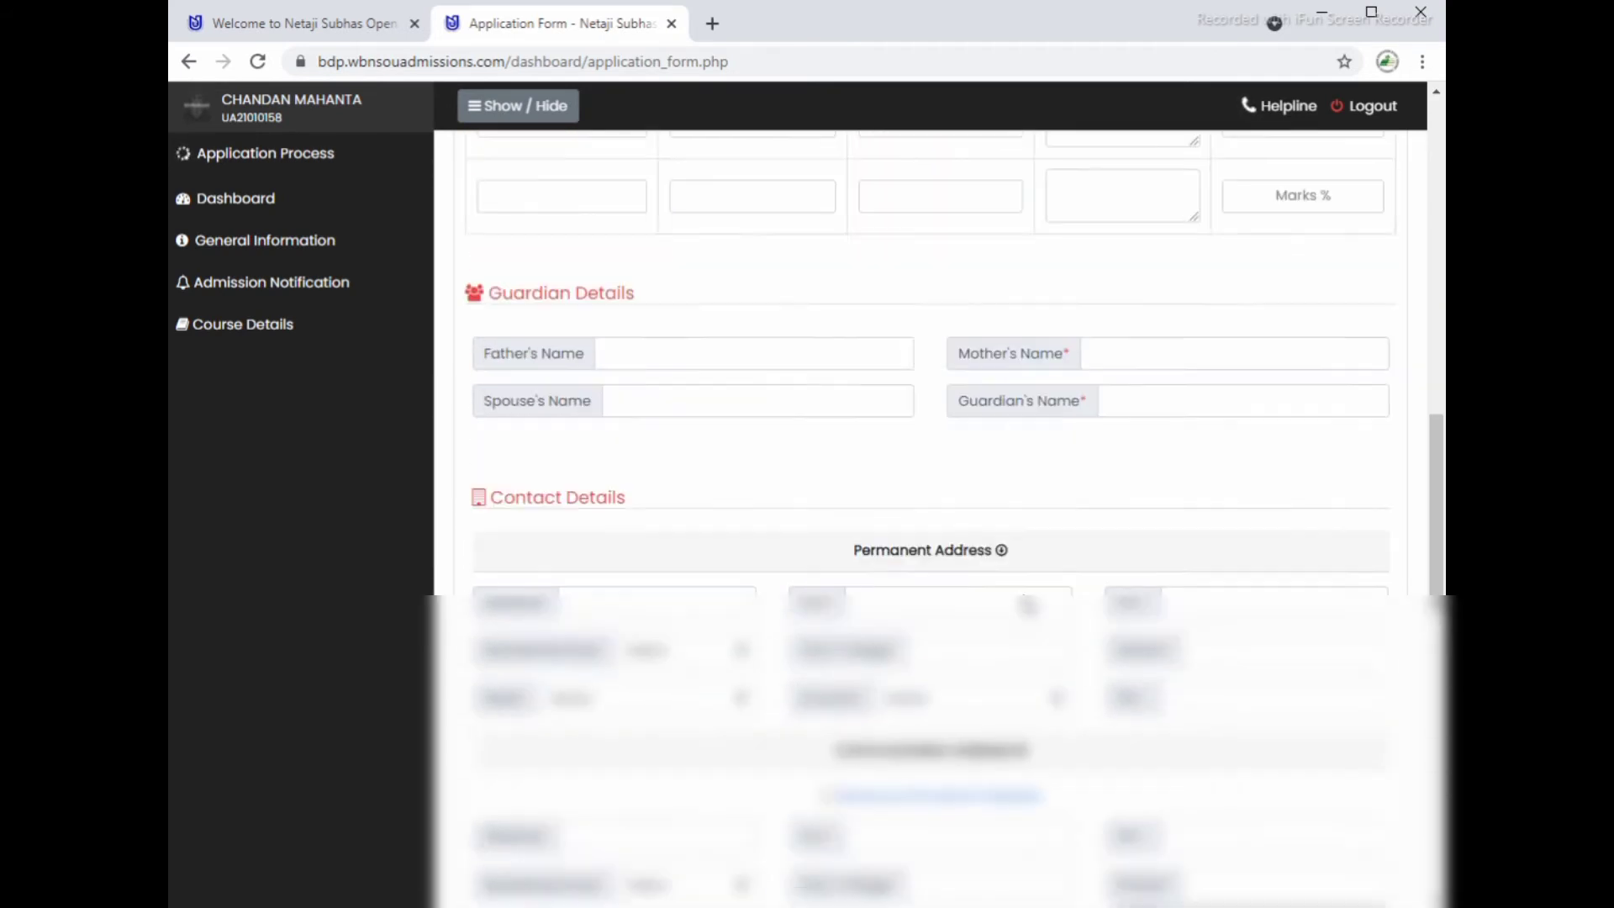
pyautogui.scroll(2, 962, 496)
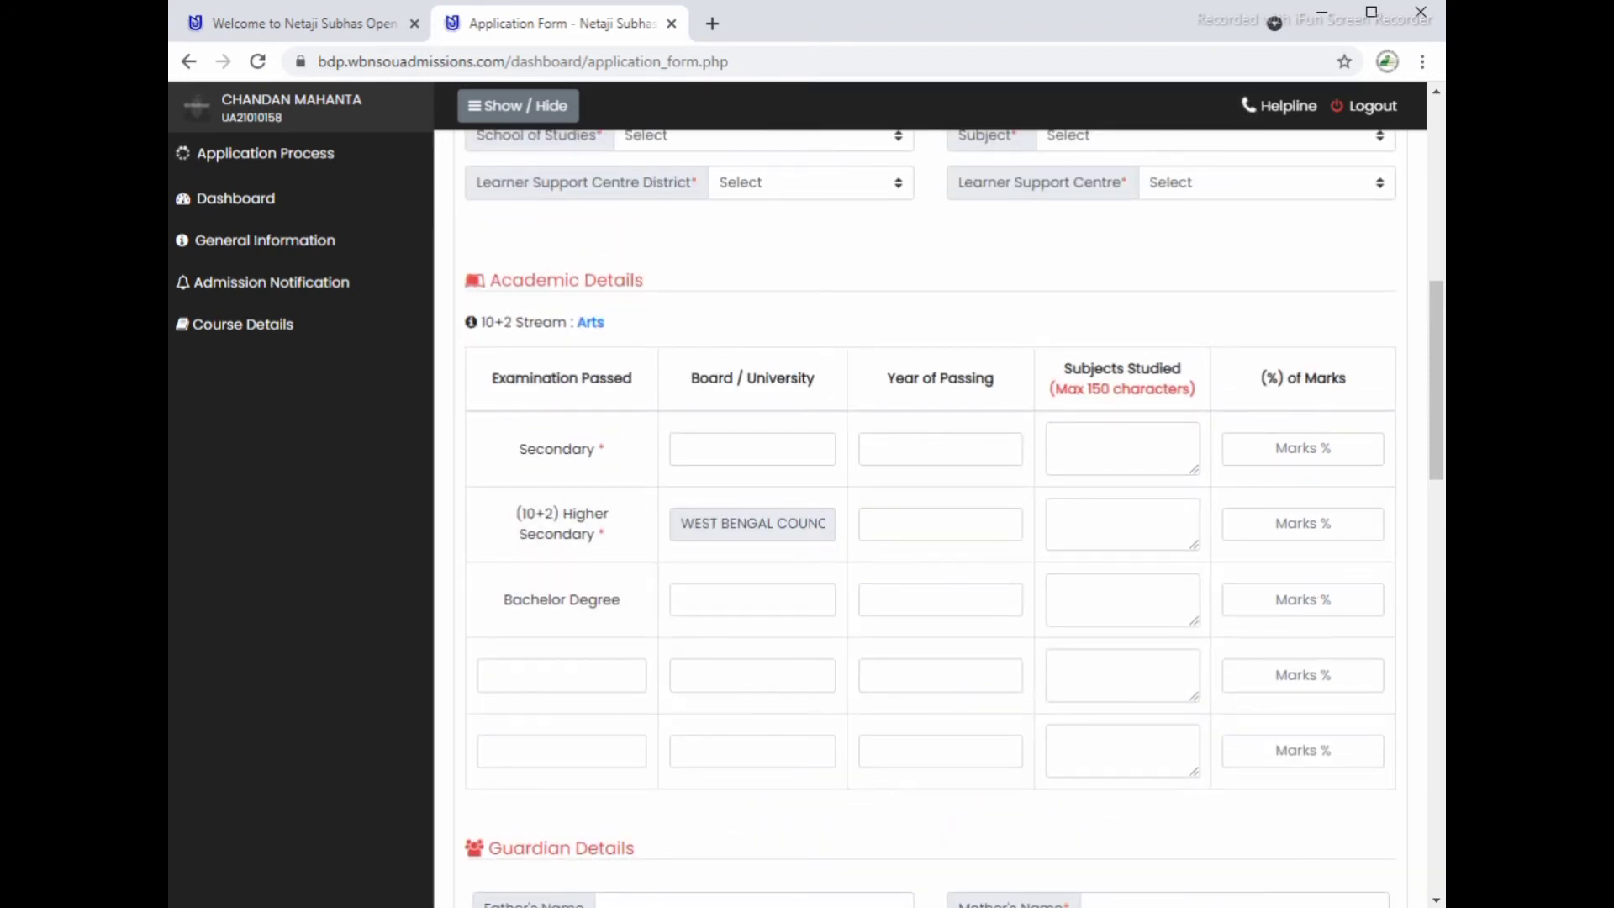
pyautogui.scroll(5, 931, 518)
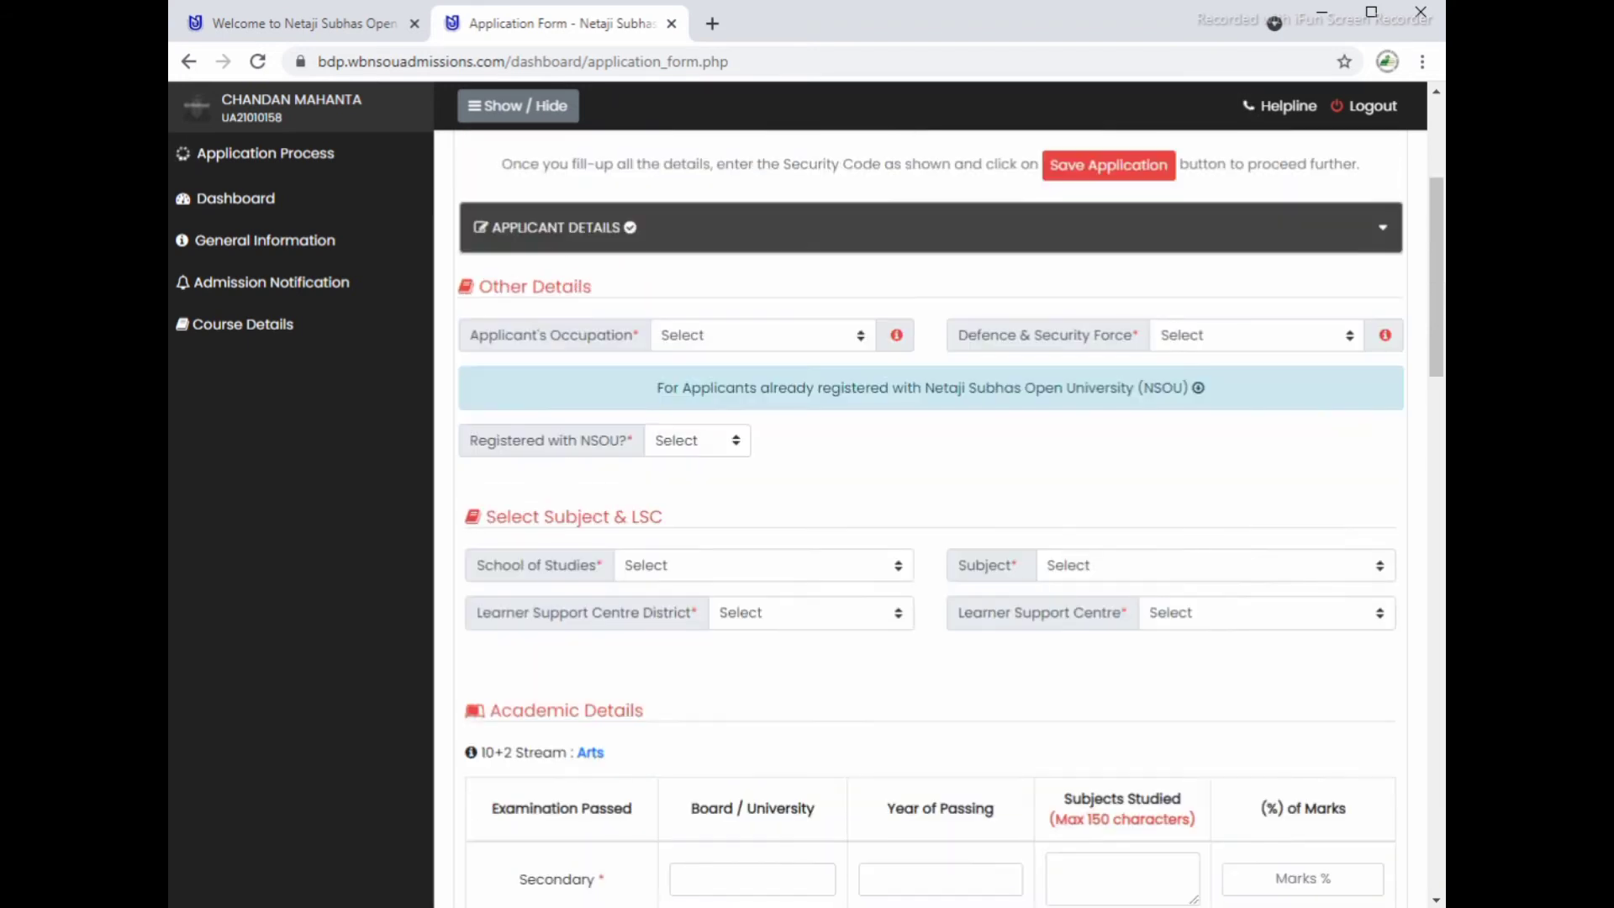
# Step: Set occupation Student, Defence & Security Force No, and Registered with NSOU No
pyautogui.click(715, 350)
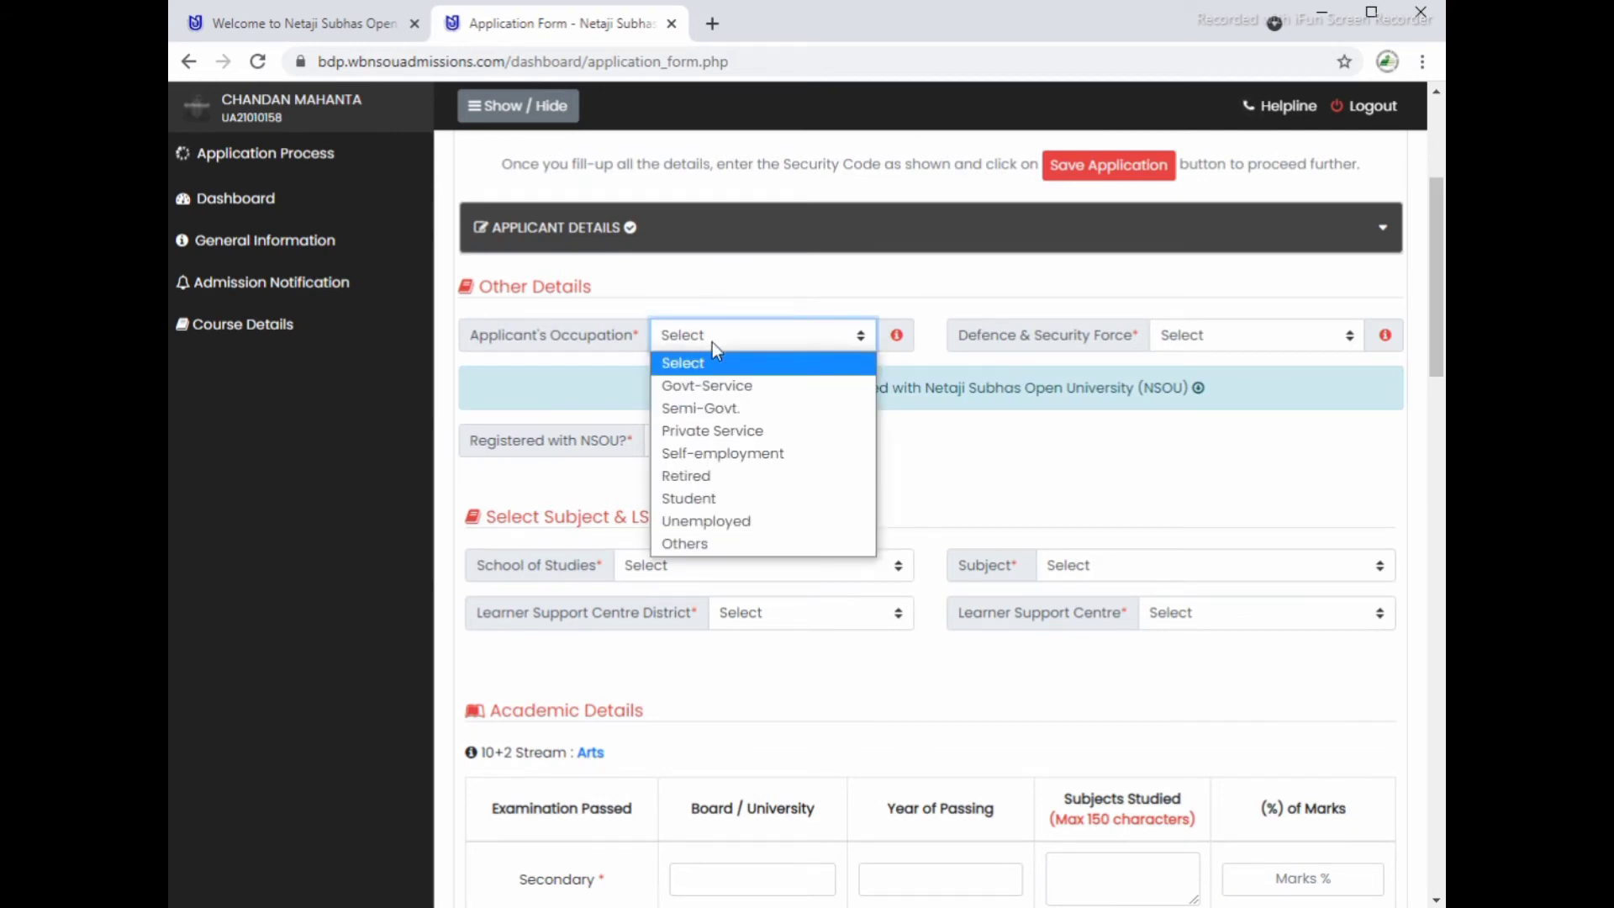
pyautogui.click(694, 497)
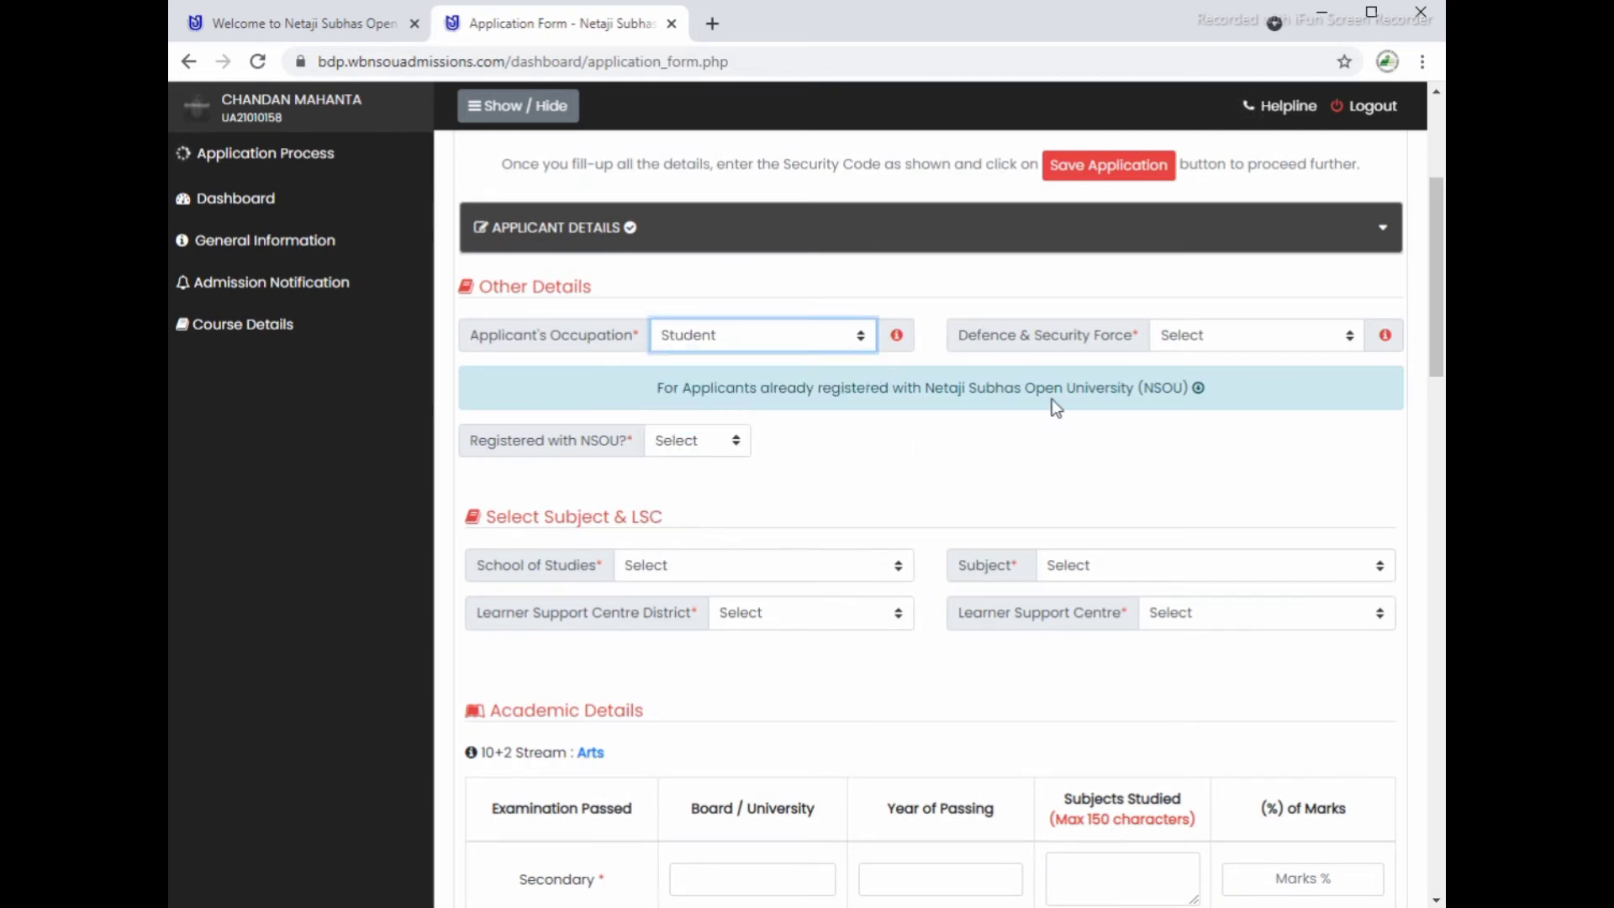
pyautogui.click(1207, 336)
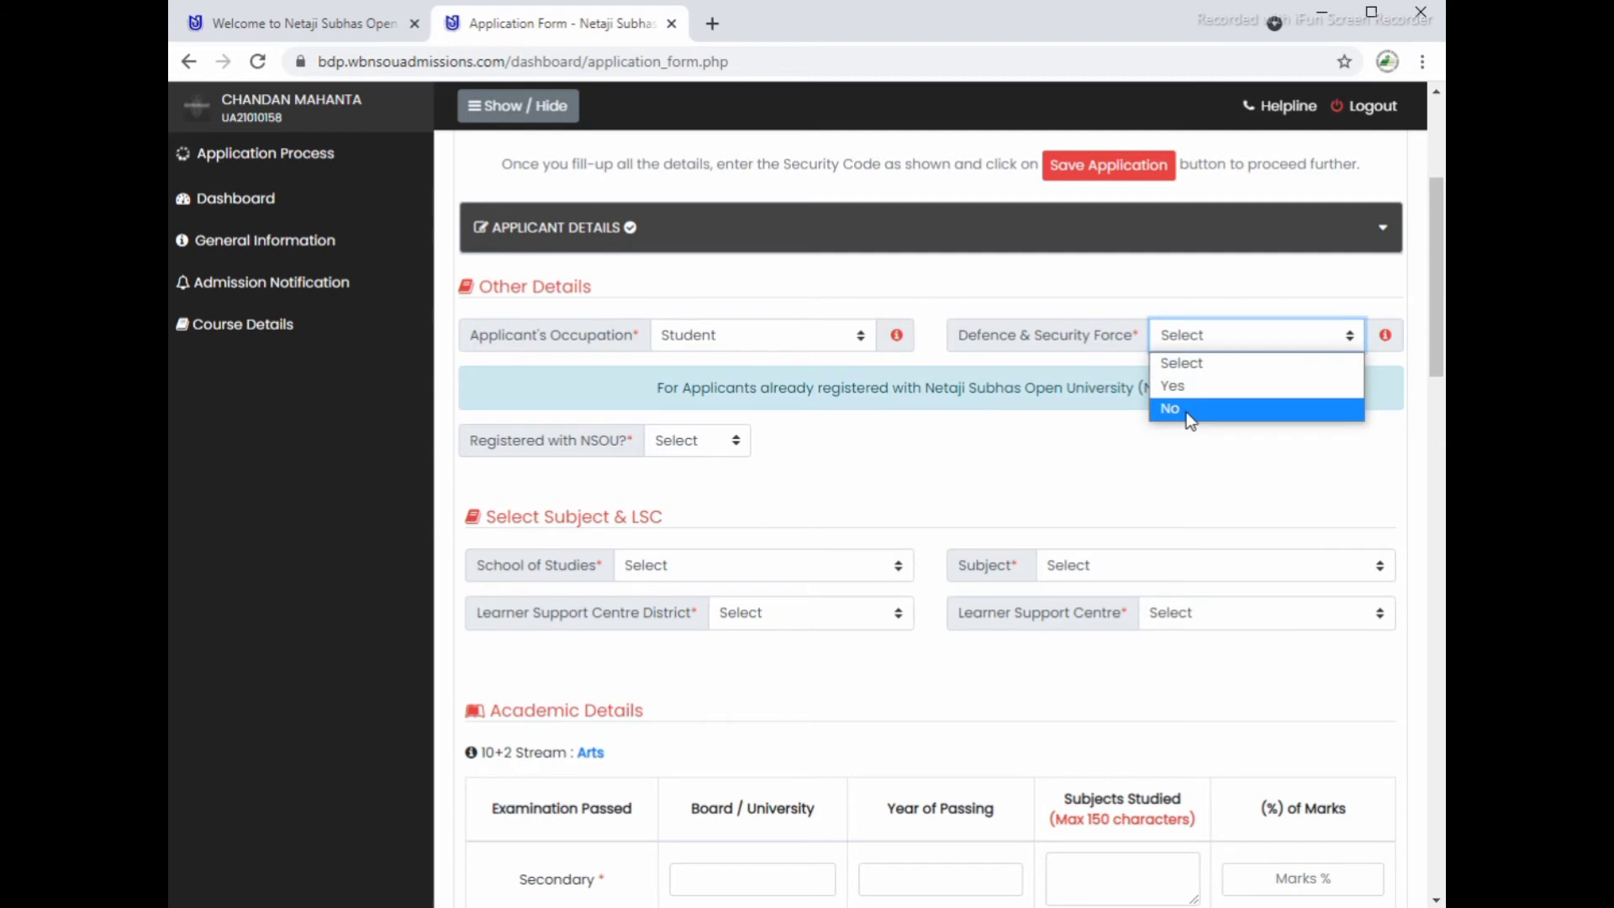
pyautogui.click(1187, 412)
pyautogui.click(710, 440)
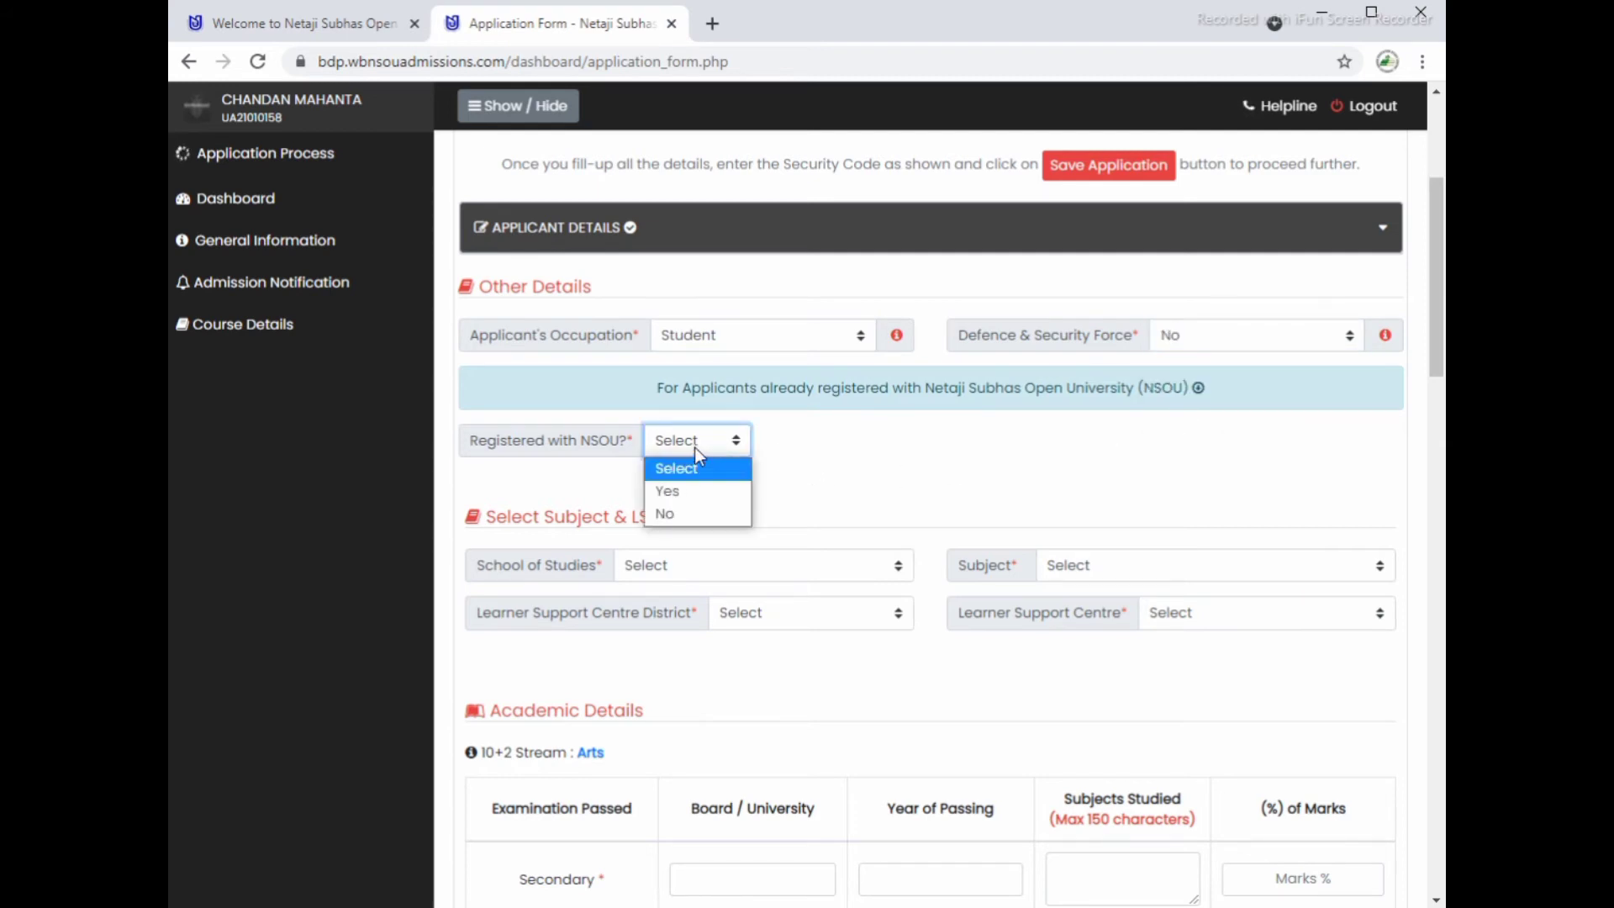
pyautogui.click(676, 491)
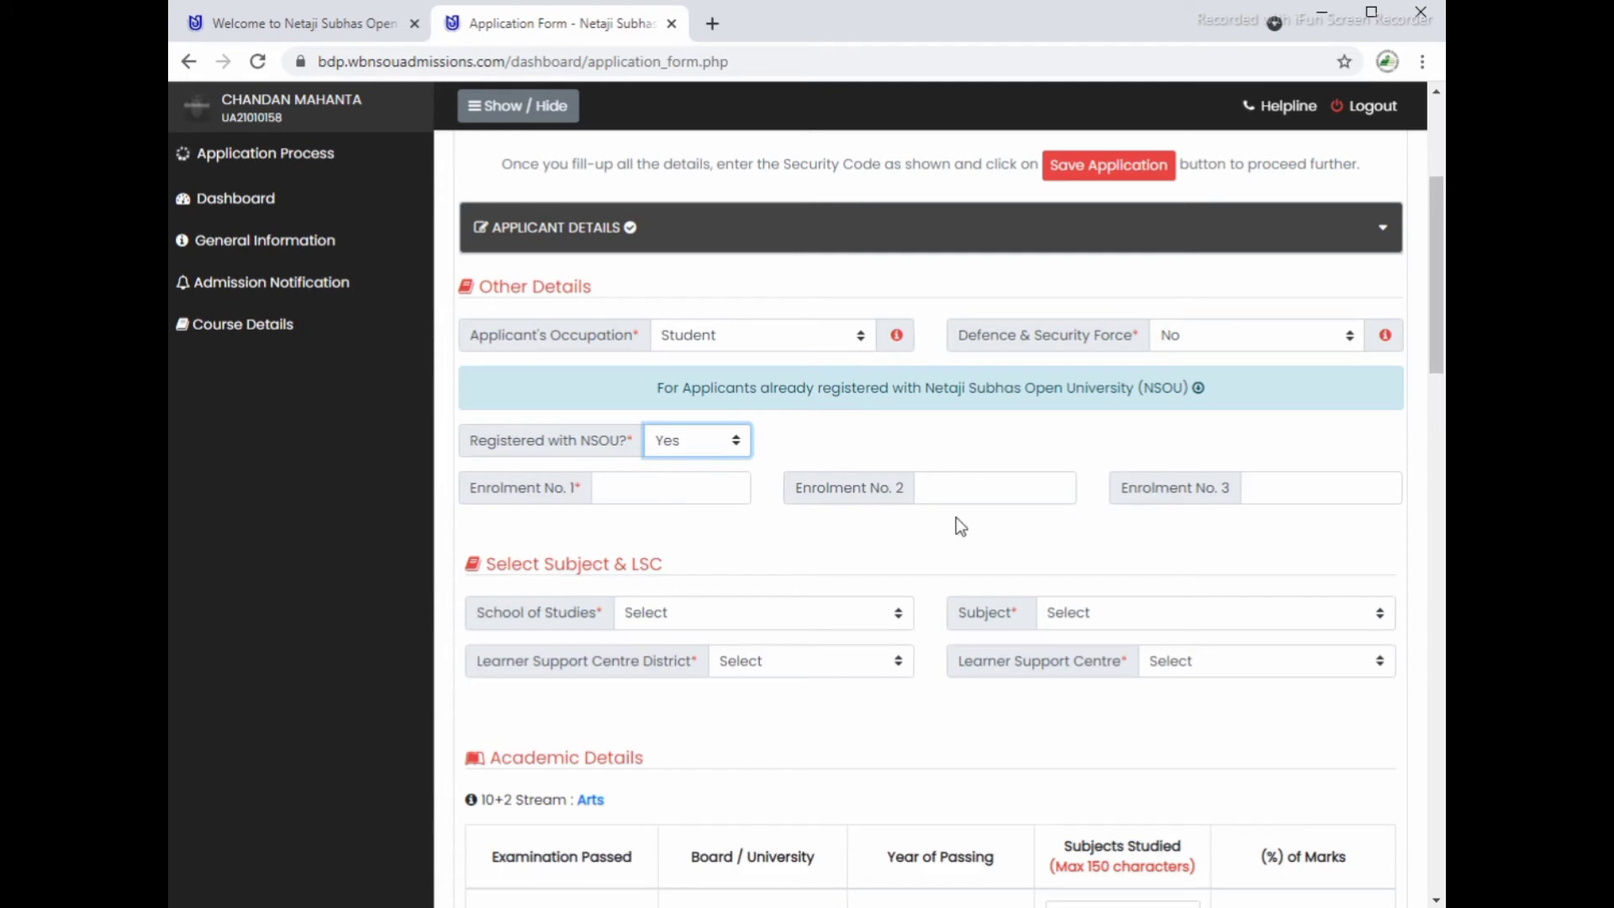
pyautogui.click(701, 440)
pyautogui.click(681, 513)
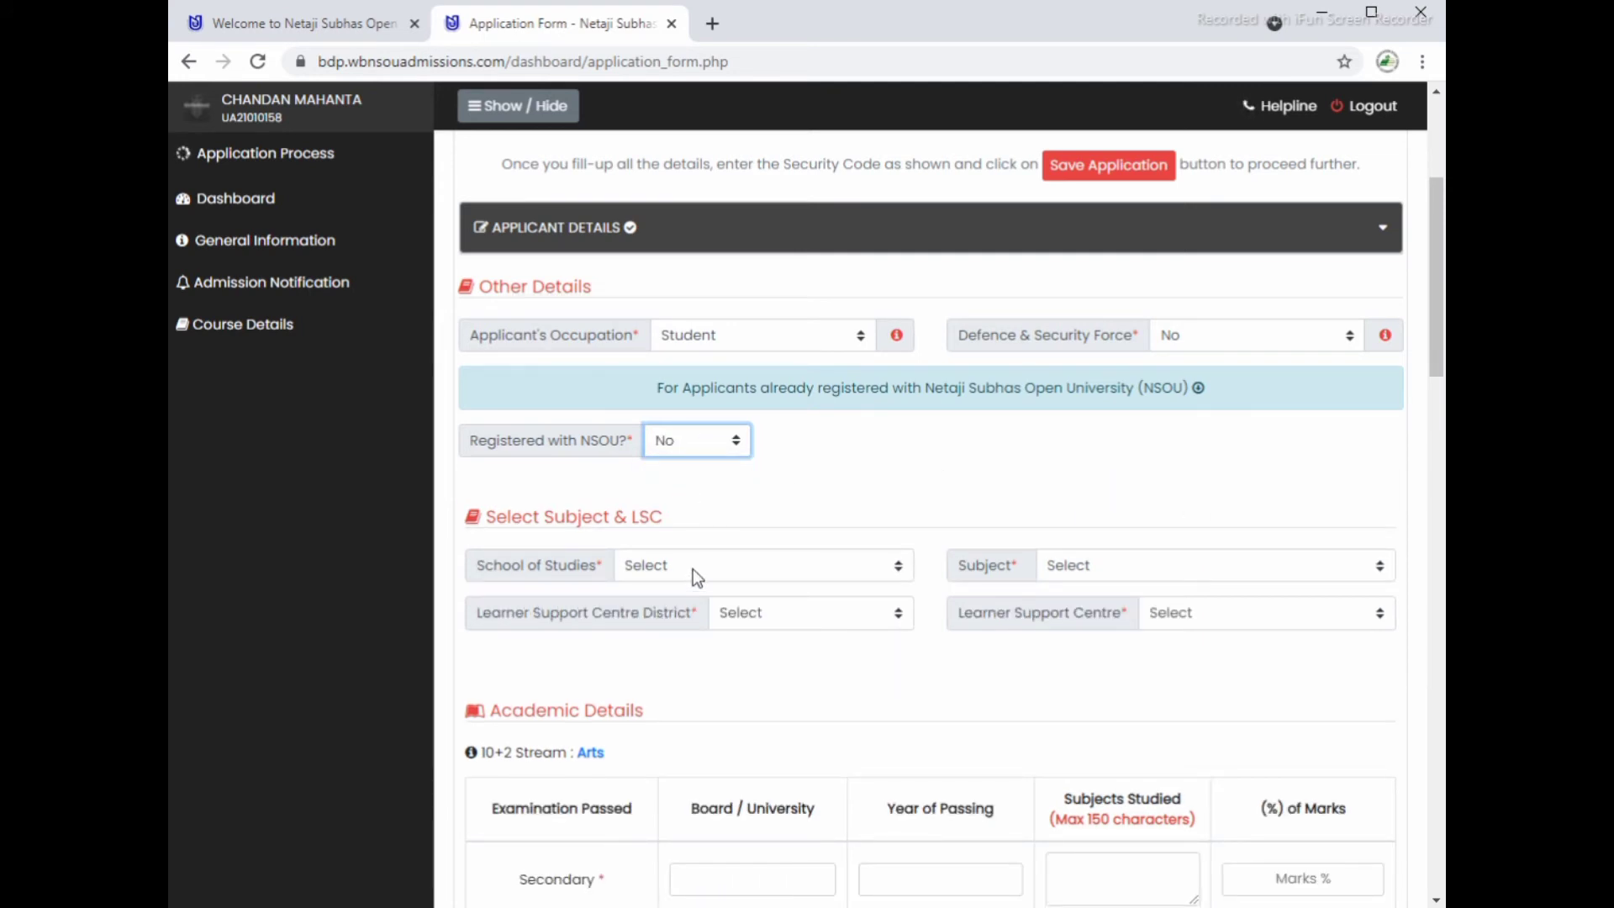
pyautogui.click(694, 567)
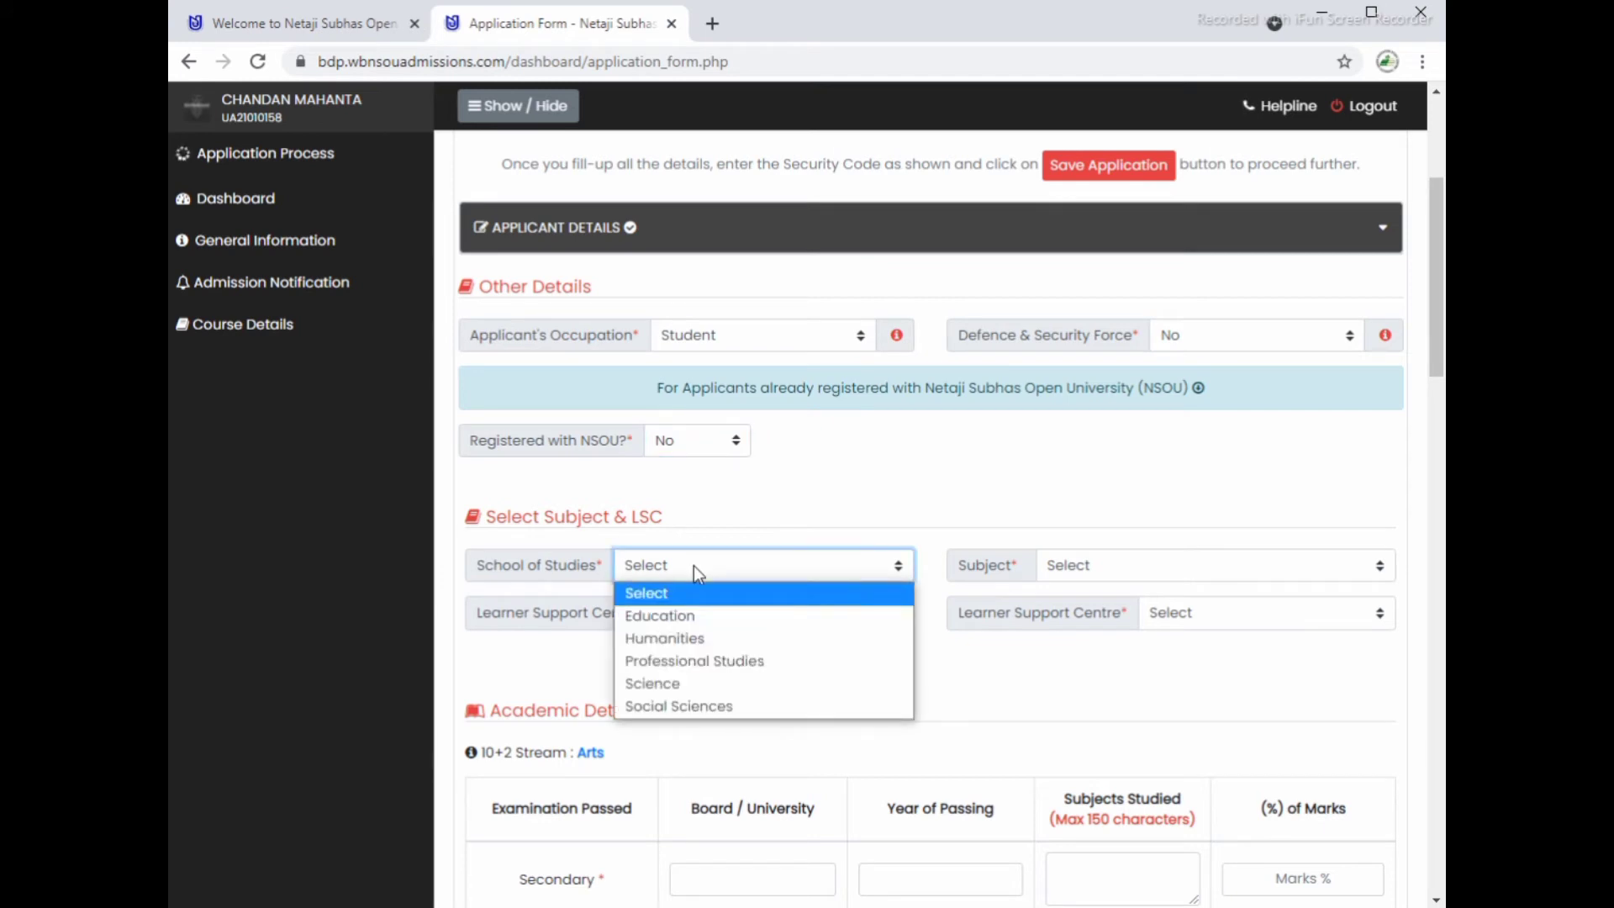
# Step: Preview the subjects under Education, Humanities, Professional Studies, Science and Social Sciences schools
pyautogui.click(668, 622)
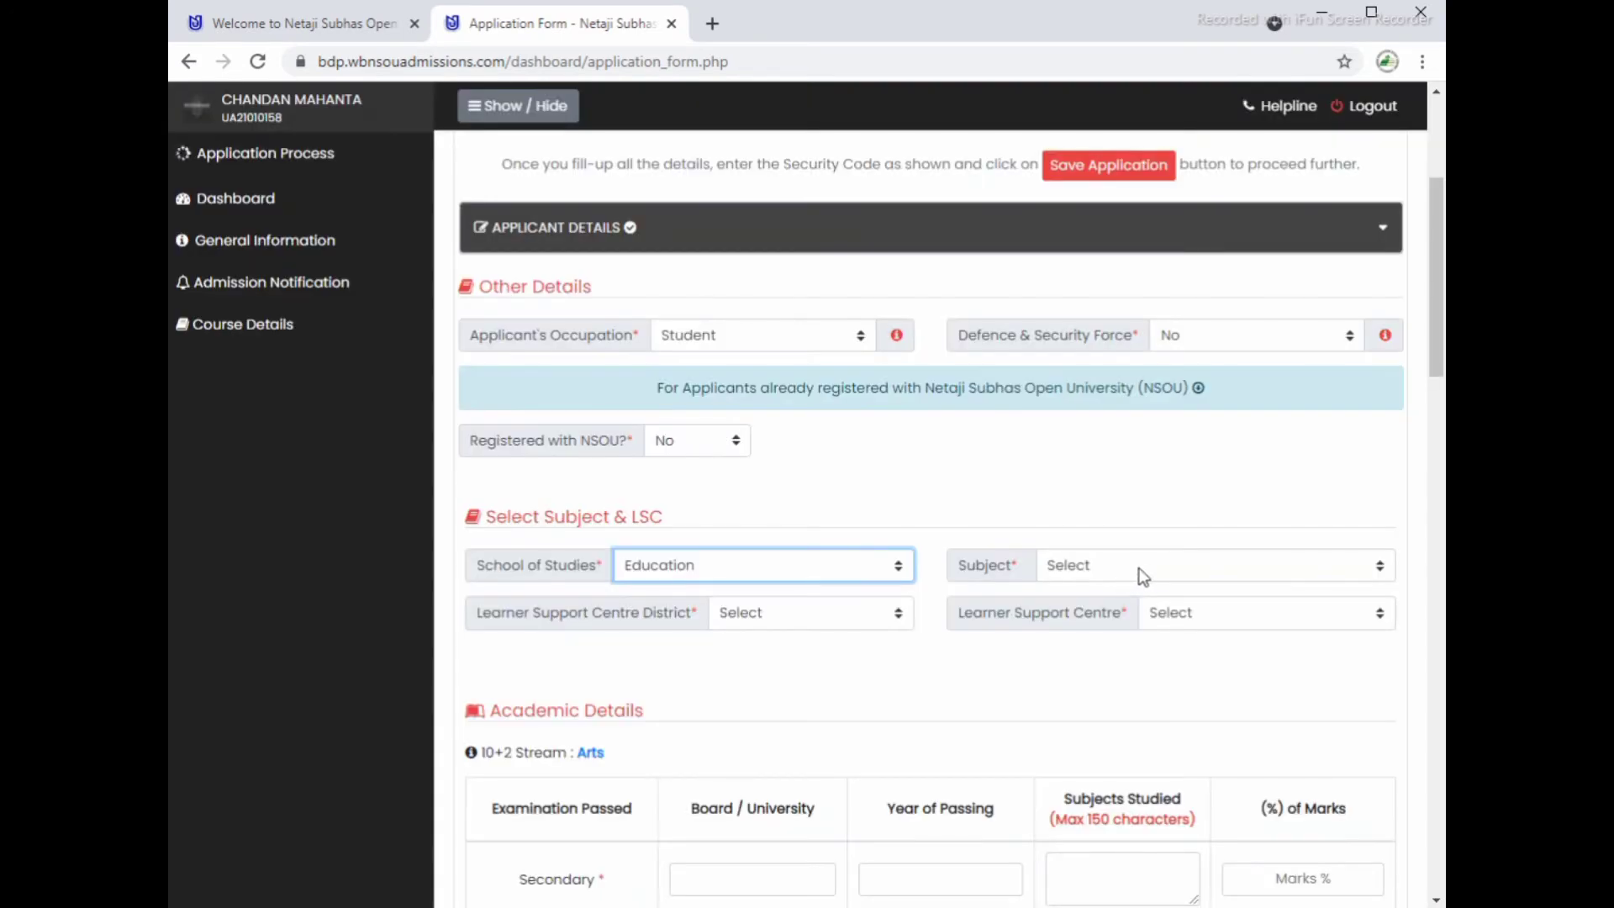
pyautogui.click(1148, 568)
pyautogui.click(783, 573)
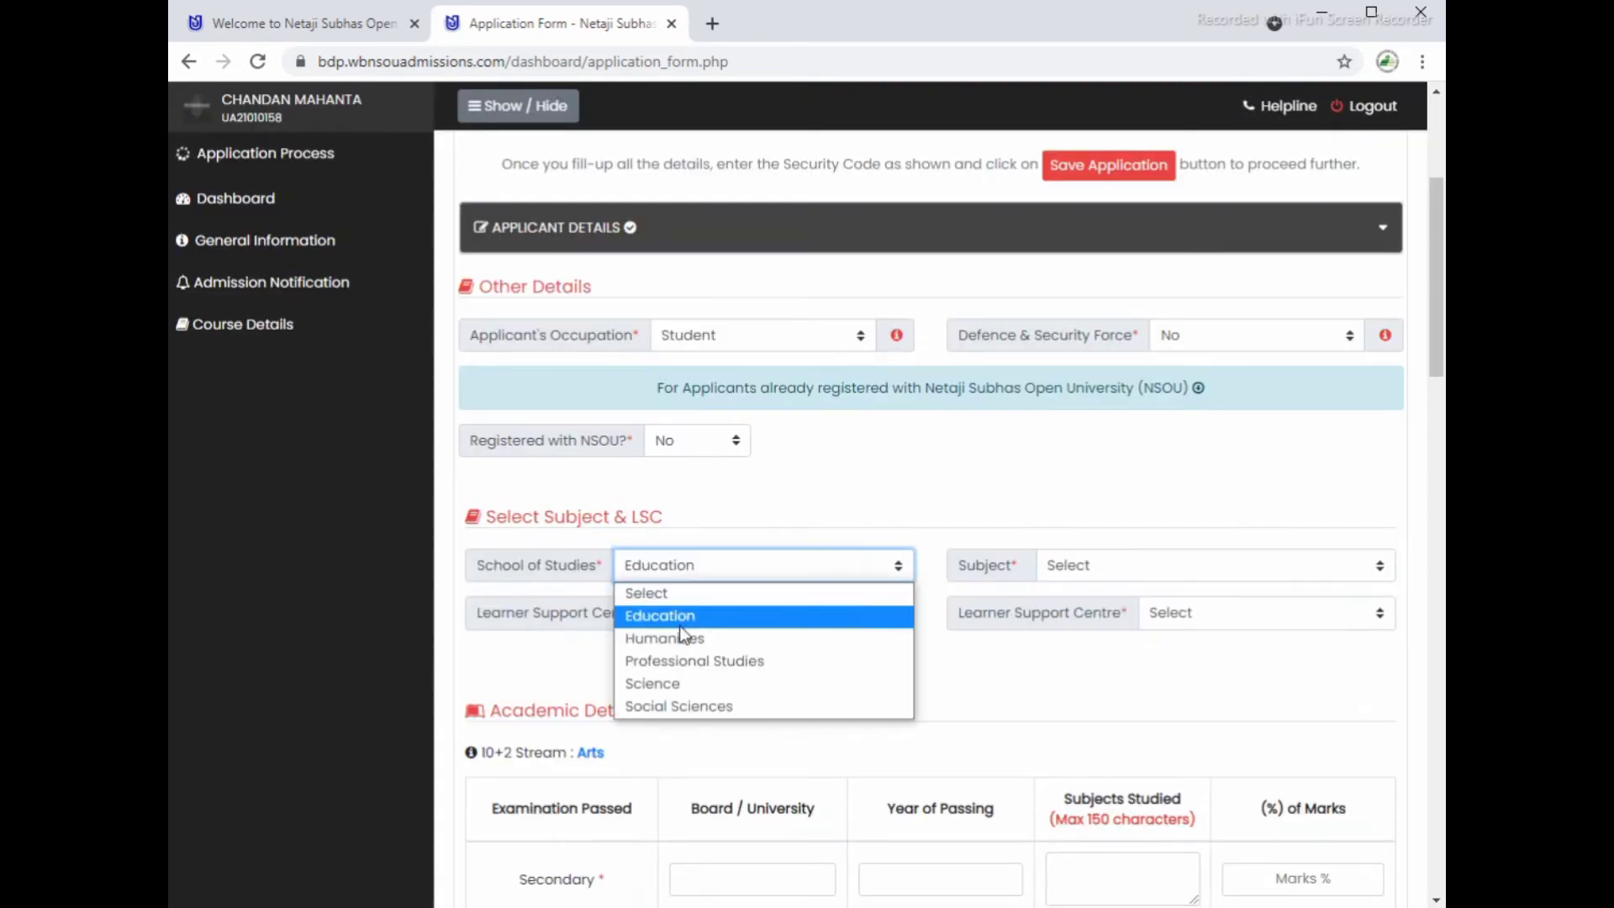
pyautogui.click(678, 641)
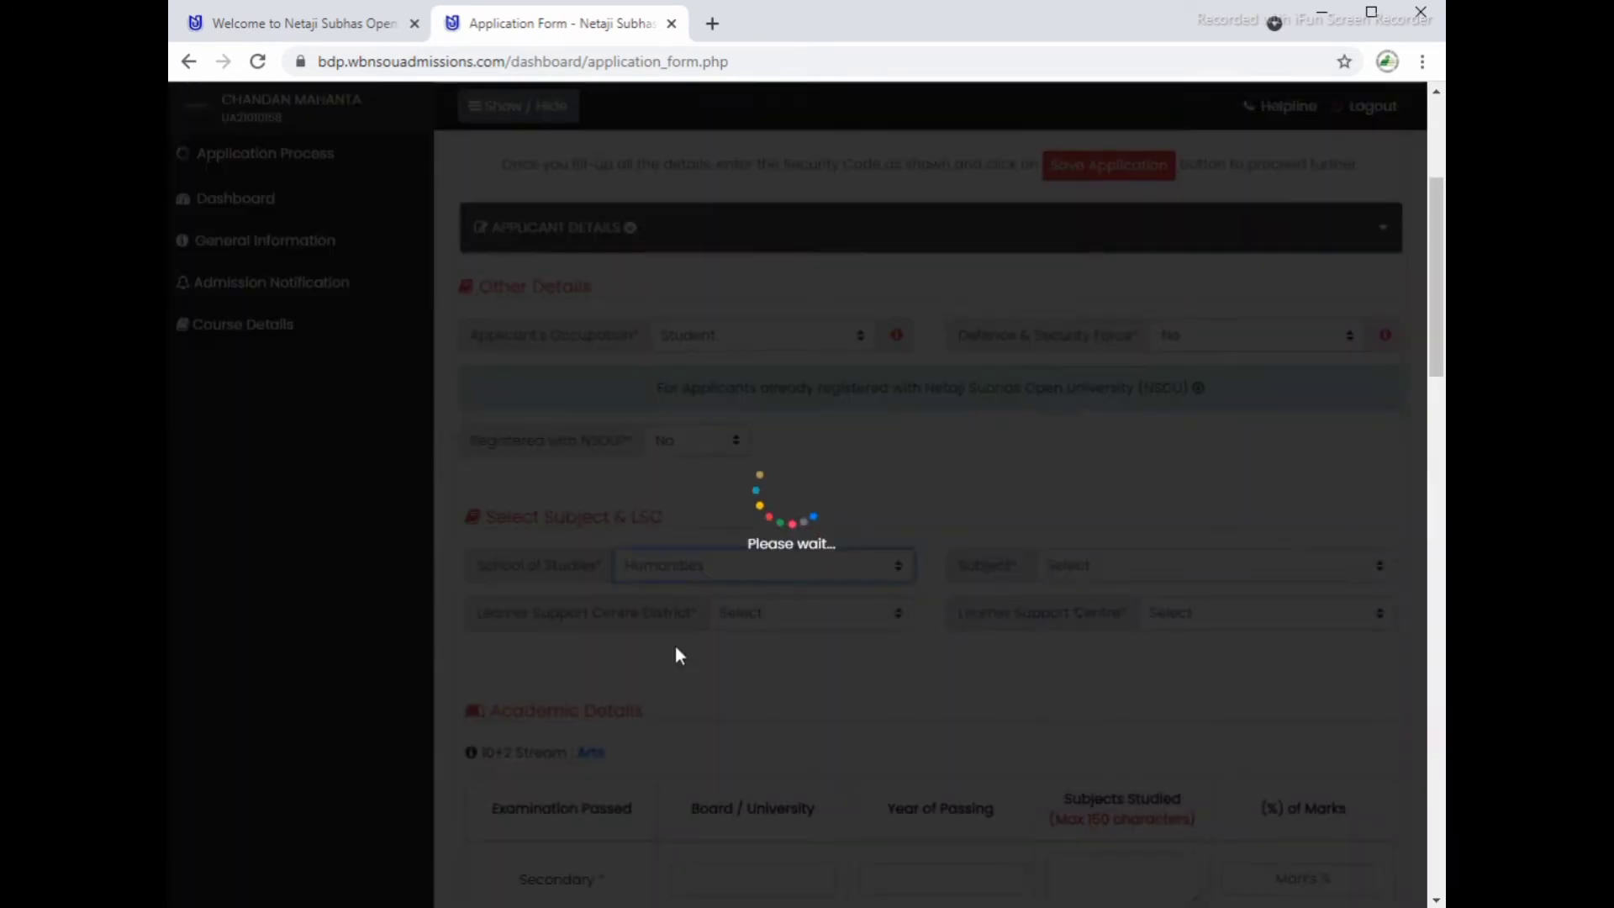
pyautogui.click(1137, 568)
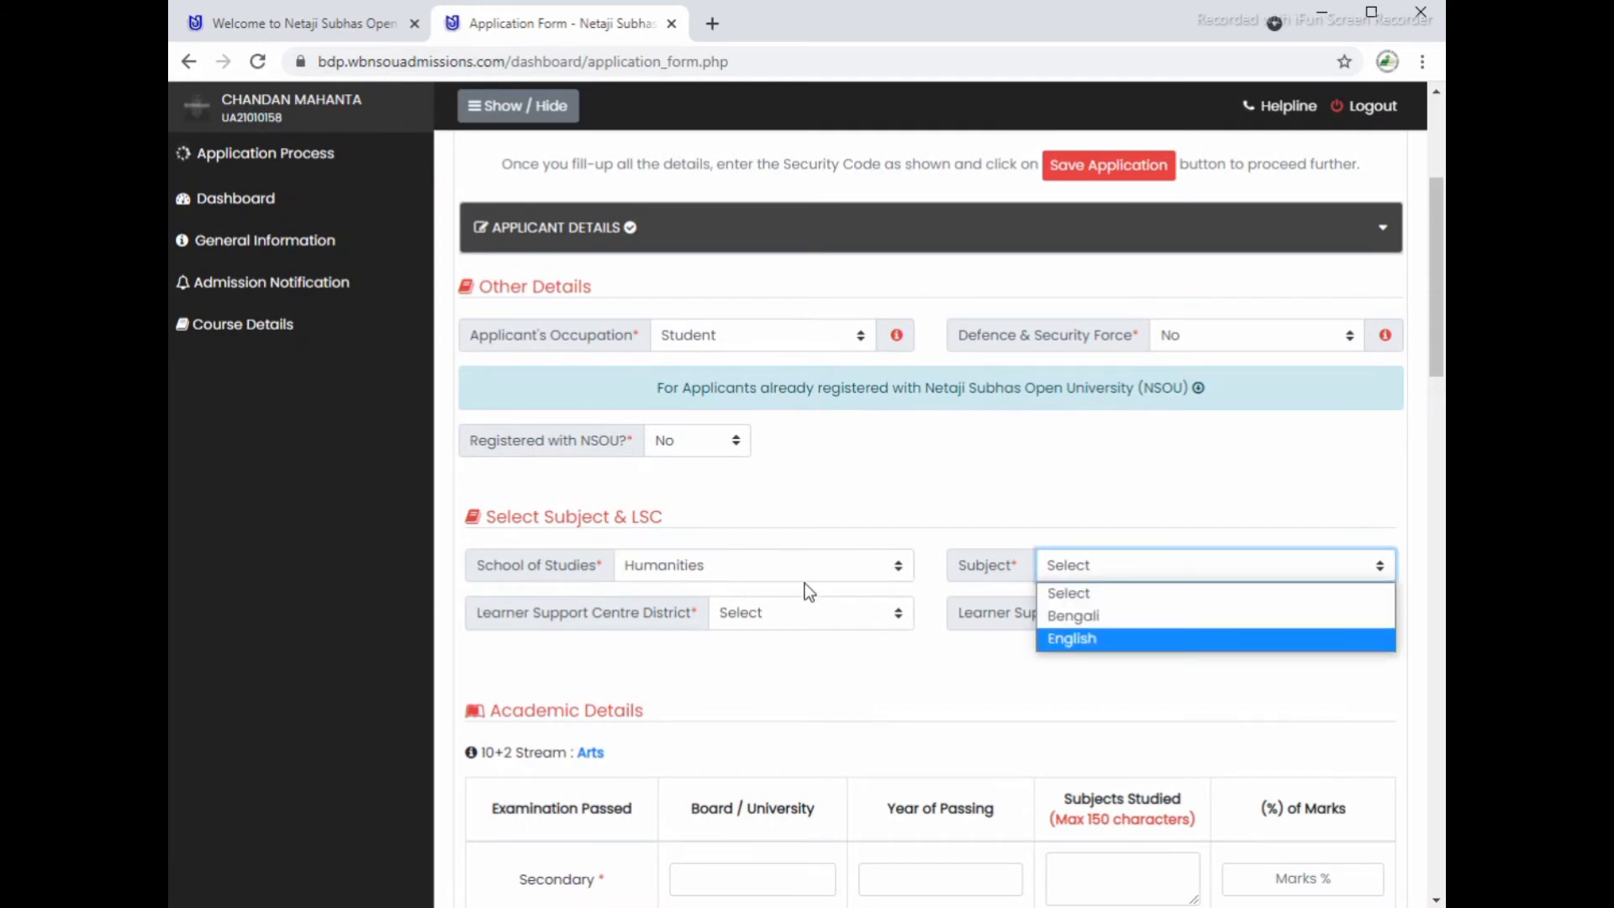
pyautogui.click(770, 567)
pyautogui.click(705, 661)
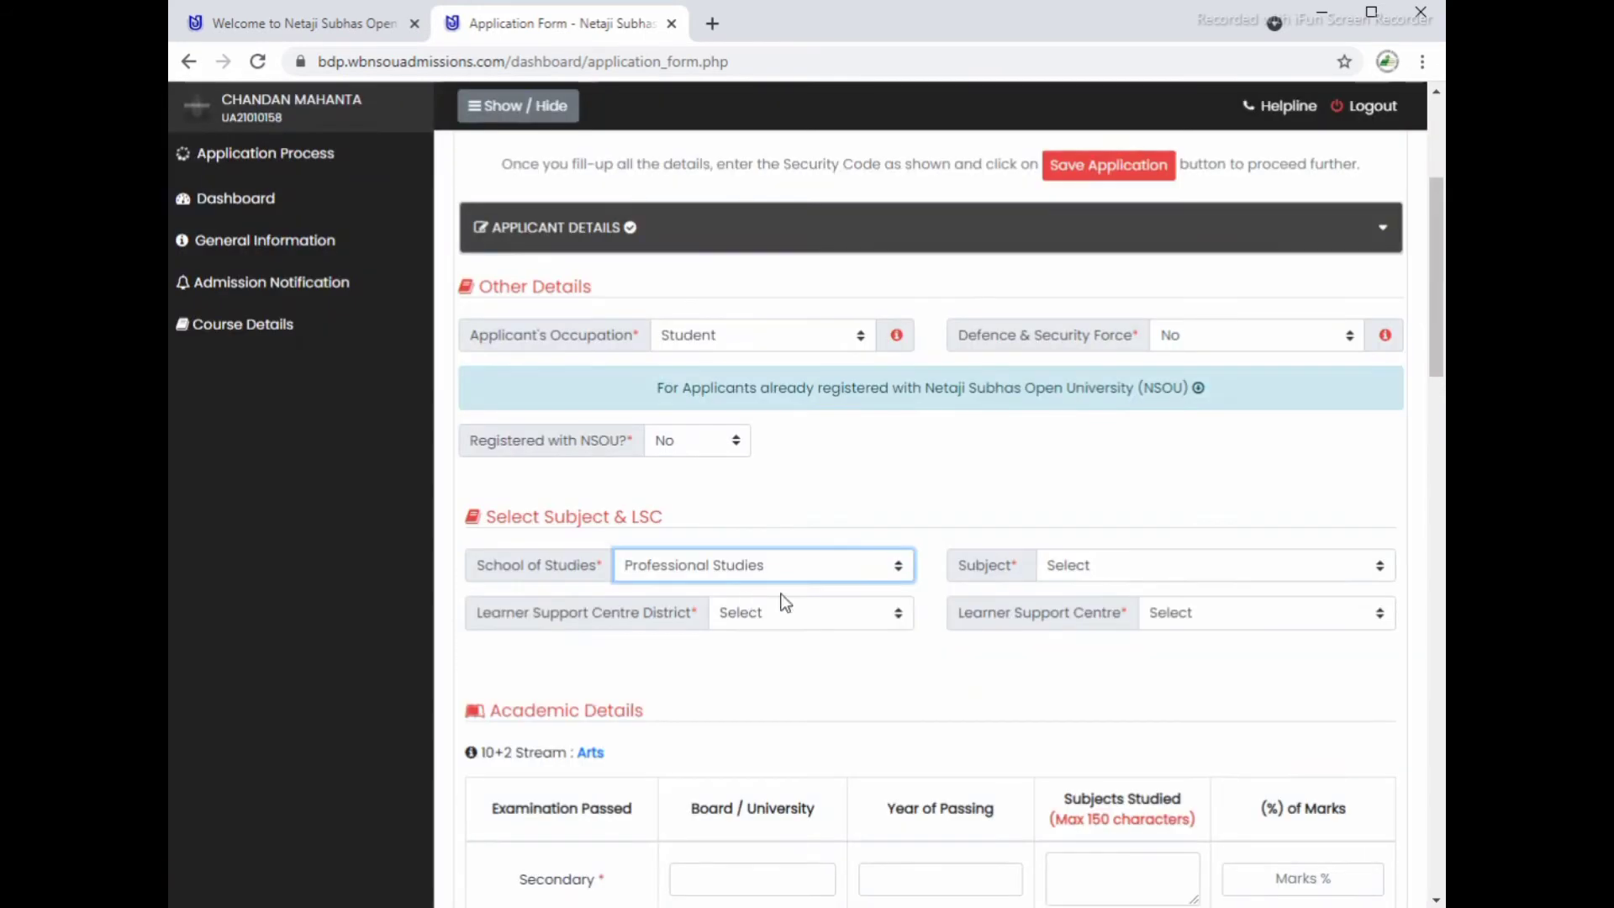
pyautogui.click(1105, 573)
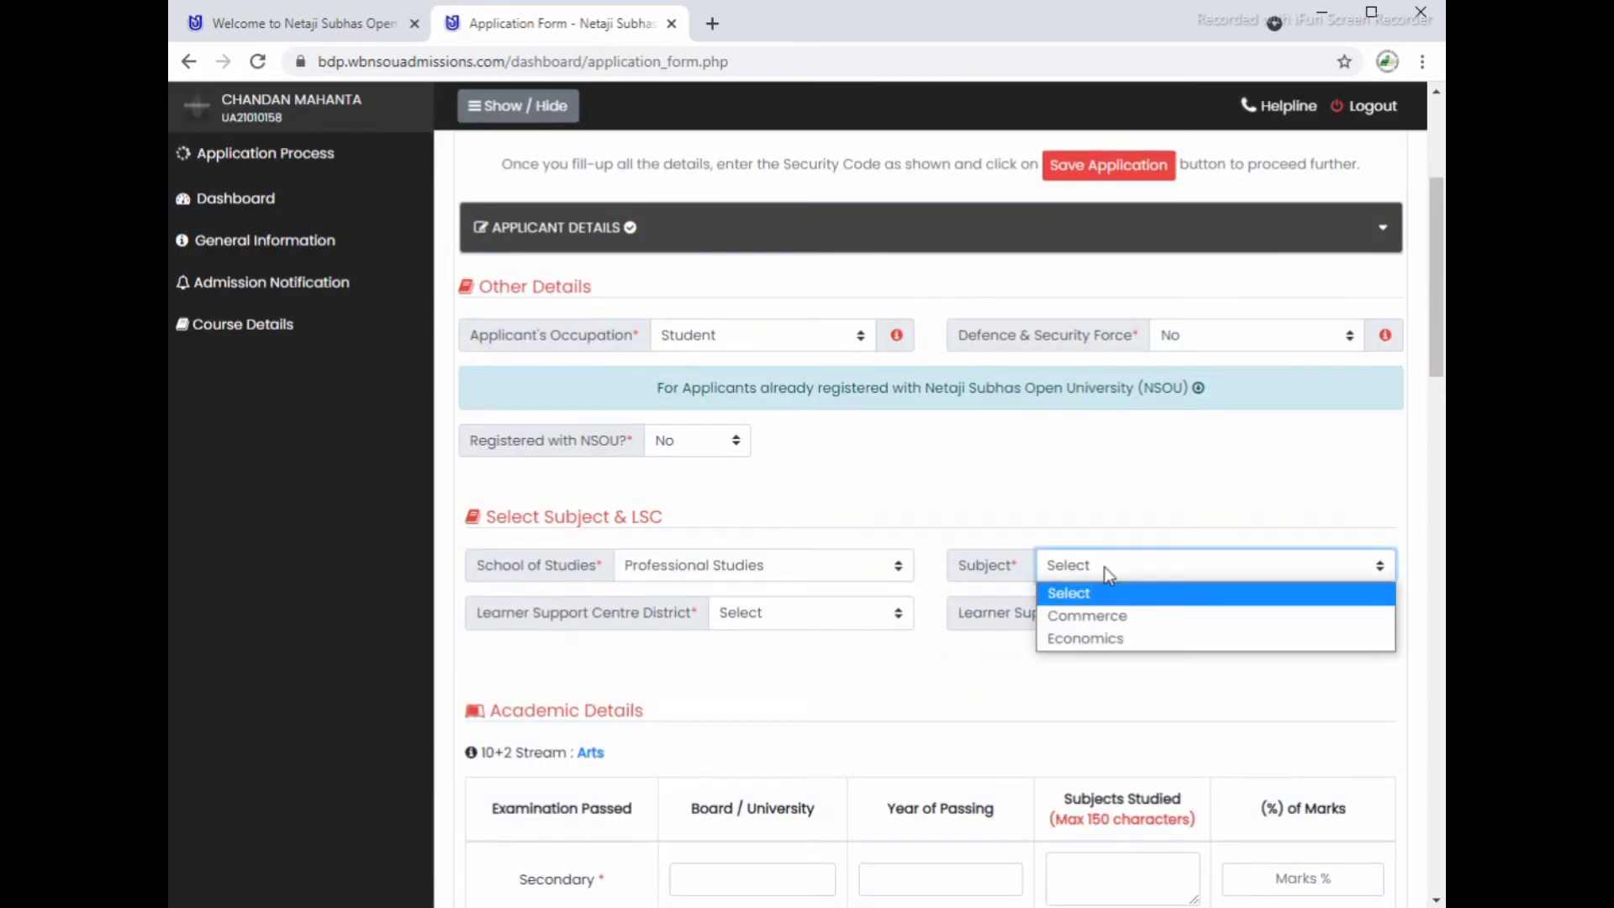
pyautogui.click(820, 567)
pyautogui.click(697, 682)
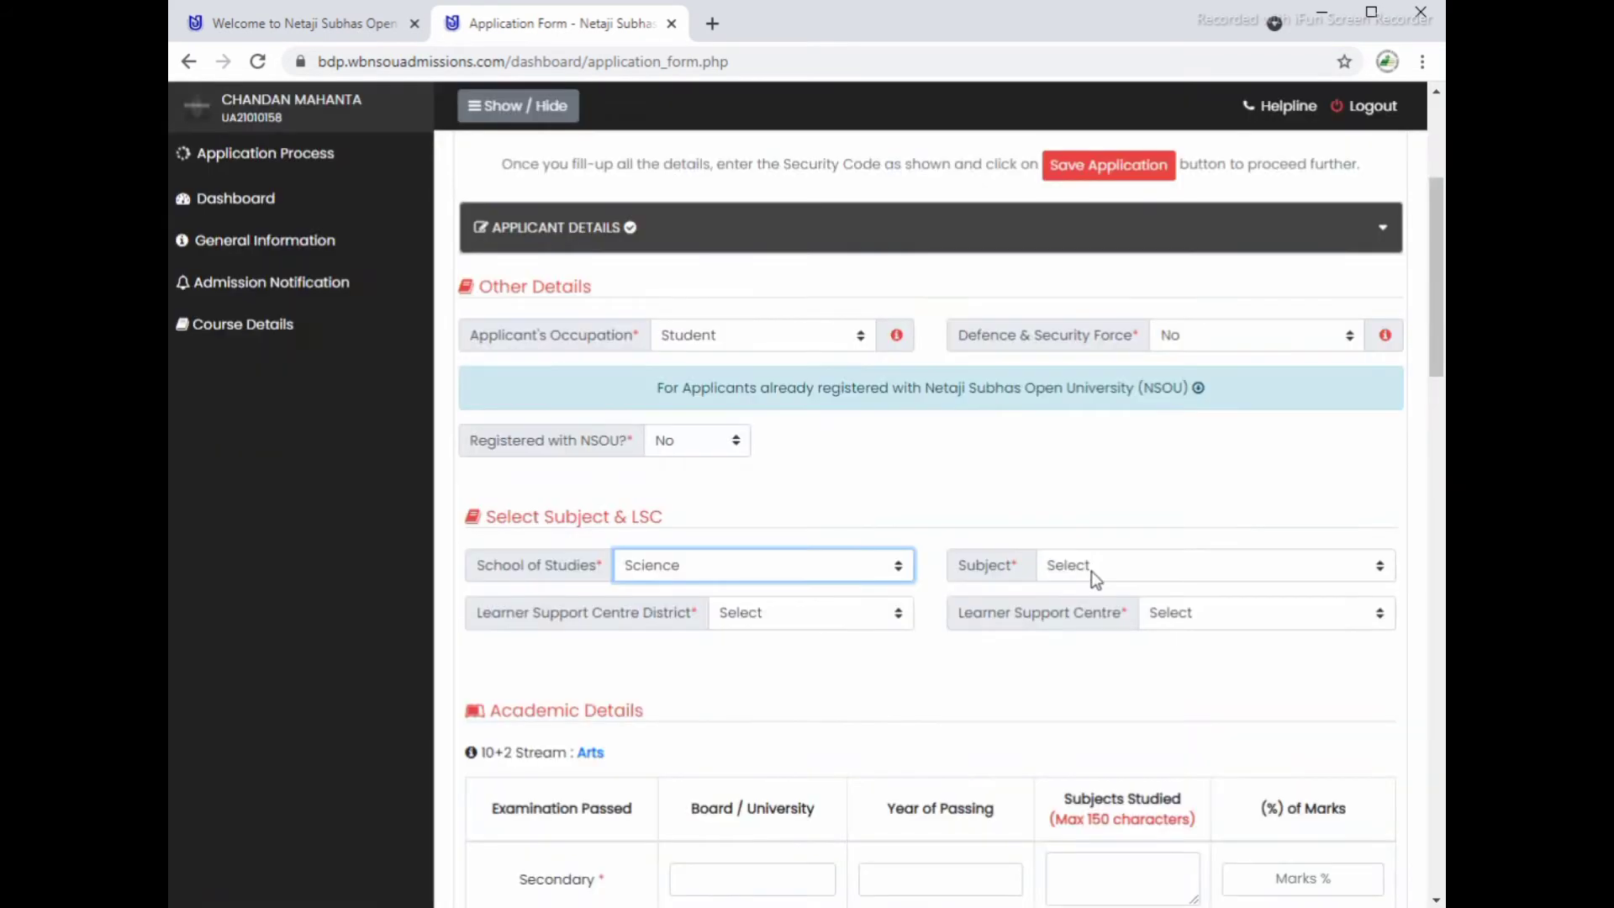
pyautogui.click(1095, 568)
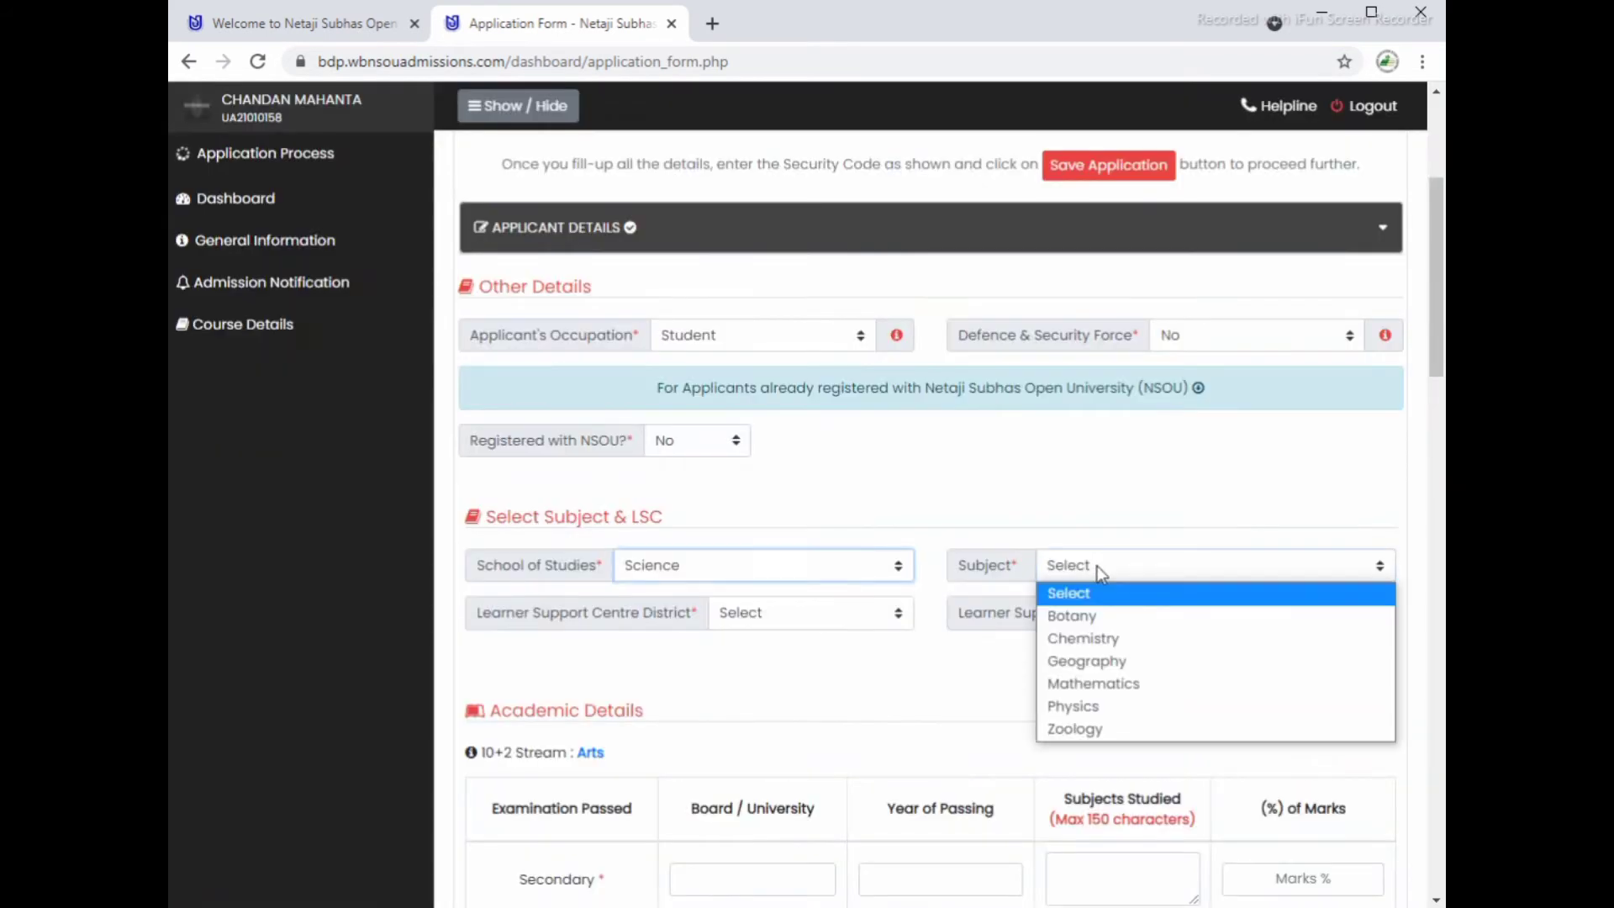
pyautogui.click(785, 566)
pyautogui.click(747, 704)
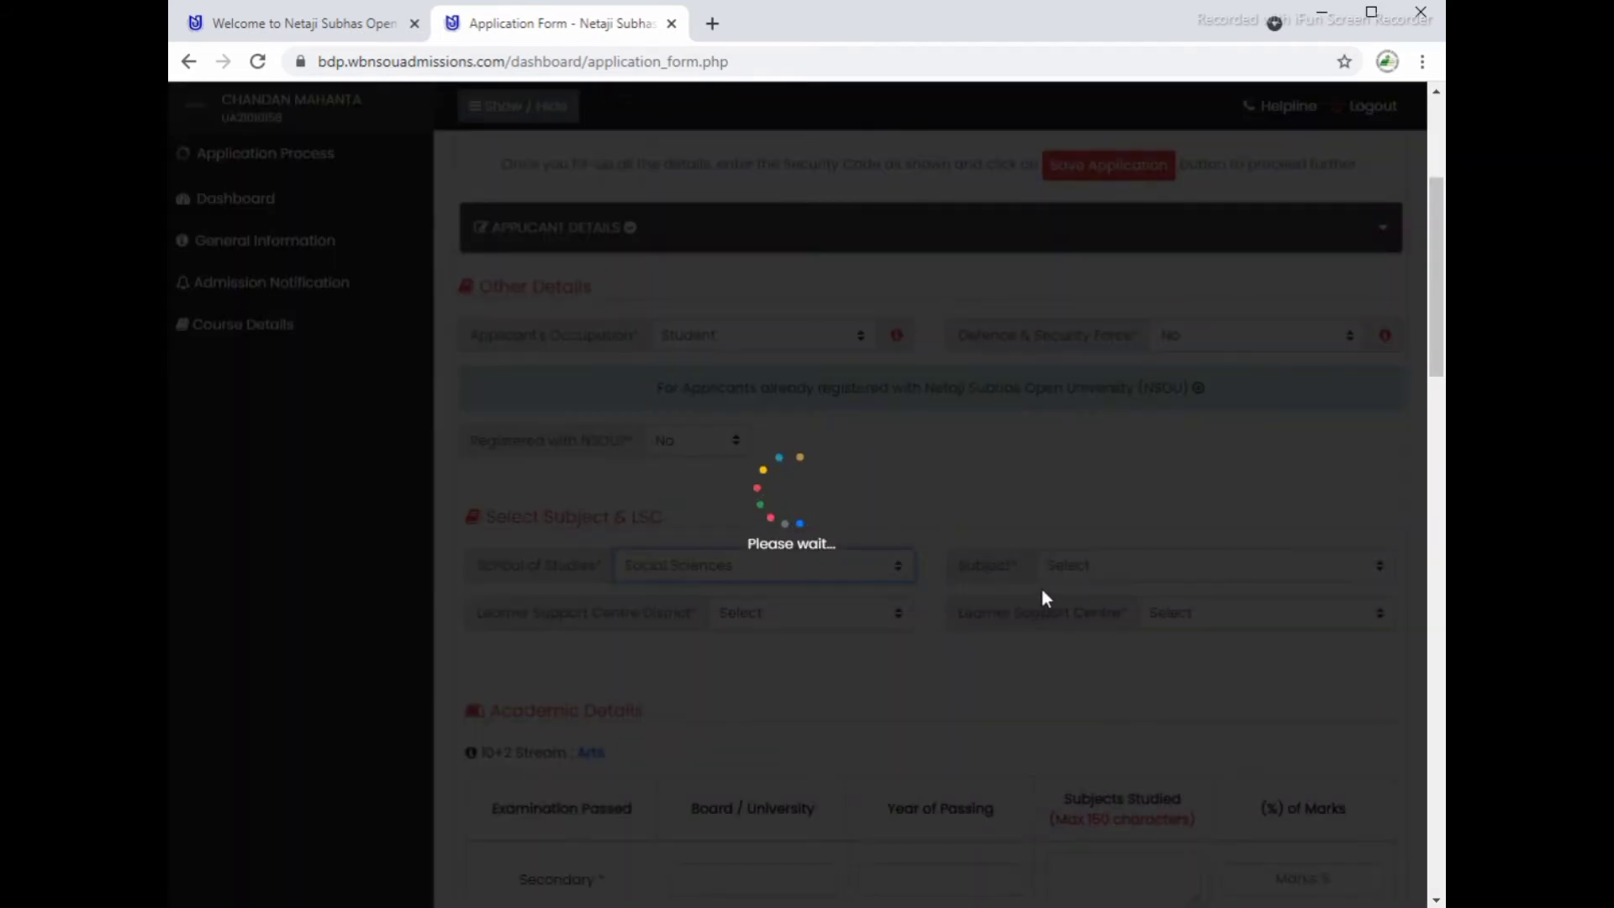
pyautogui.click(1093, 566)
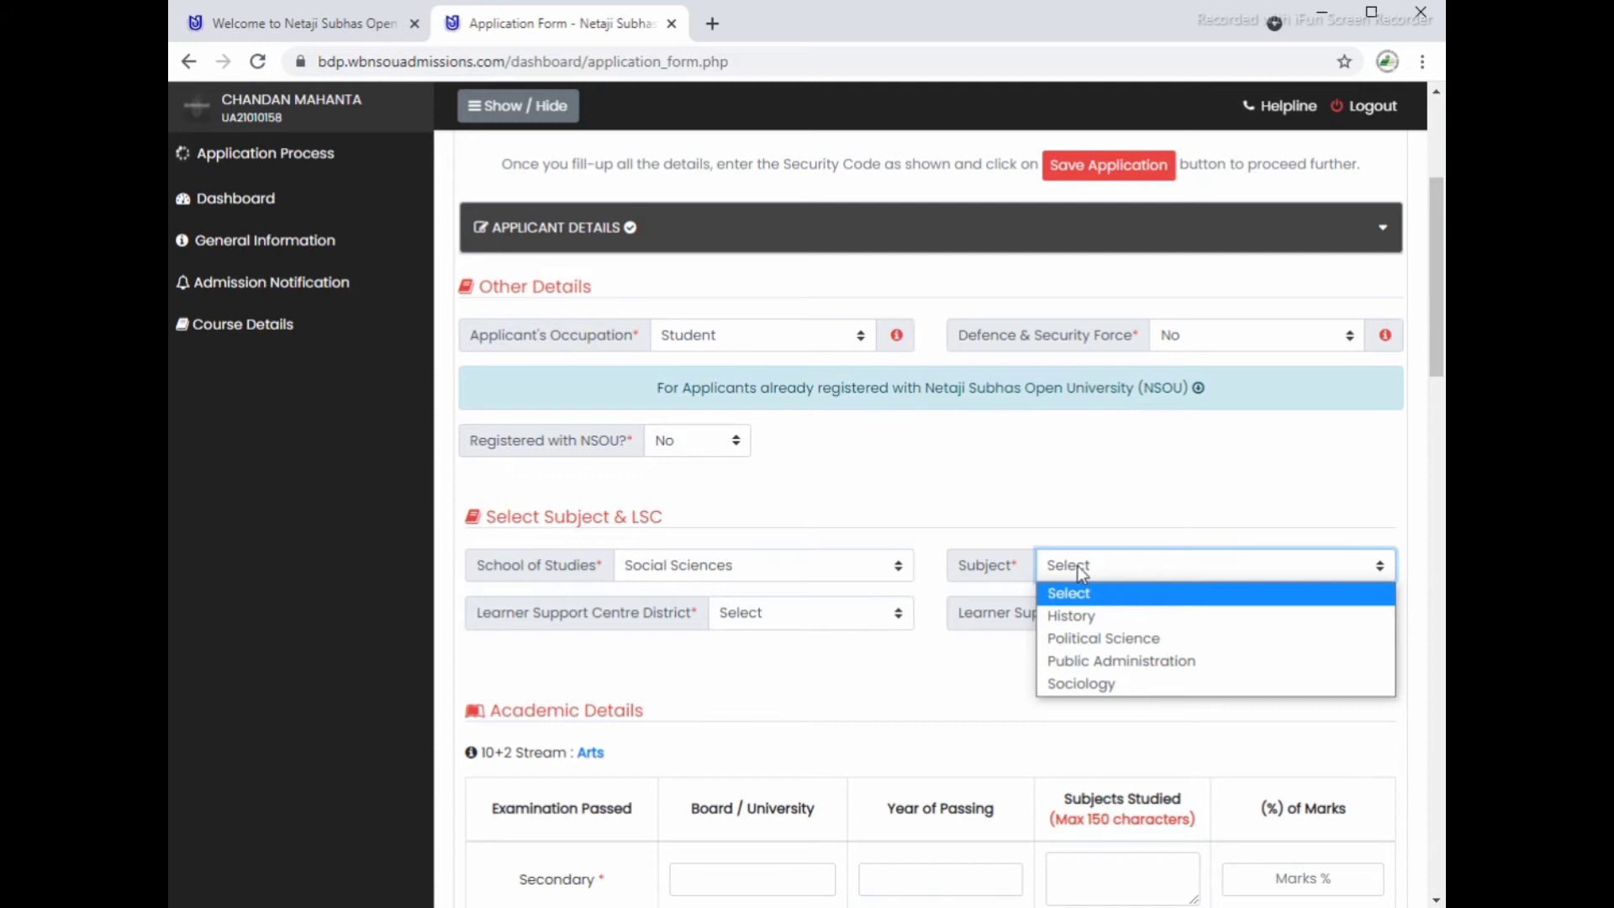
# Step: Select Humanities as the school of studies and Bengali as the subject
pyautogui.click(826, 567)
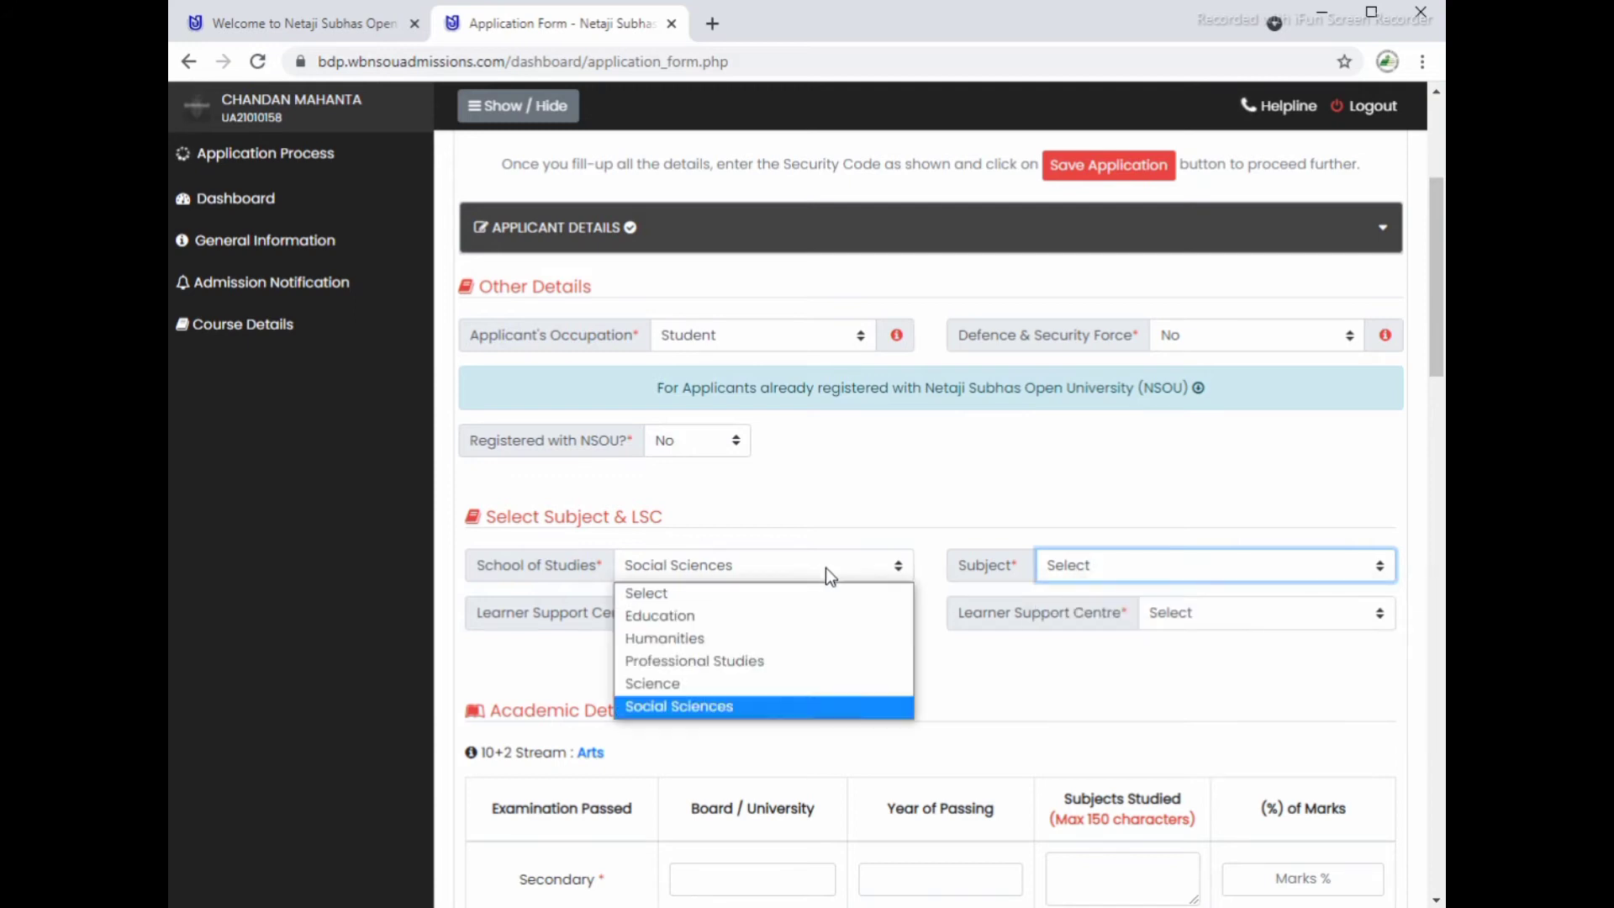
pyautogui.click(684, 639)
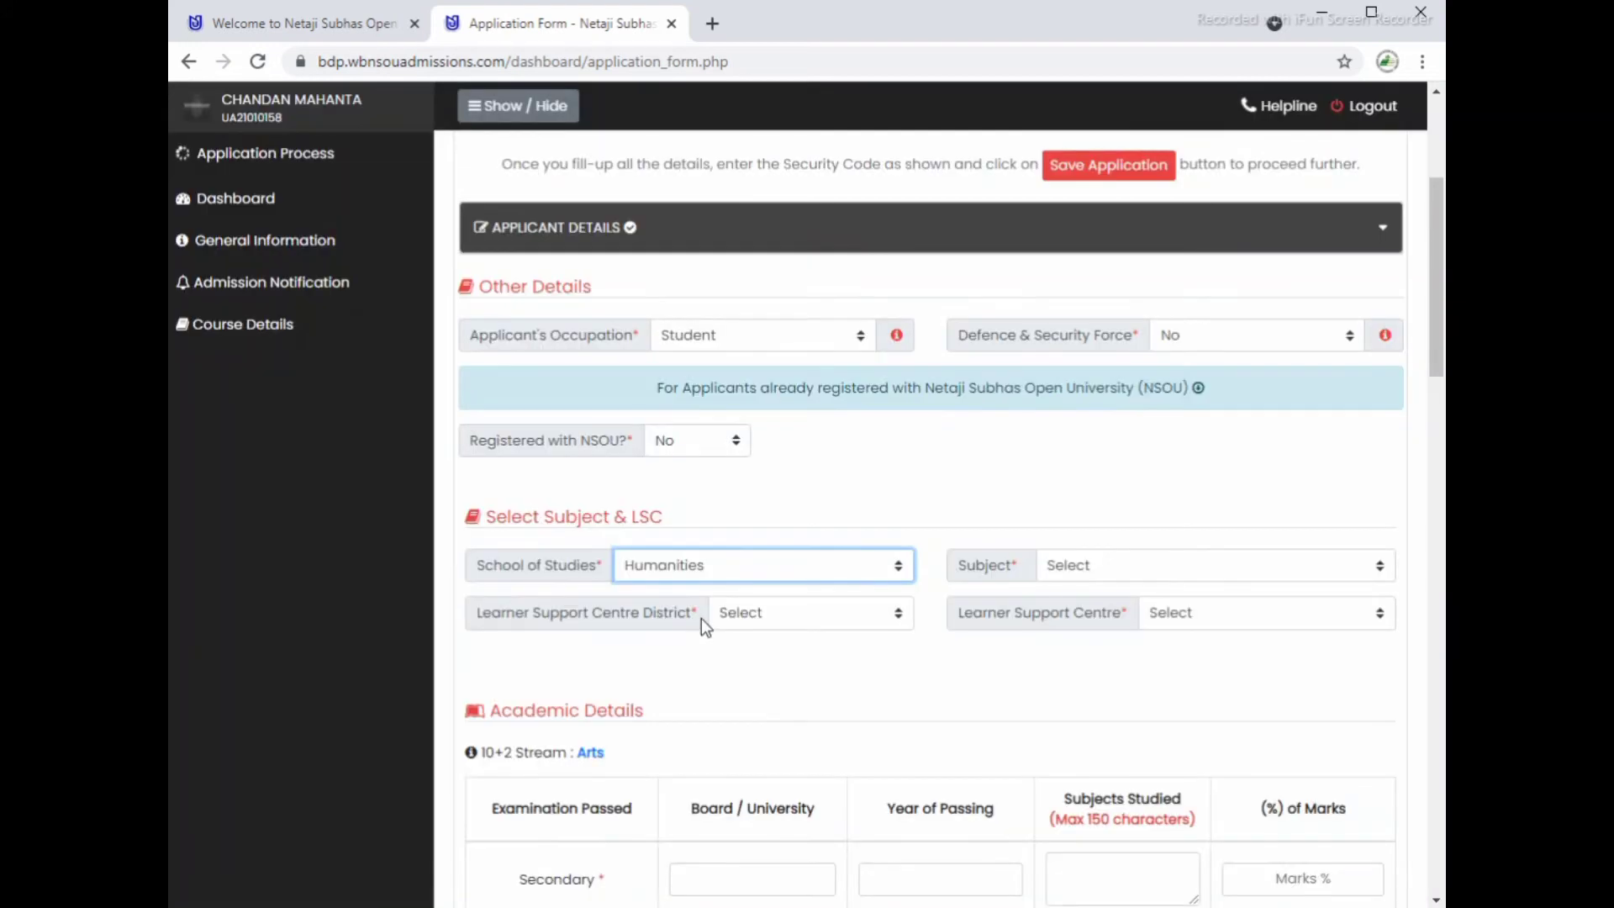
pyautogui.click(1080, 572)
pyautogui.click(1084, 619)
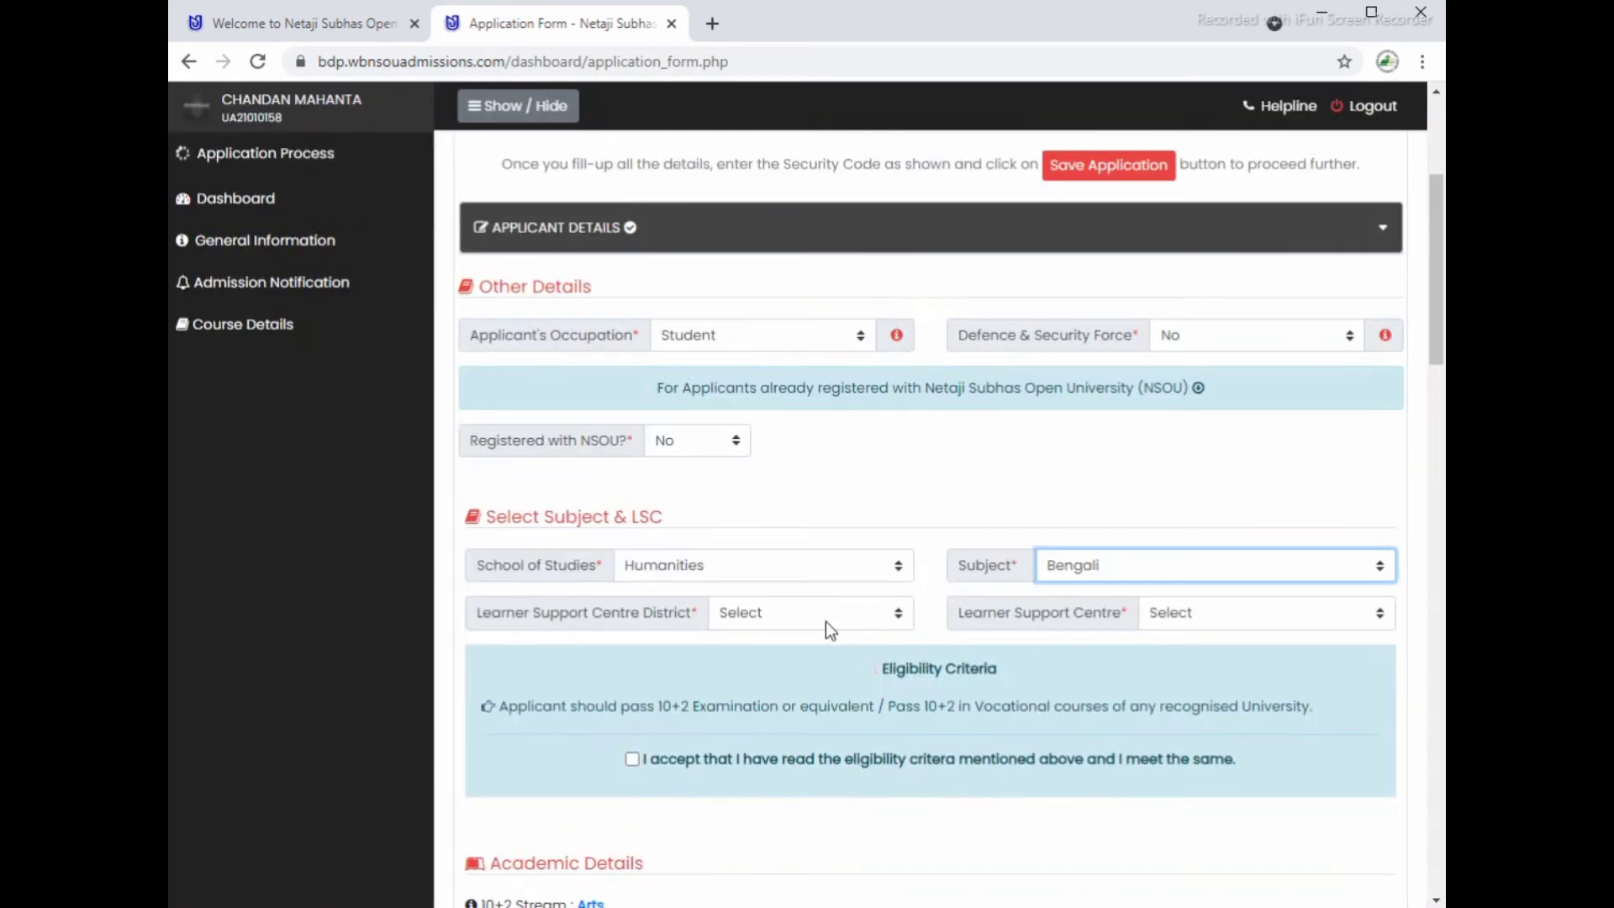
# Step: Choose the Paschim Medinipur district and the Raja N.L. Khan Womens' College centre, then accept eligibility
pyautogui.click(814, 613)
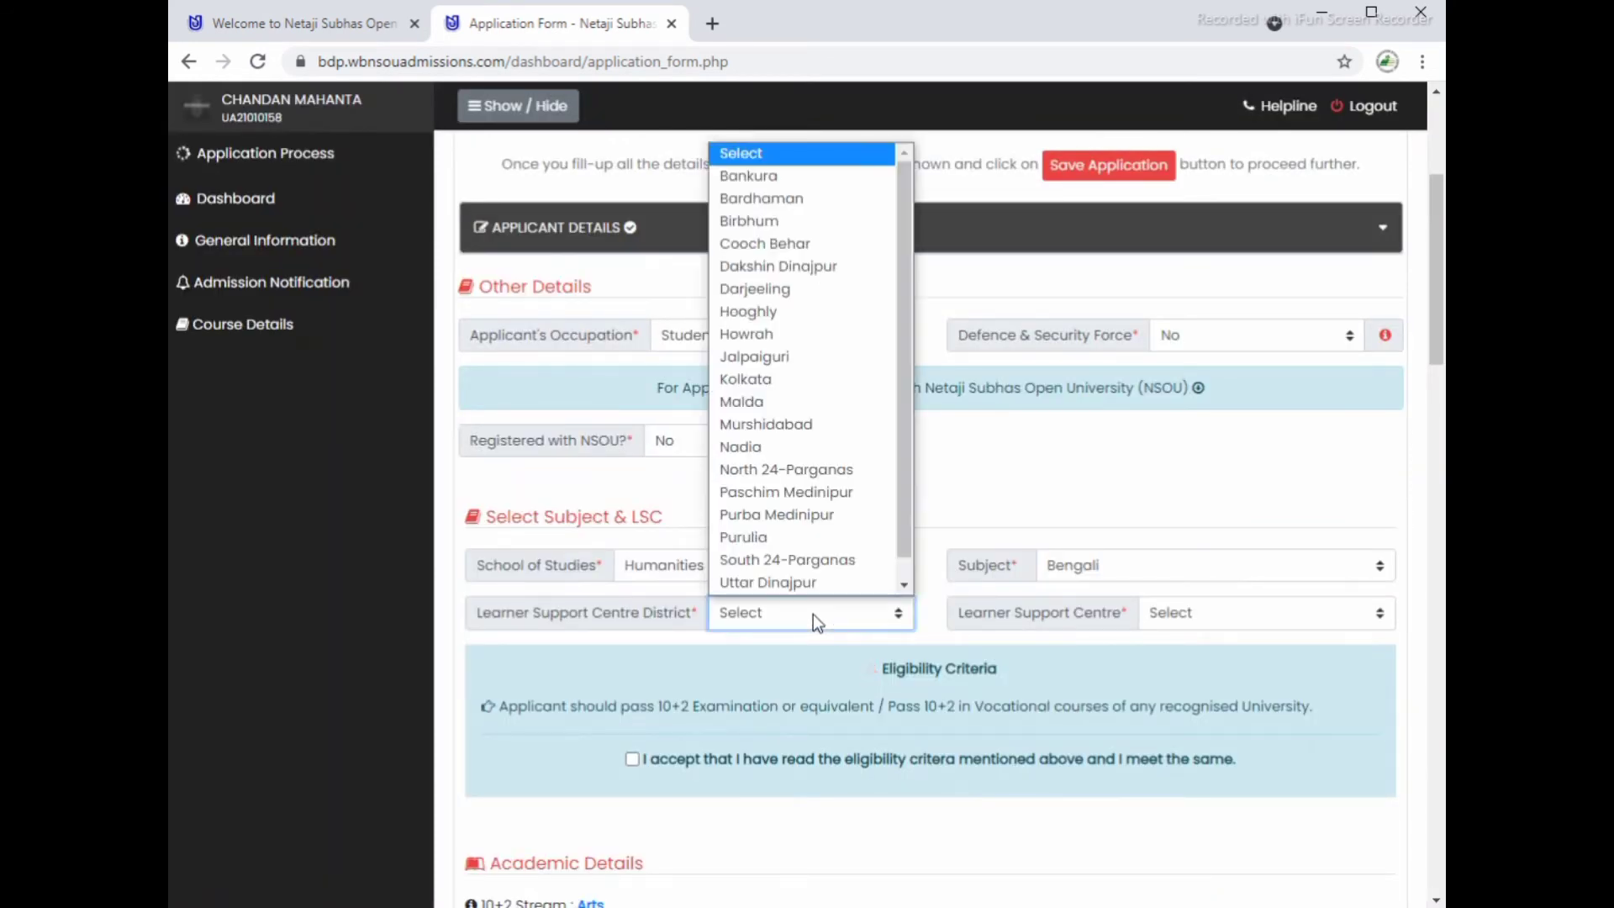
pyautogui.scroll(-1, 814, 592)
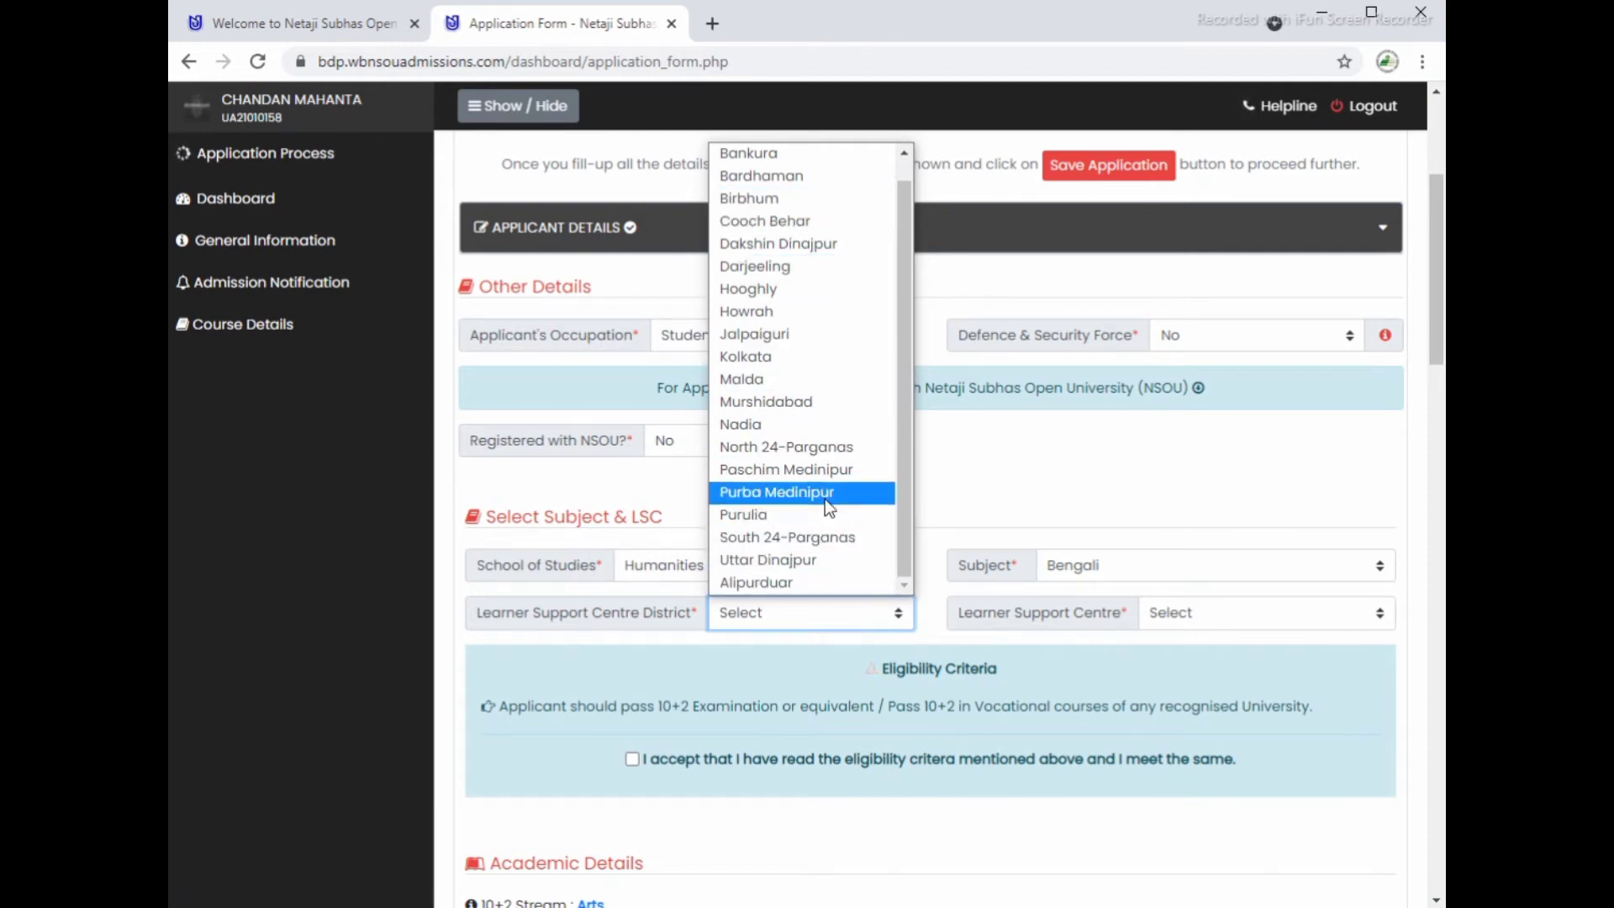
pyautogui.click(819, 472)
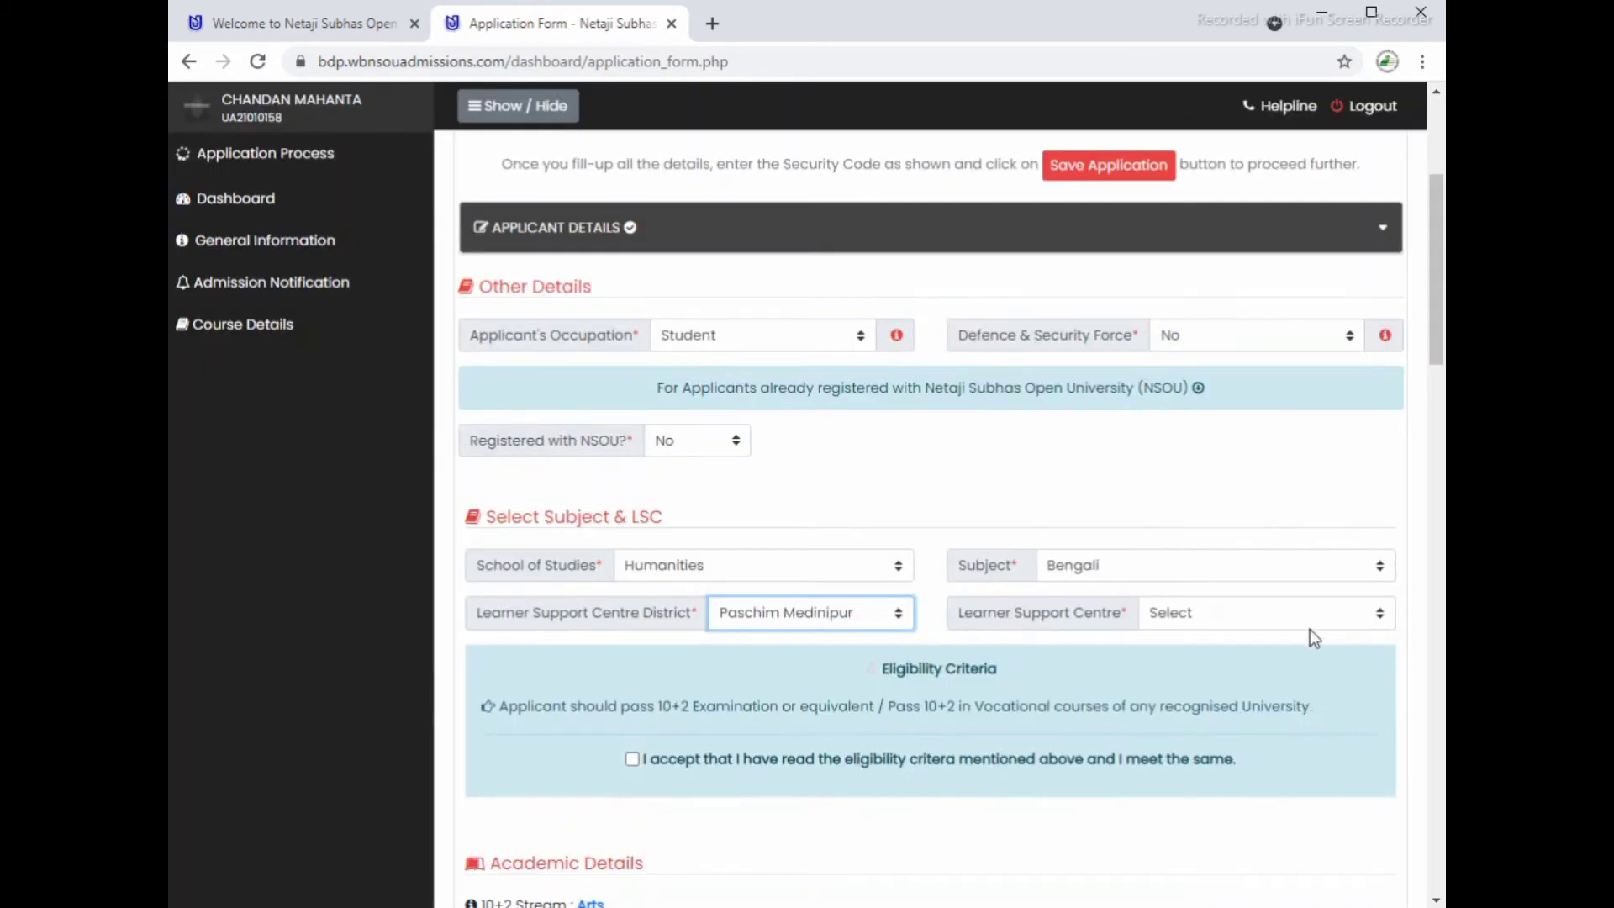
pyautogui.click(1300, 613)
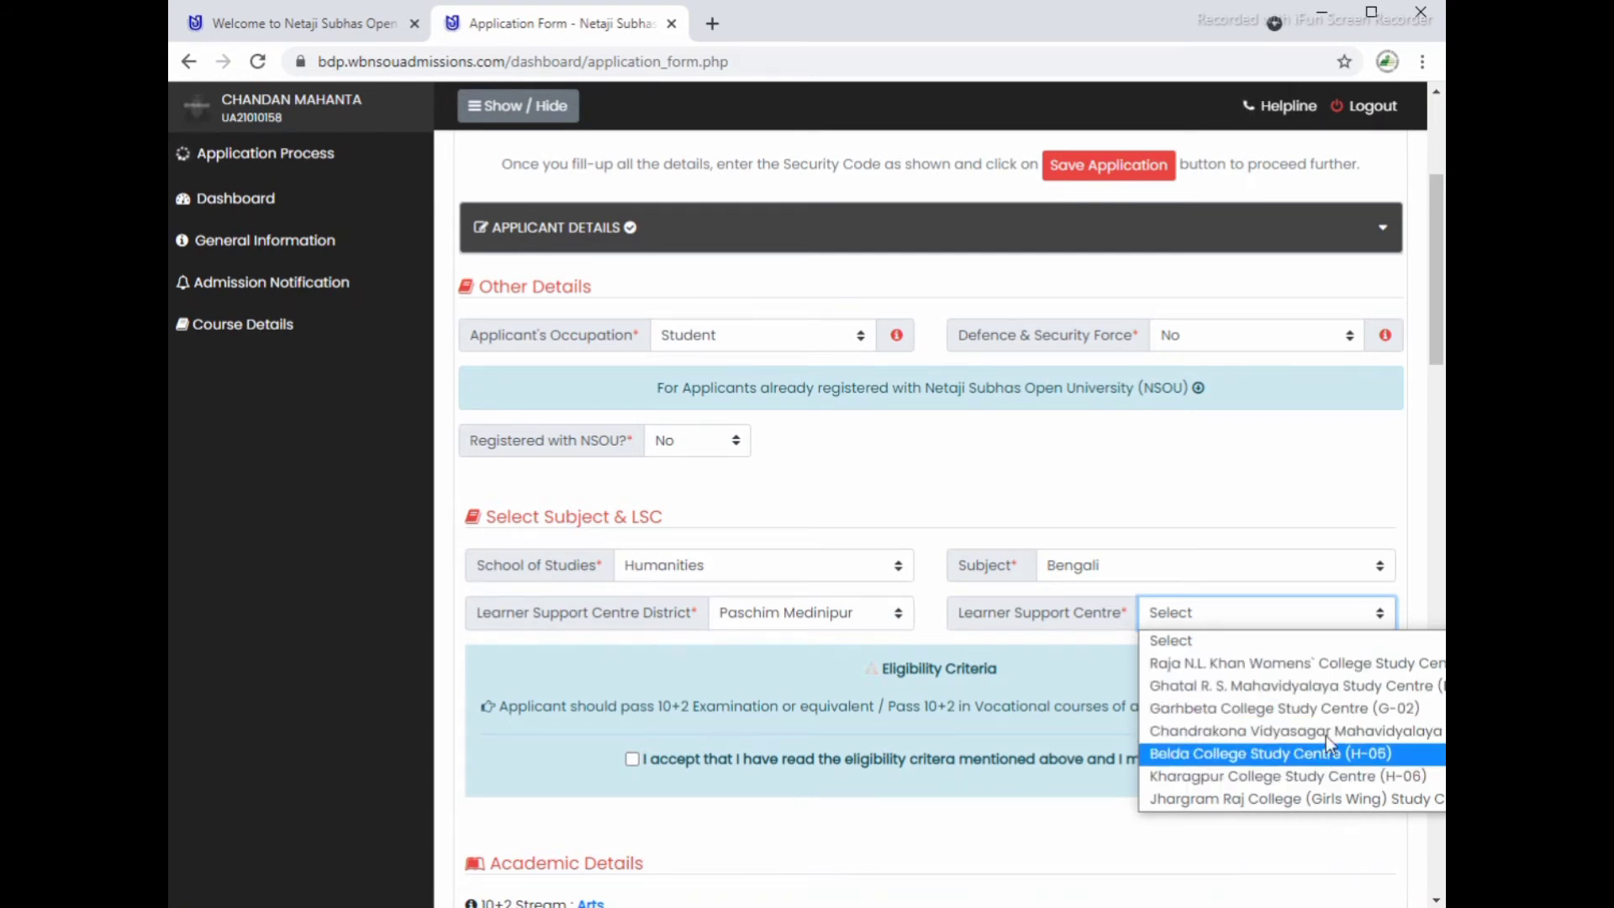
pyautogui.click(1310, 669)
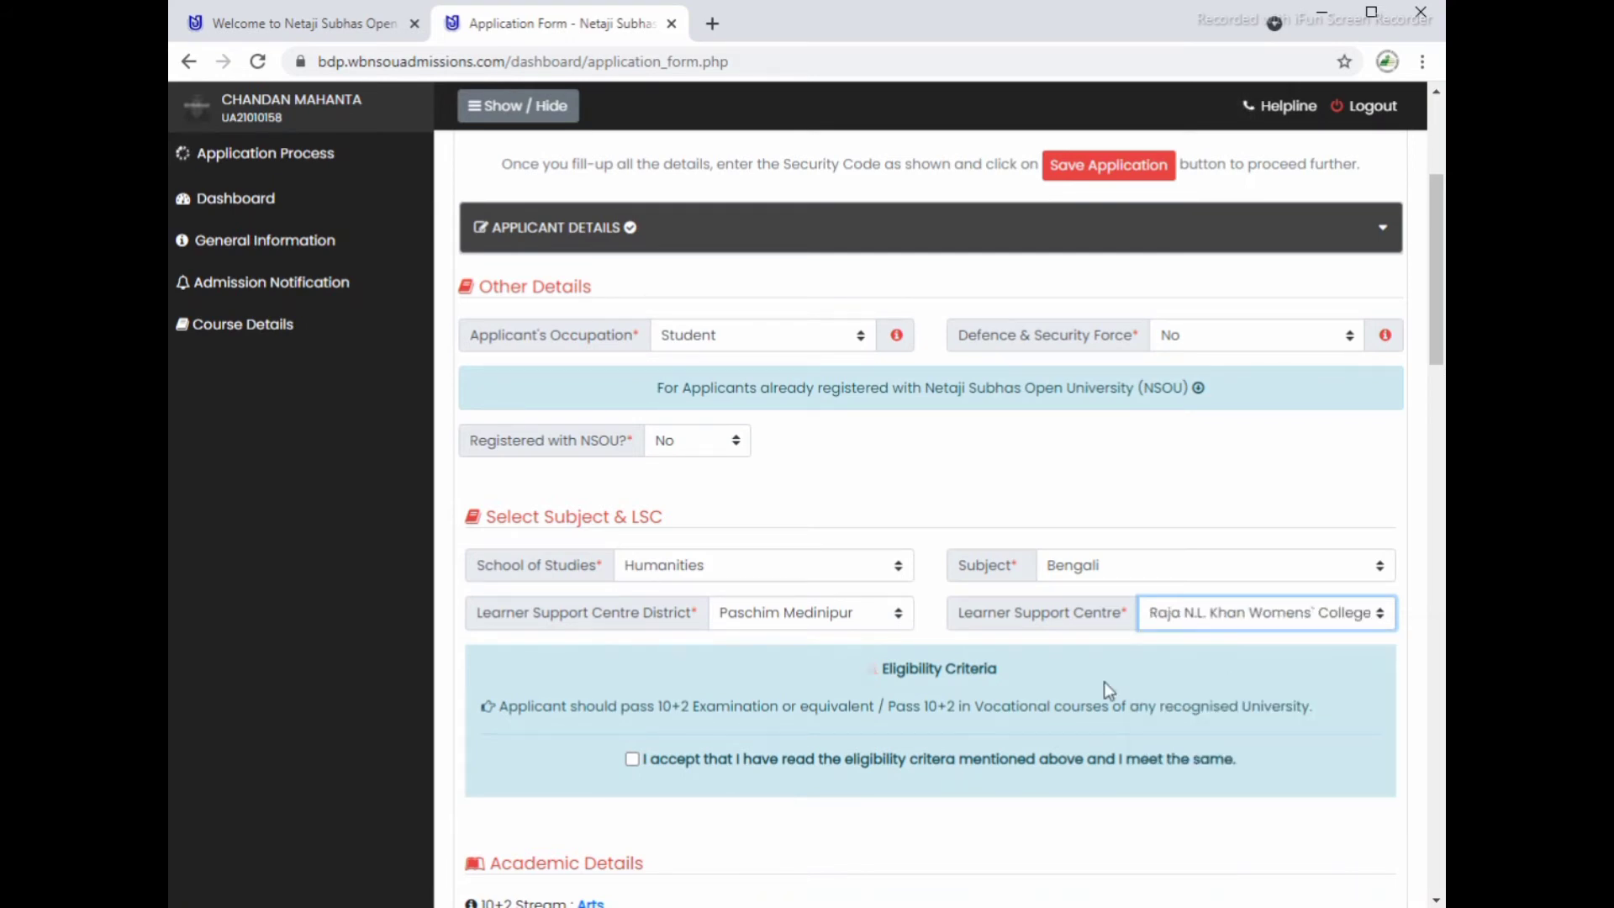
pyautogui.click(632, 759)
# Step: Check the academic rows: Secondary 74.63%, and Higher Secondary passed 2010 with 70.6%
pyautogui.scroll(-5, 891, 756)
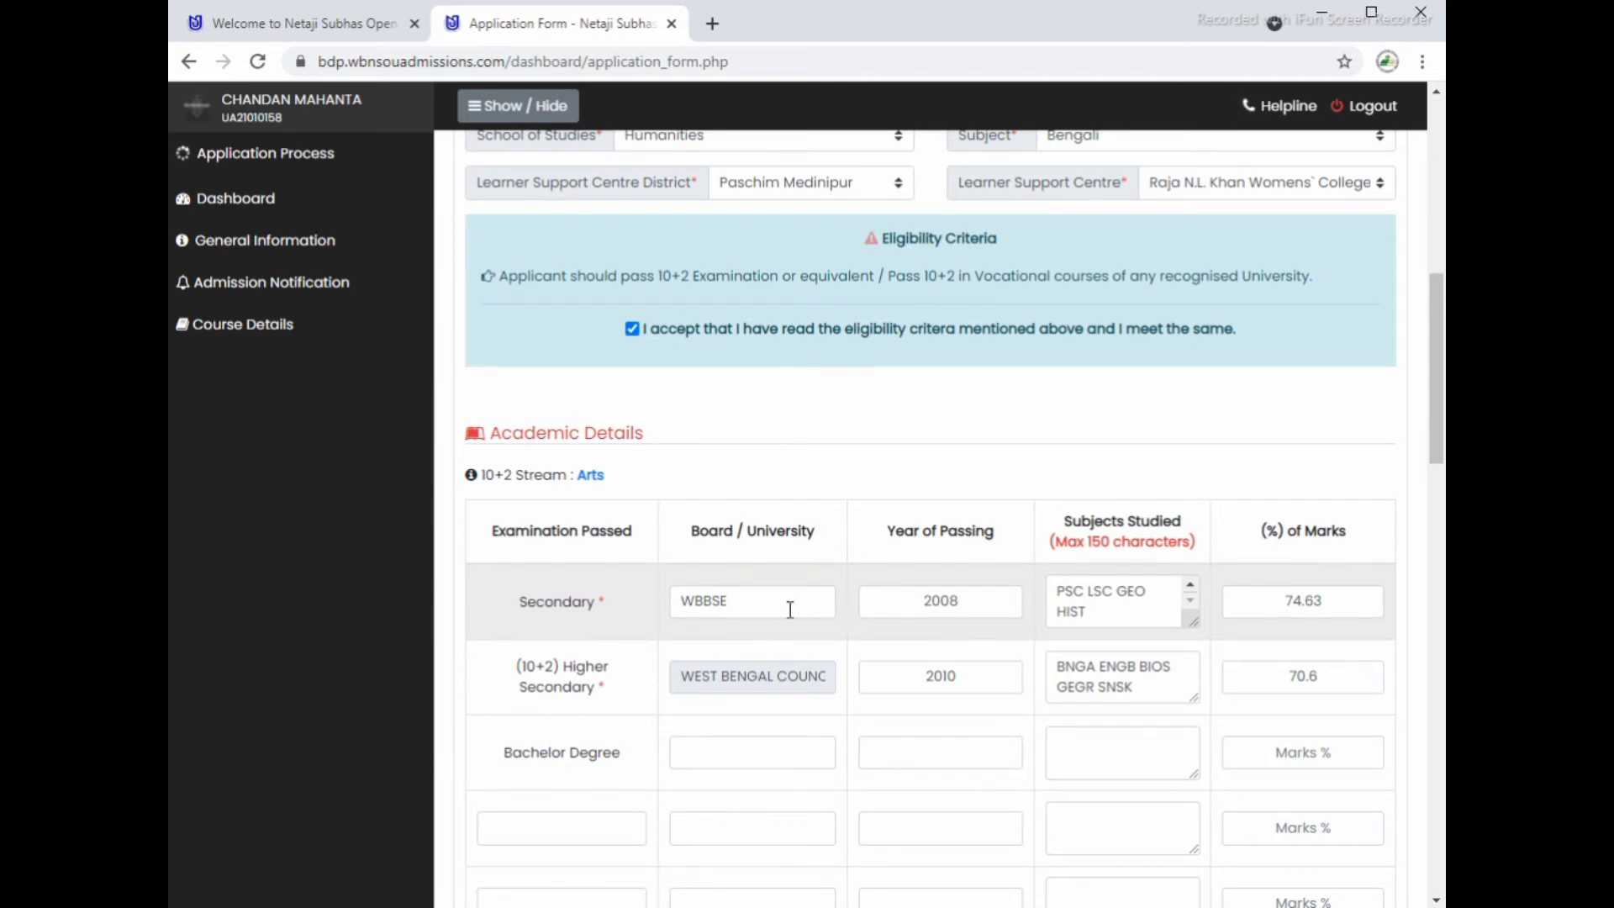
pyautogui.click(1191, 585)
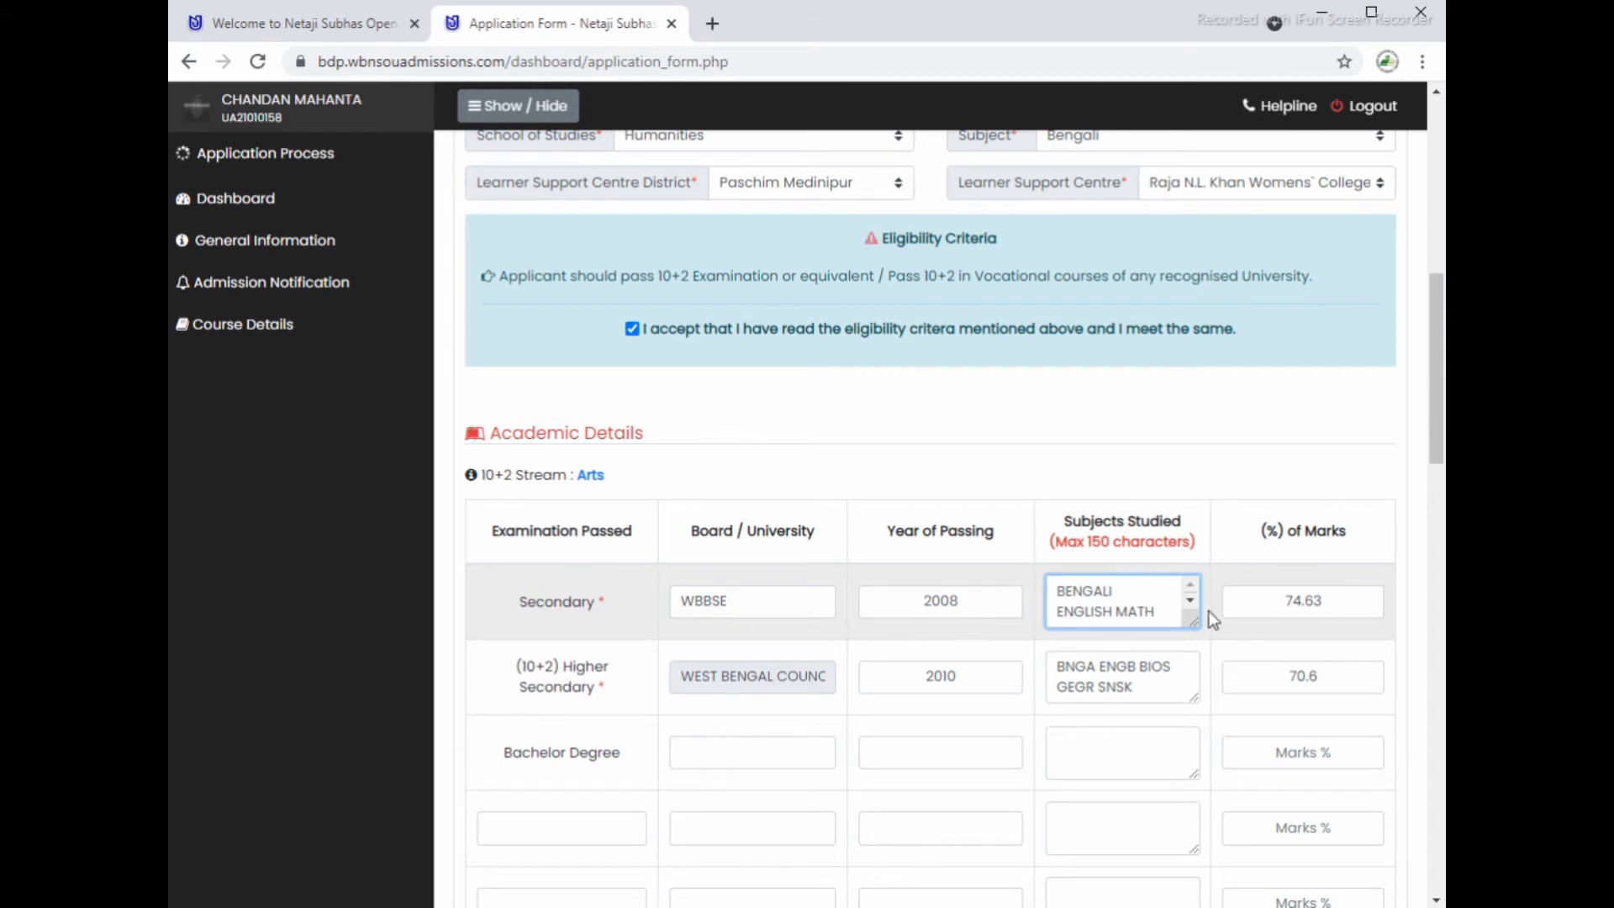
pyautogui.doubleClick(1275, 609)
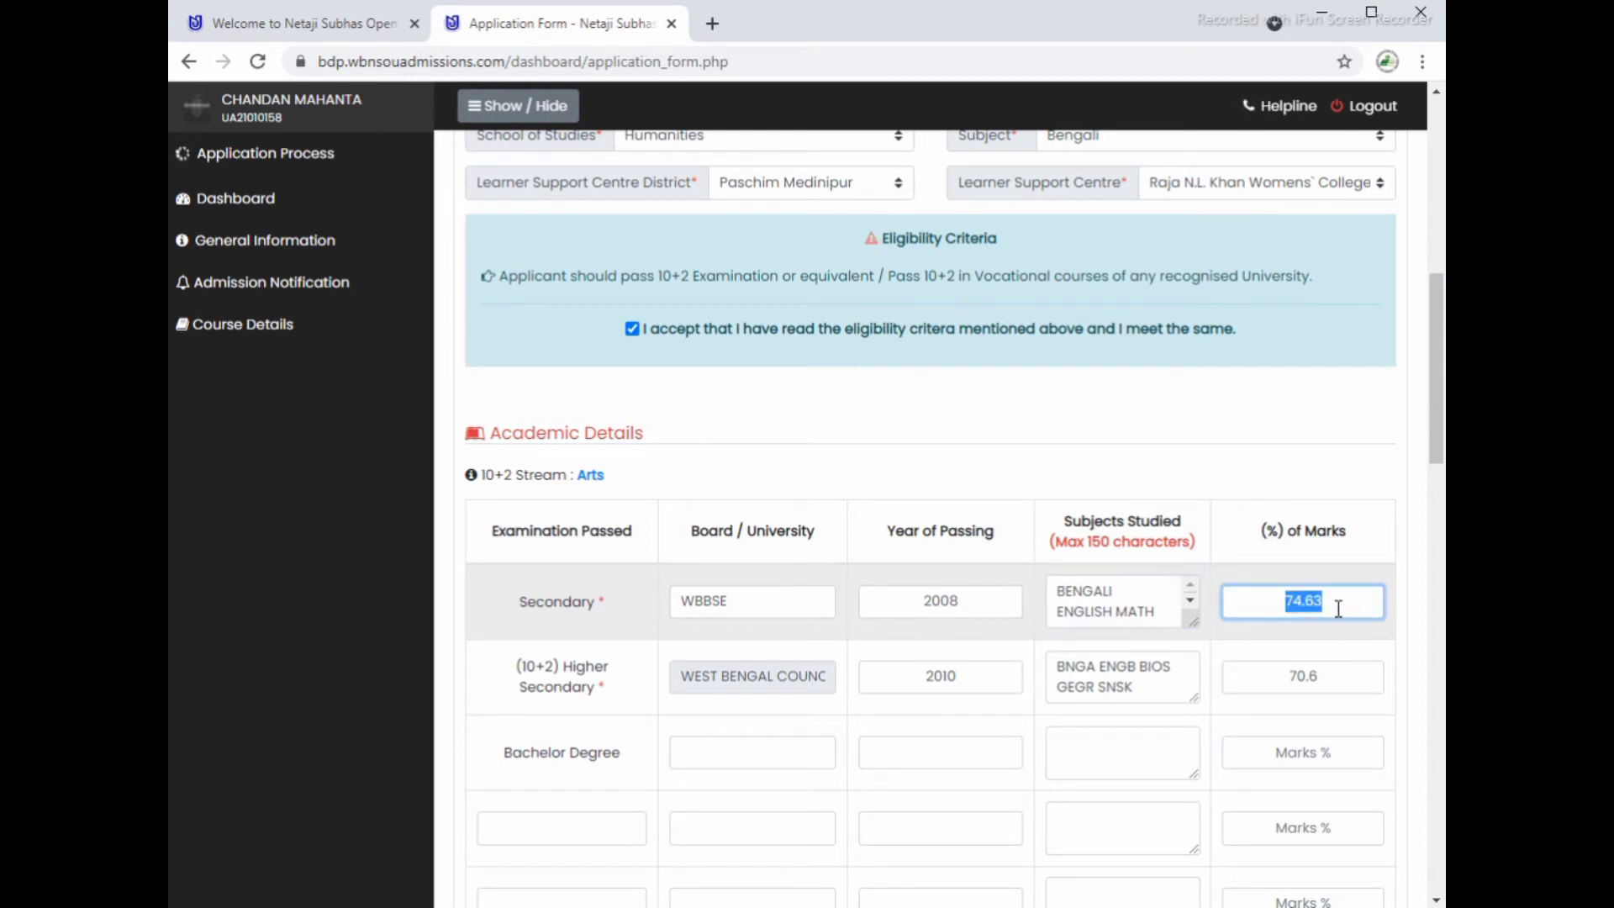
pyautogui.doubleClick(915, 678)
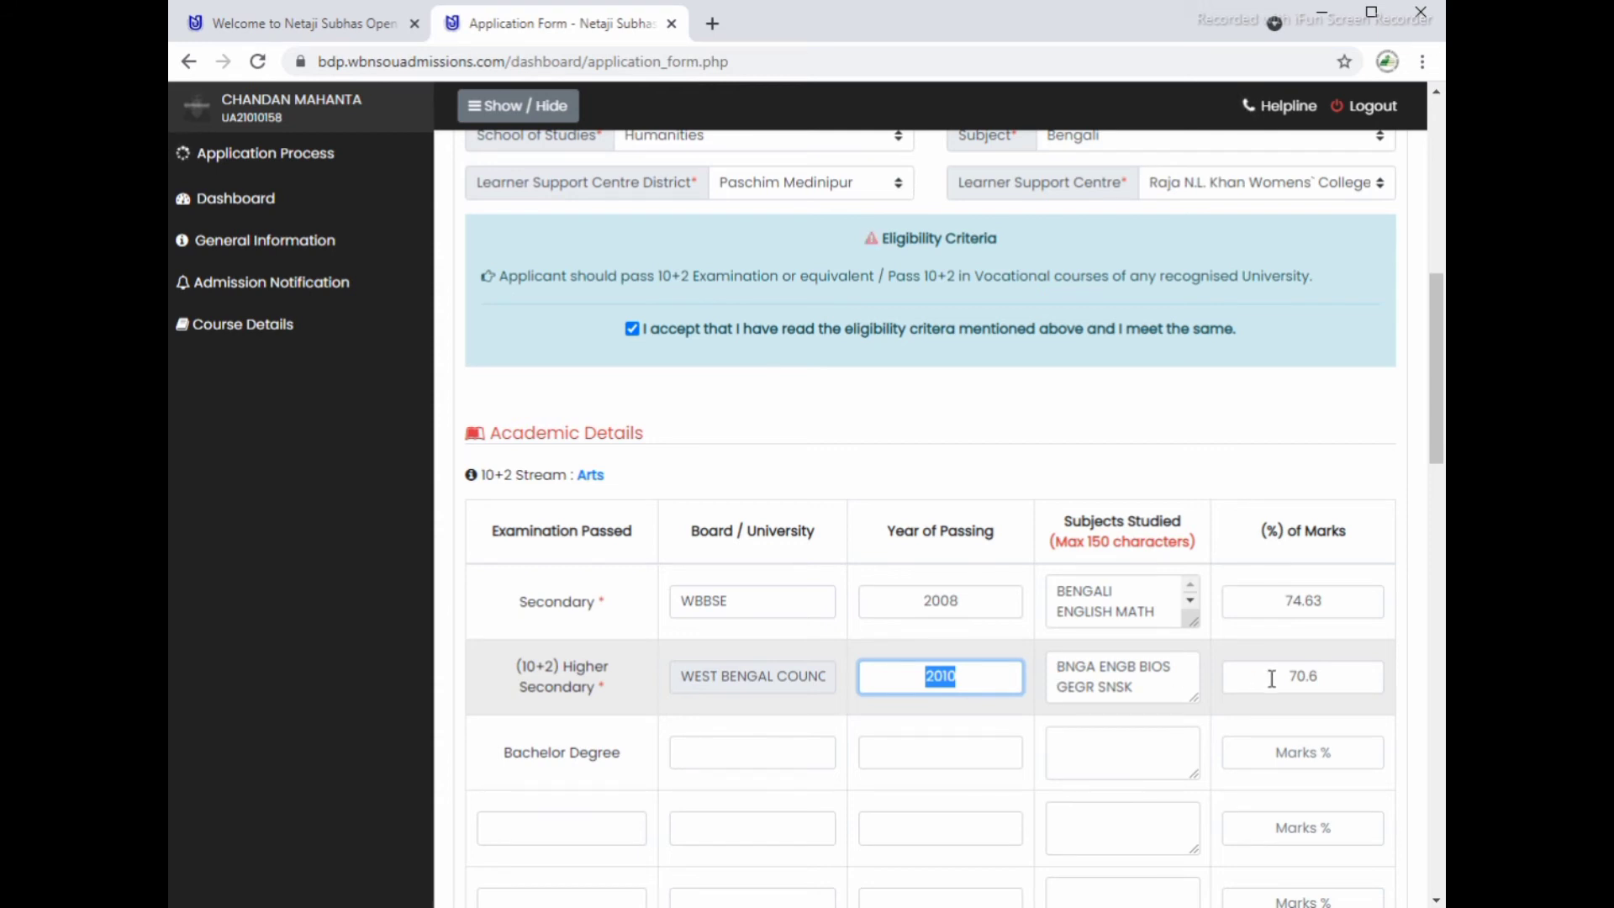
pyautogui.doubleClick(1340, 676)
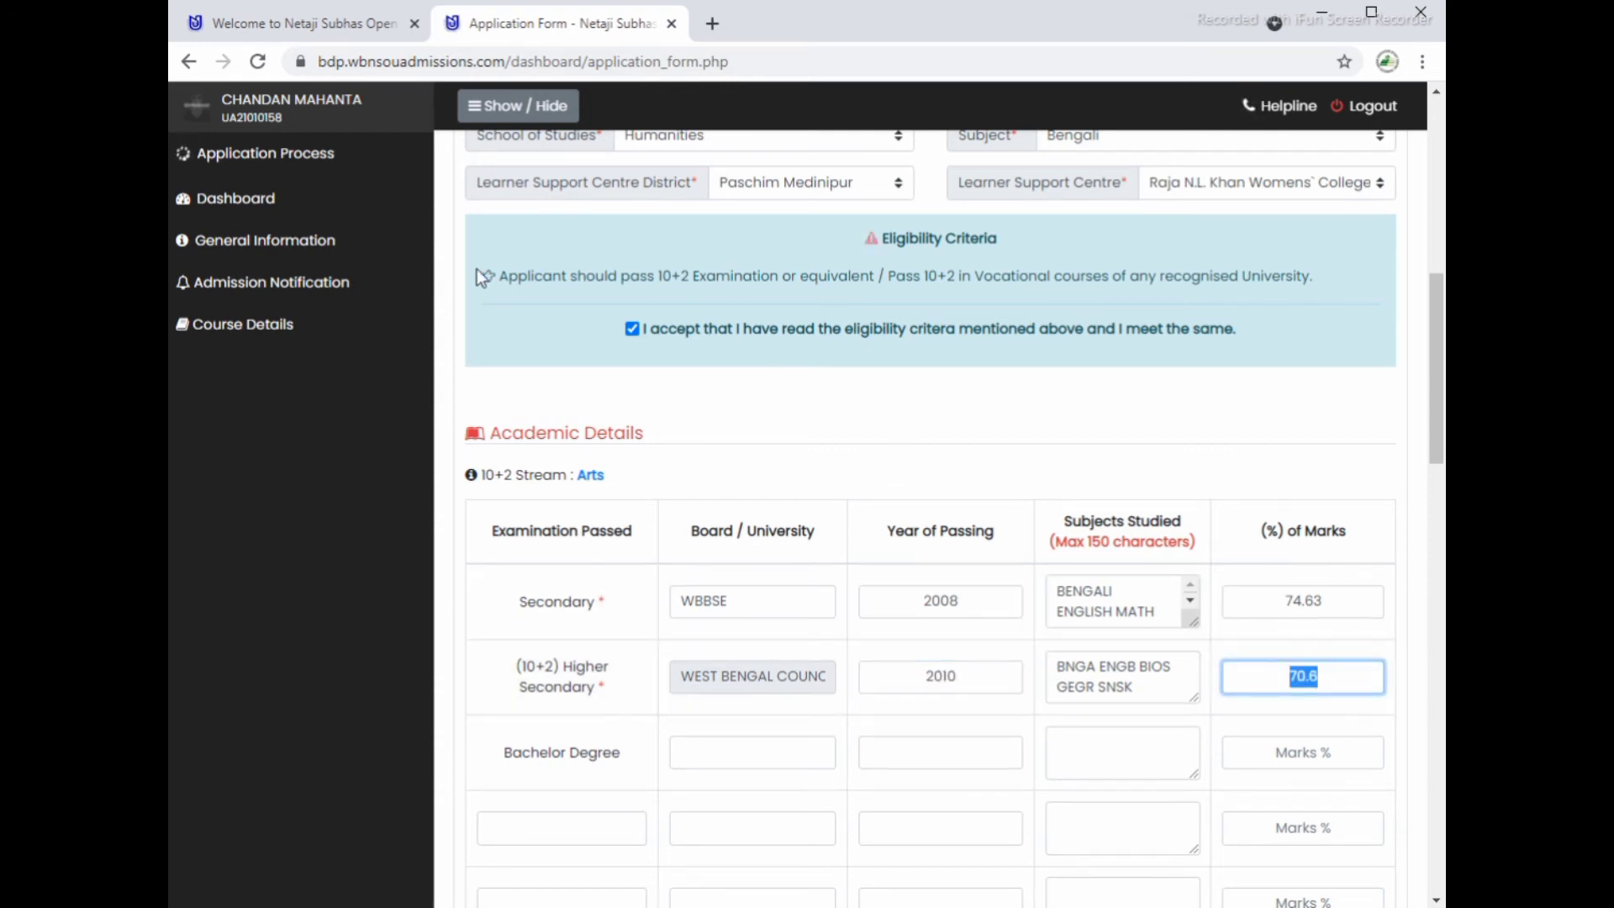
pyautogui.moveTo(482, 244); pyautogui.dragTo(495, 304)
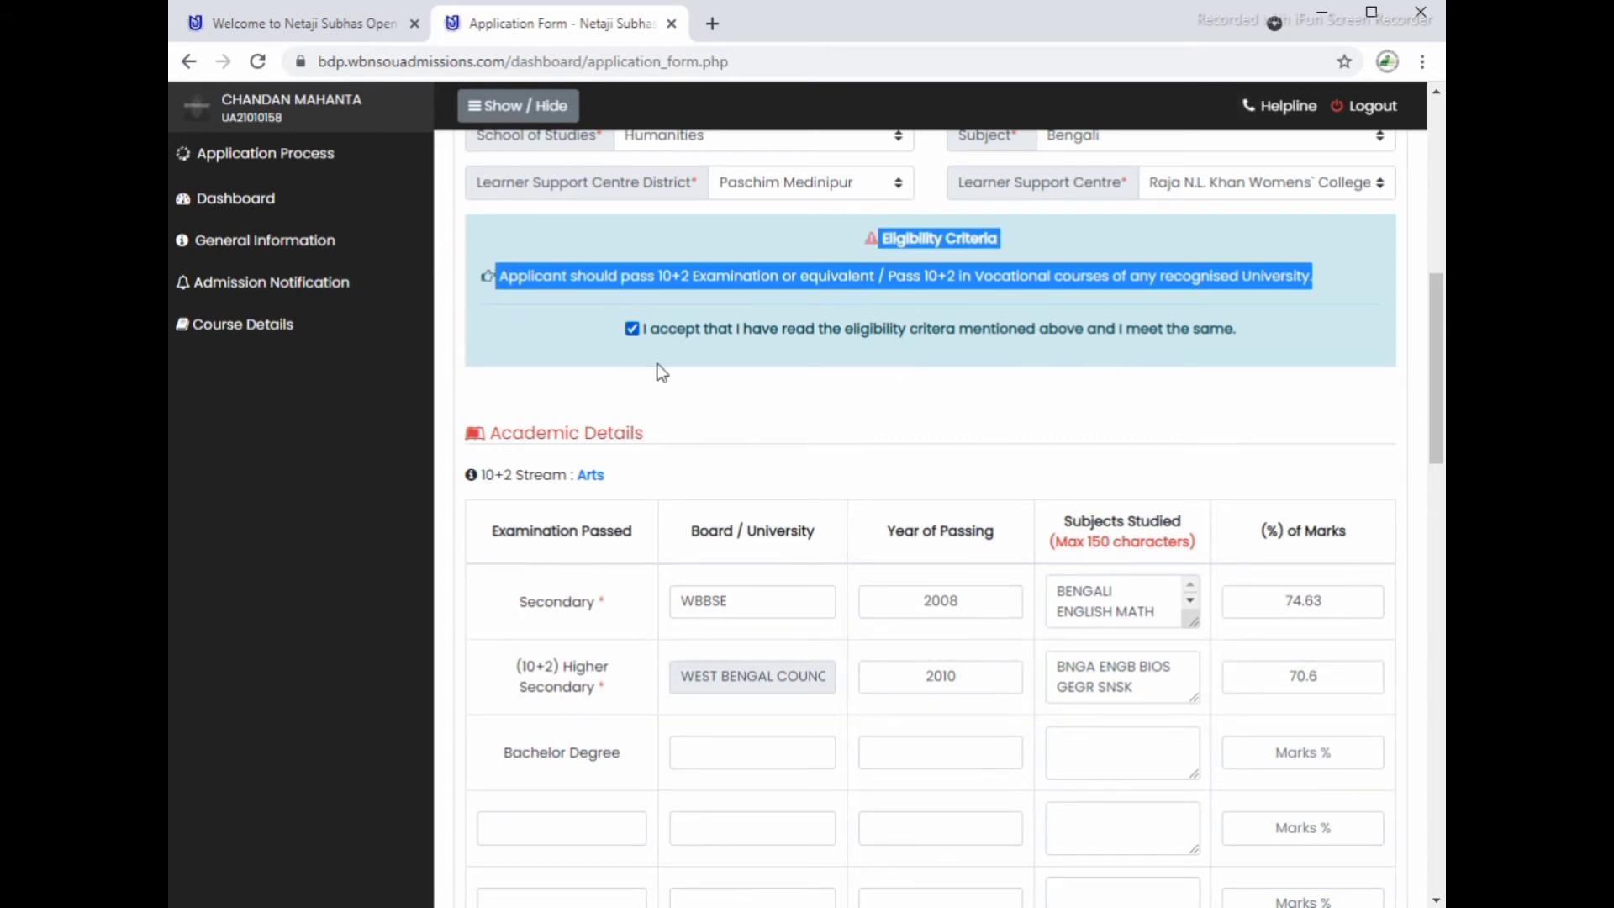
# Step: Move down to Guardian Details, starting at the father's name field
pyautogui.scroll(-5, 805, 779)
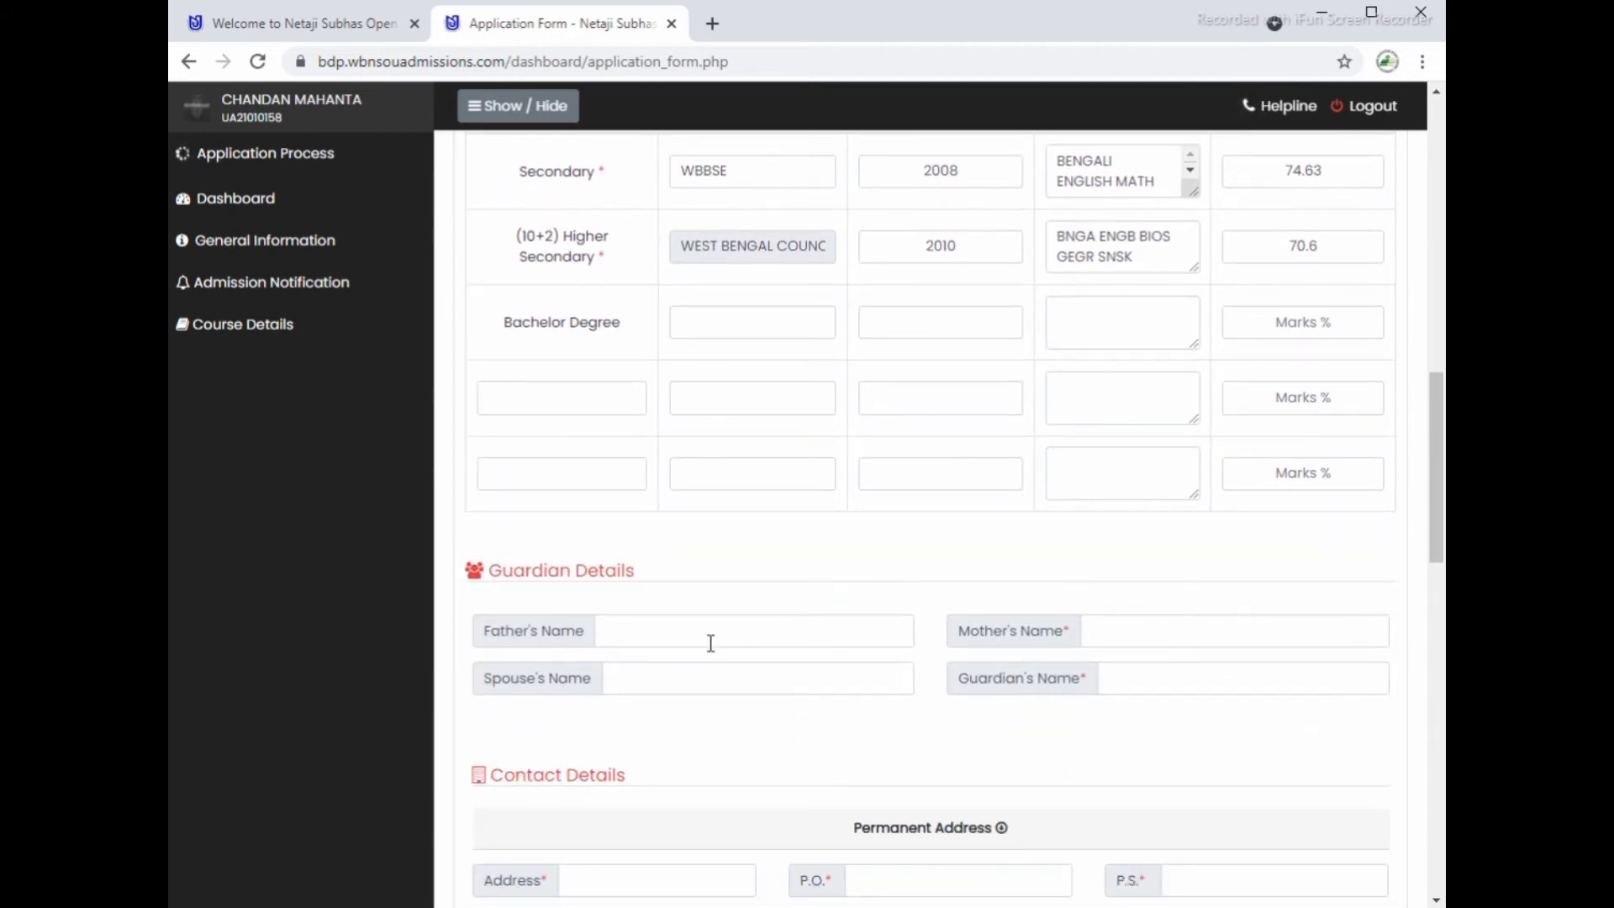
pyautogui.click(705, 631)
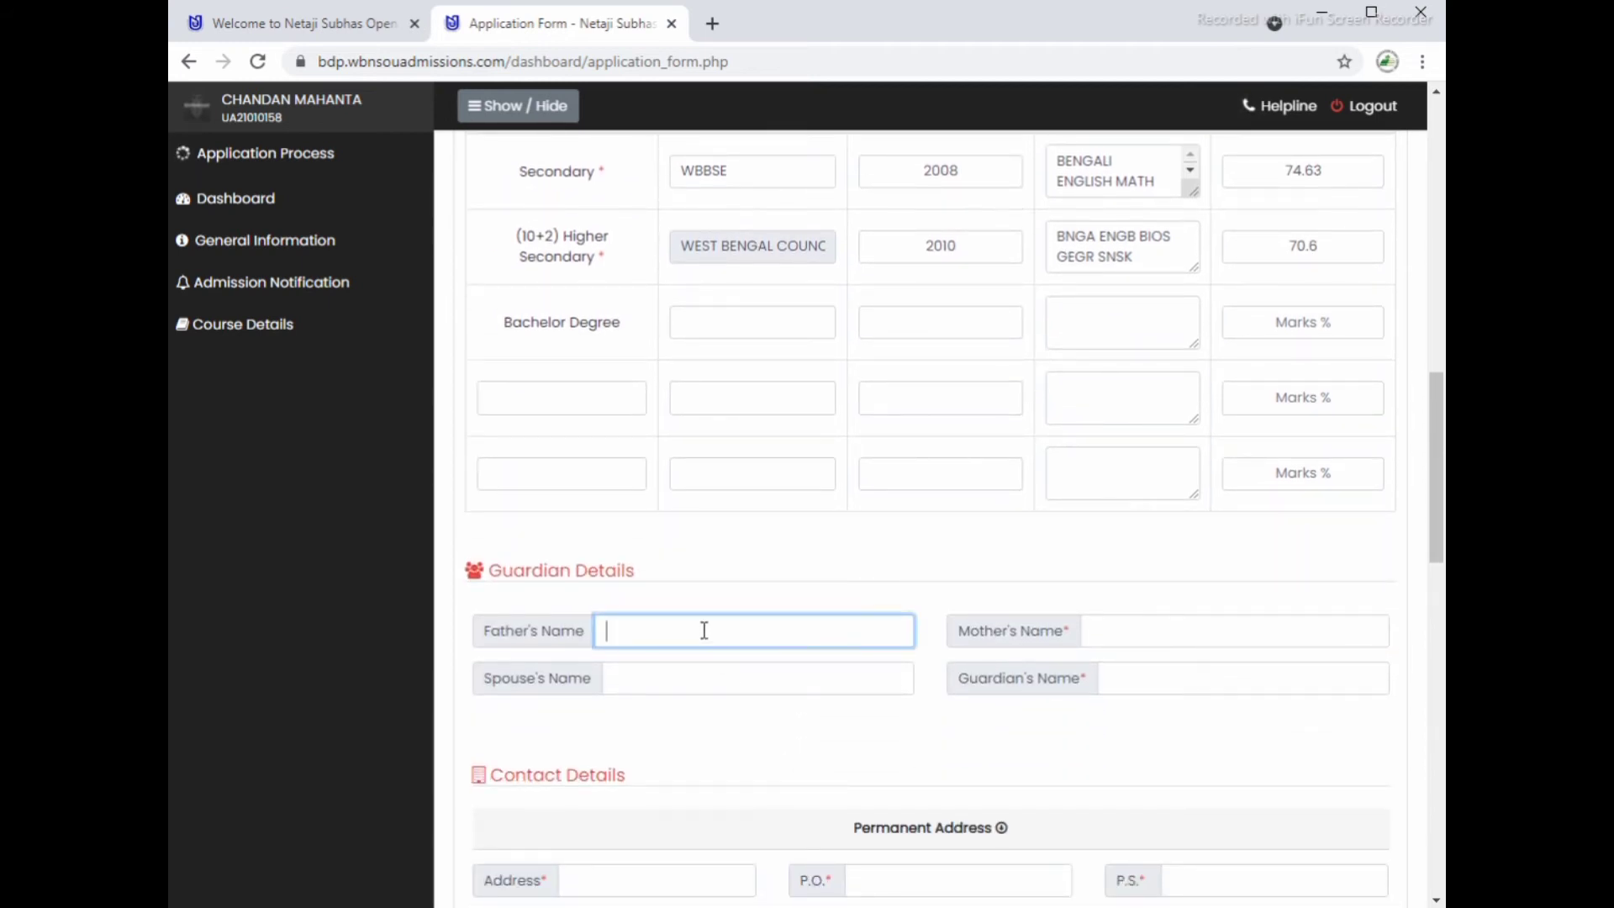
pyautogui.scroll(-1, 746, 638)
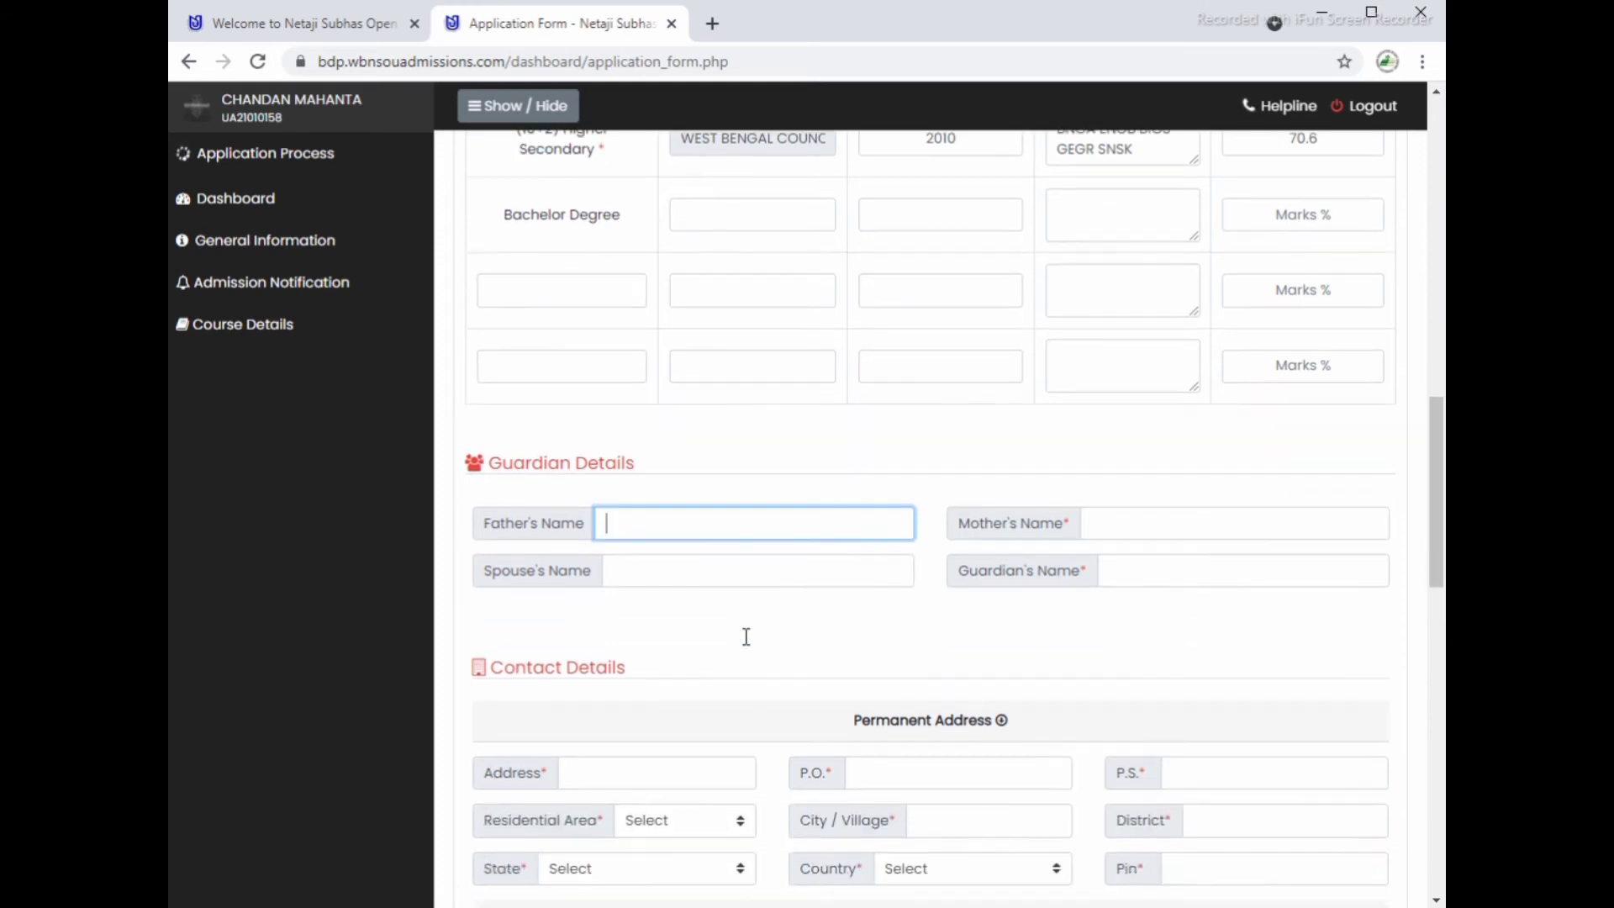
pyautogui.scroll(-6, 747, 646)
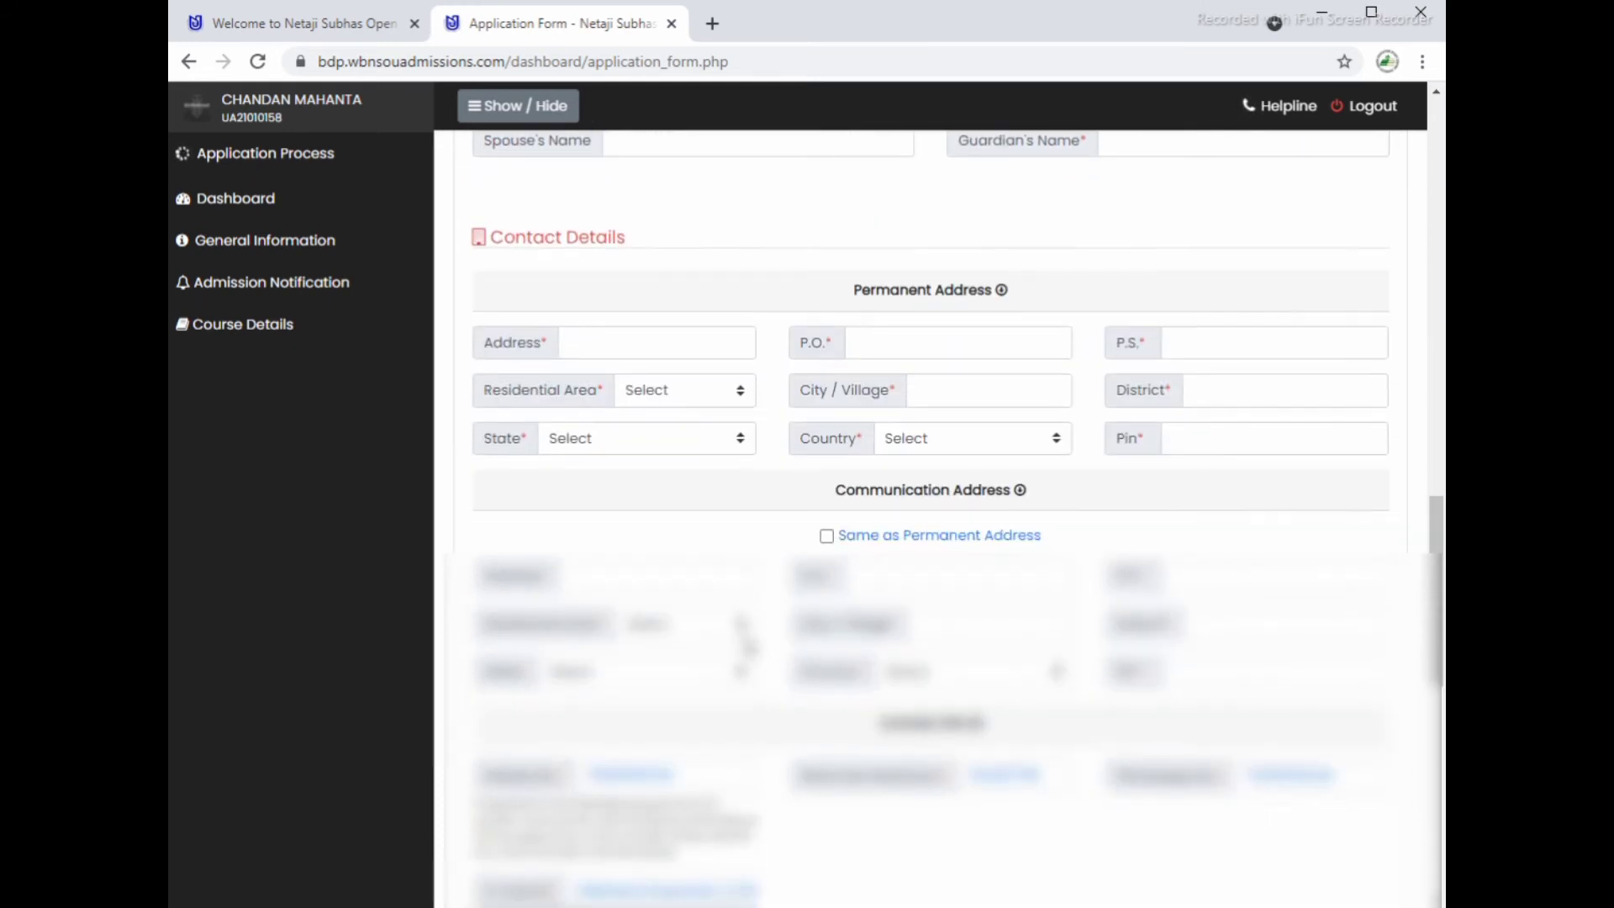
# Step: Keep Residential Area as Panchayat and copy the permanent address into the communication address
pyautogui.scroll(2, 954, 521)
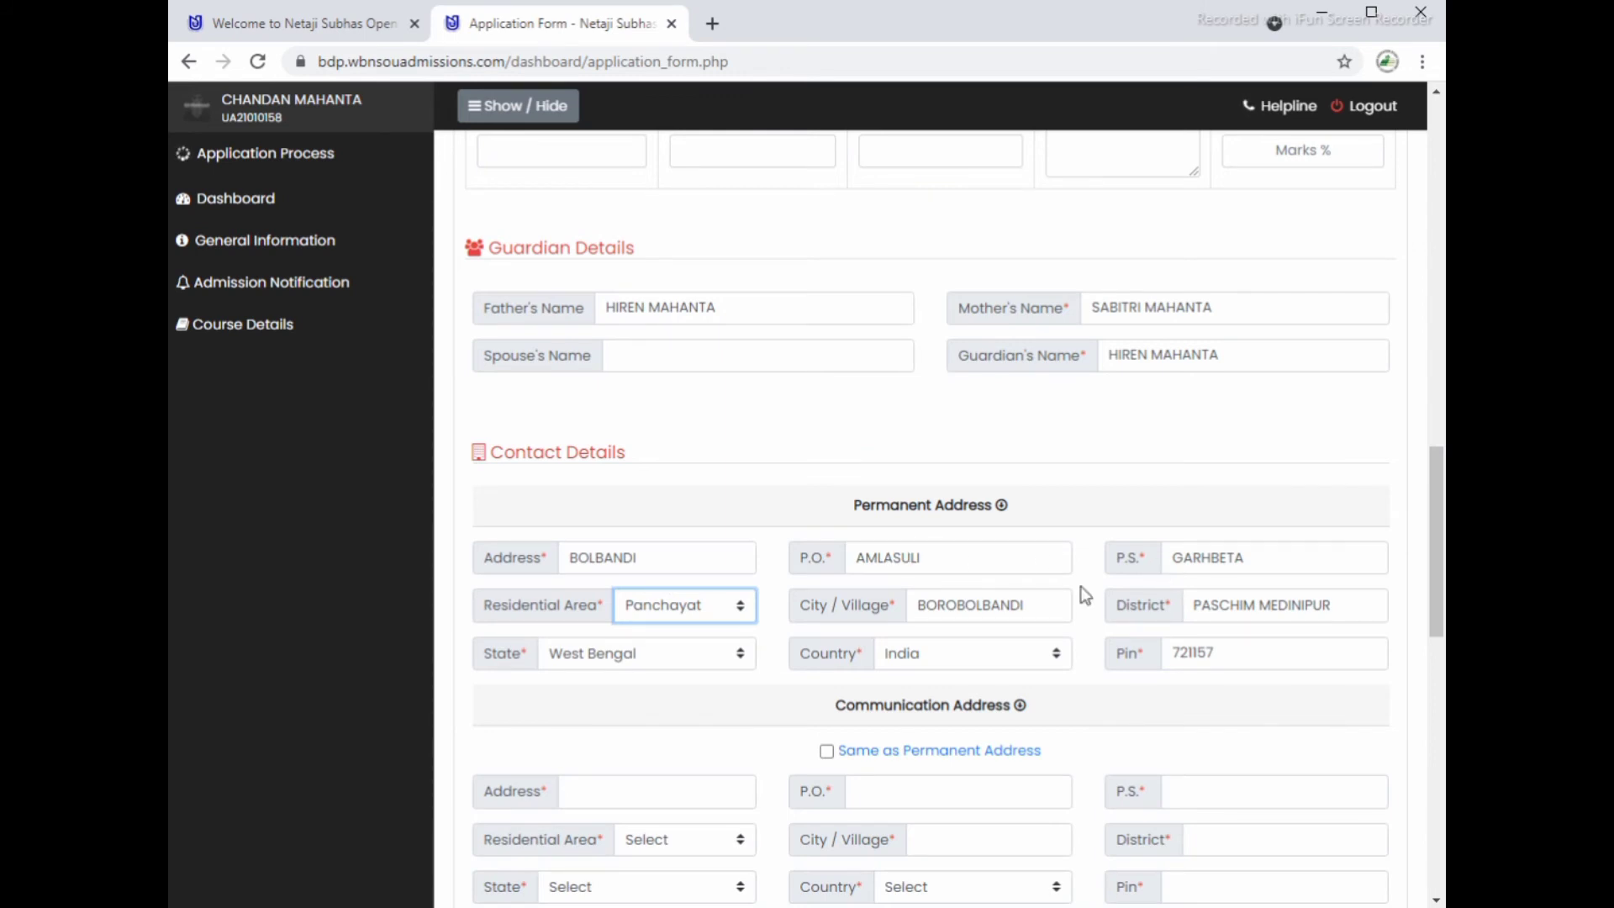
pyautogui.click(653, 613)
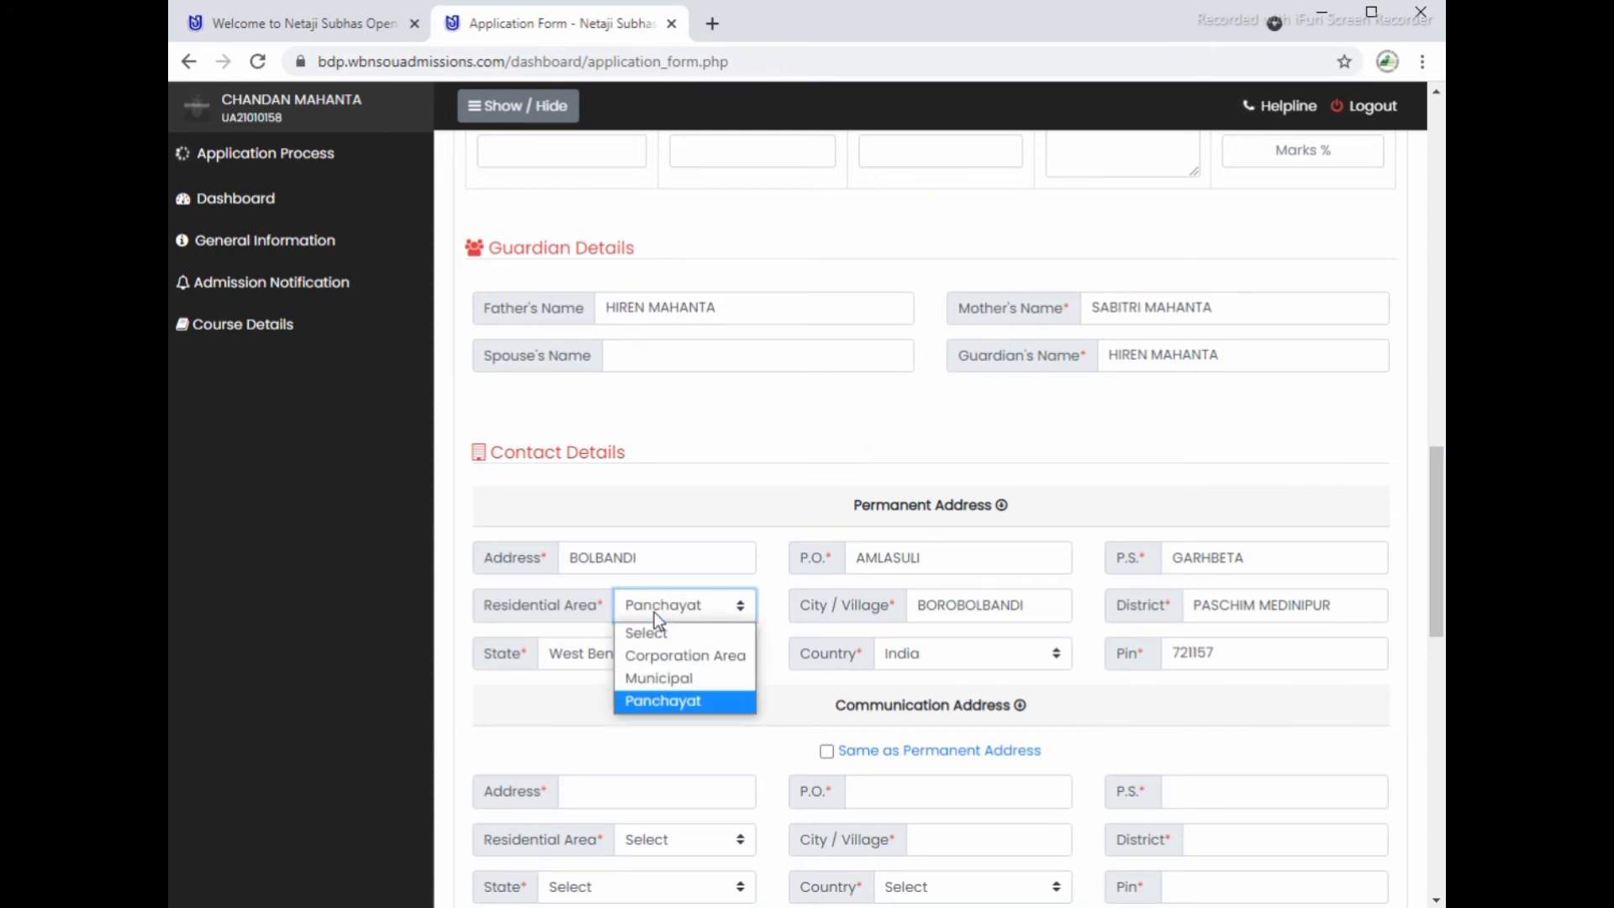
pyautogui.click(654, 613)
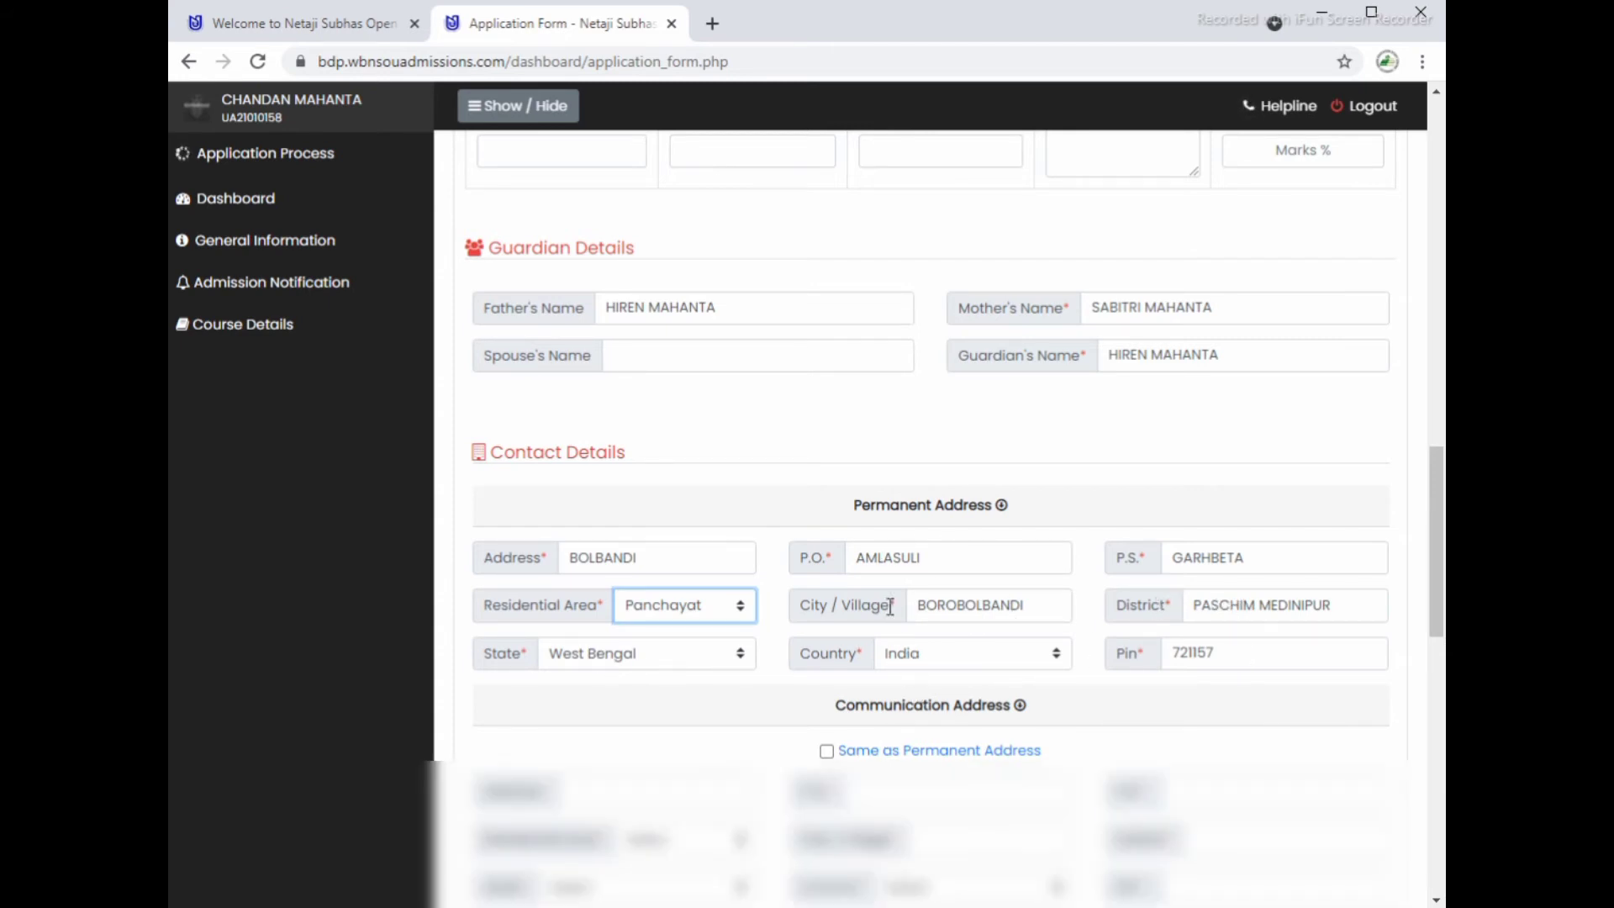
pyautogui.scroll(-1, 929, 669)
pyautogui.scroll(-1, 931, 670)
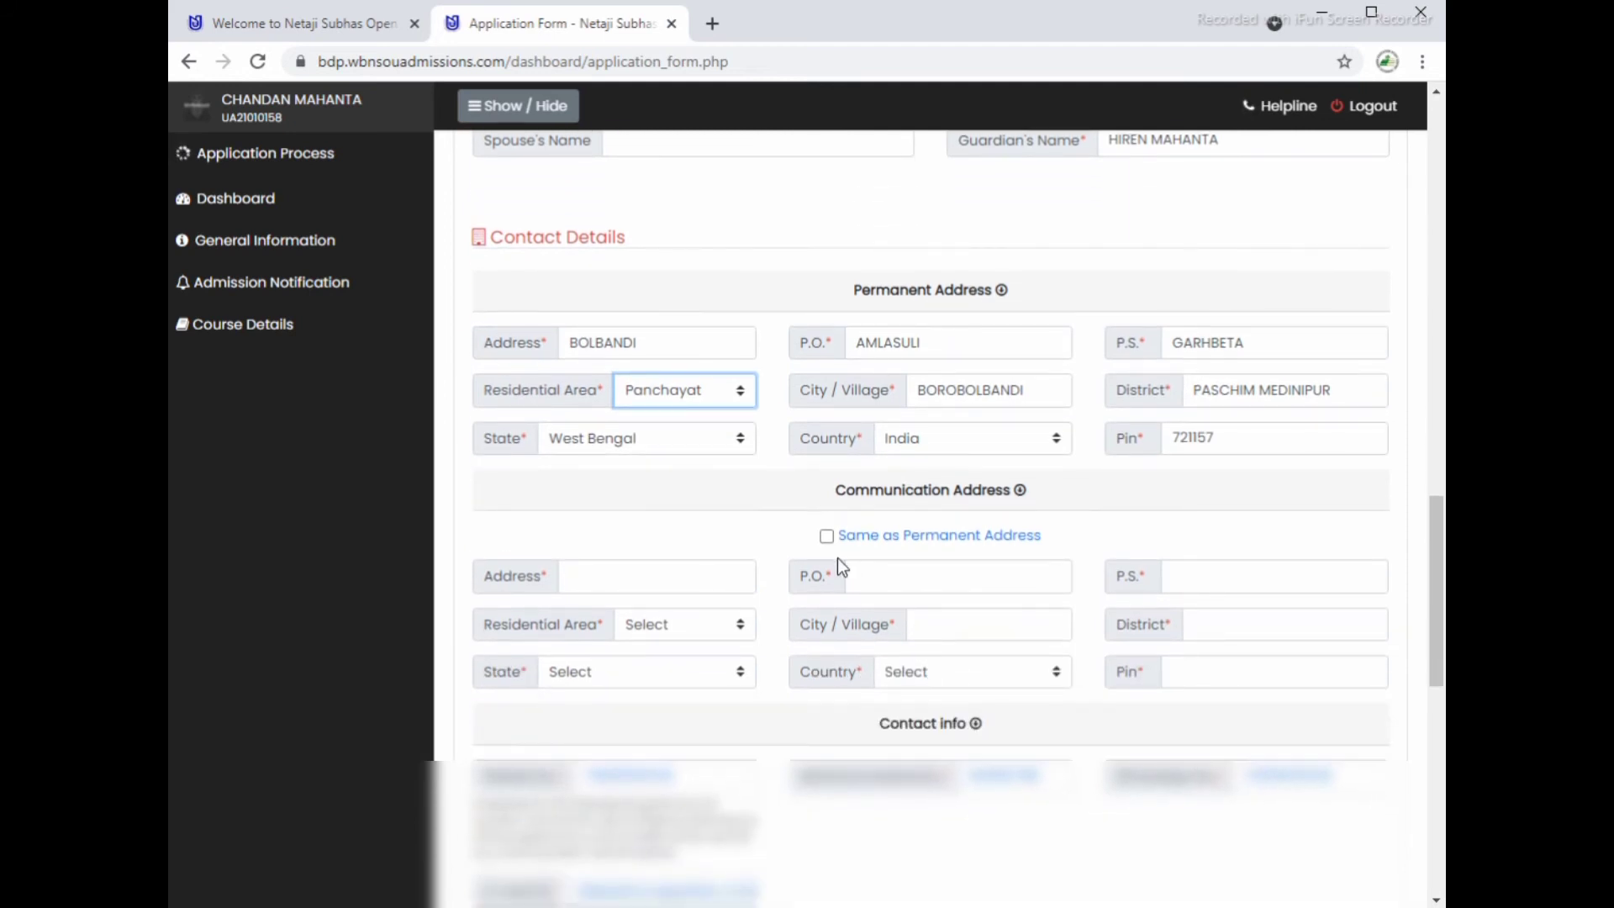
pyautogui.click(827, 538)
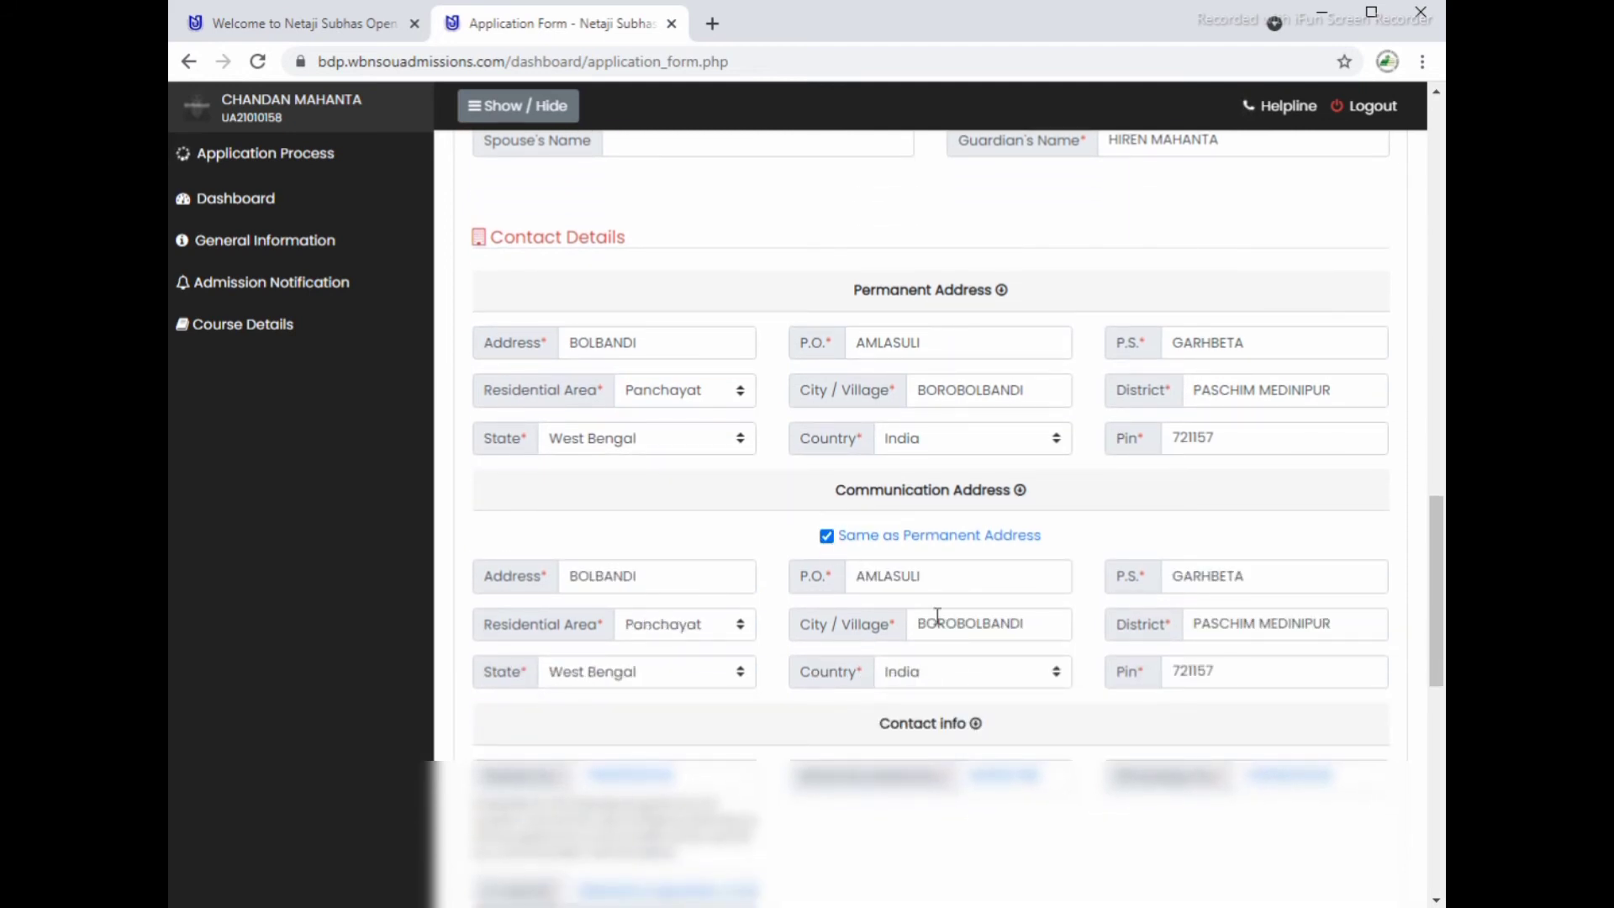
# Step: Enter the displayed code in the Security check field
pyautogui.scroll(-4, 981, 689)
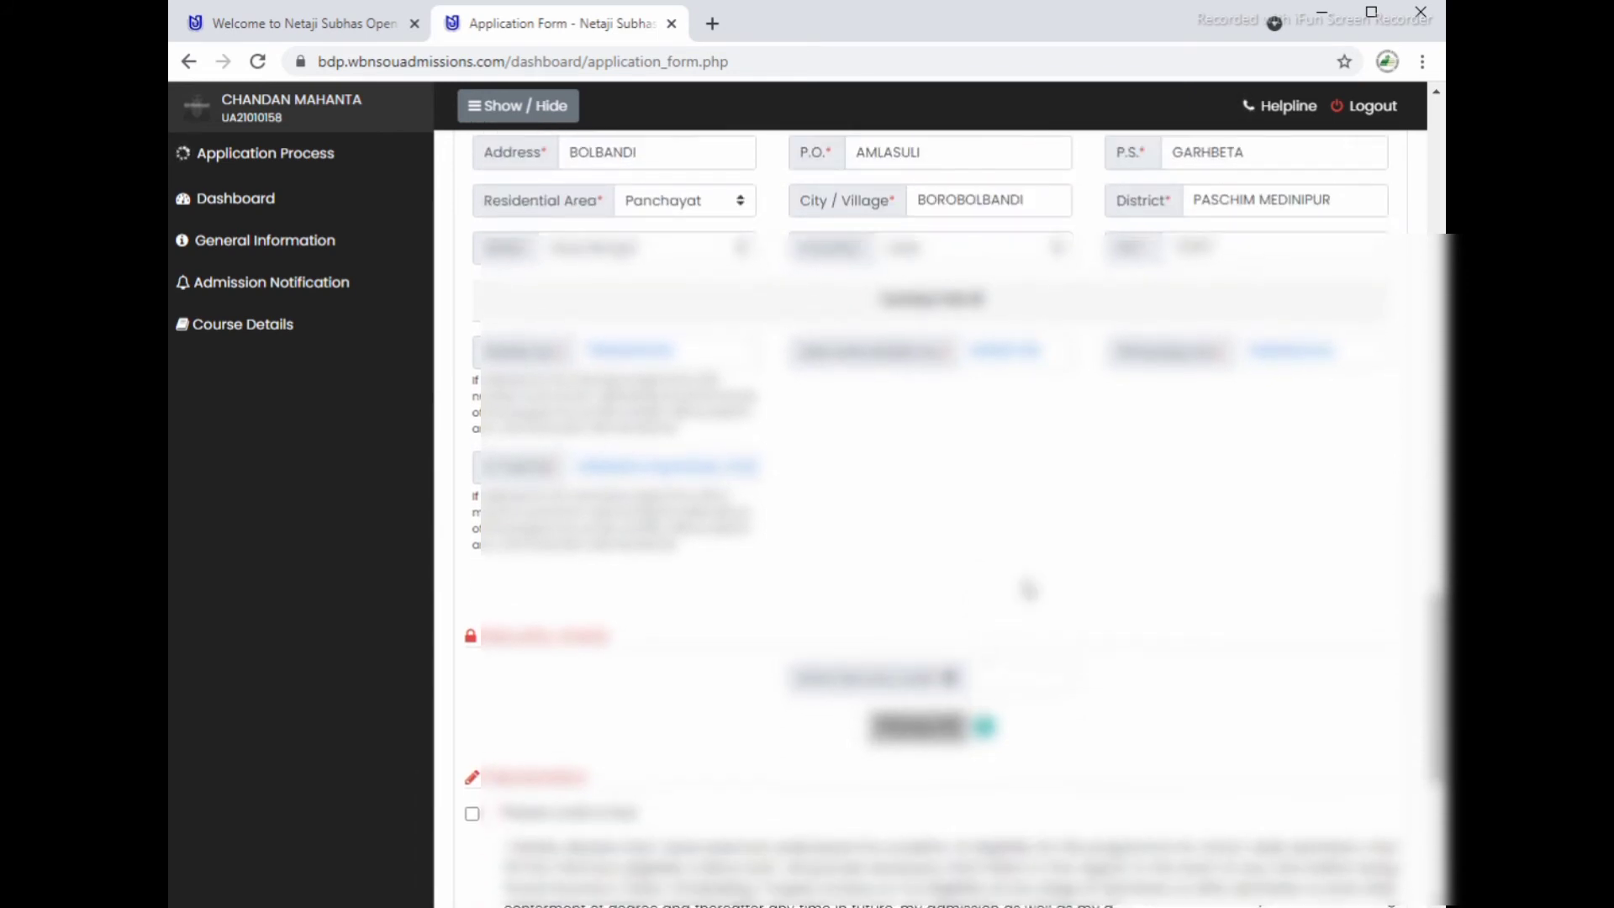
pyautogui.scroll(10, 1024, 599)
pyautogui.scroll(3, 848, 447)
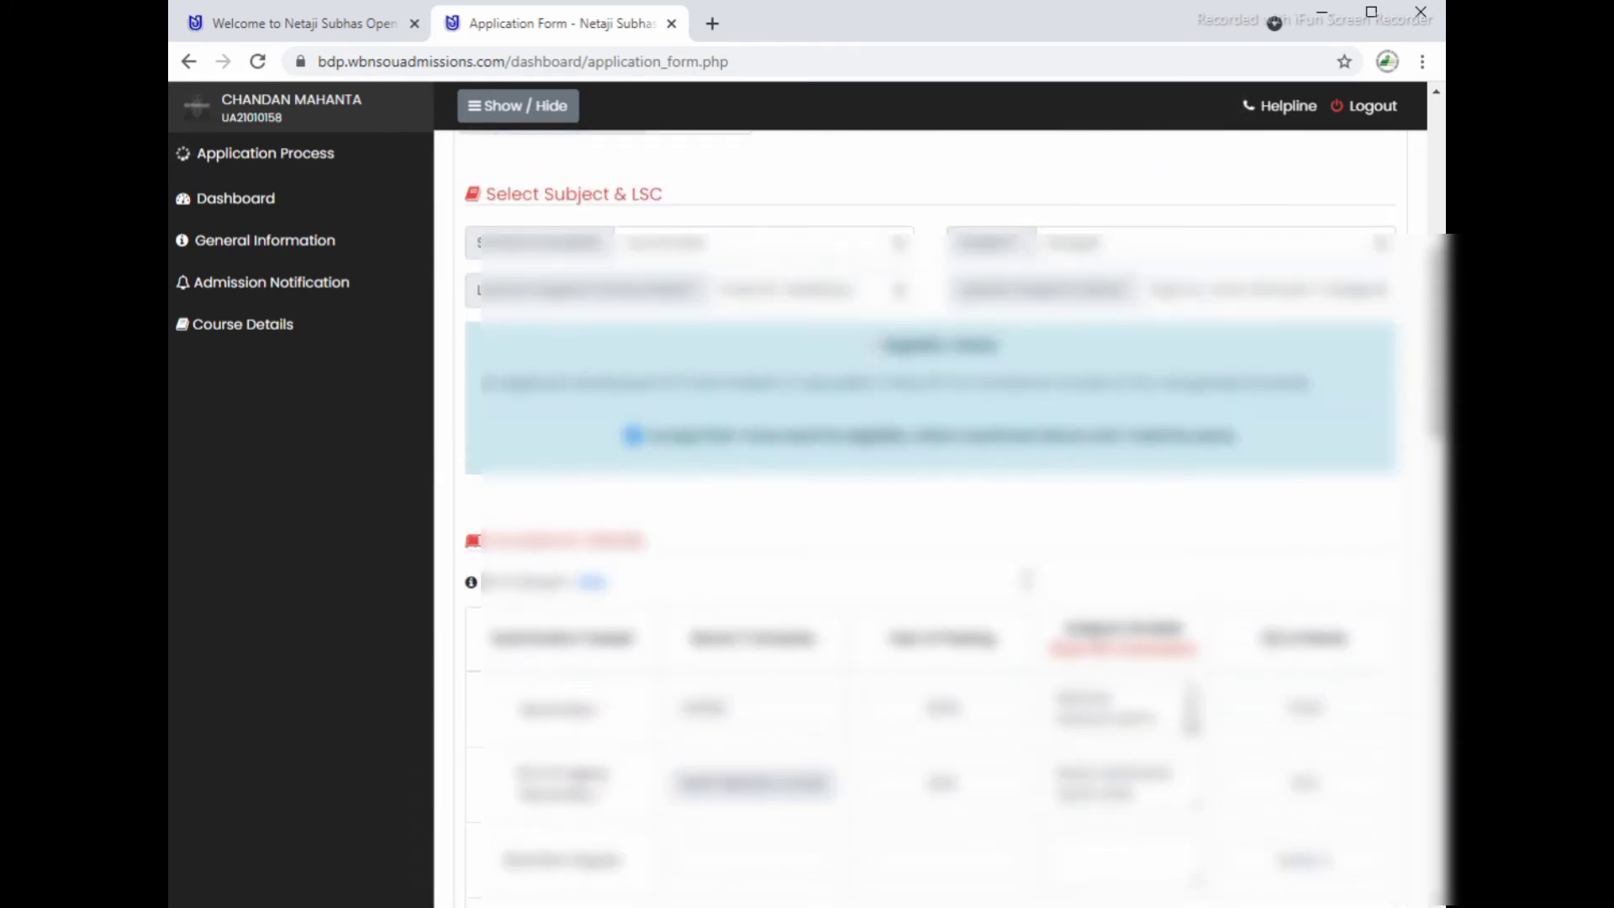
pyautogui.scroll(-10, 1158, 586)
pyautogui.scroll(-5, 1158, 586)
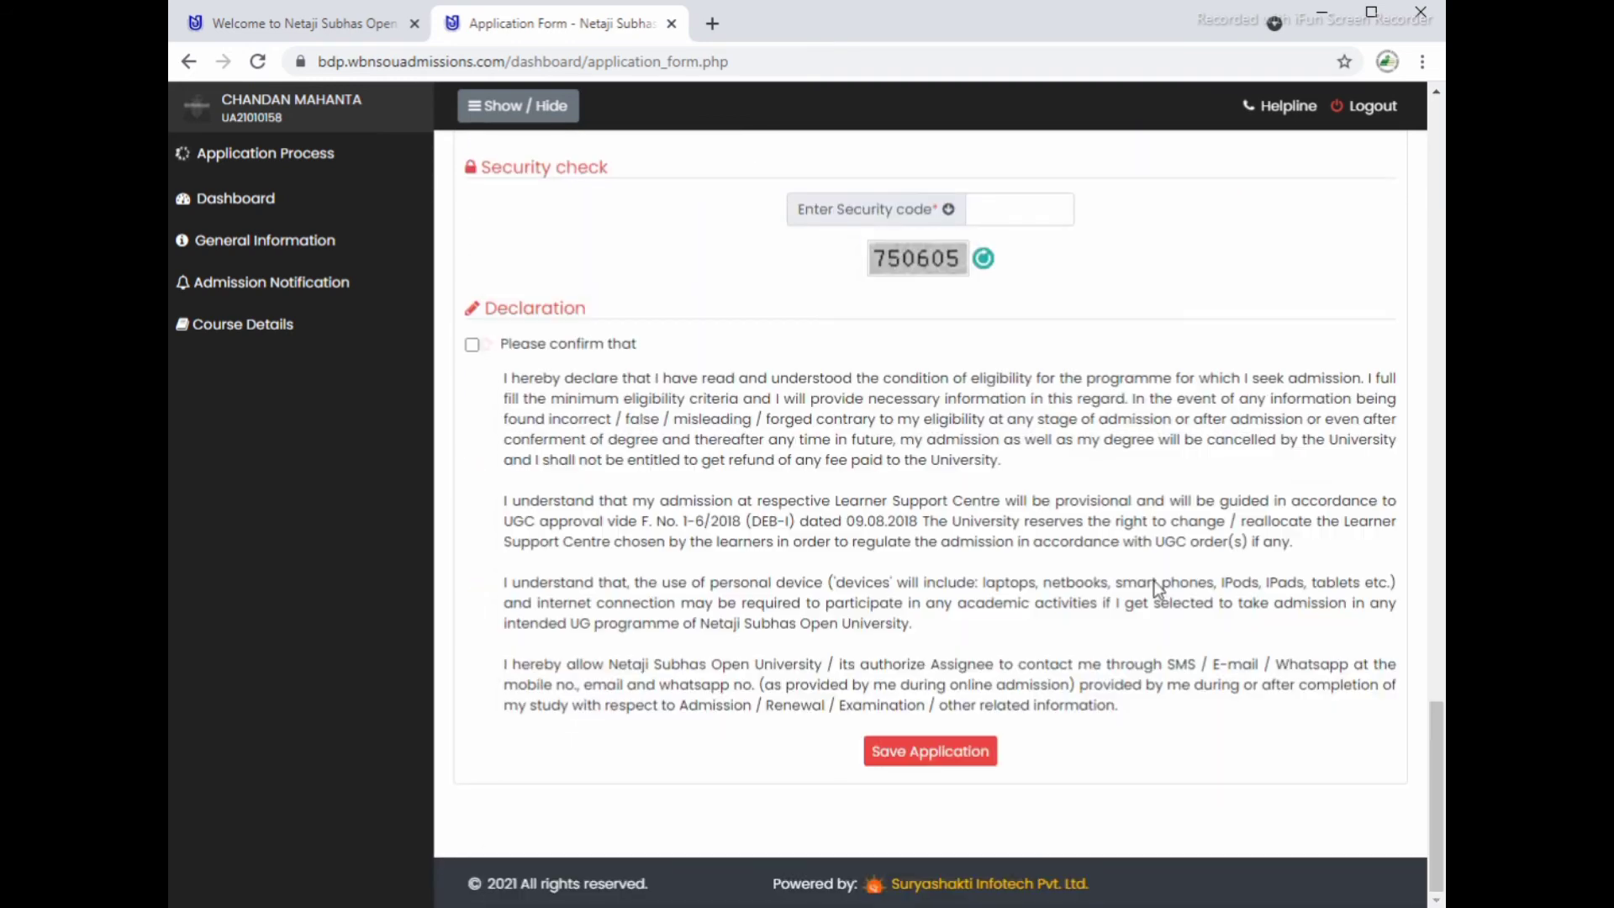
pyautogui.scroll(1, 843, 483)
pyautogui.scroll(3, 843, 483)
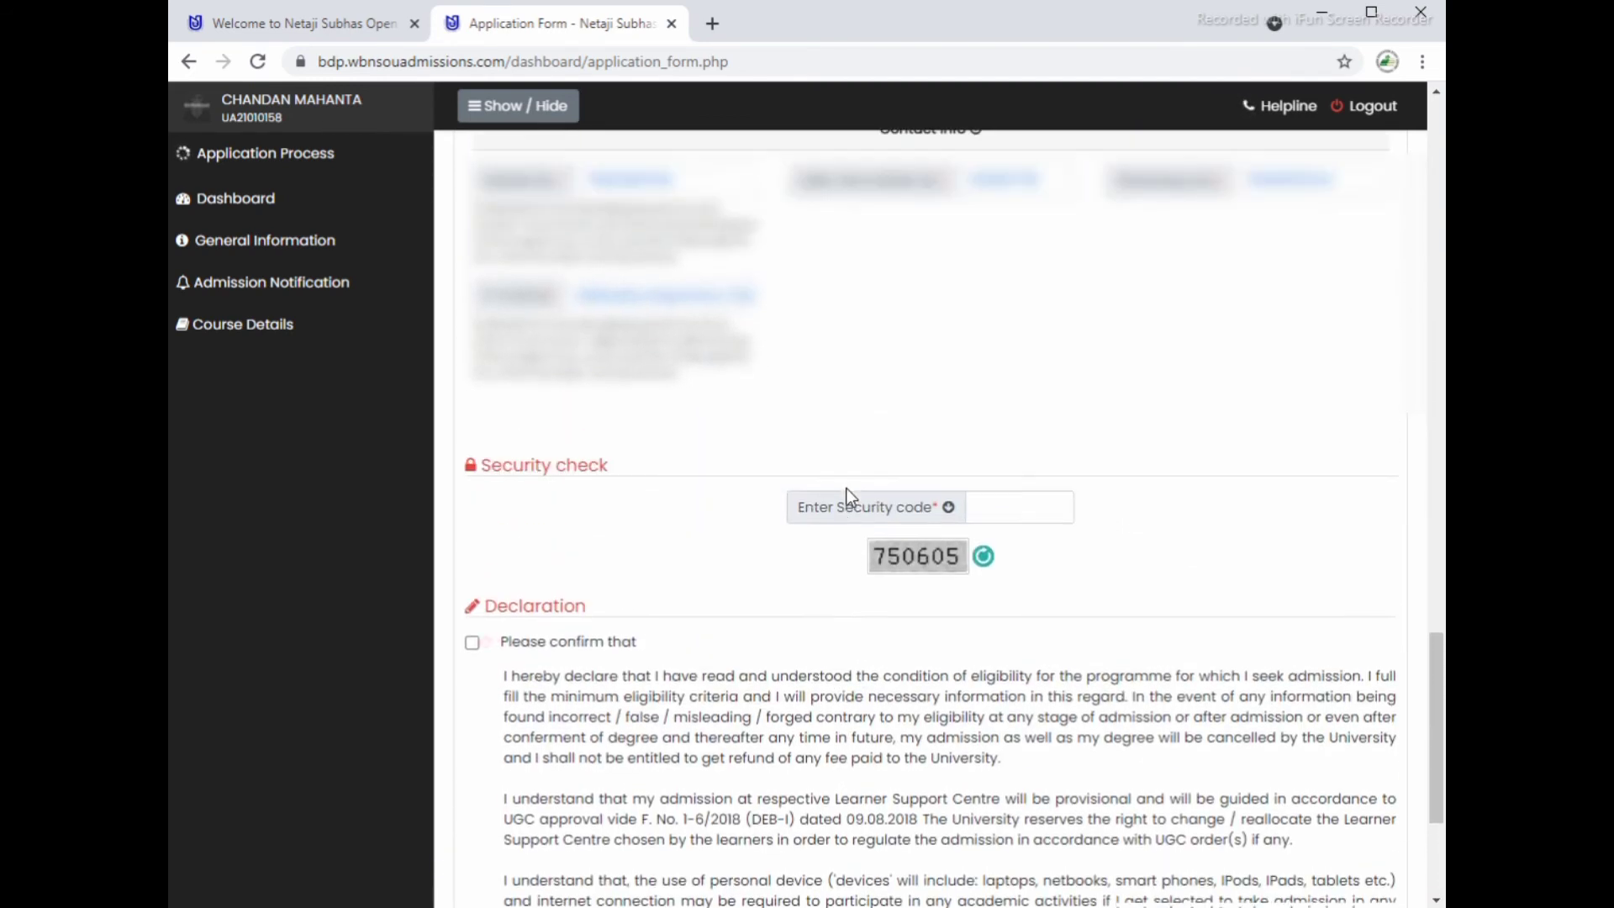
pyautogui.click(986, 545)
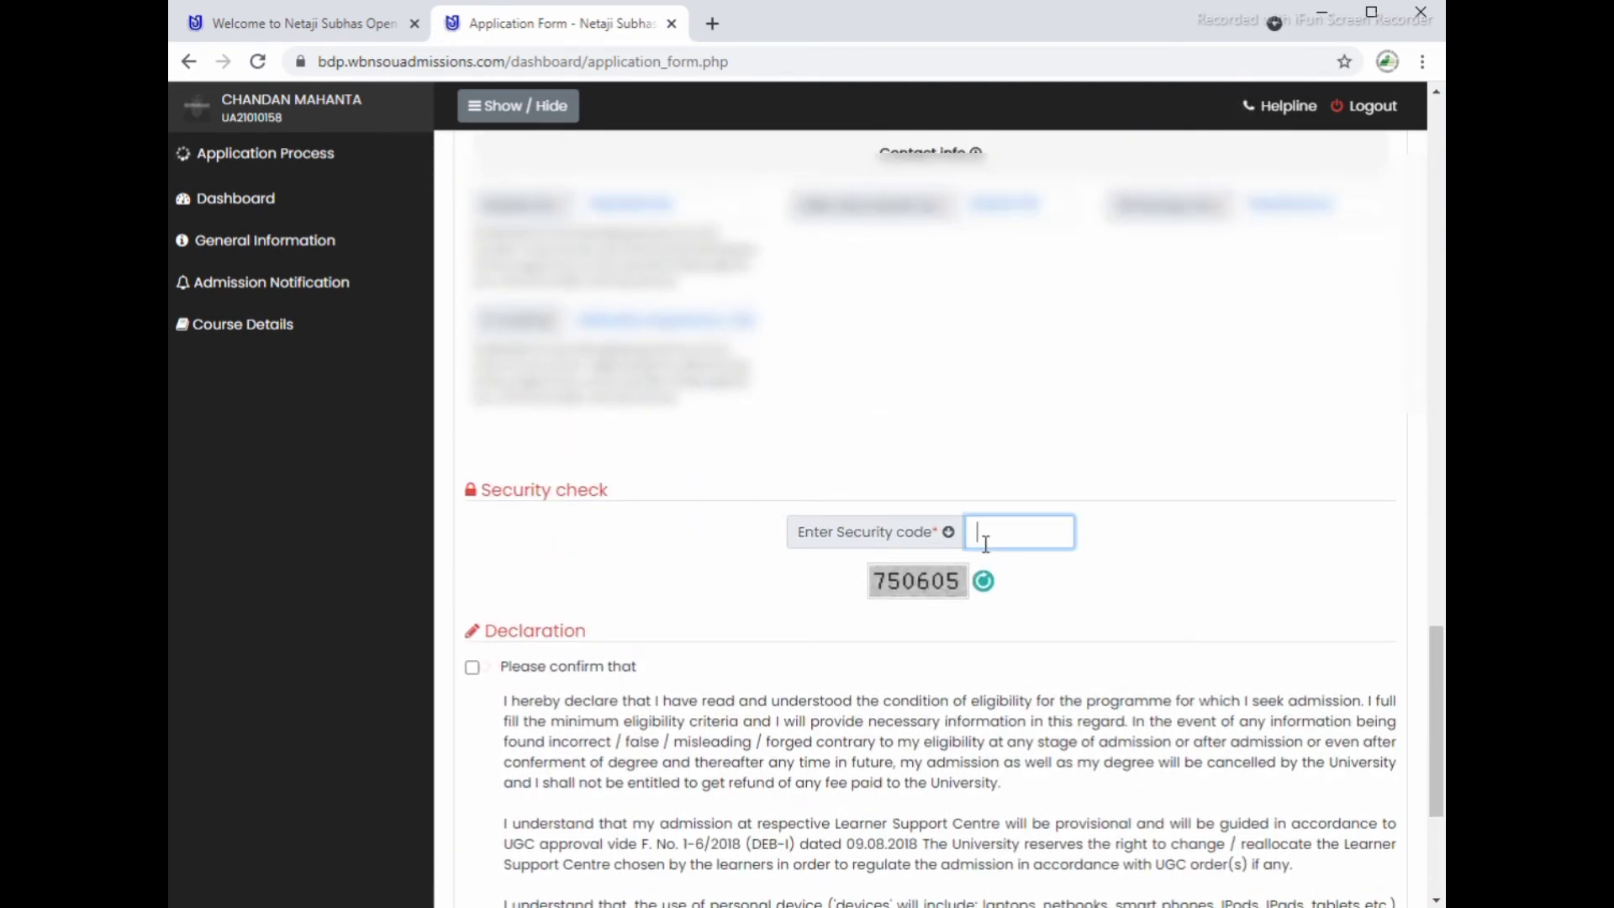
pyautogui.write('750605')
# Step: Tick the declaration confirmation and save the application
pyautogui.click(472, 667)
pyautogui.scroll(-4, 682, 671)
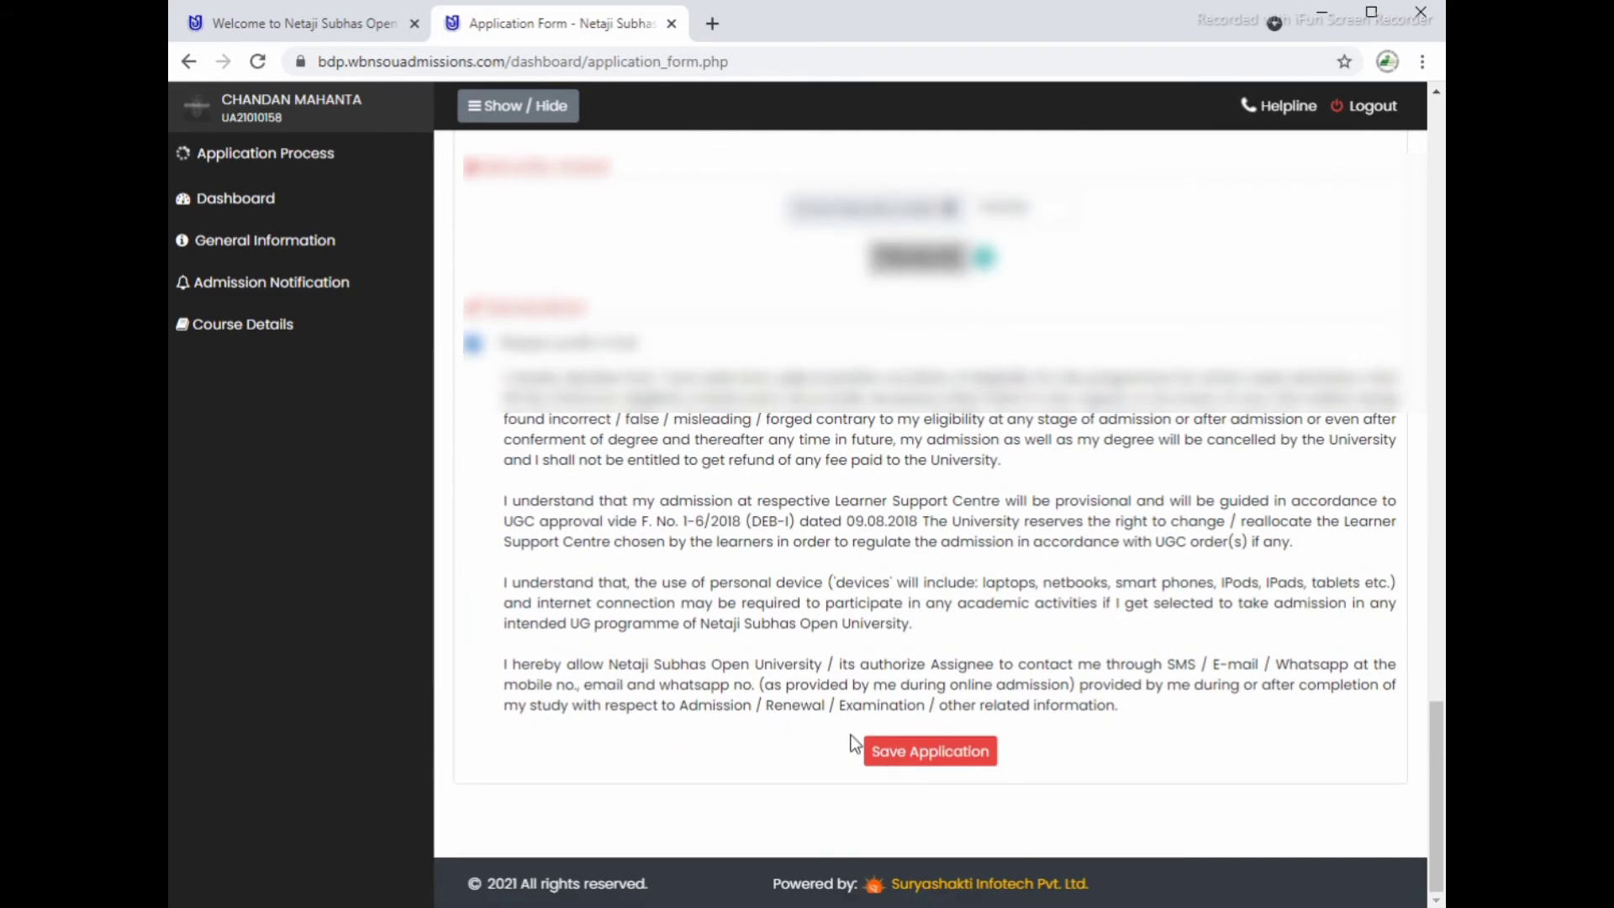
pyautogui.click(935, 752)
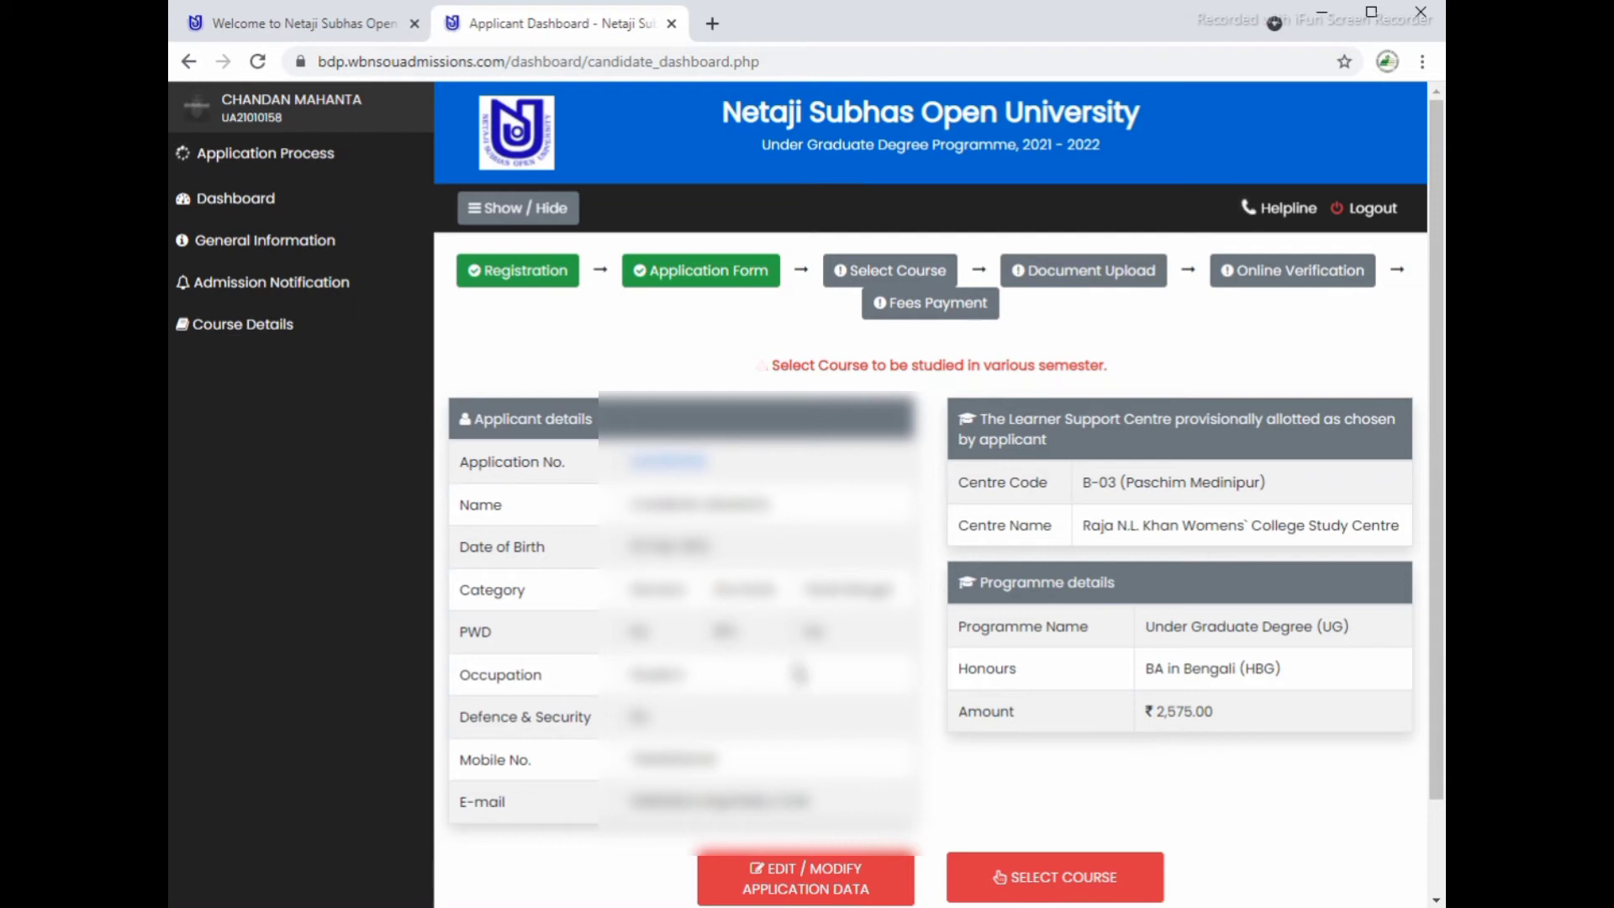
# Step: Review the dashboard: centre B-03, Raja N.L. Khan Womens' College, BA in Bengali allotted
pyautogui.scroll(-2, 865, 685)
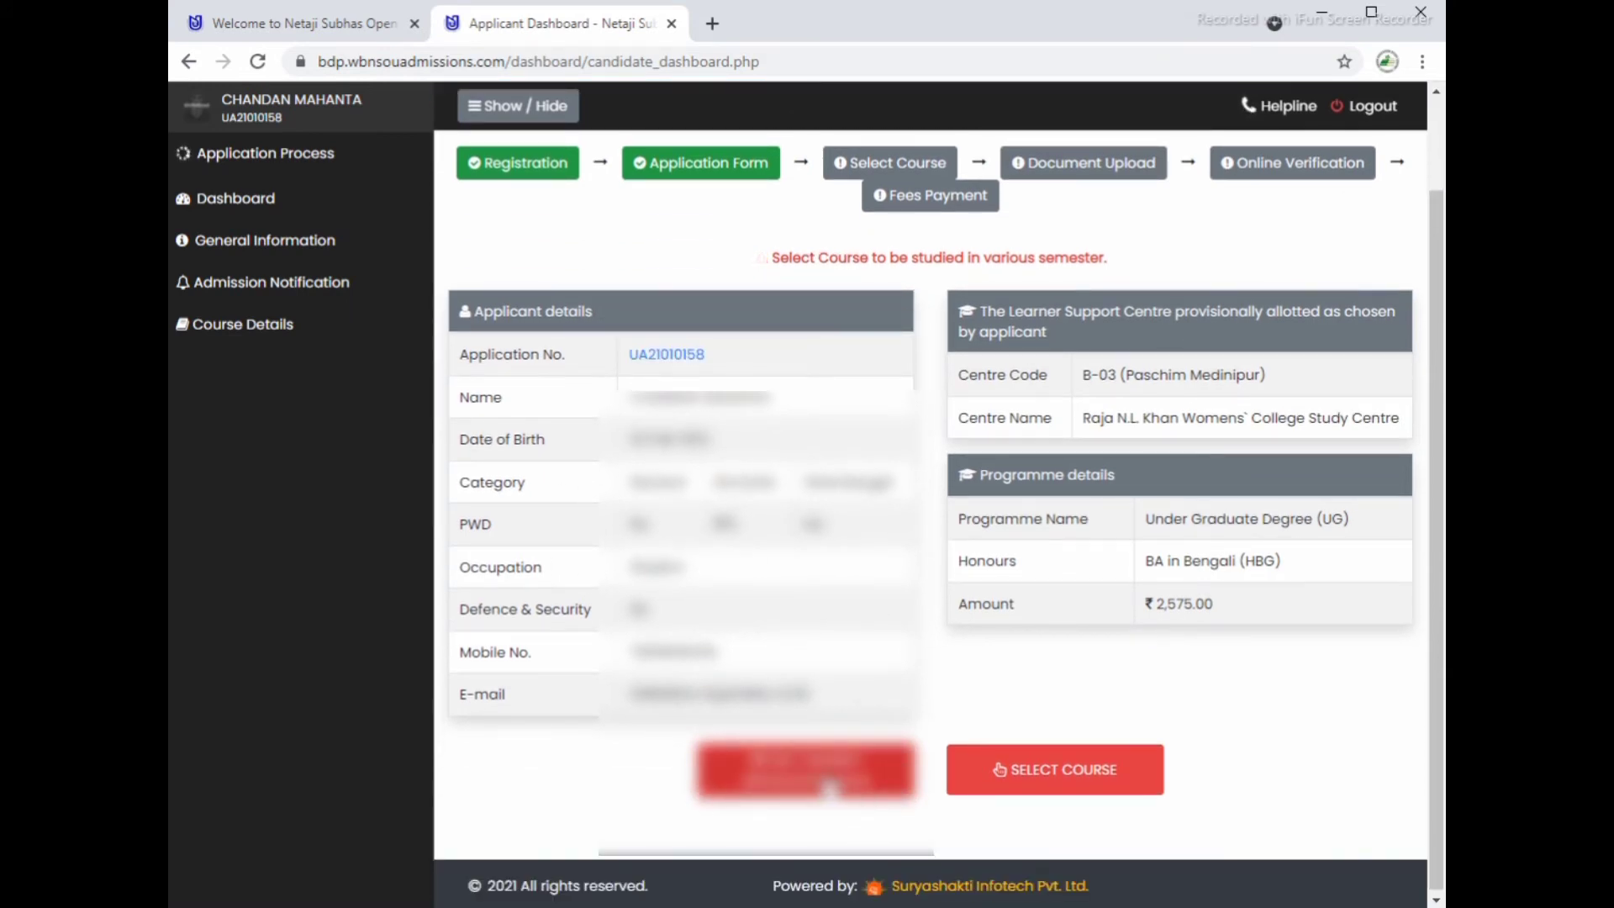
# Step: In course selection, choose History as the Semester I GE and keep Eastern India for GE 1
pyautogui.click(1064, 781)
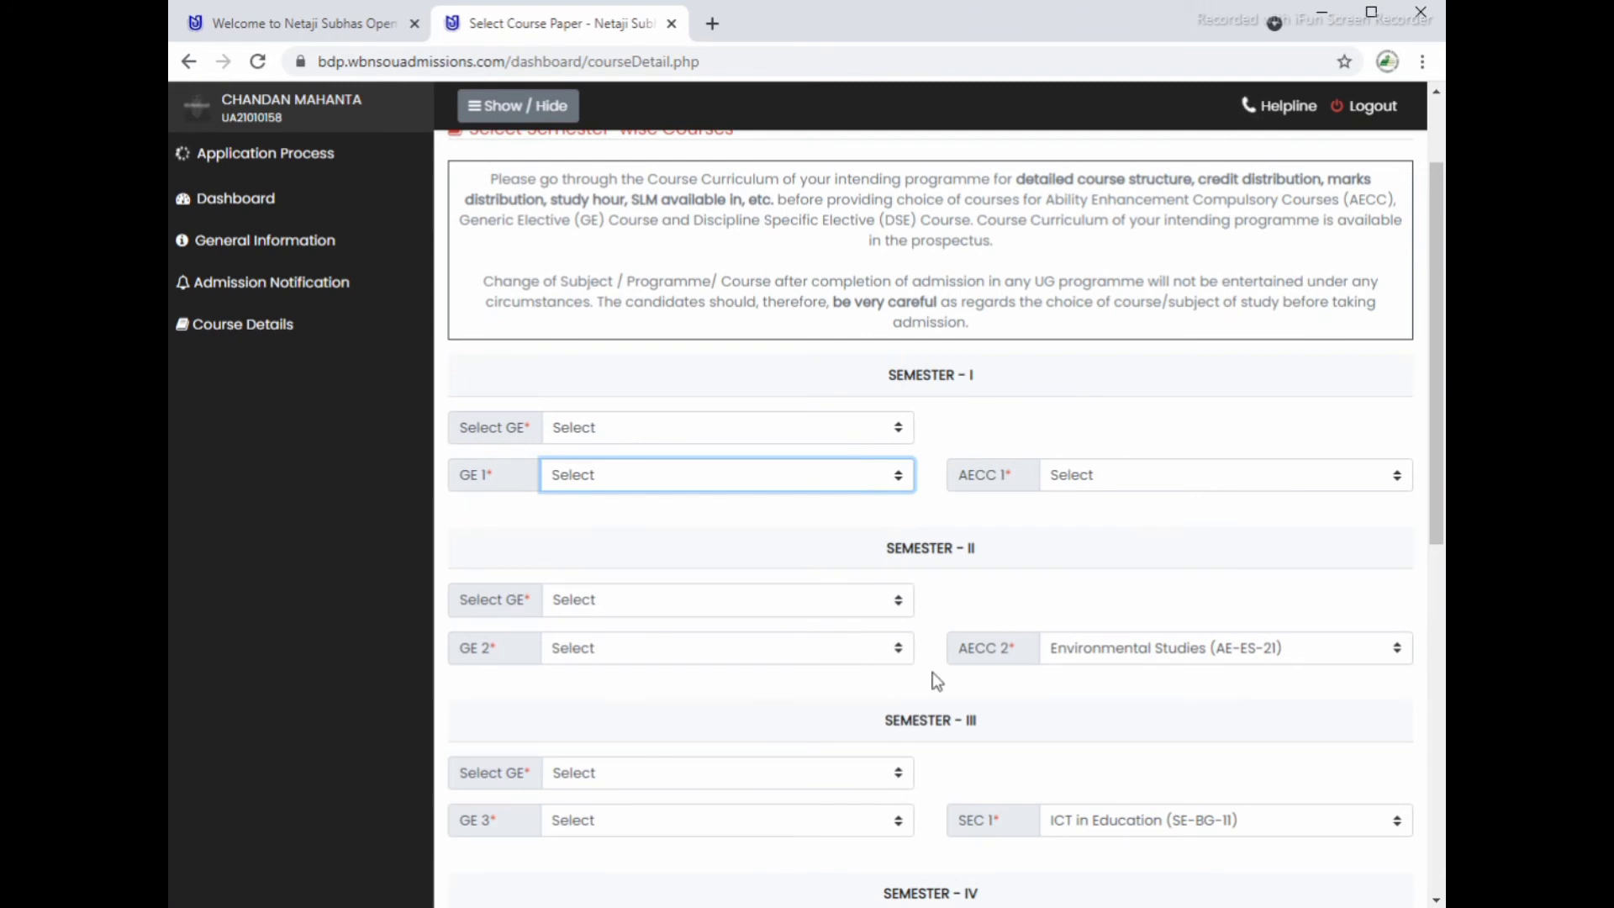
pyautogui.click(641, 438)
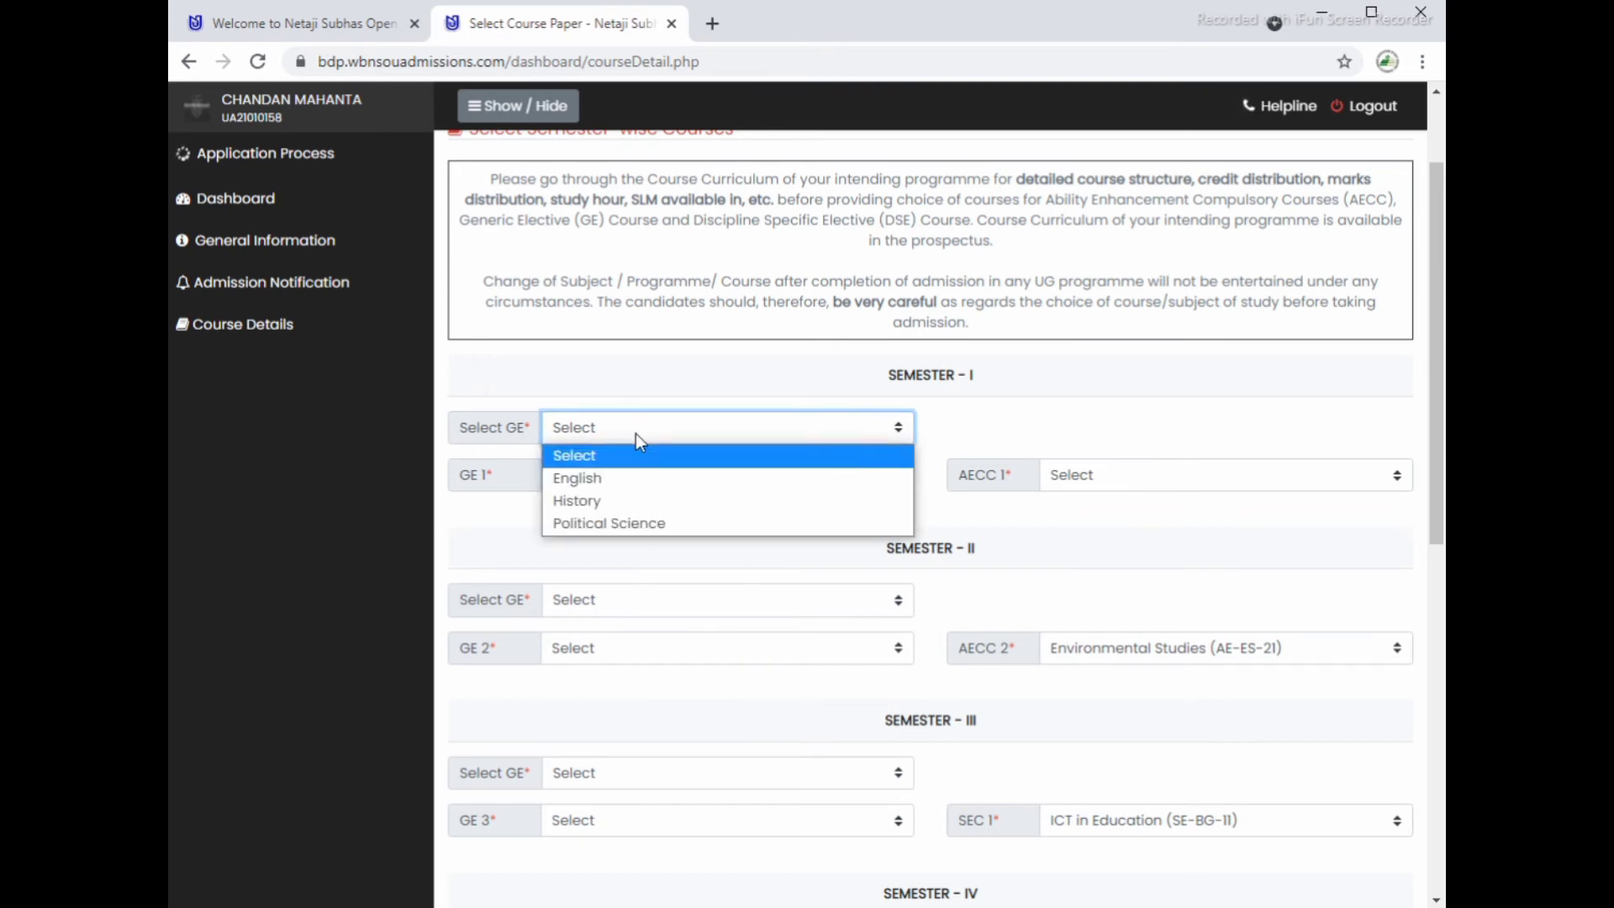
pyautogui.click(623, 501)
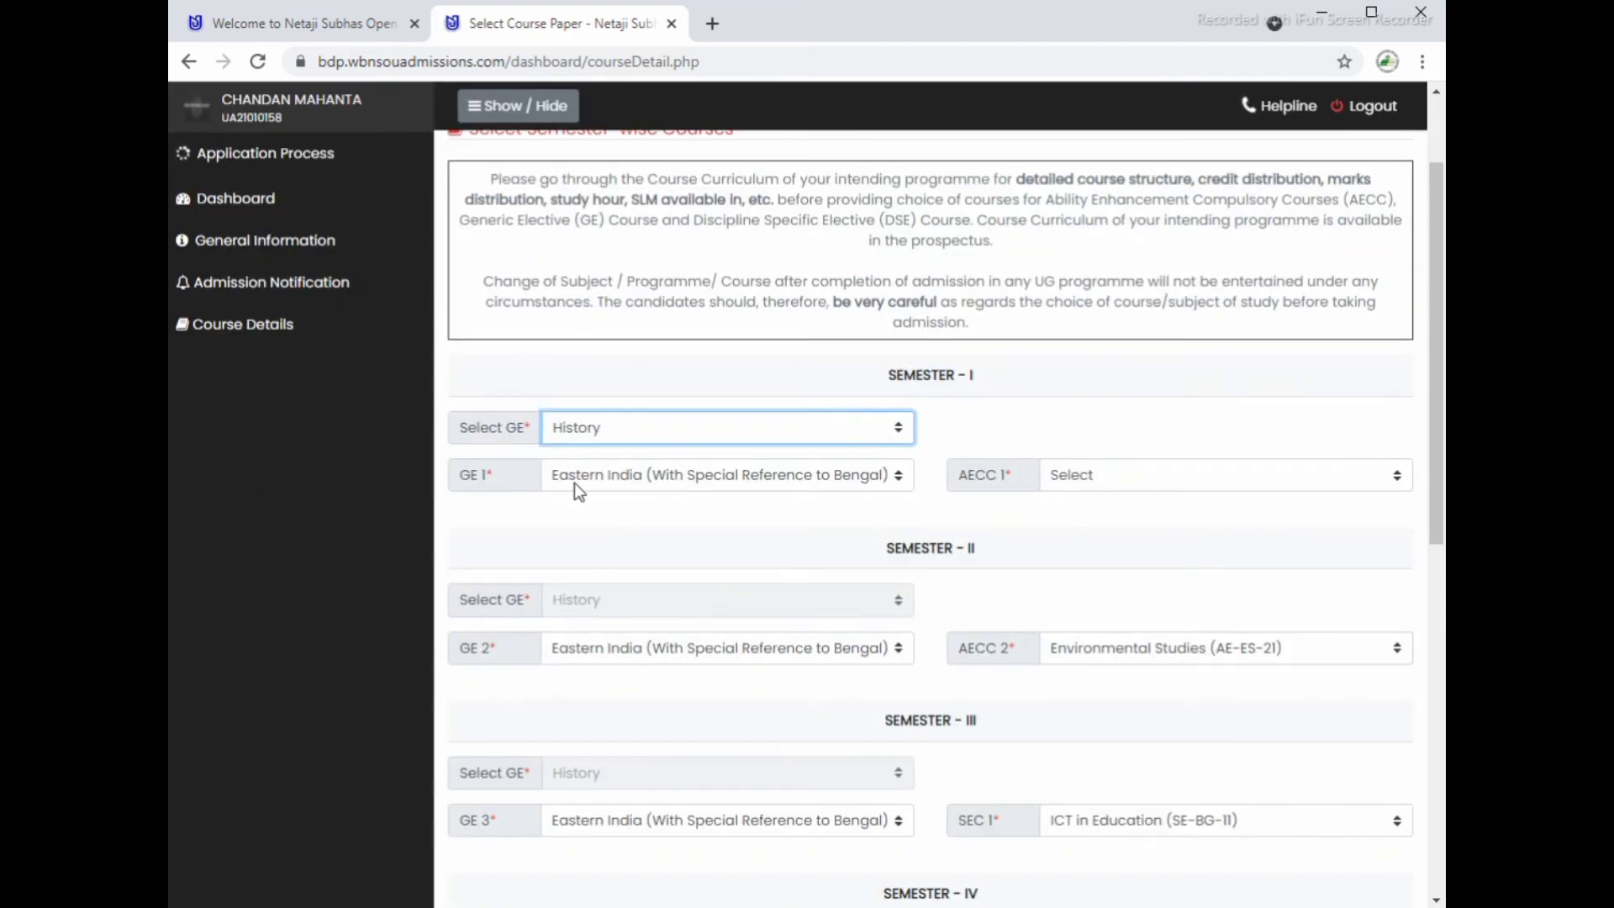
pyautogui.click(681, 477)
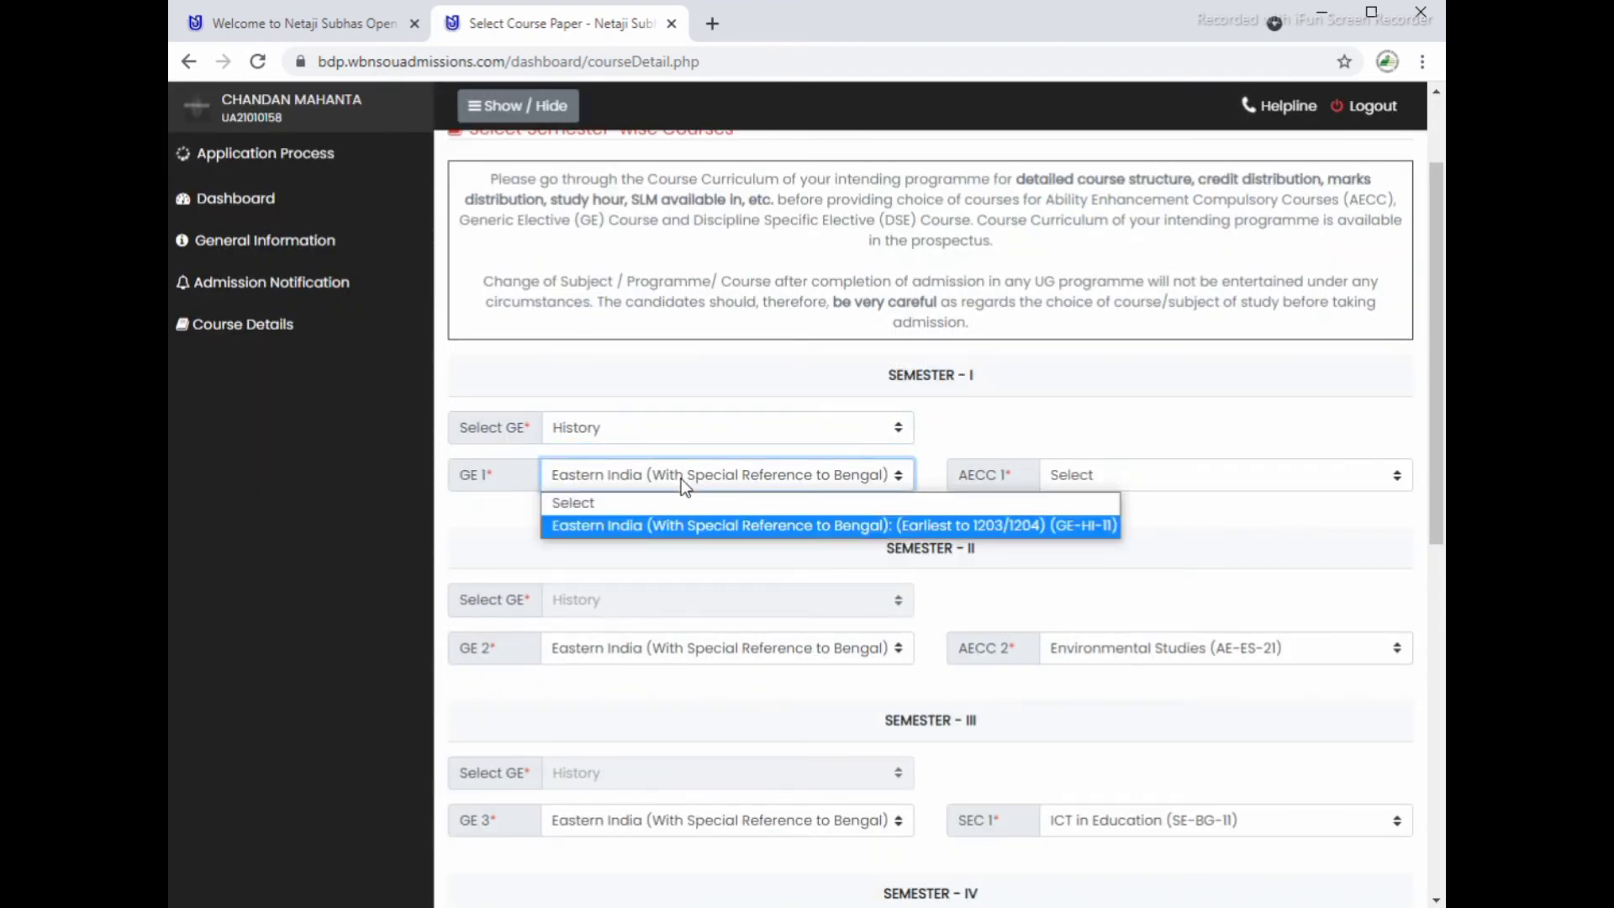
pyautogui.click(681, 478)
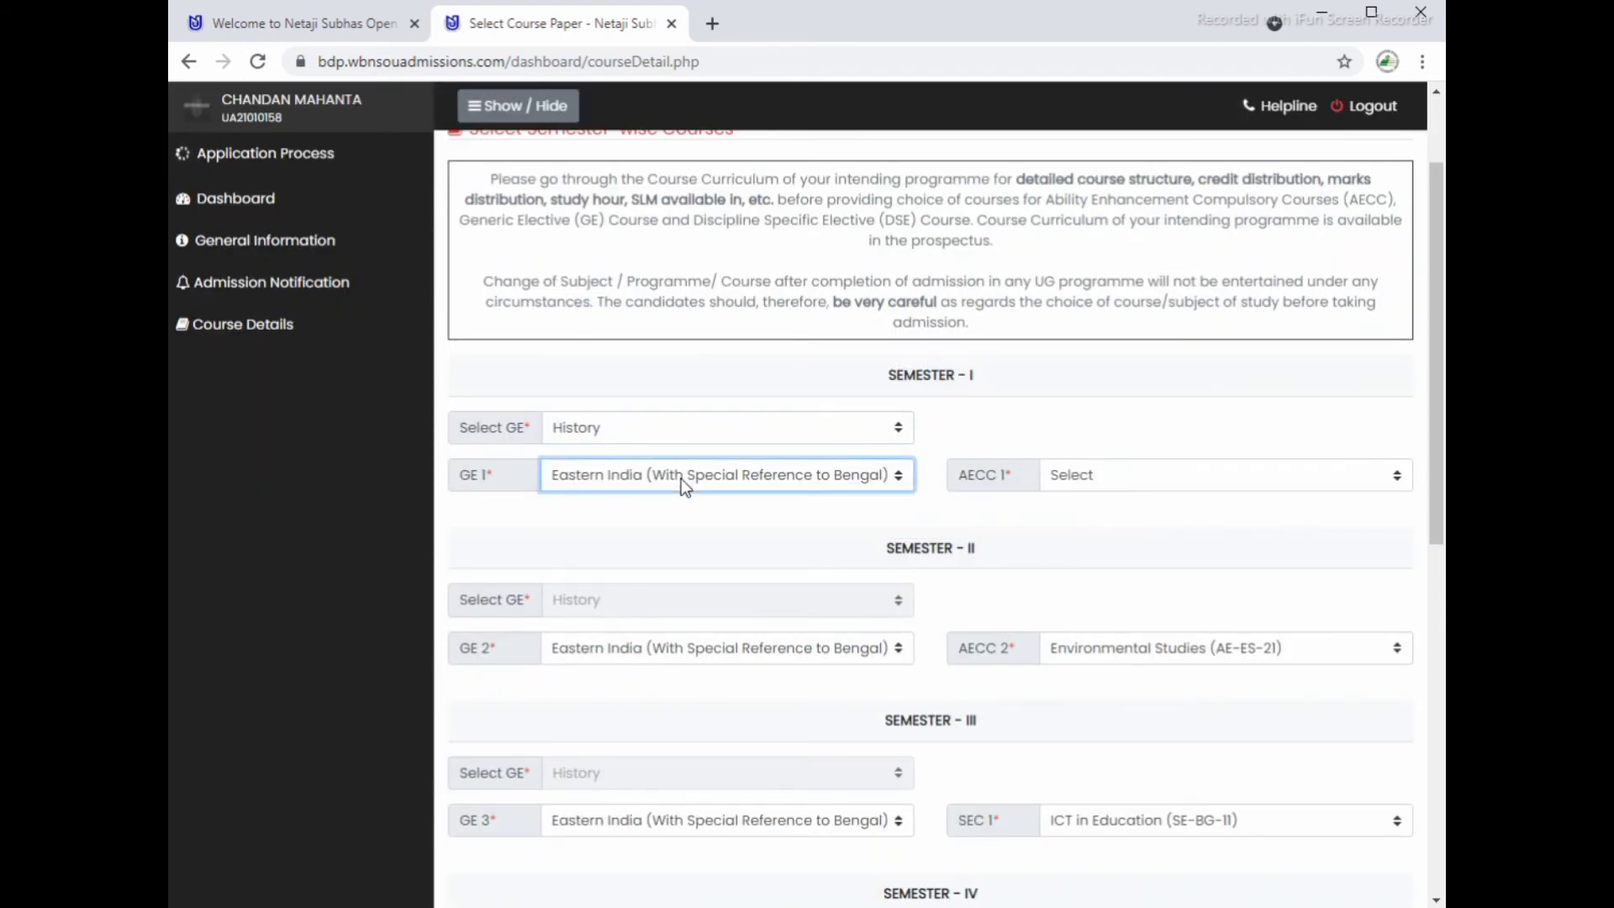
# Step: Set AECC 1 to Bengali (AE-BG-11) and keep Environmental Studies for AECC 2
pyautogui.click(1138, 473)
pyautogui.click(1136, 528)
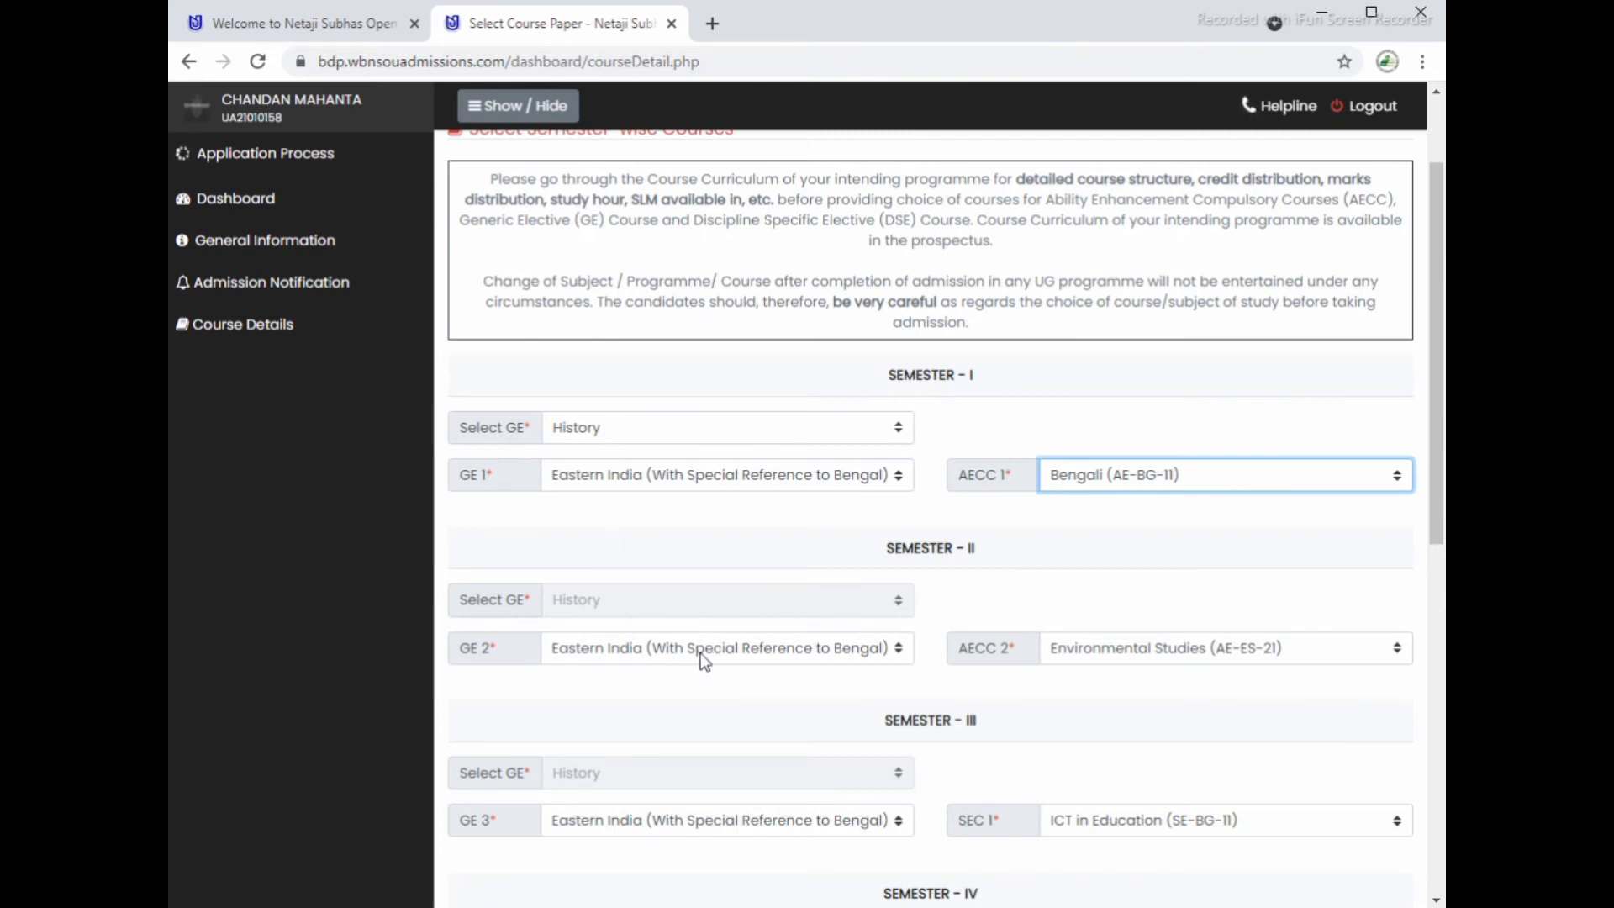
pyautogui.scroll(-1, 1129, 646)
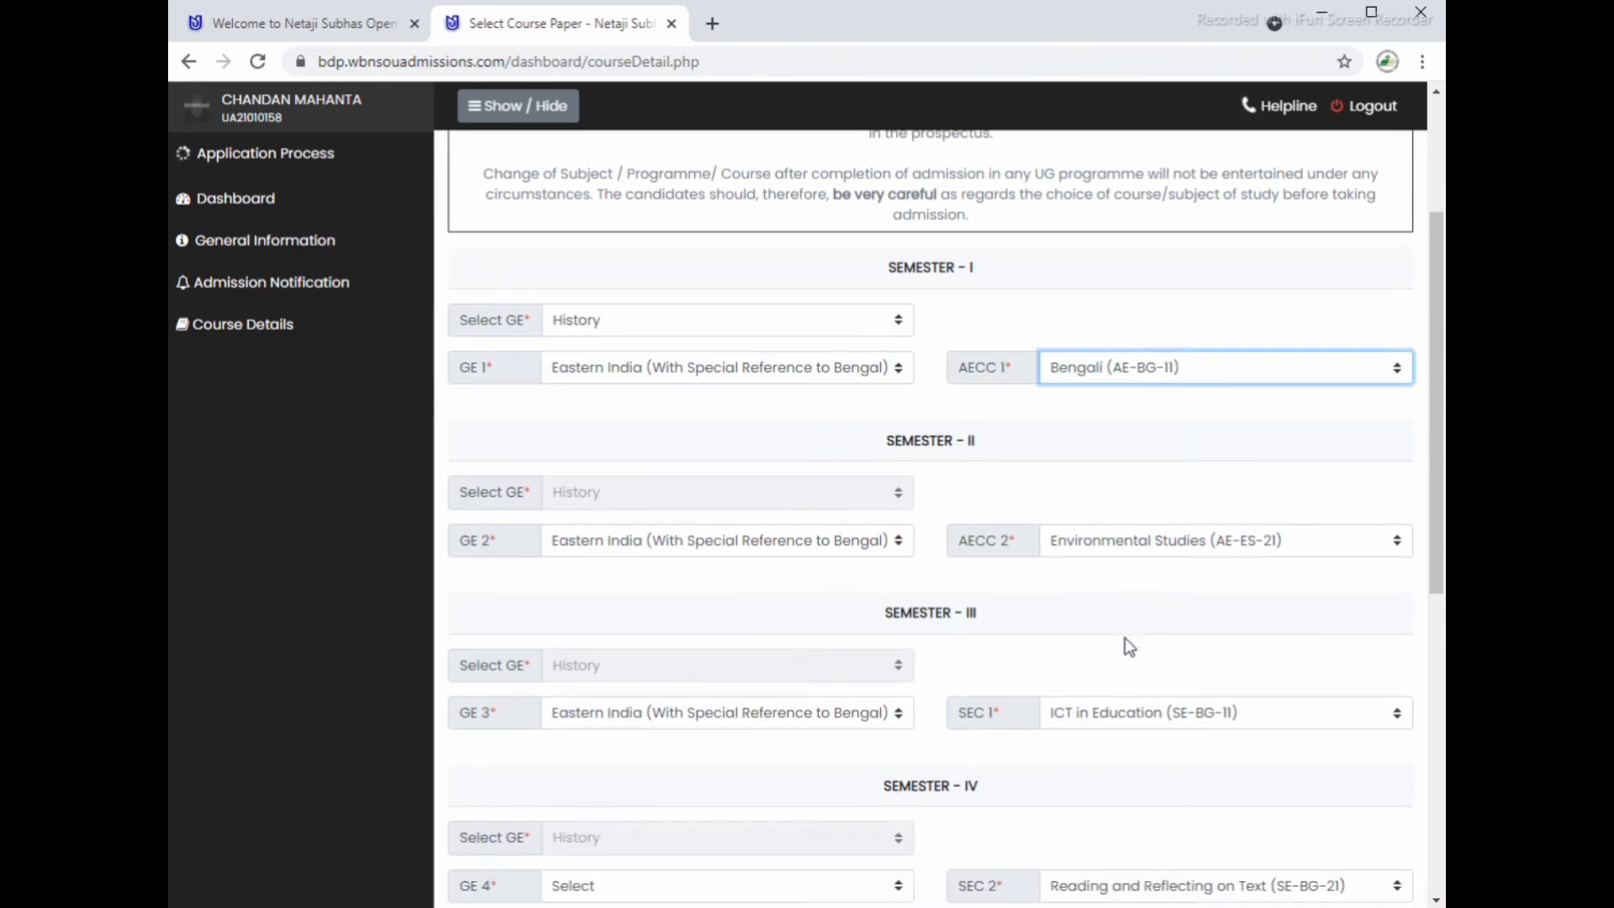
pyautogui.click(1182, 543)
pyautogui.click(1182, 541)
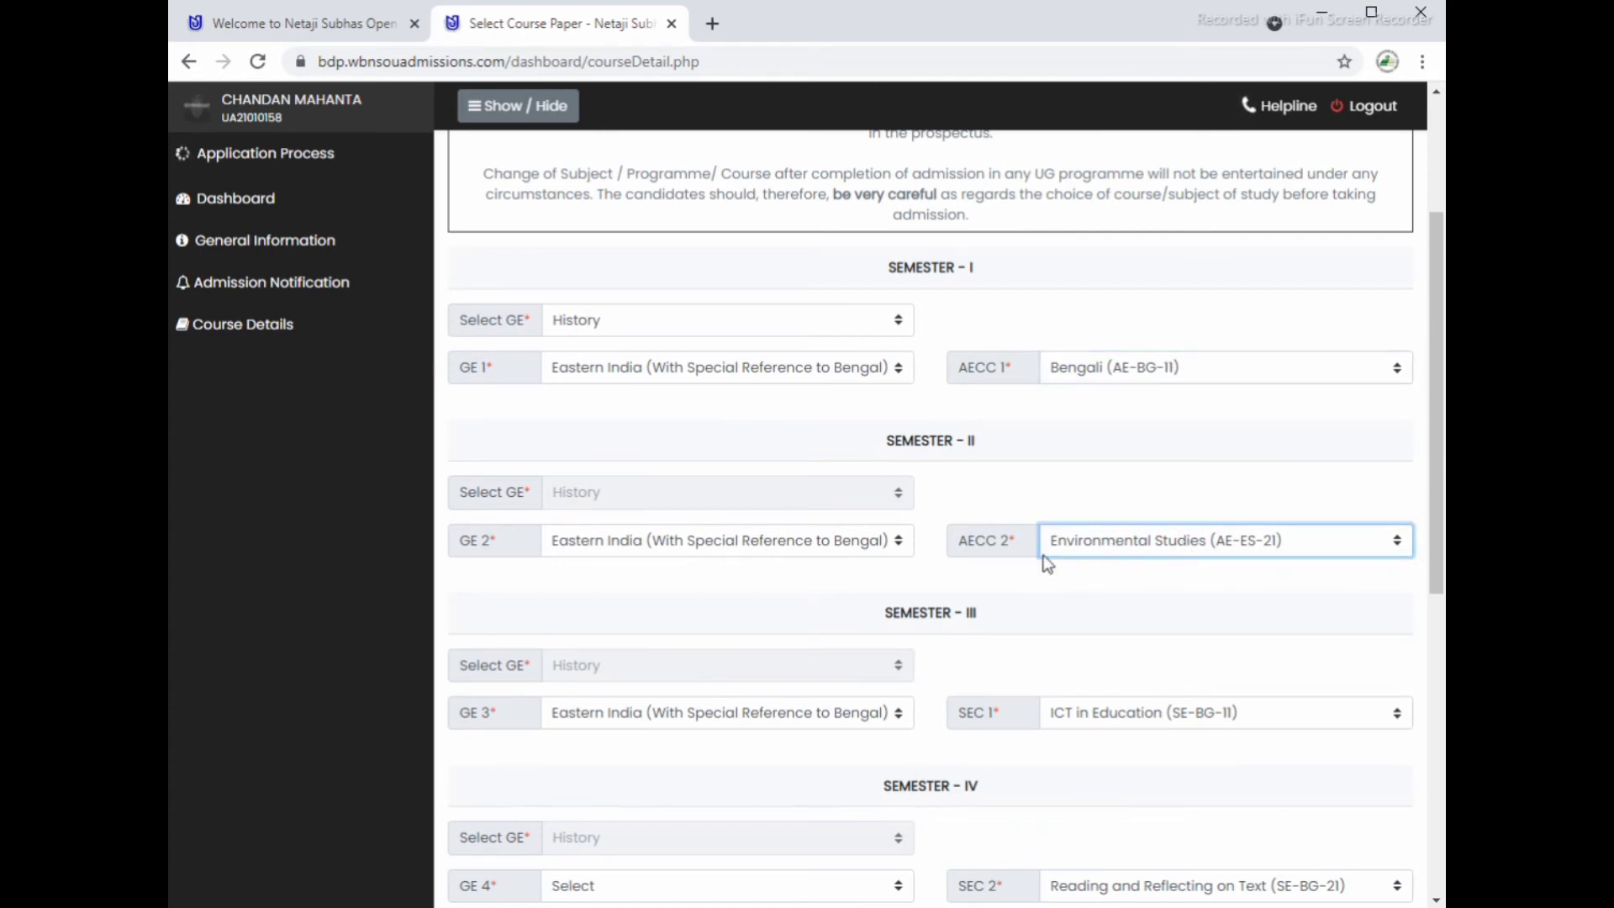
pyautogui.scroll(-1, 723, 677)
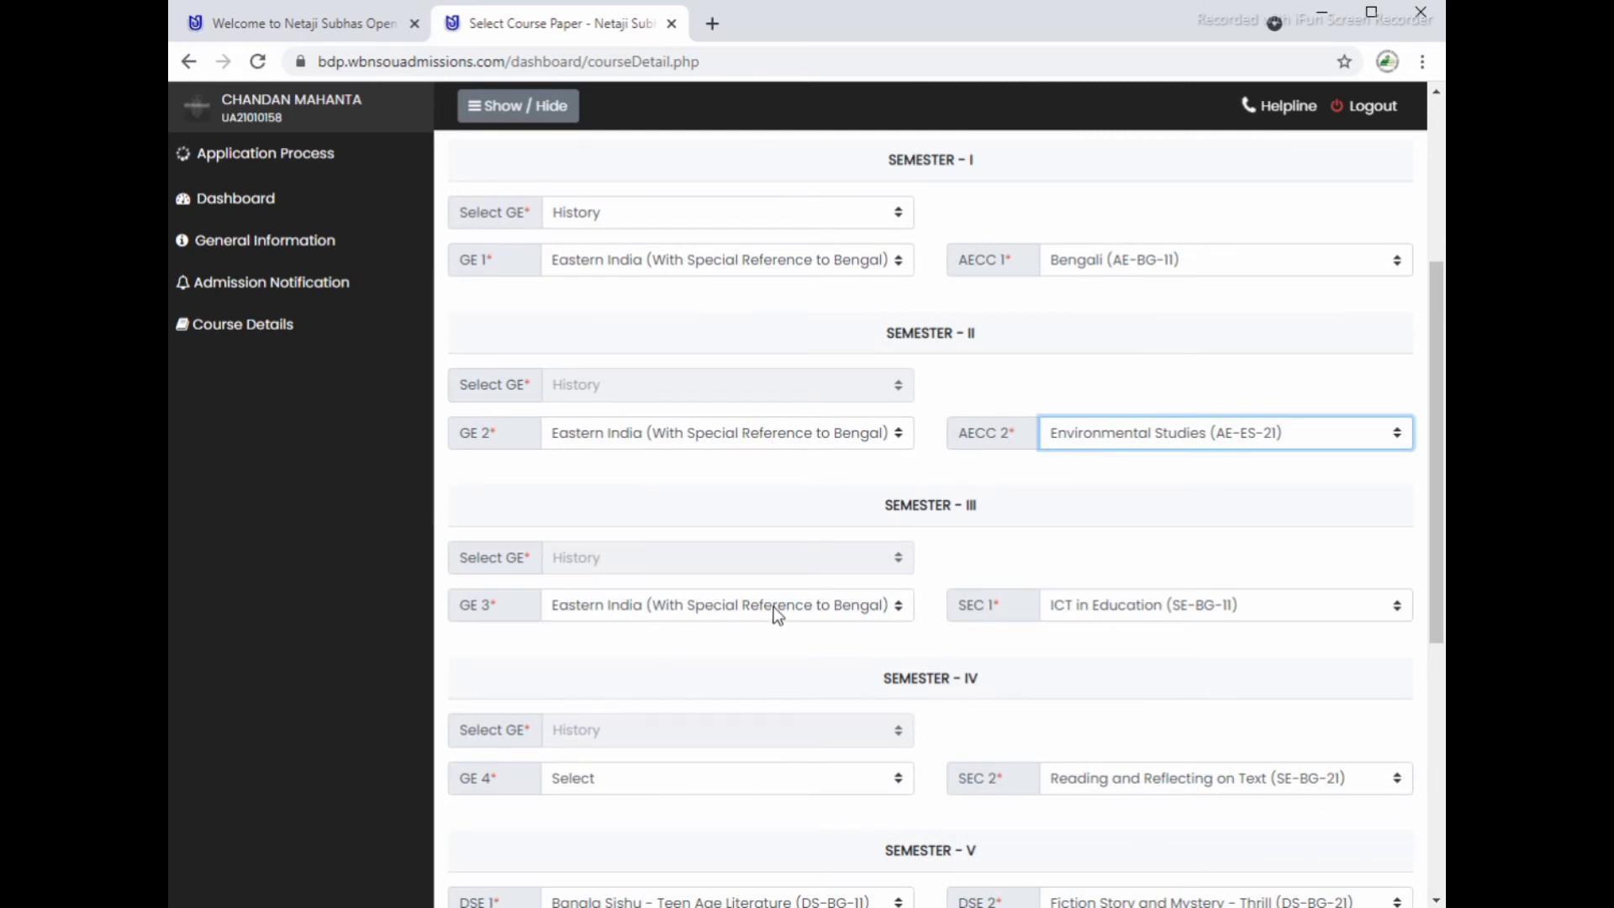
pyautogui.scroll(2, 769, 607)
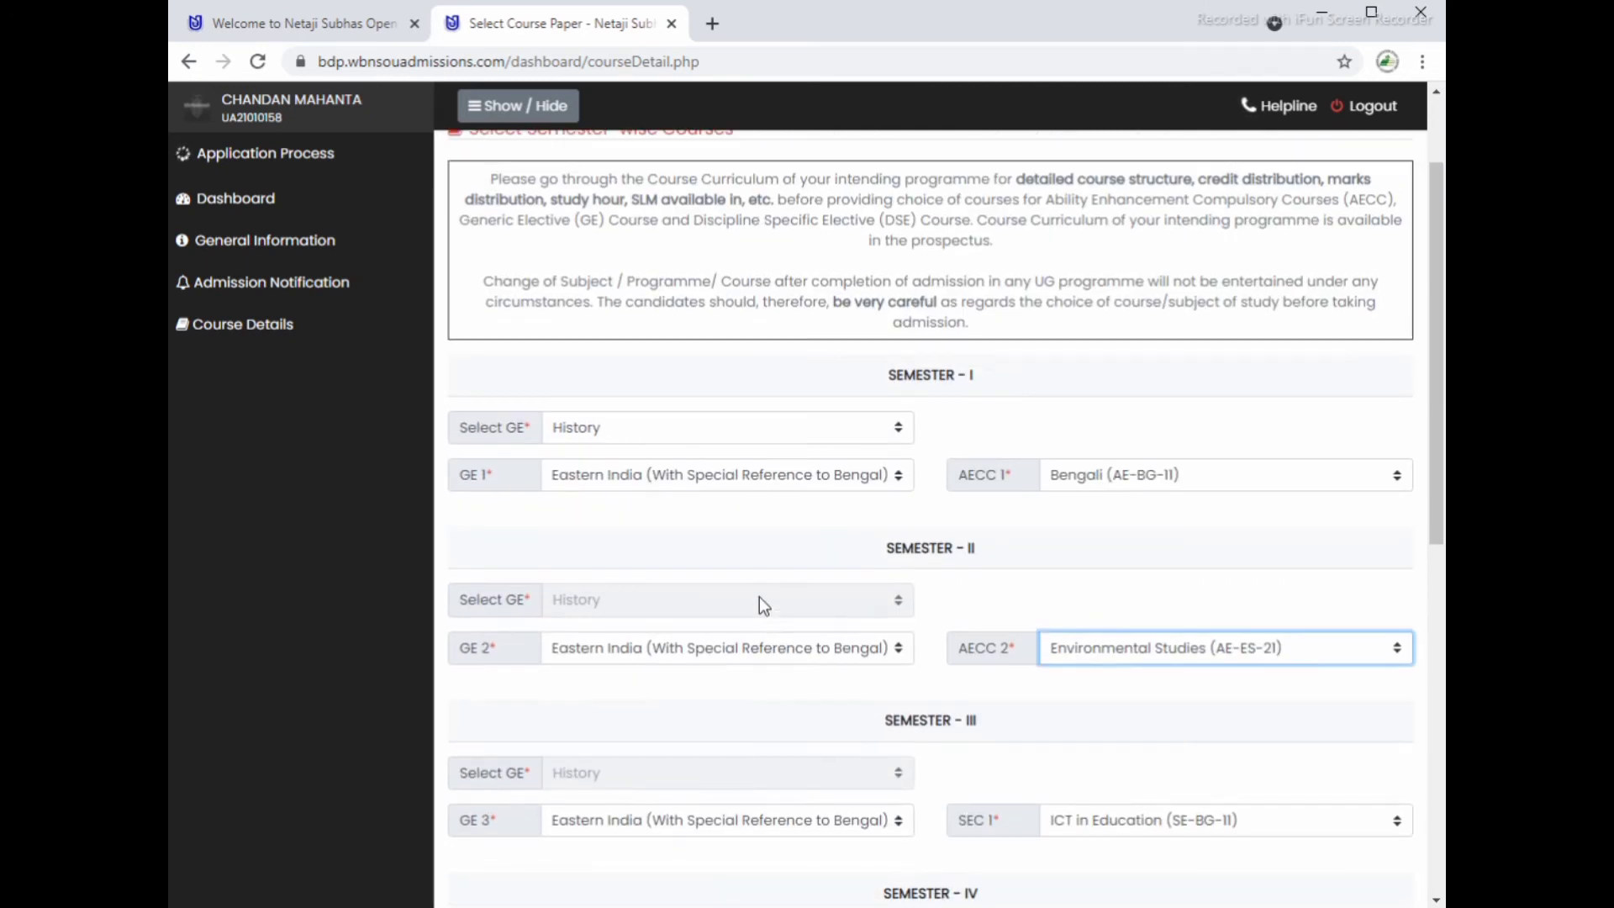
# Step: Confirm History as Semester I GE, then choose Making of Contemporary India (GE-HI-41) for GE 4
pyautogui.doubleClick(516, 427)
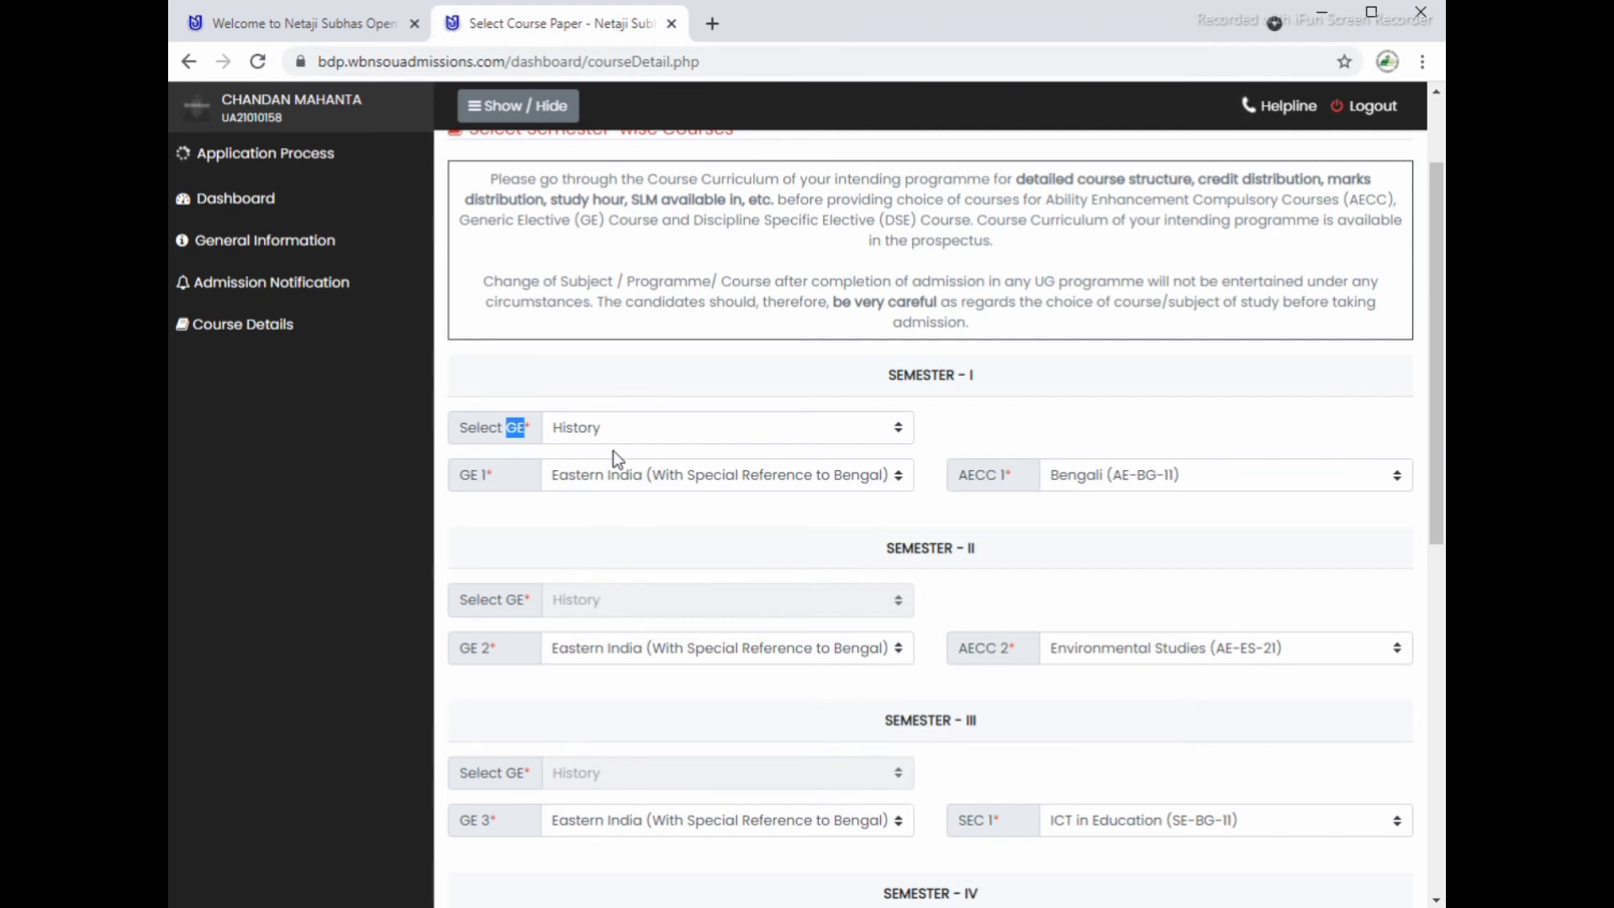
pyautogui.click(624, 430)
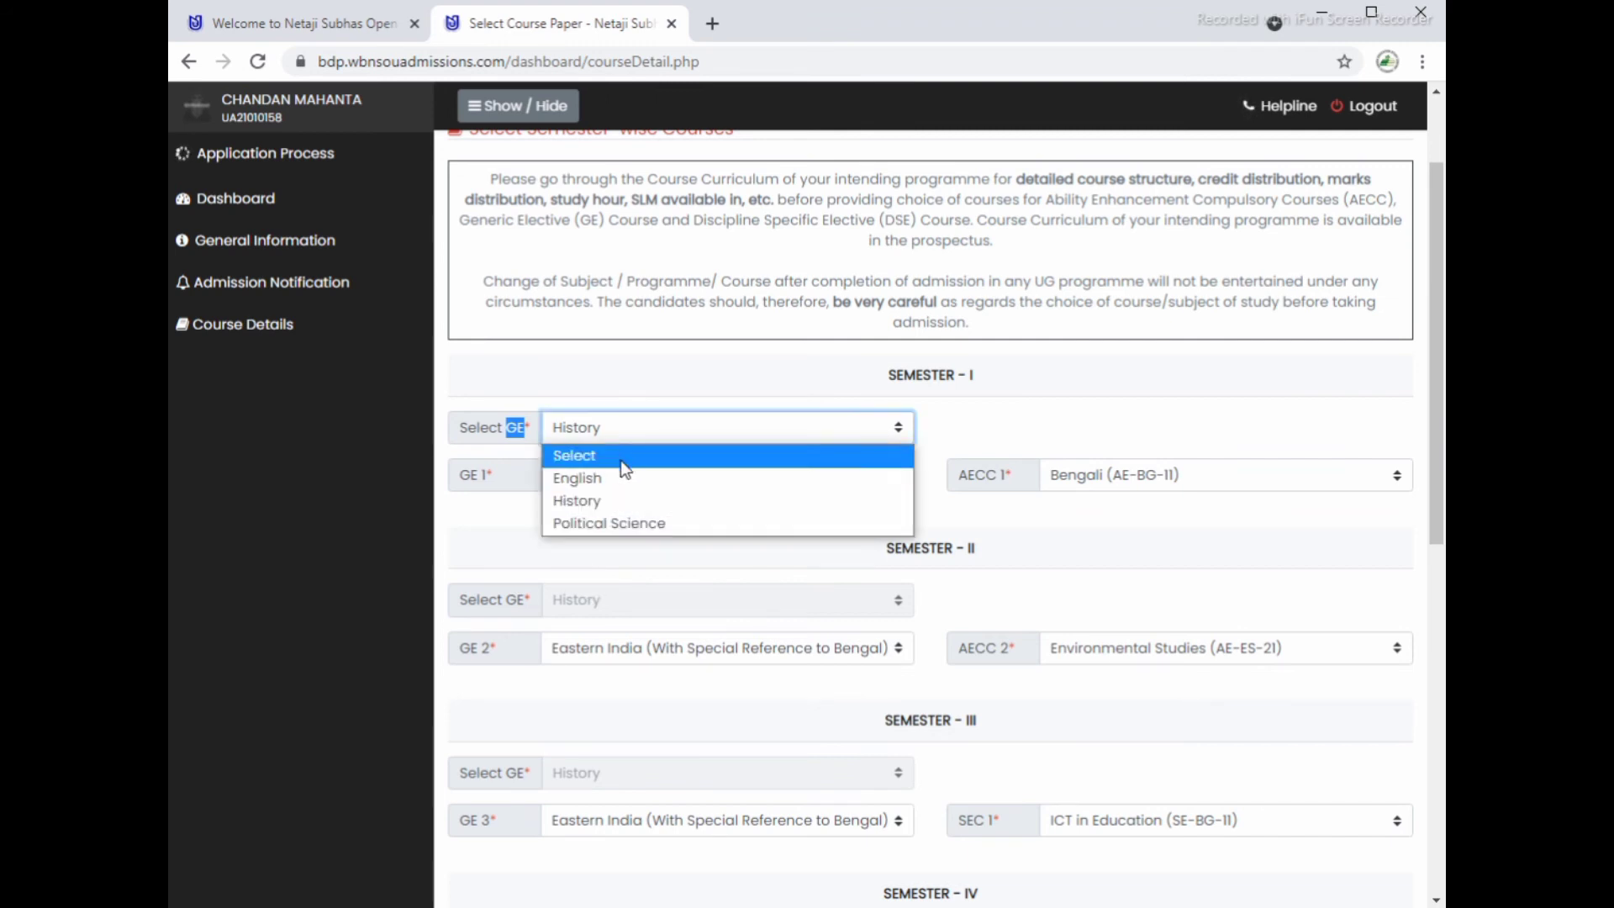
pyautogui.click(632, 502)
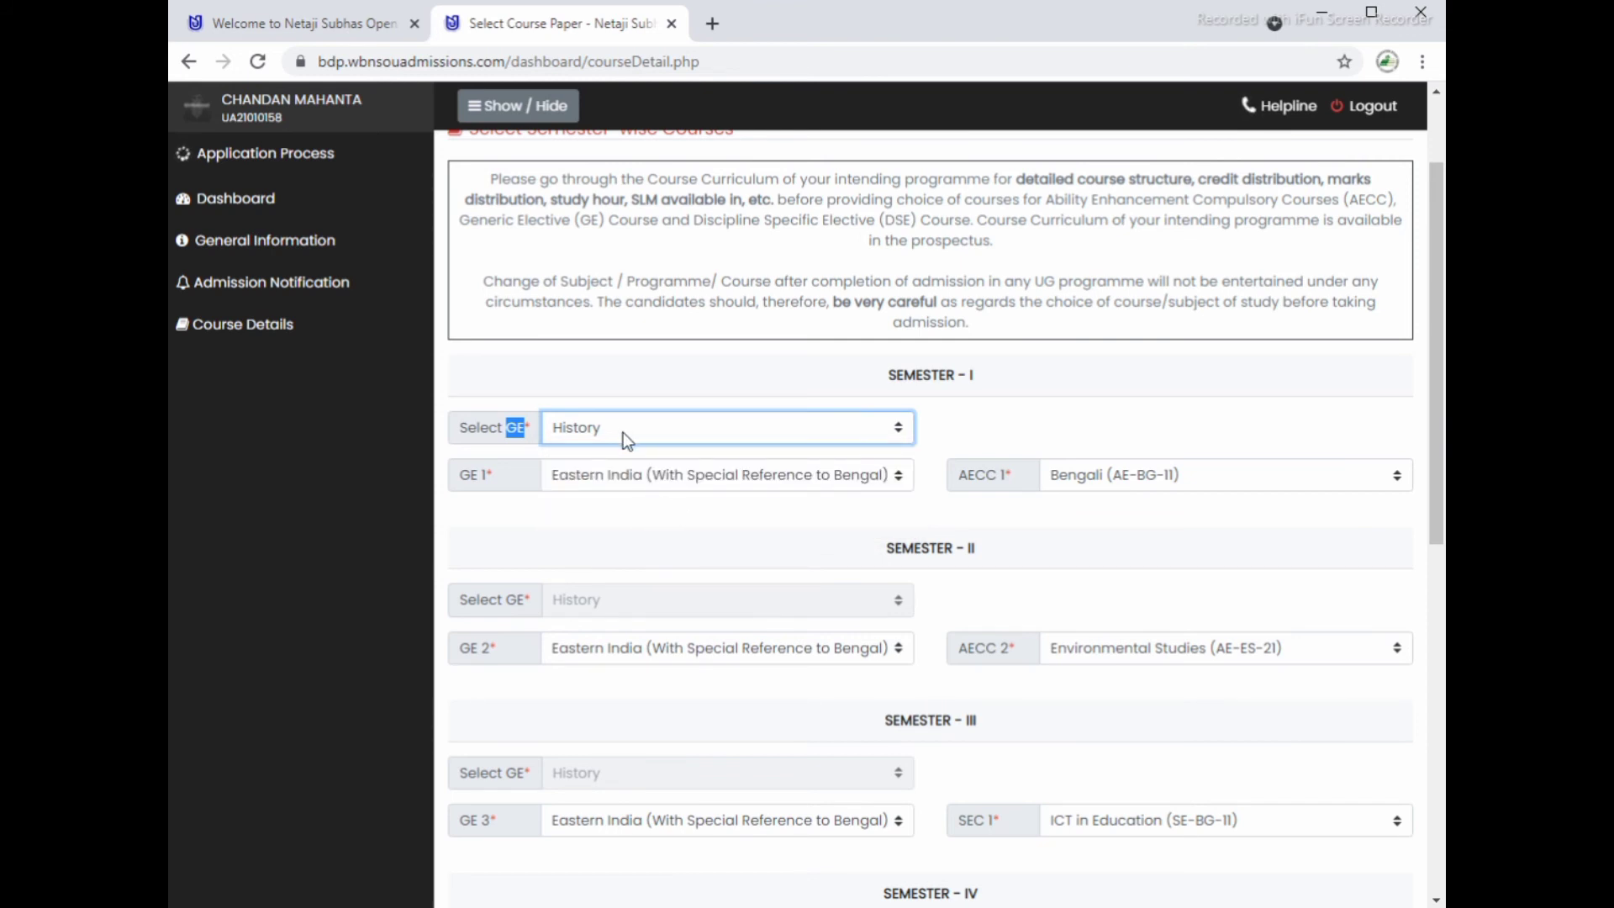
pyautogui.scroll(-2, 641, 446)
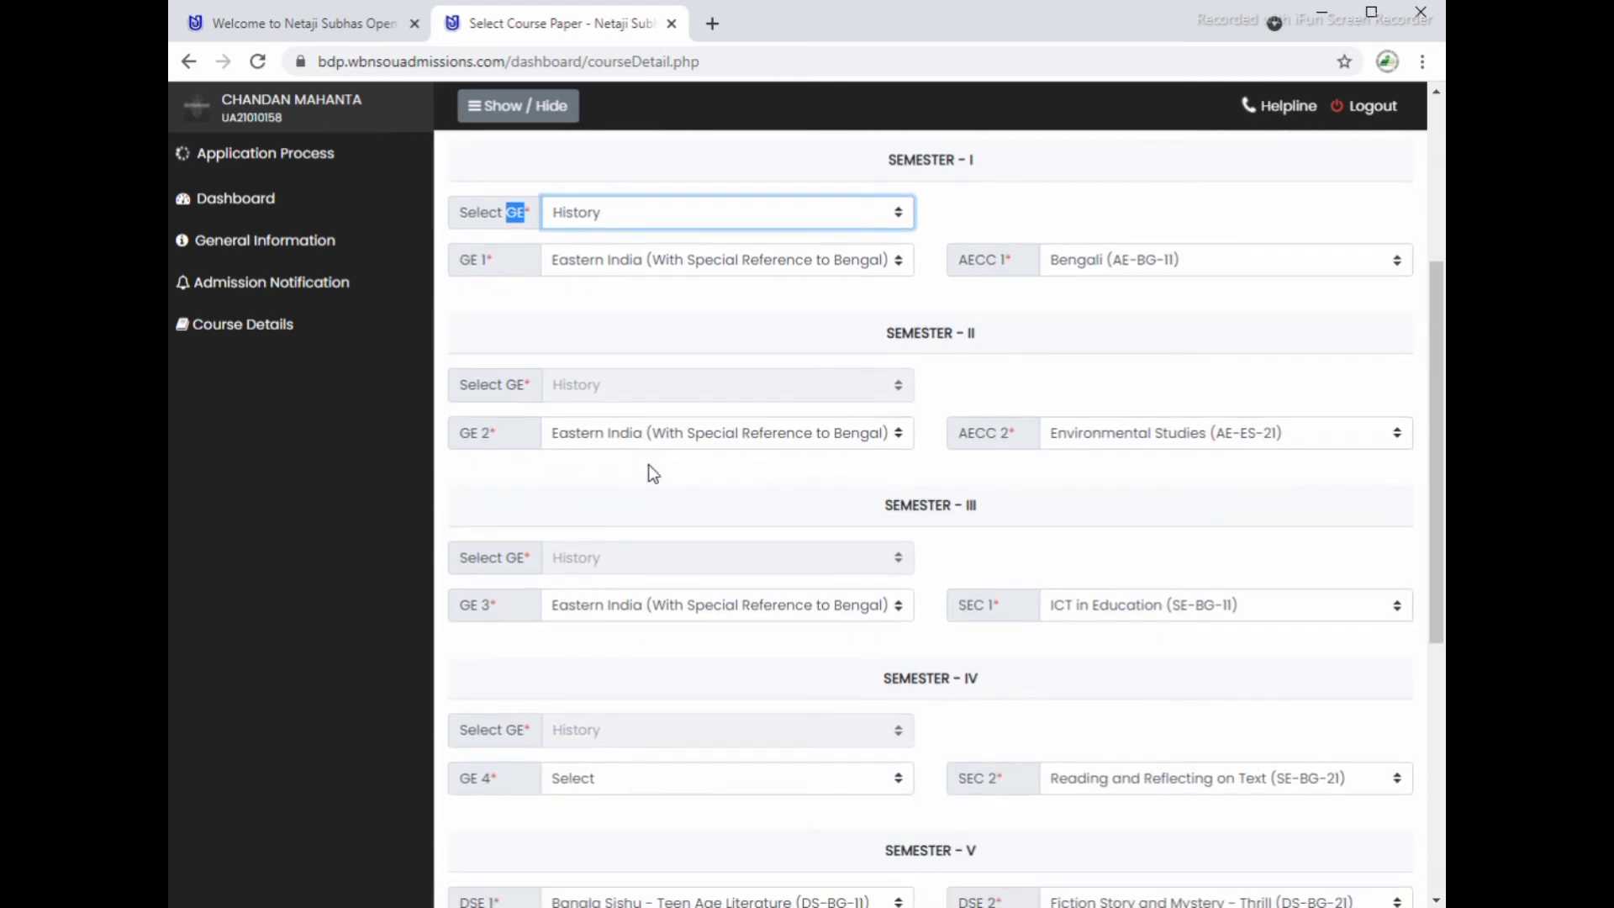
pyautogui.scroll(-1, 667, 765)
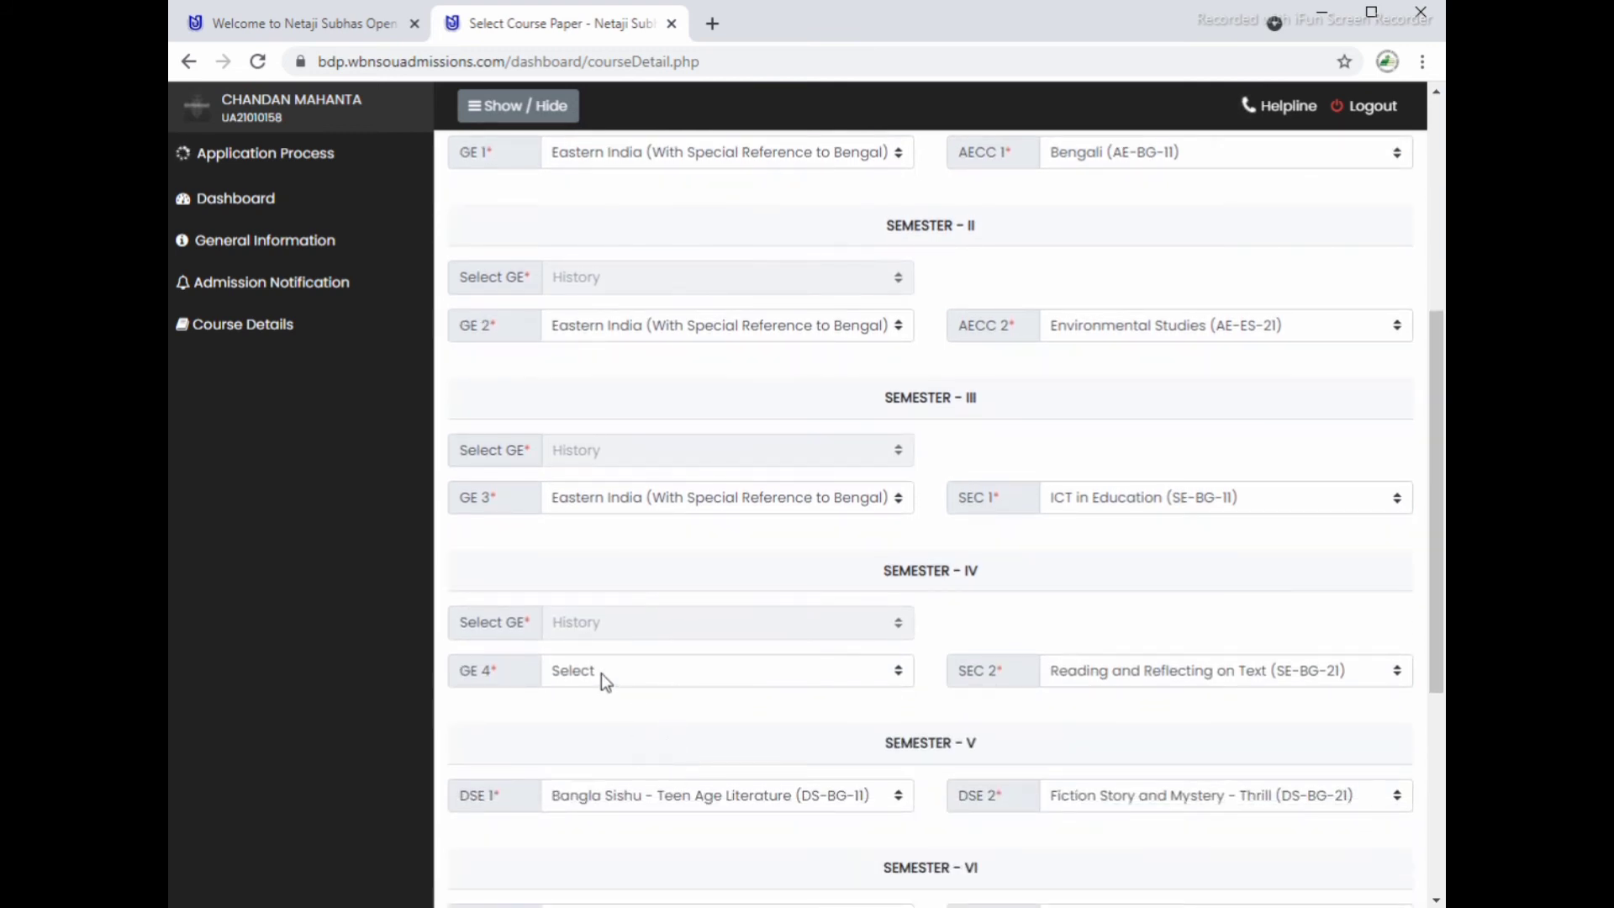
pyautogui.click(602, 673)
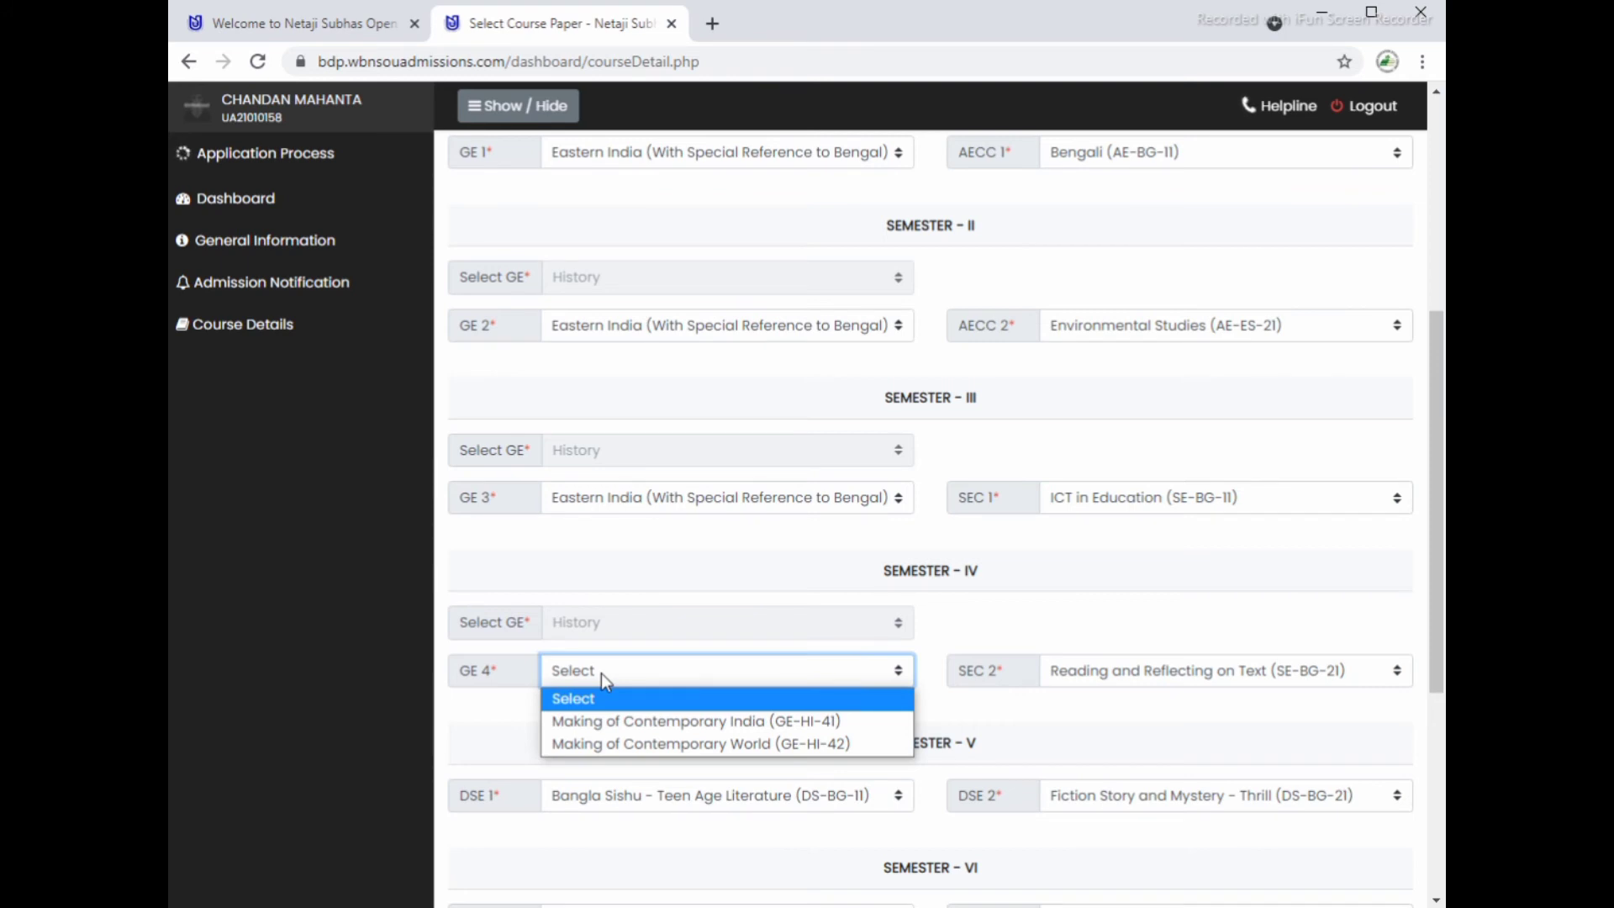
pyautogui.click(742, 723)
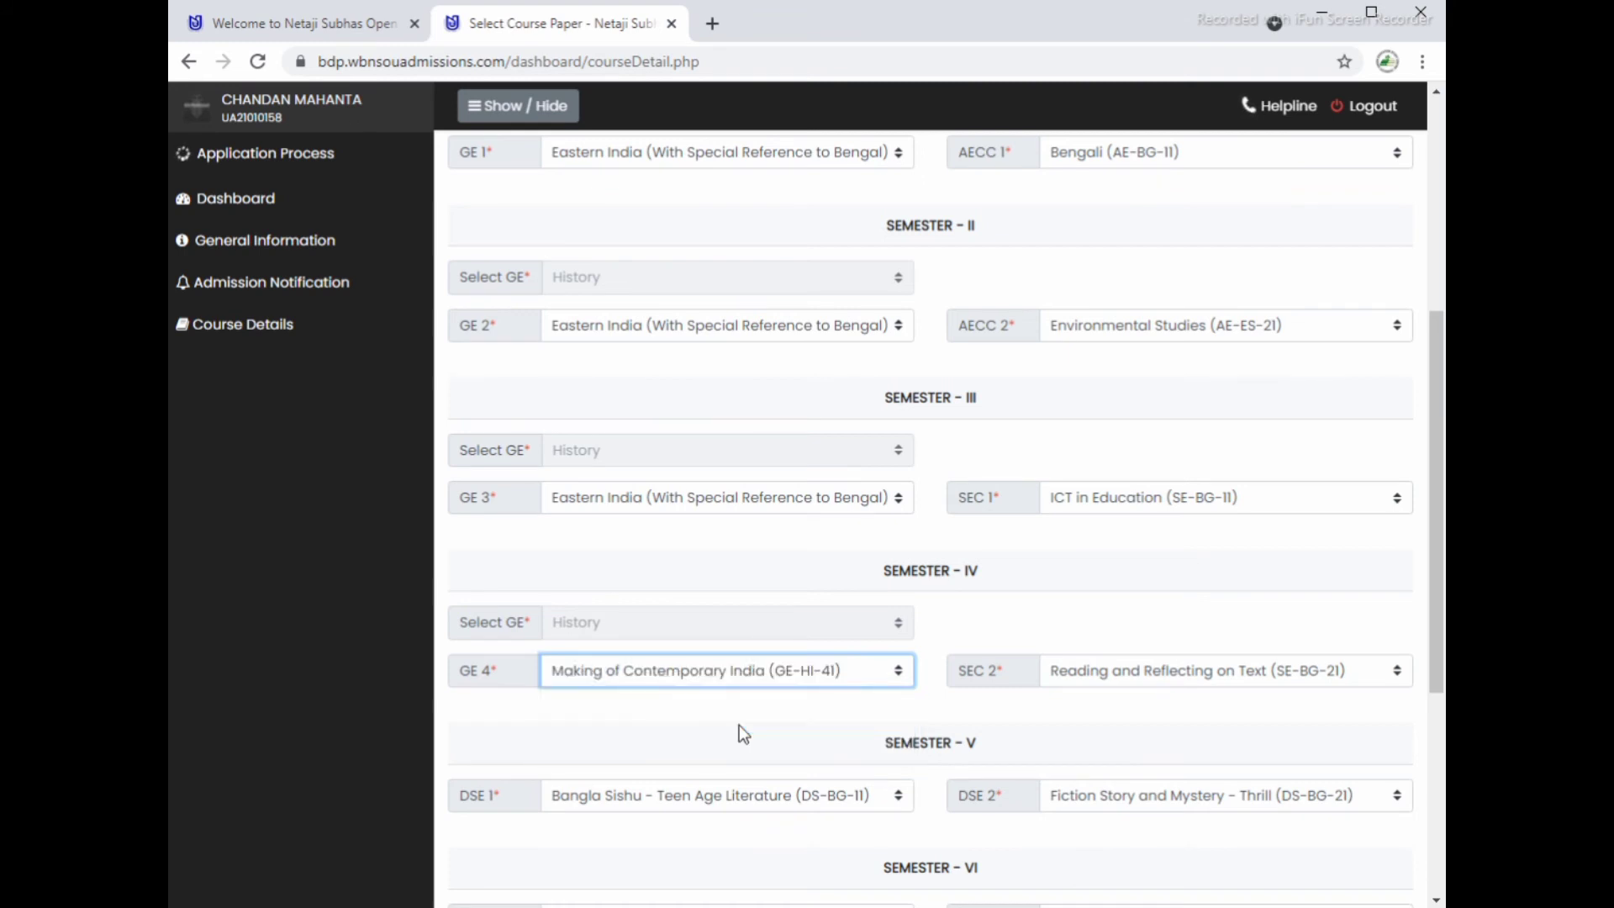
# Step: Check the SEC 1, AECC 2 and AECC 1 choices: ICT in Education and Bengali (AE-BG-11)
pyautogui.scroll(1, 879, 763)
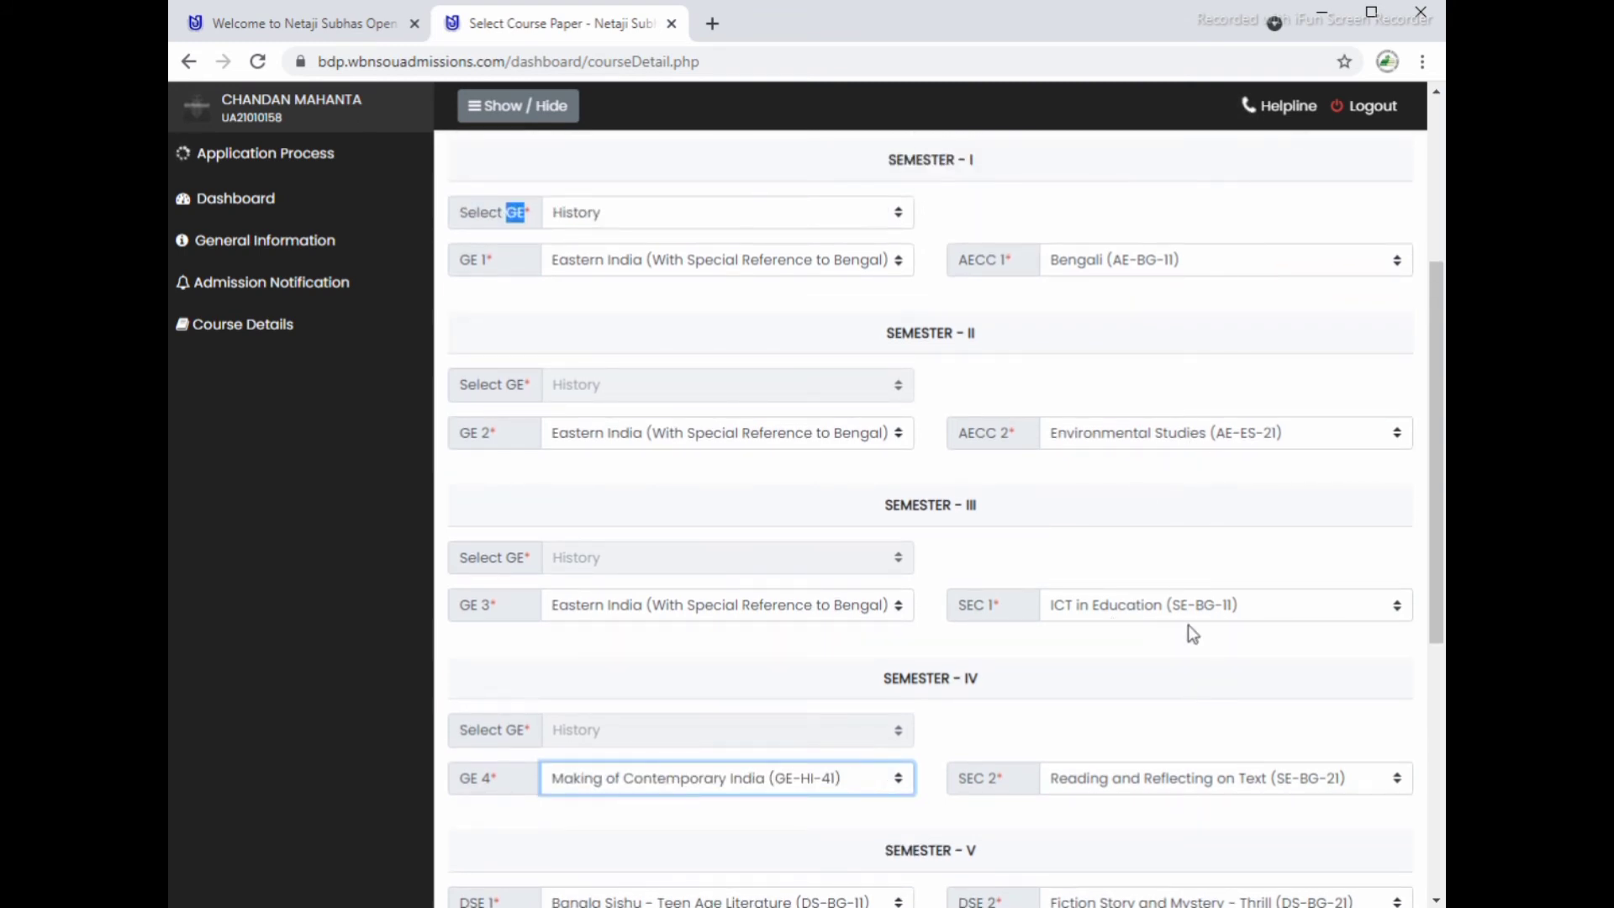
pyautogui.click(1185, 604)
pyautogui.click(1185, 602)
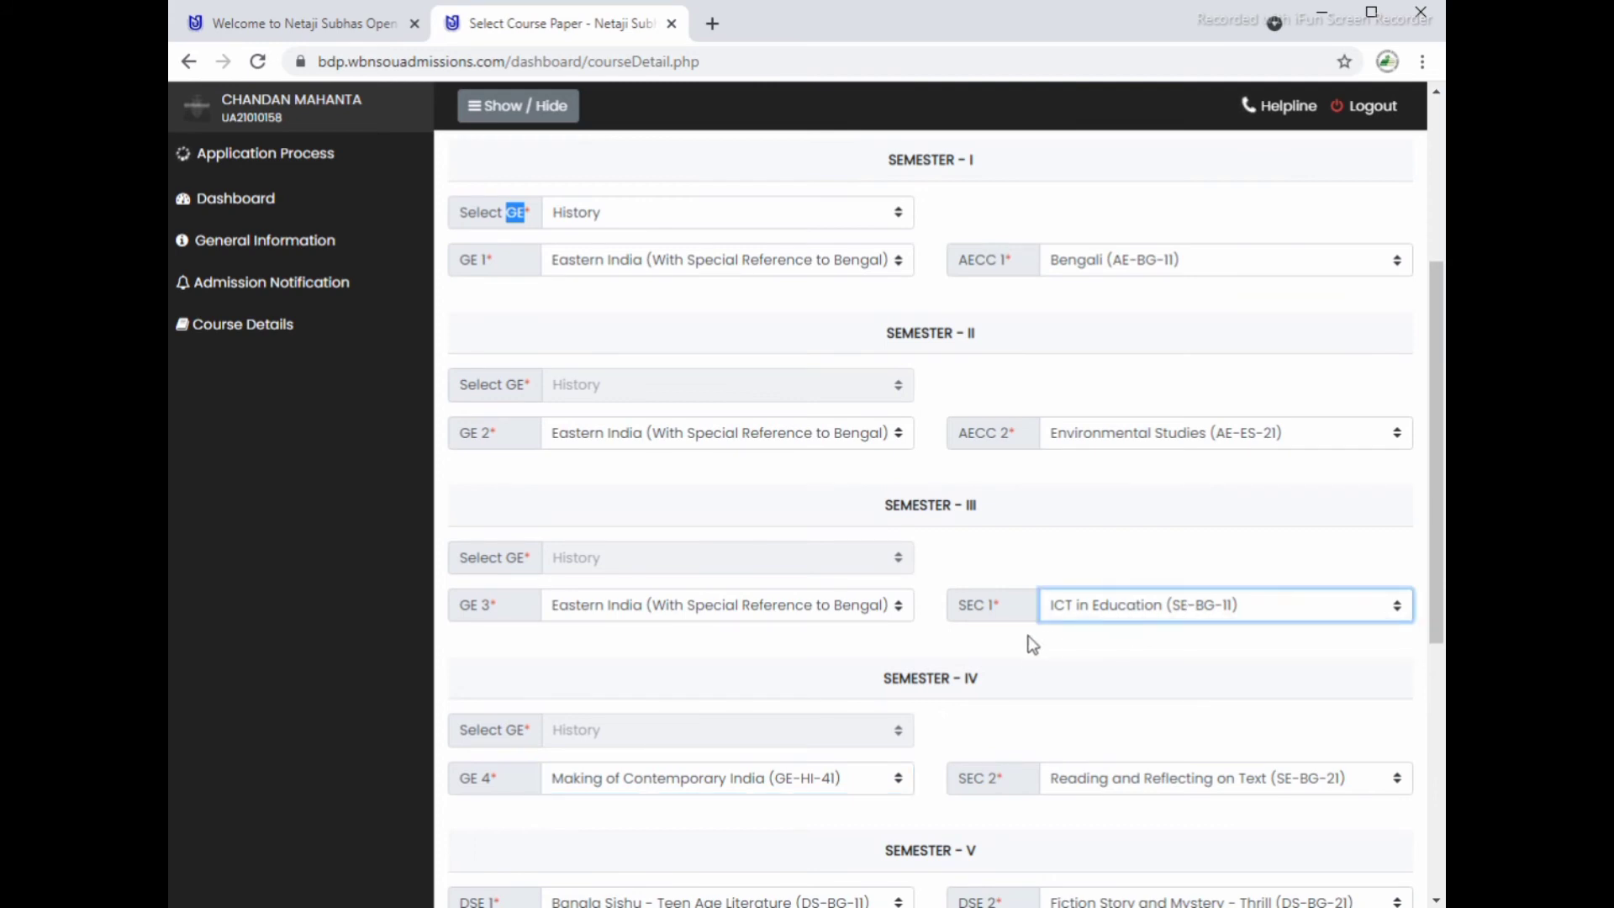
pyautogui.click(1128, 432)
pyautogui.click(1128, 432)
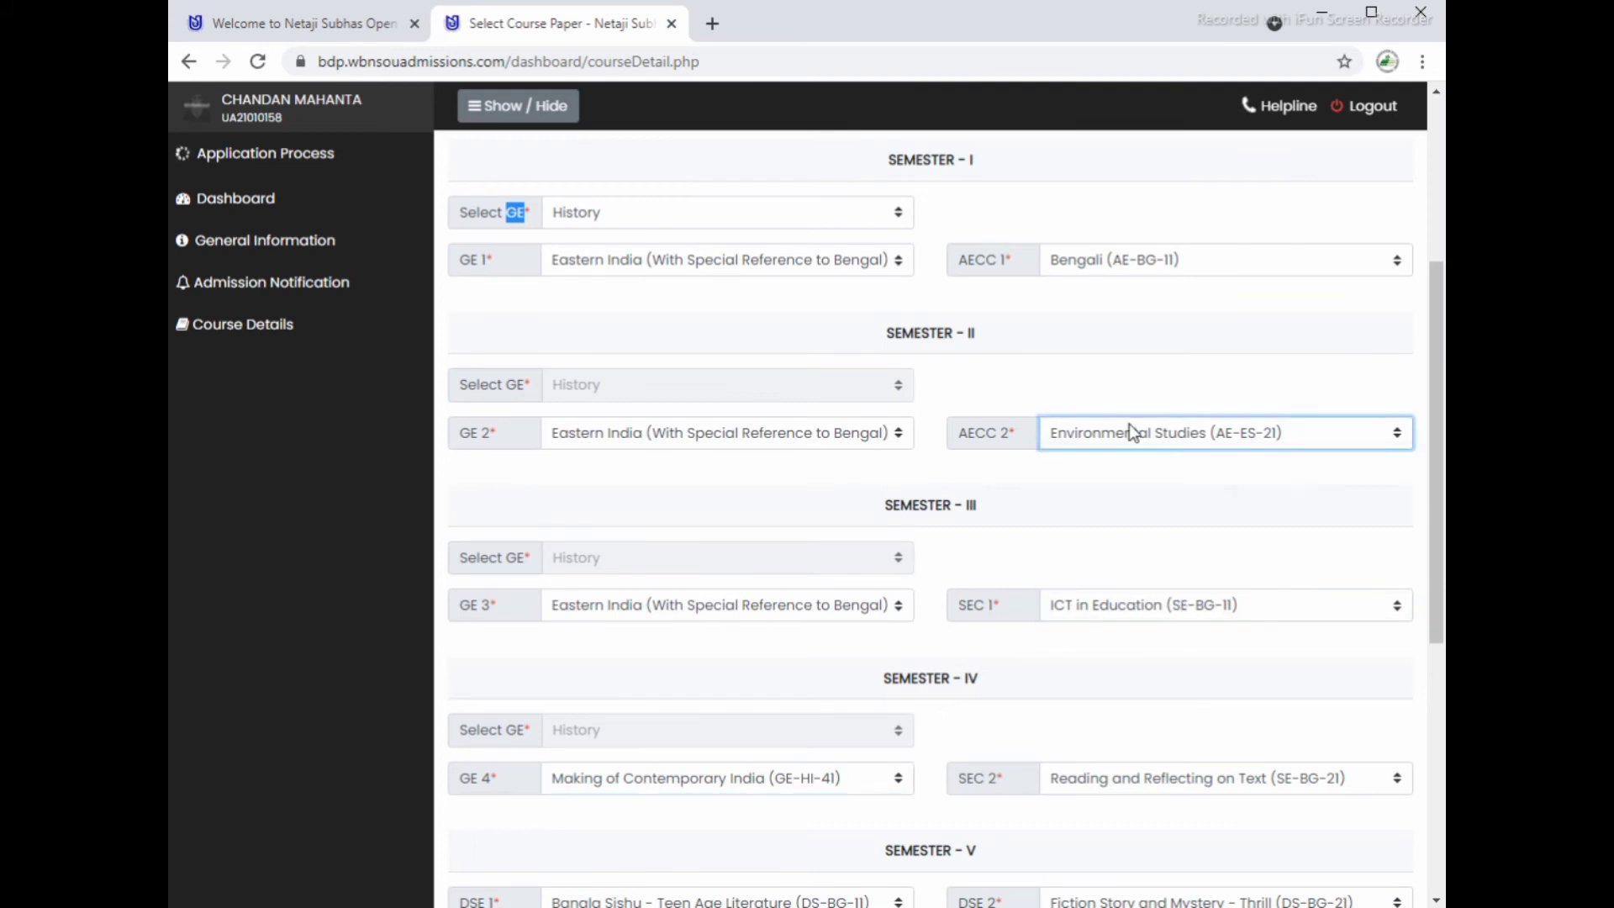
pyautogui.scroll(1, 1081, 408)
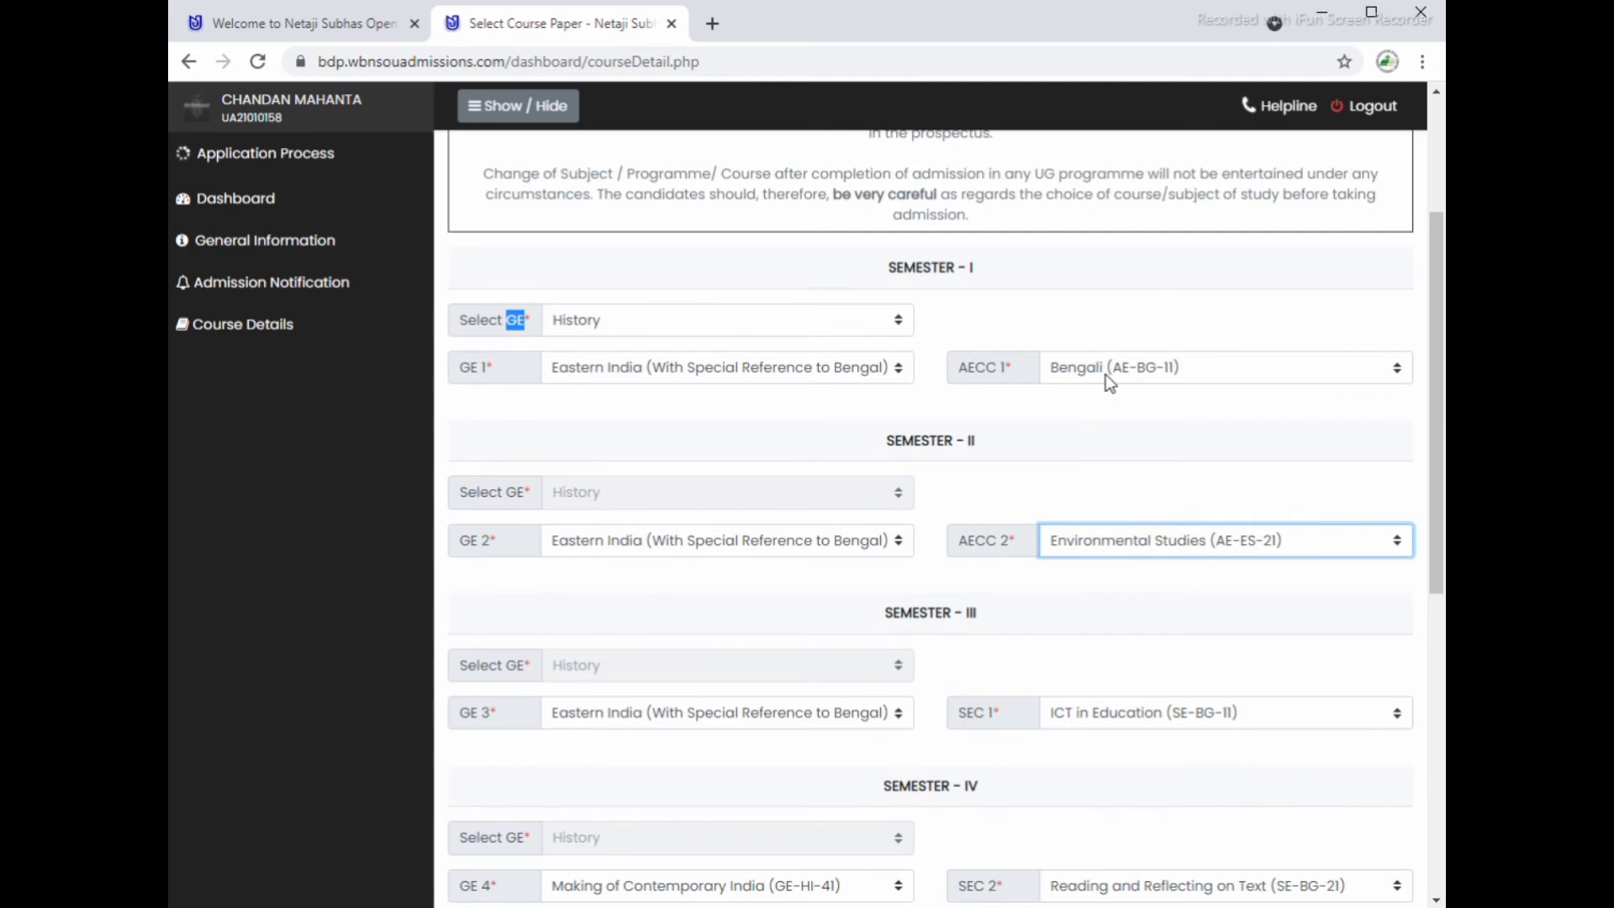
pyautogui.click(1106, 375)
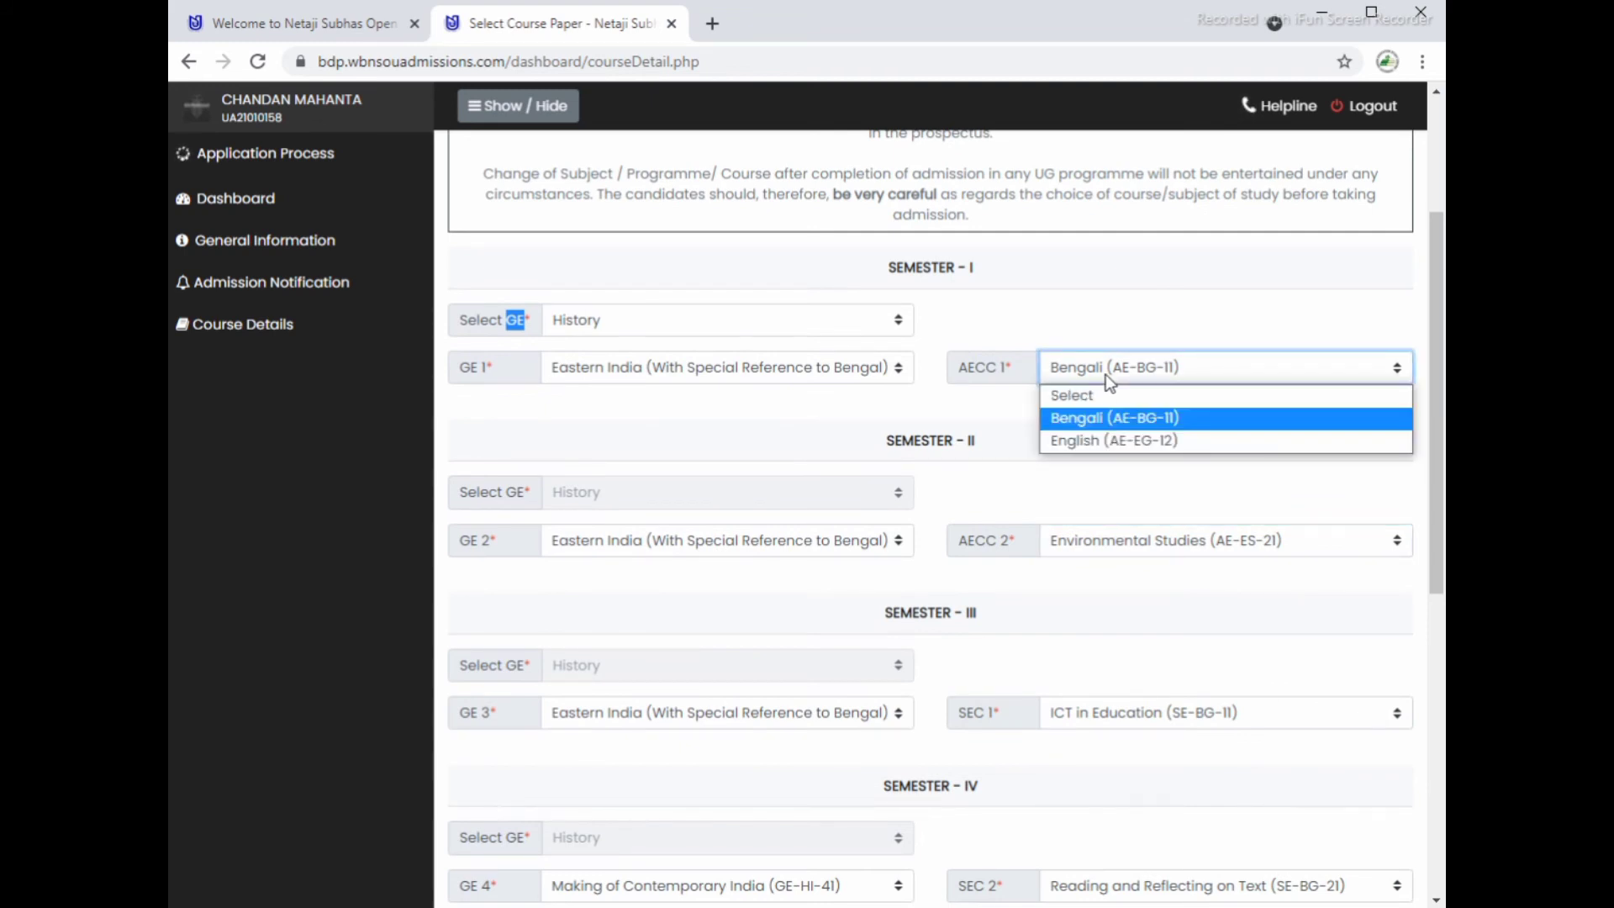
pyautogui.click(1106, 375)
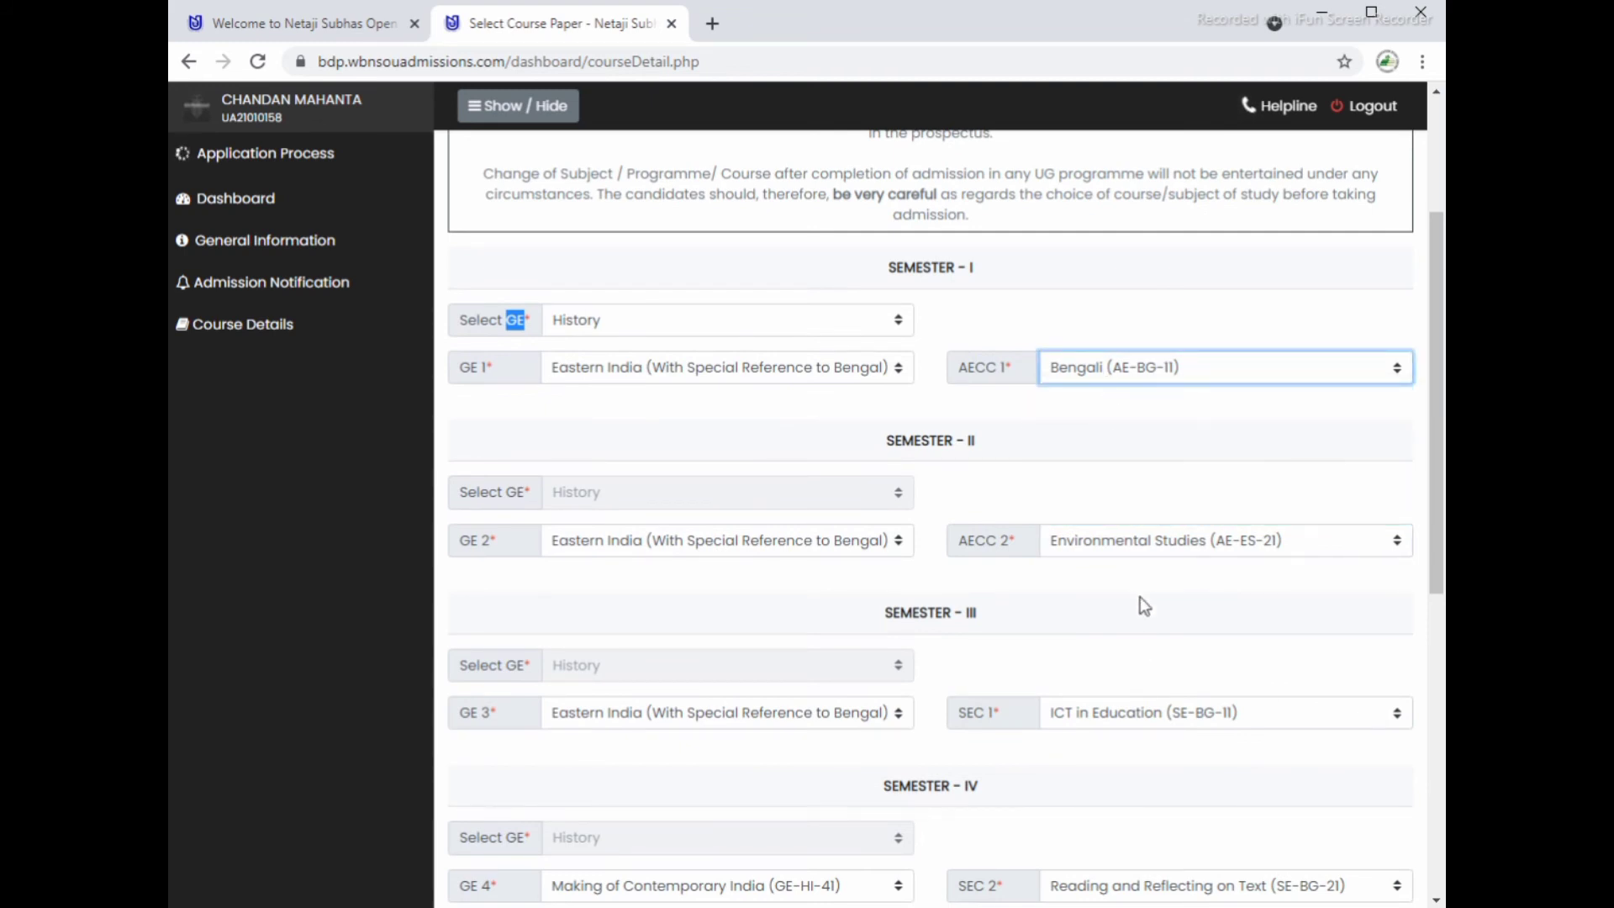
# Step: Check the DSE 4, DSE 2 and SEC 2 choices, keeping Reading and Reflecting on Text
pyautogui.scroll(-3, 1152, 666)
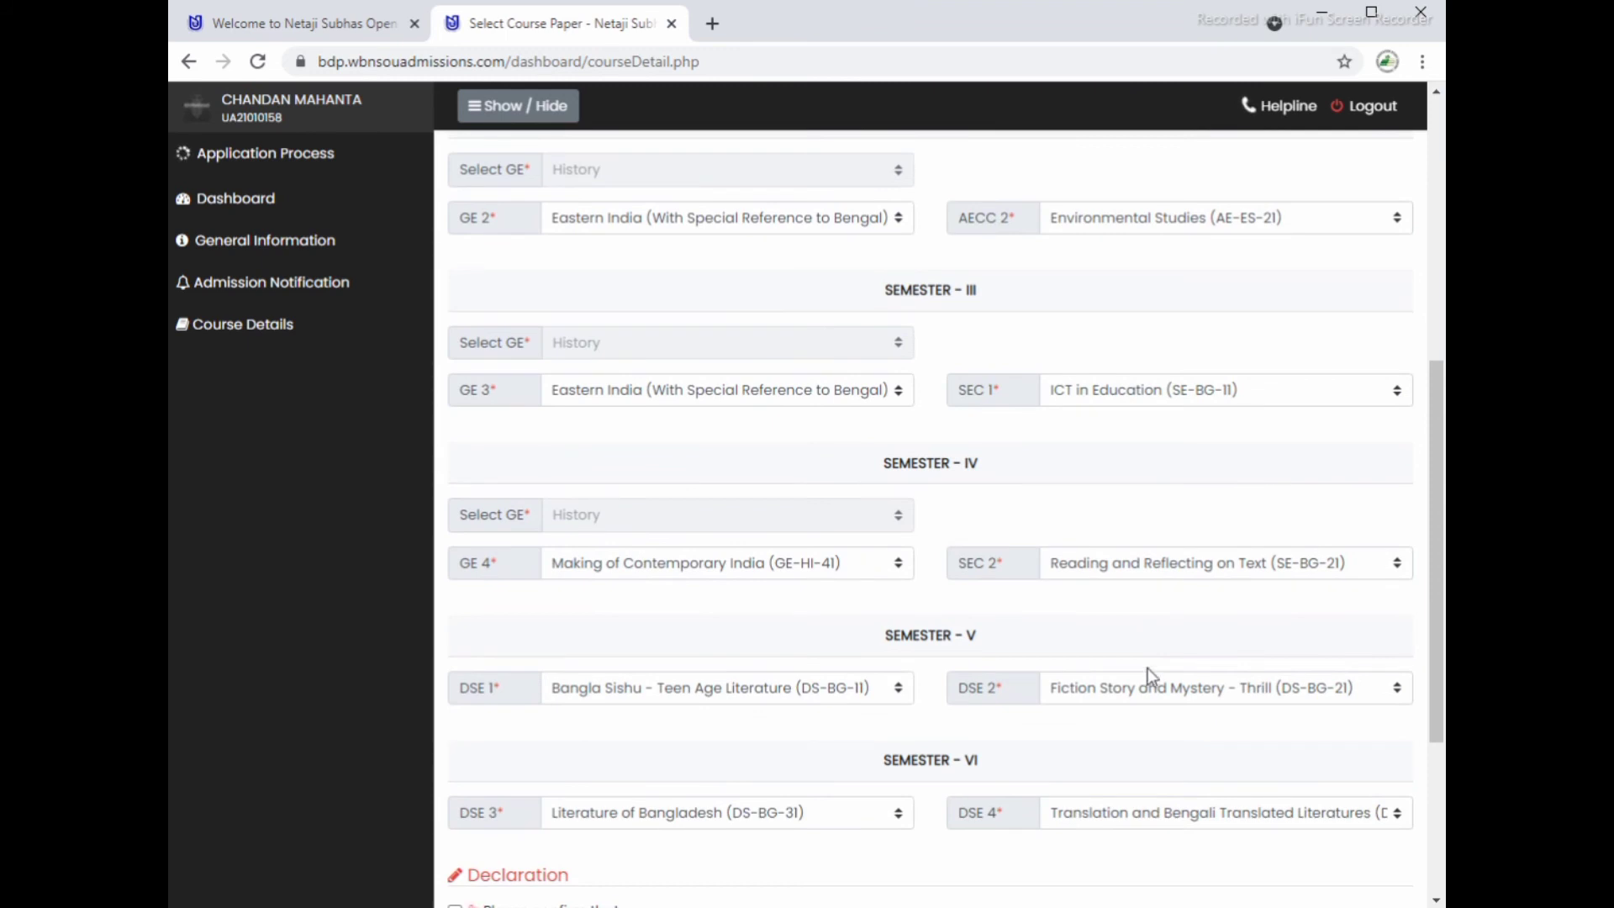
pyautogui.scroll(-2, 1150, 750)
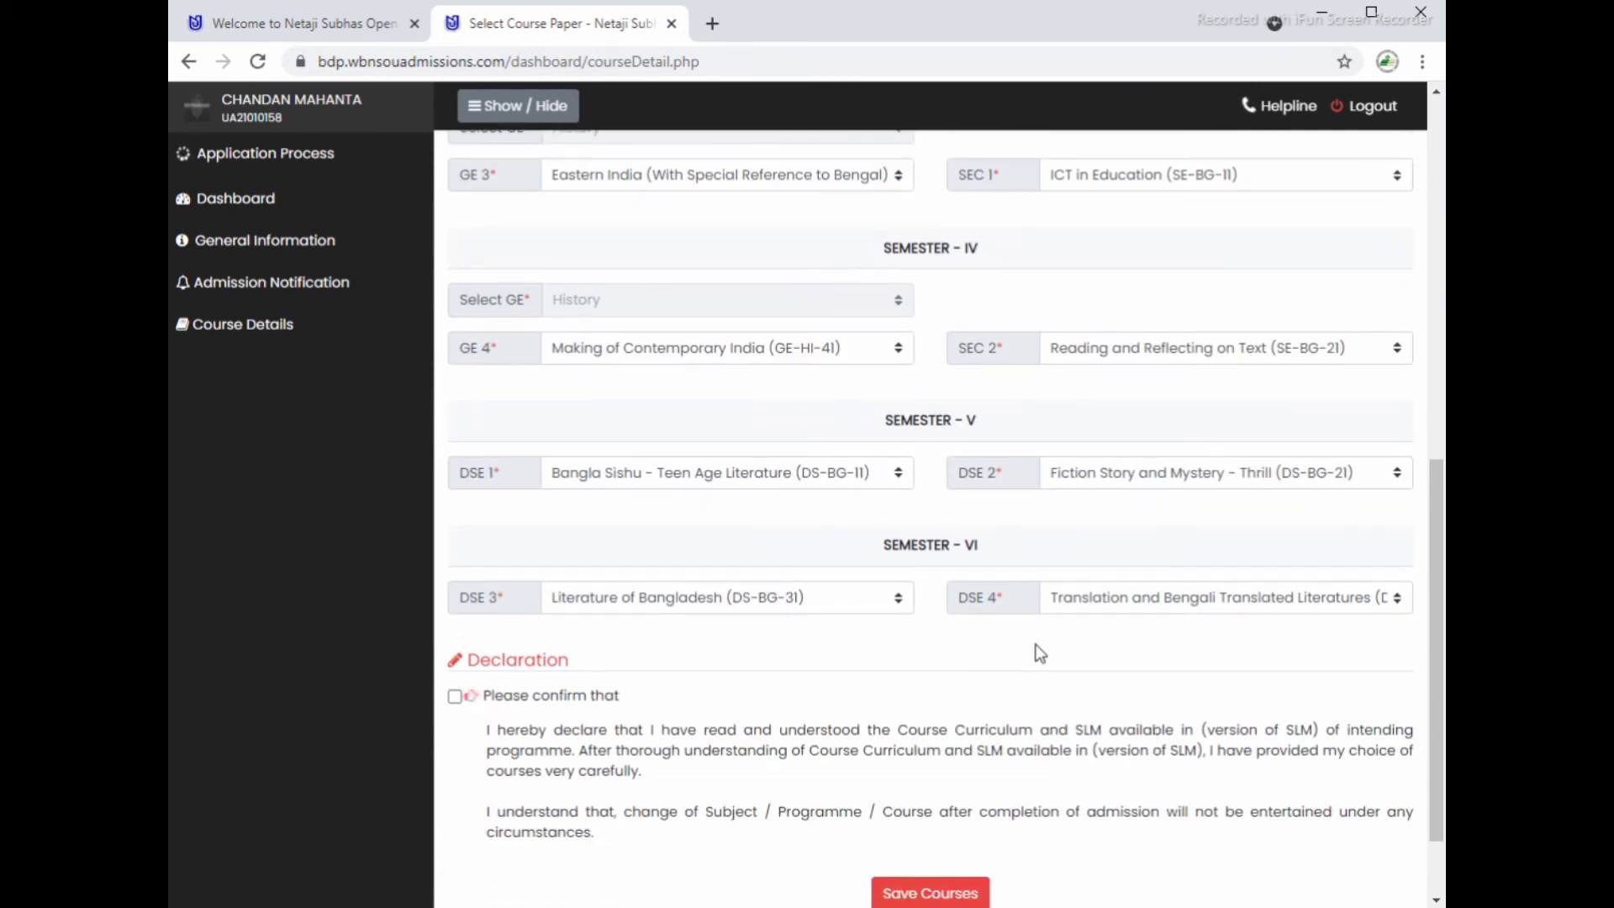
pyautogui.click(1142, 602)
pyautogui.click(1142, 602)
pyautogui.click(1114, 474)
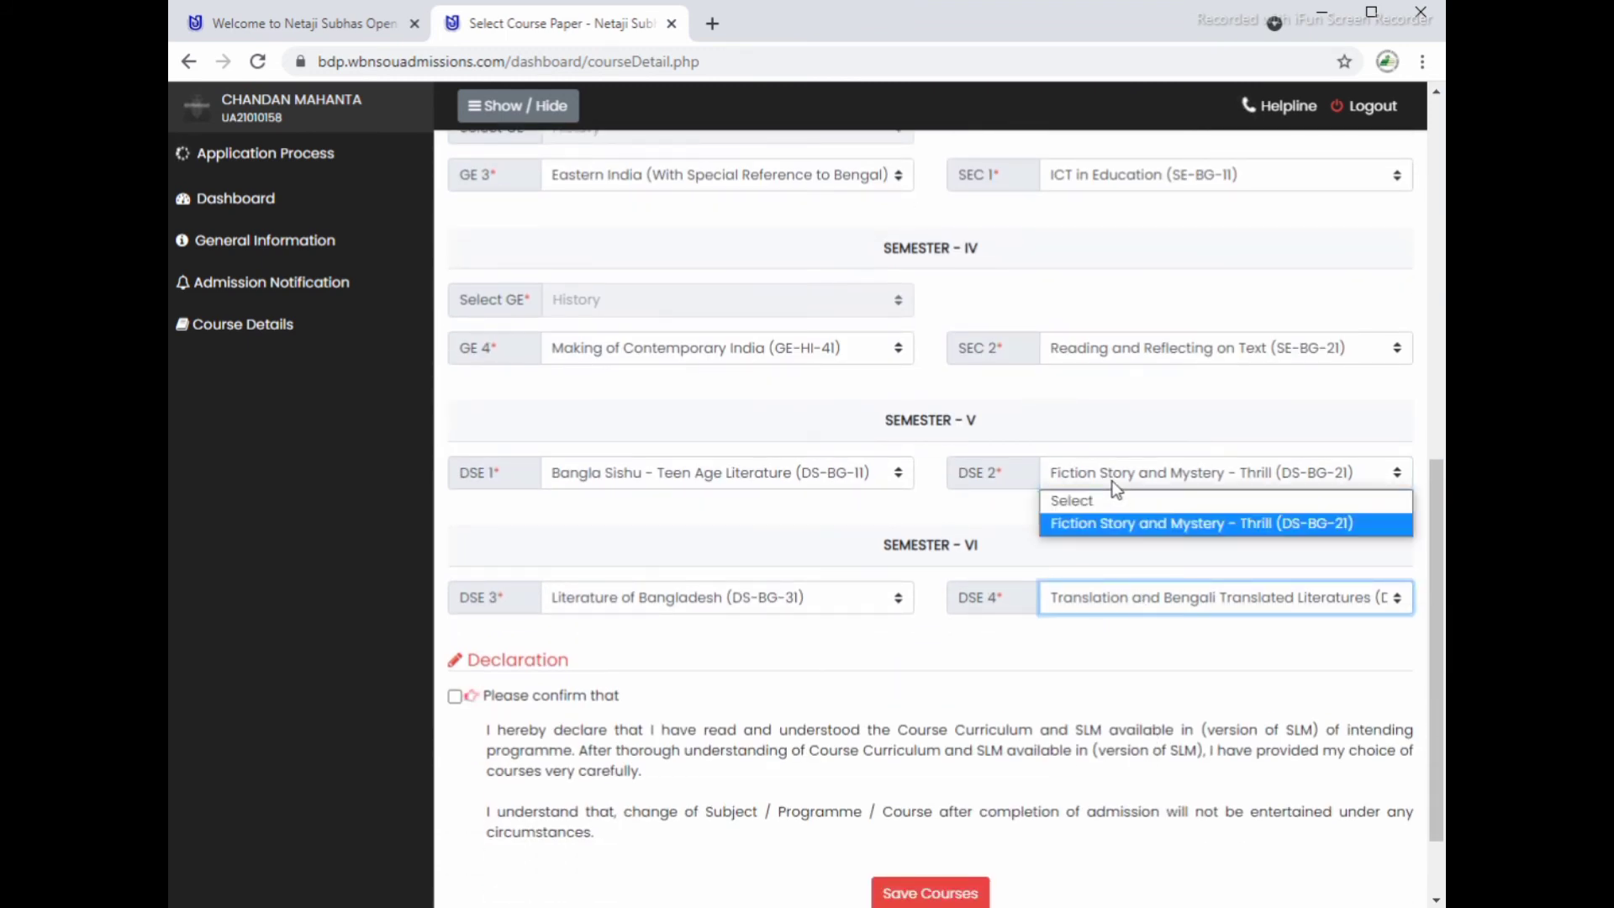
pyautogui.click(1113, 475)
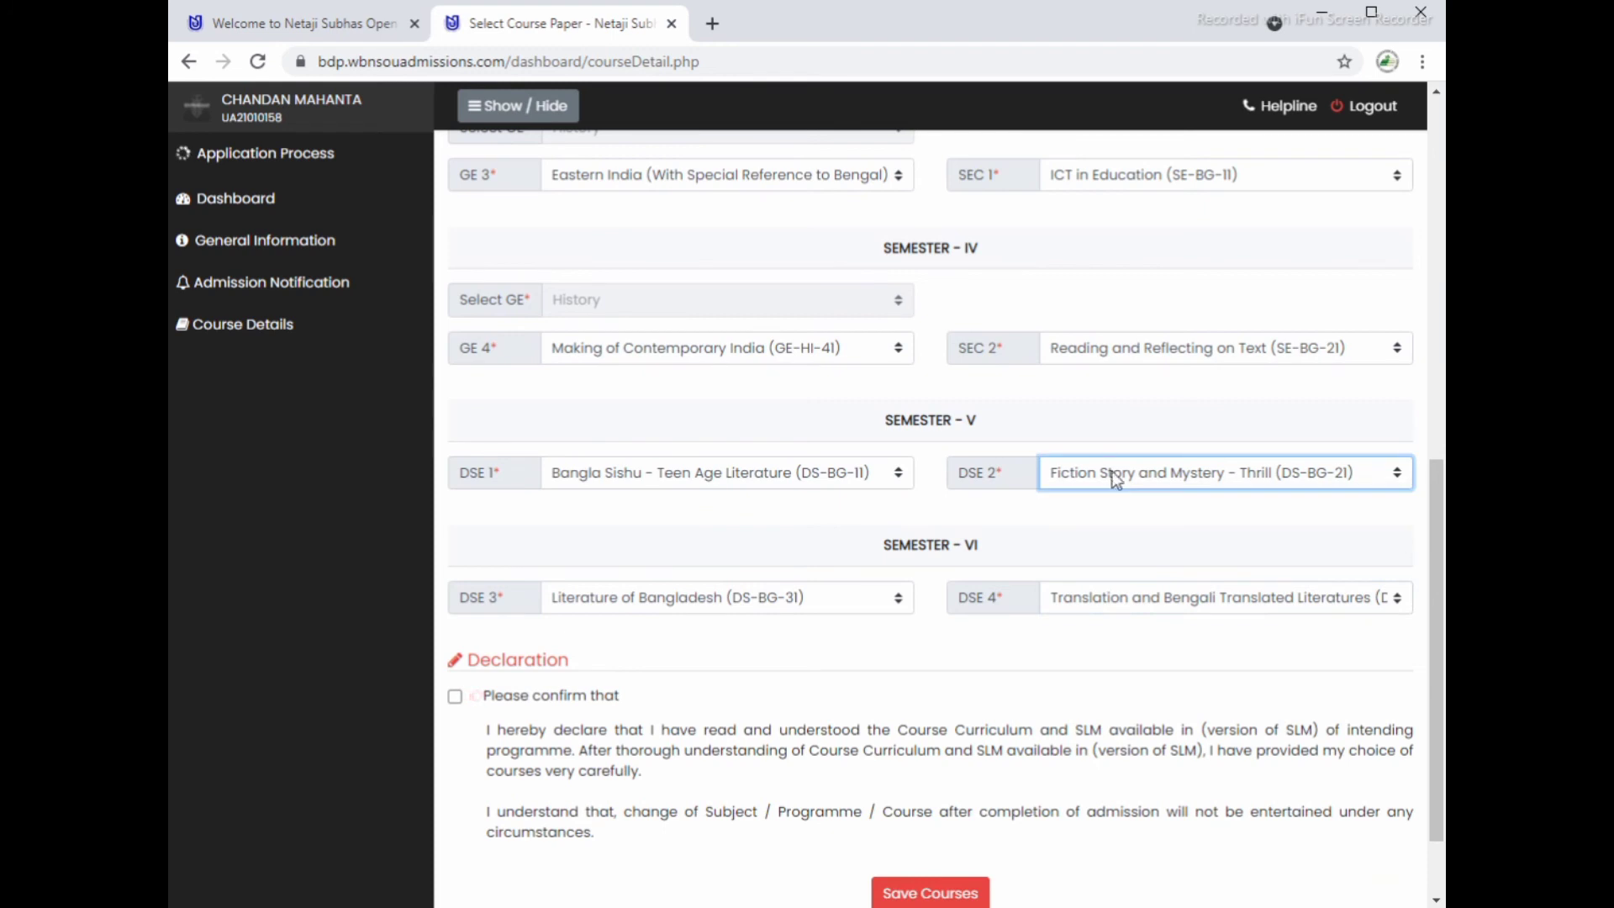
pyautogui.click(1133, 350)
pyautogui.click(1132, 350)
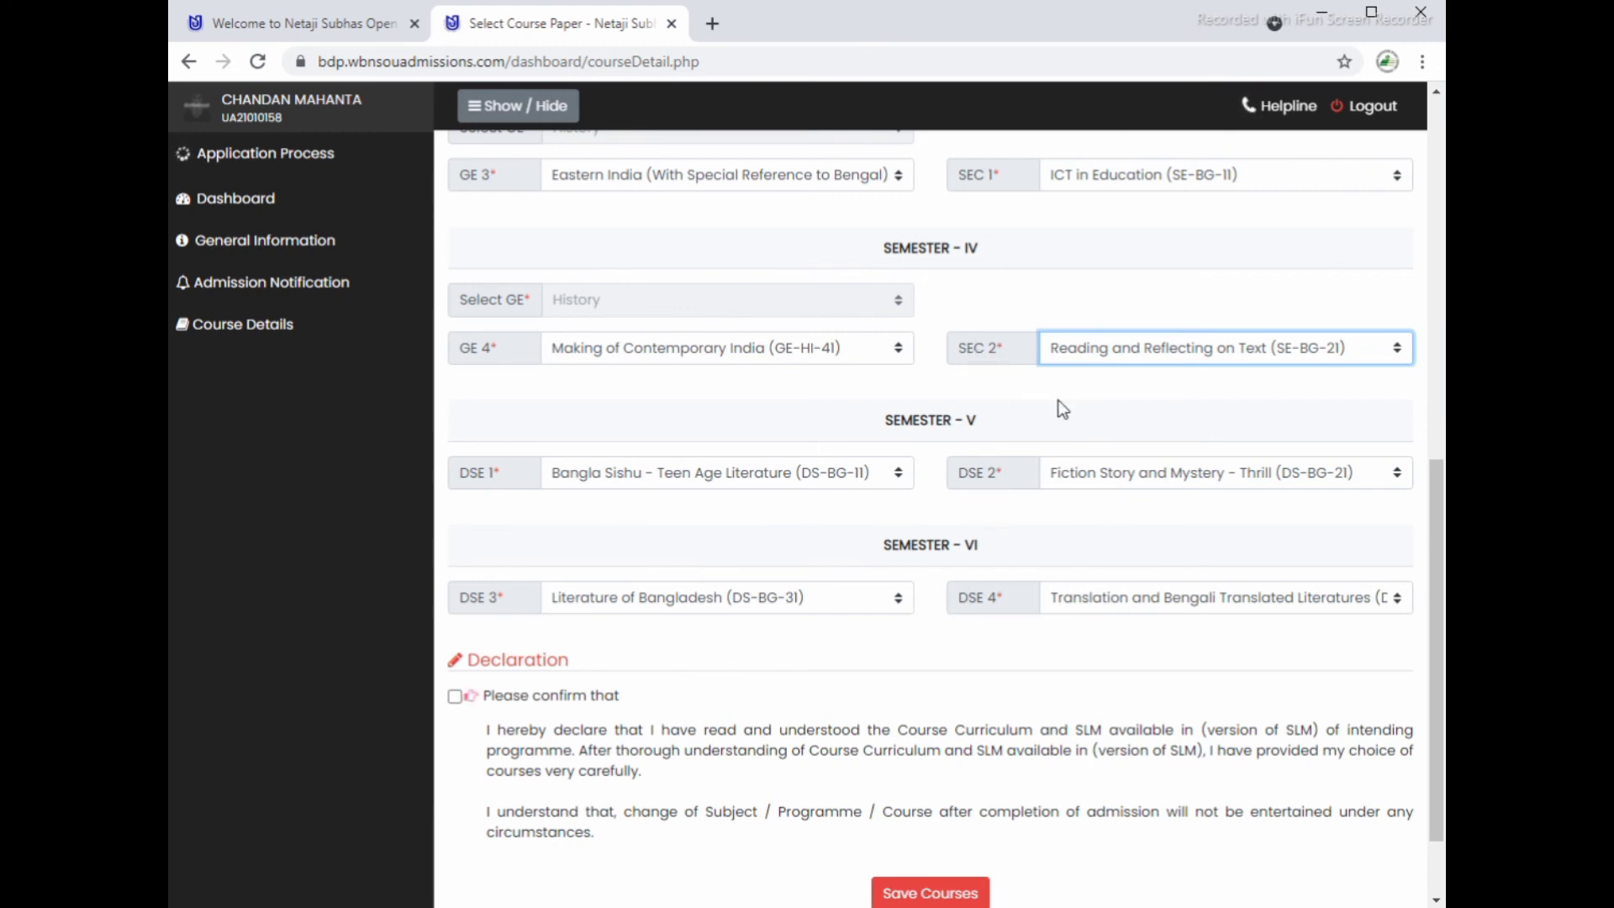
# Step: Recheck that Semester I GE stays History and GE 4 is unchanged
pyautogui.scroll(3, 1066, 420)
pyautogui.scroll(3, 1078, 459)
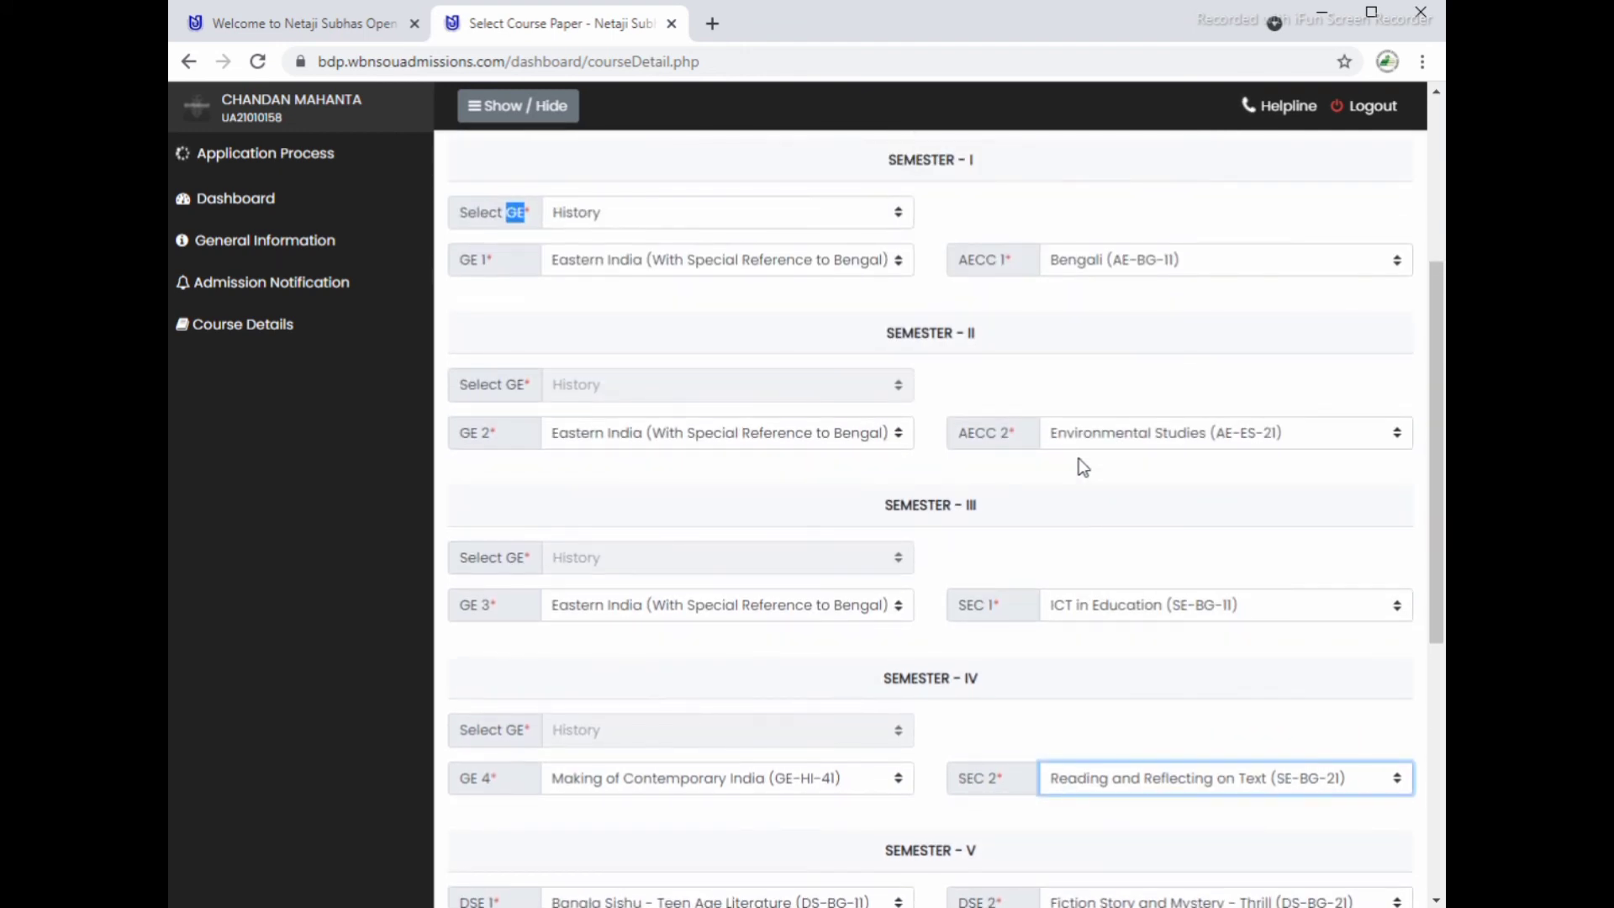
pyautogui.click(720, 316)
pyautogui.click(720, 316)
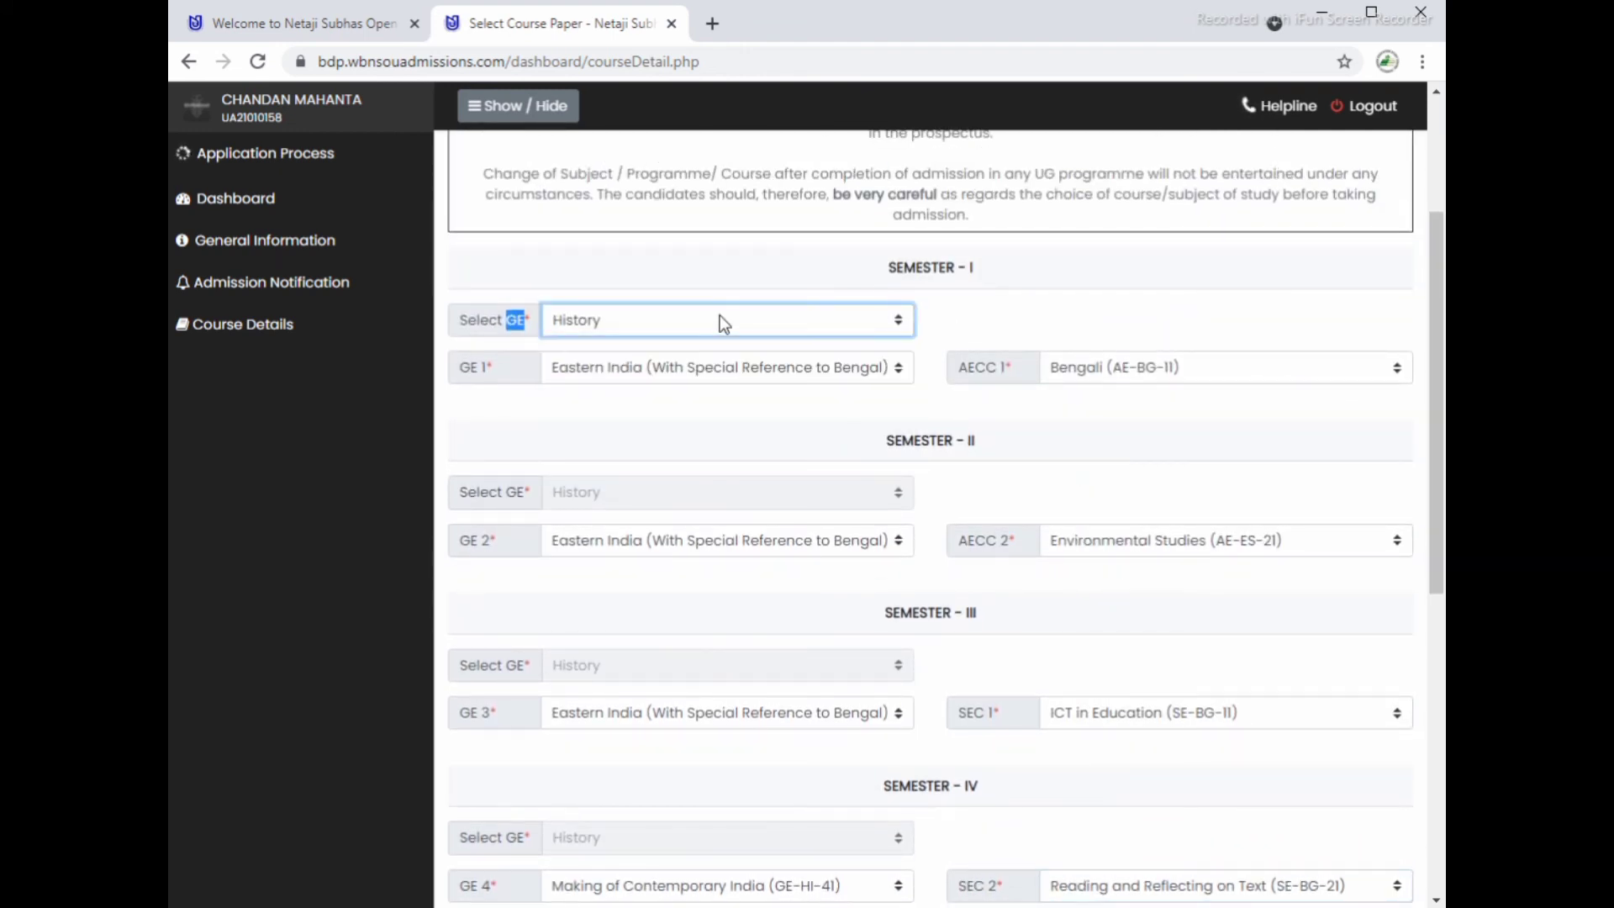
pyautogui.click(720, 321)
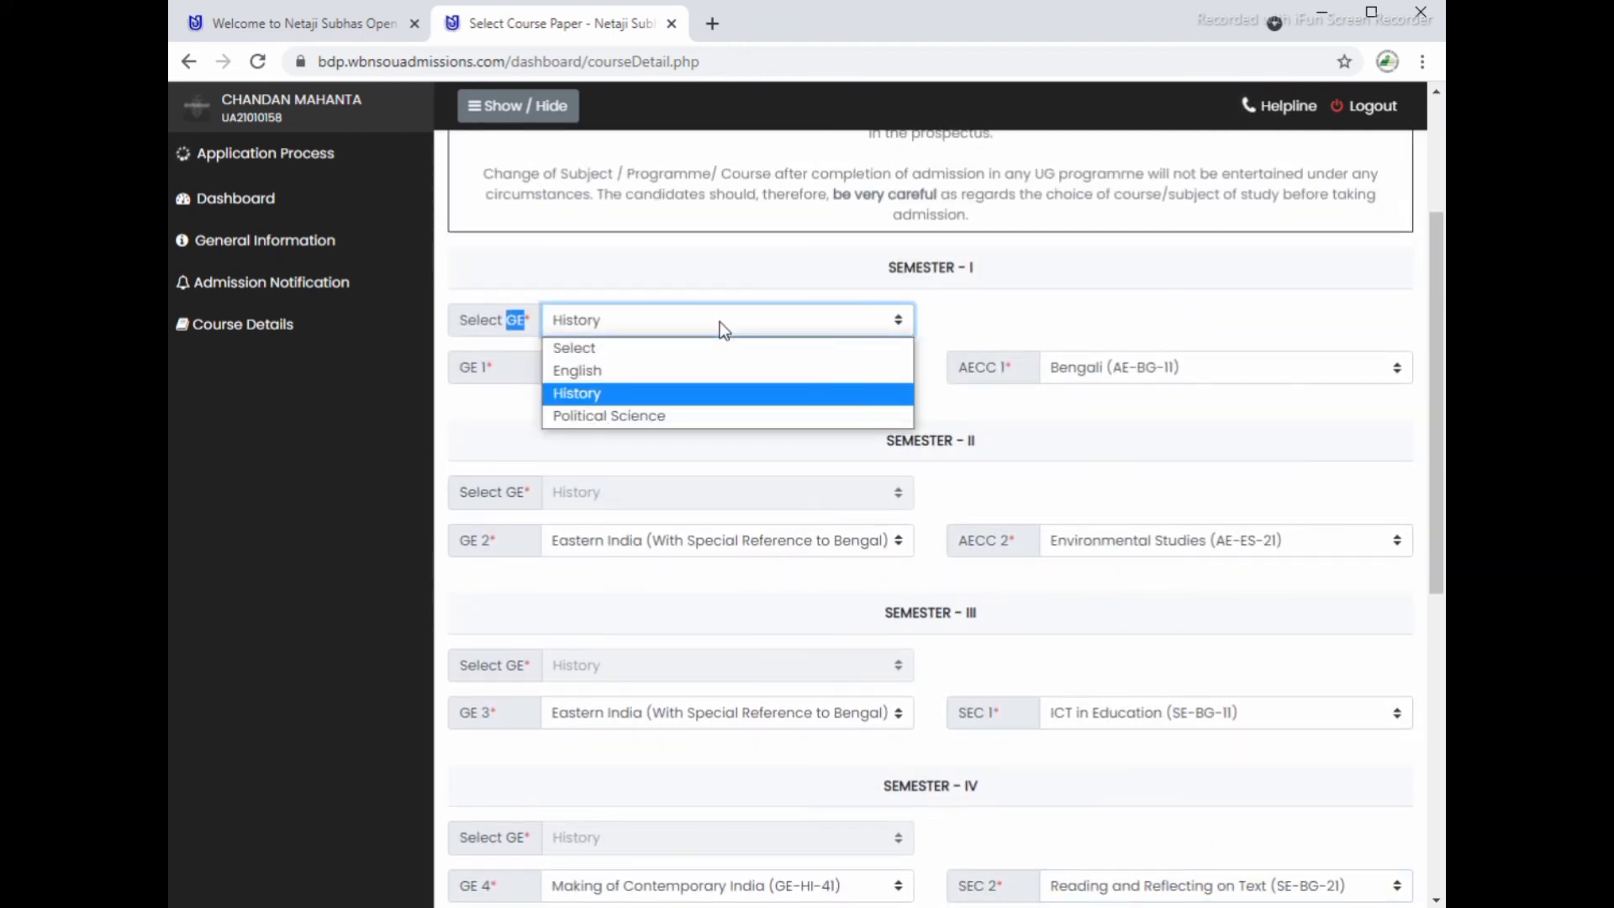
pyautogui.click(720, 321)
pyautogui.scroll(-3, 719, 666)
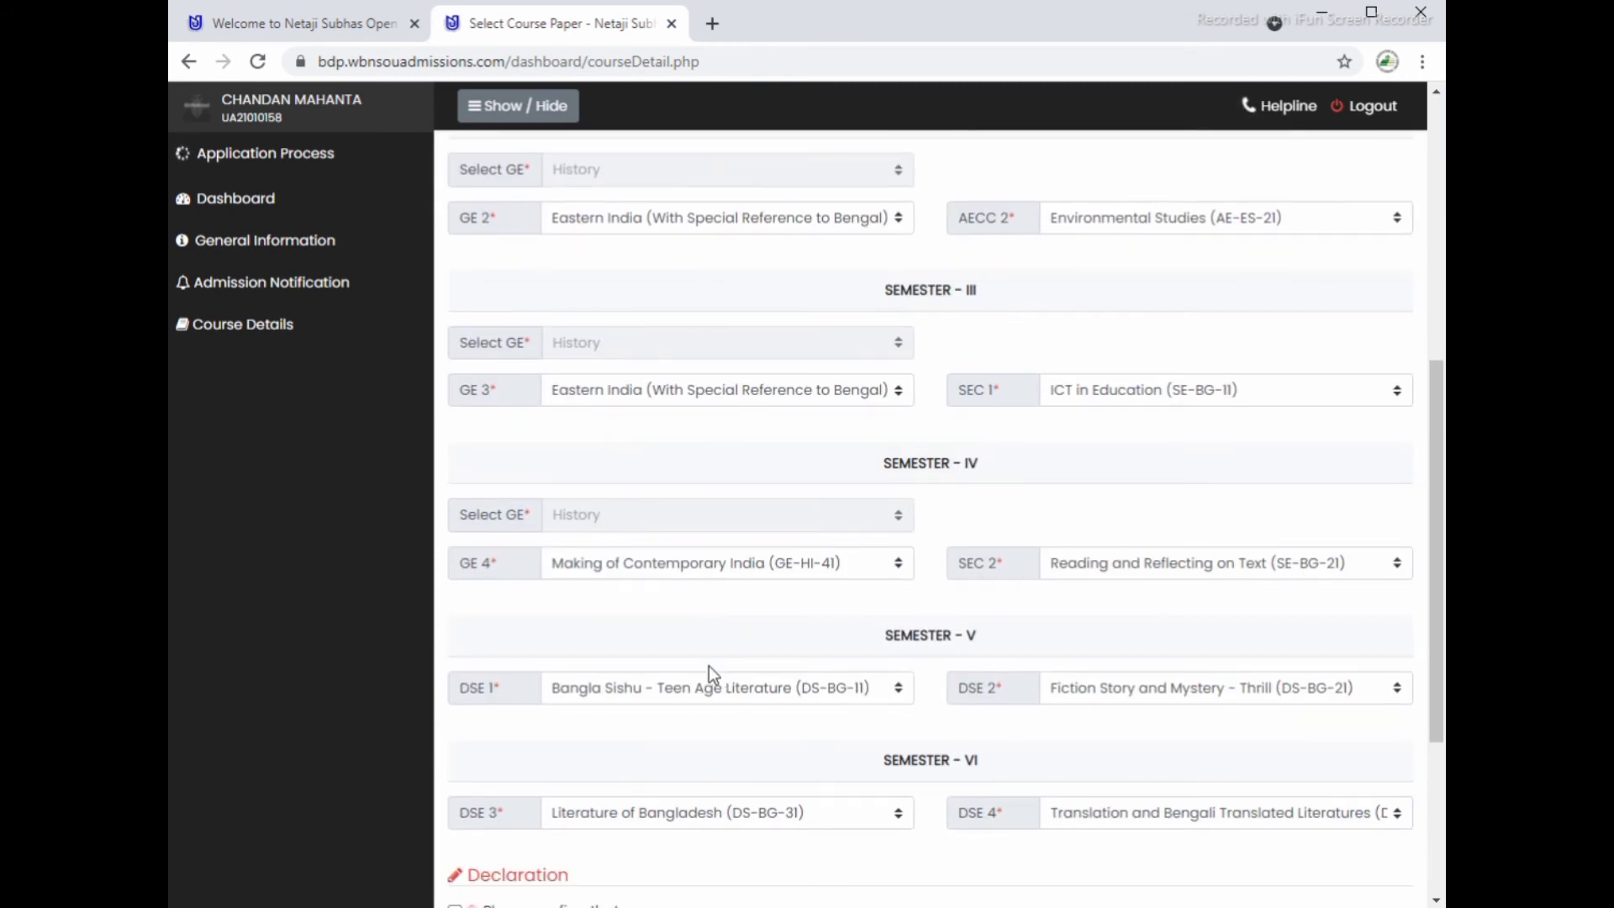
pyautogui.click(683, 563)
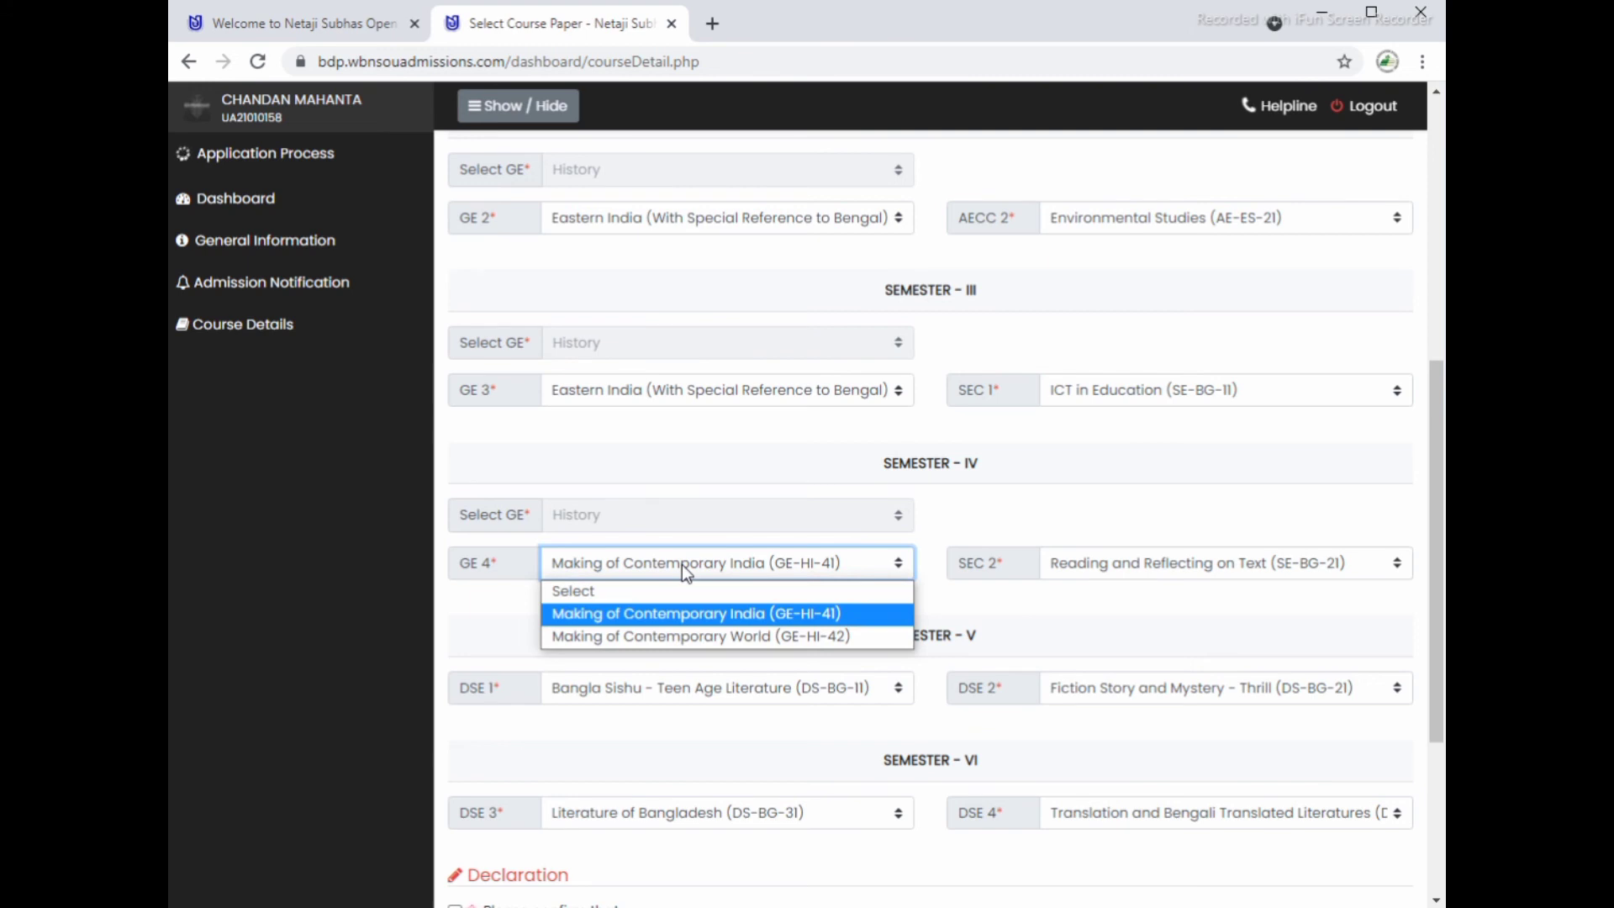
pyautogui.click(682, 563)
# Step: Confirm the course declaration, keep Literature of Bangladesh (DS-BG-31) for DSE 3, and save the courses
pyautogui.scroll(-2, 708, 772)
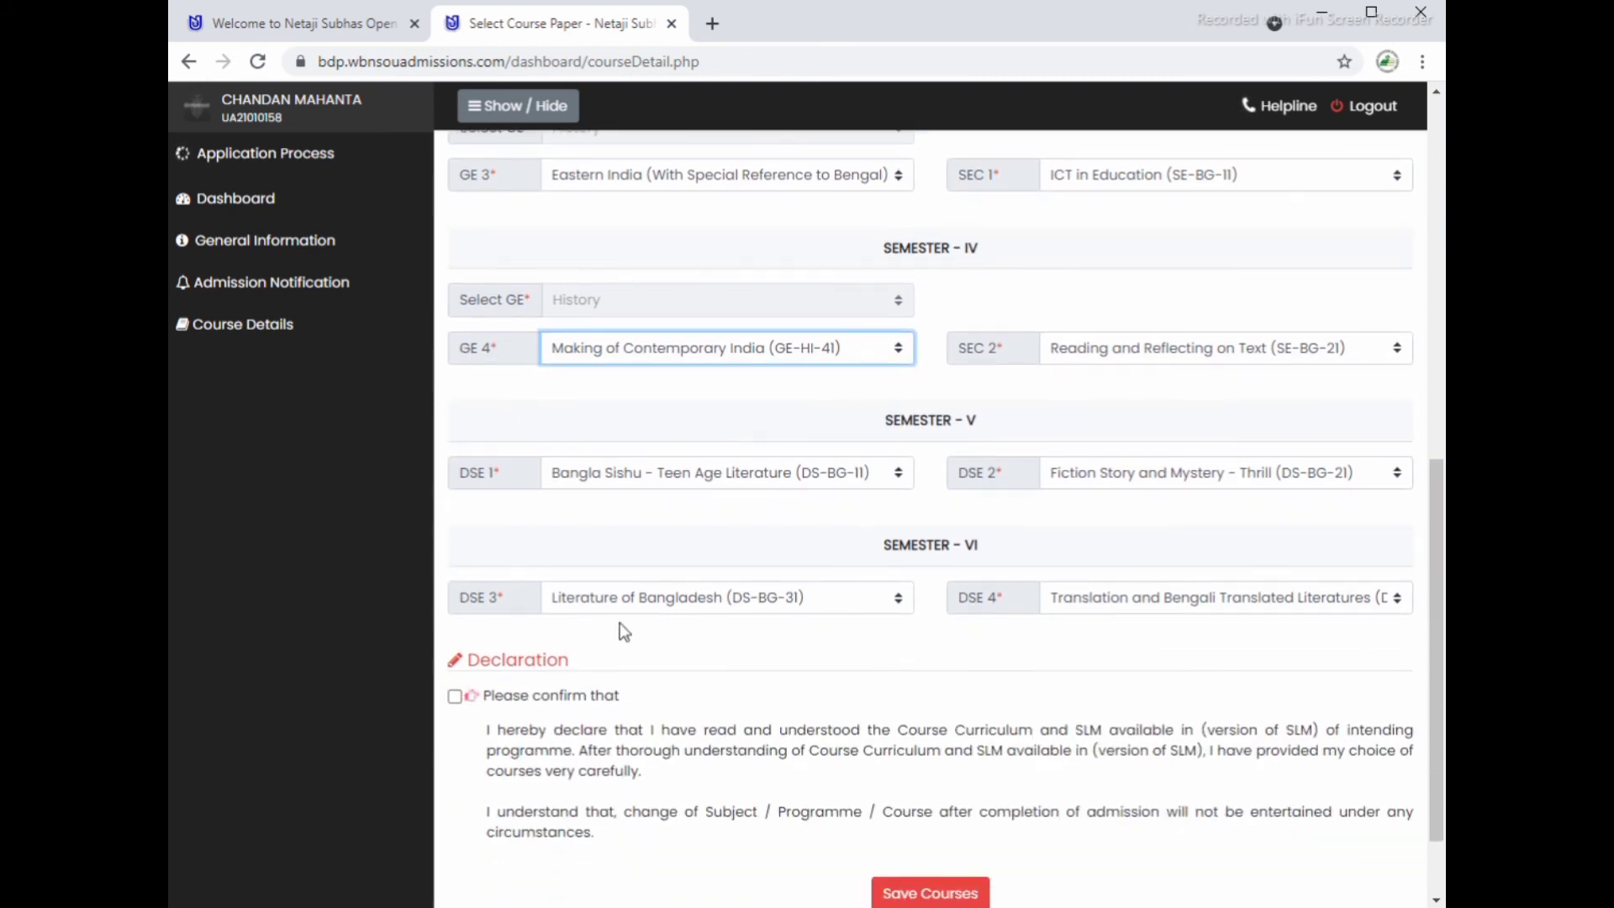
pyautogui.click(455, 696)
pyautogui.click(663, 599)
pyautogui.click(663, 597)
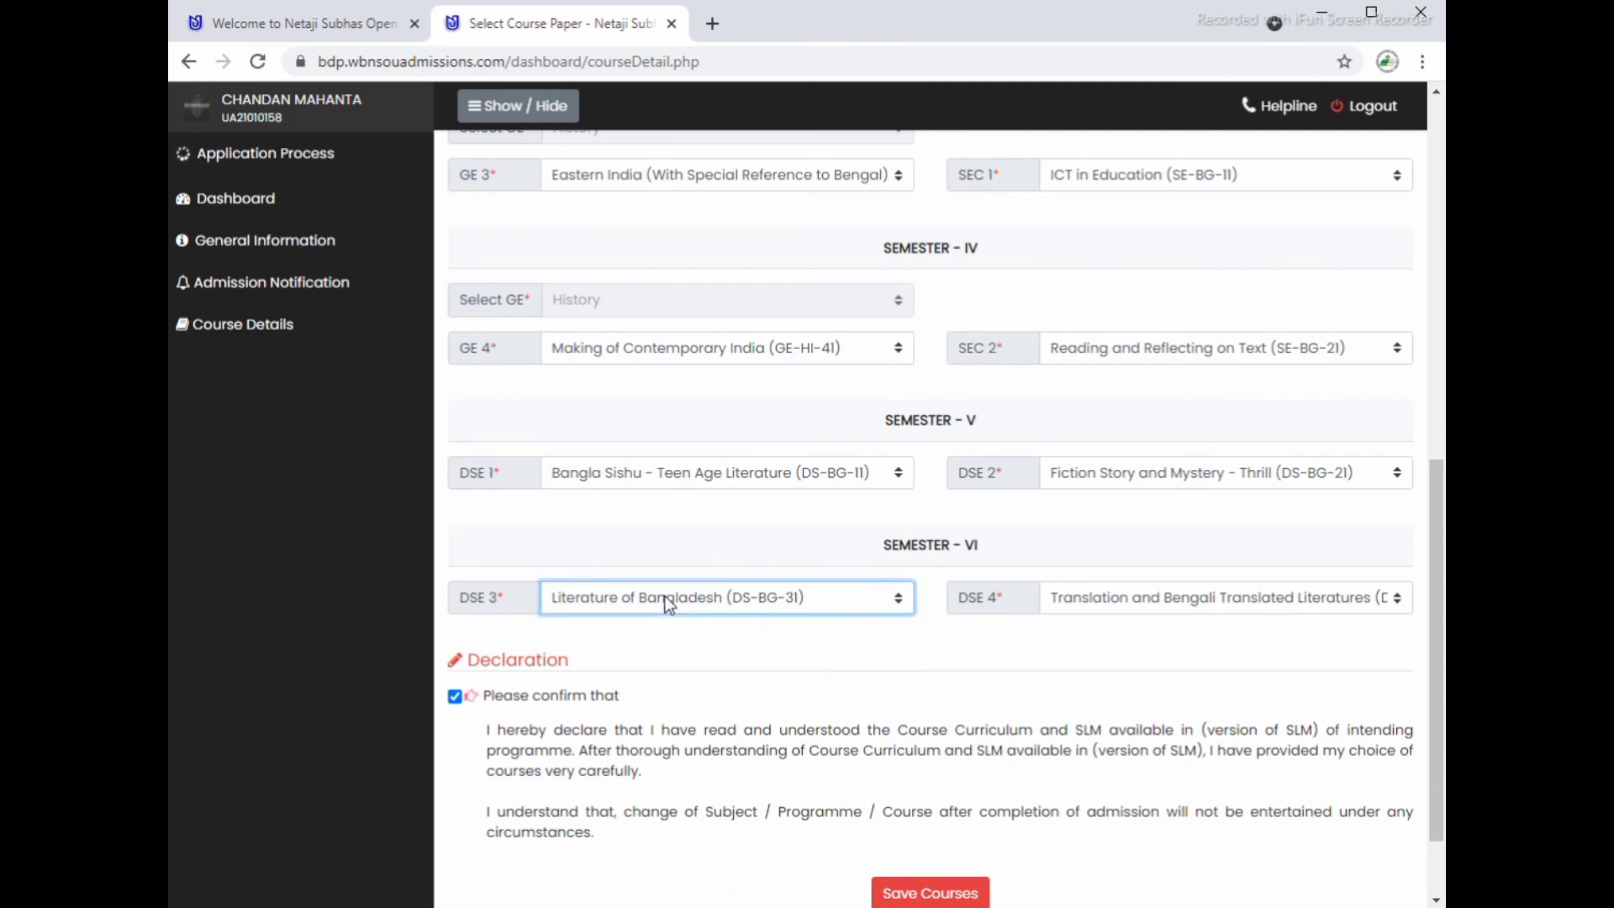
pyautogui.scroll(-1, 841, 794)
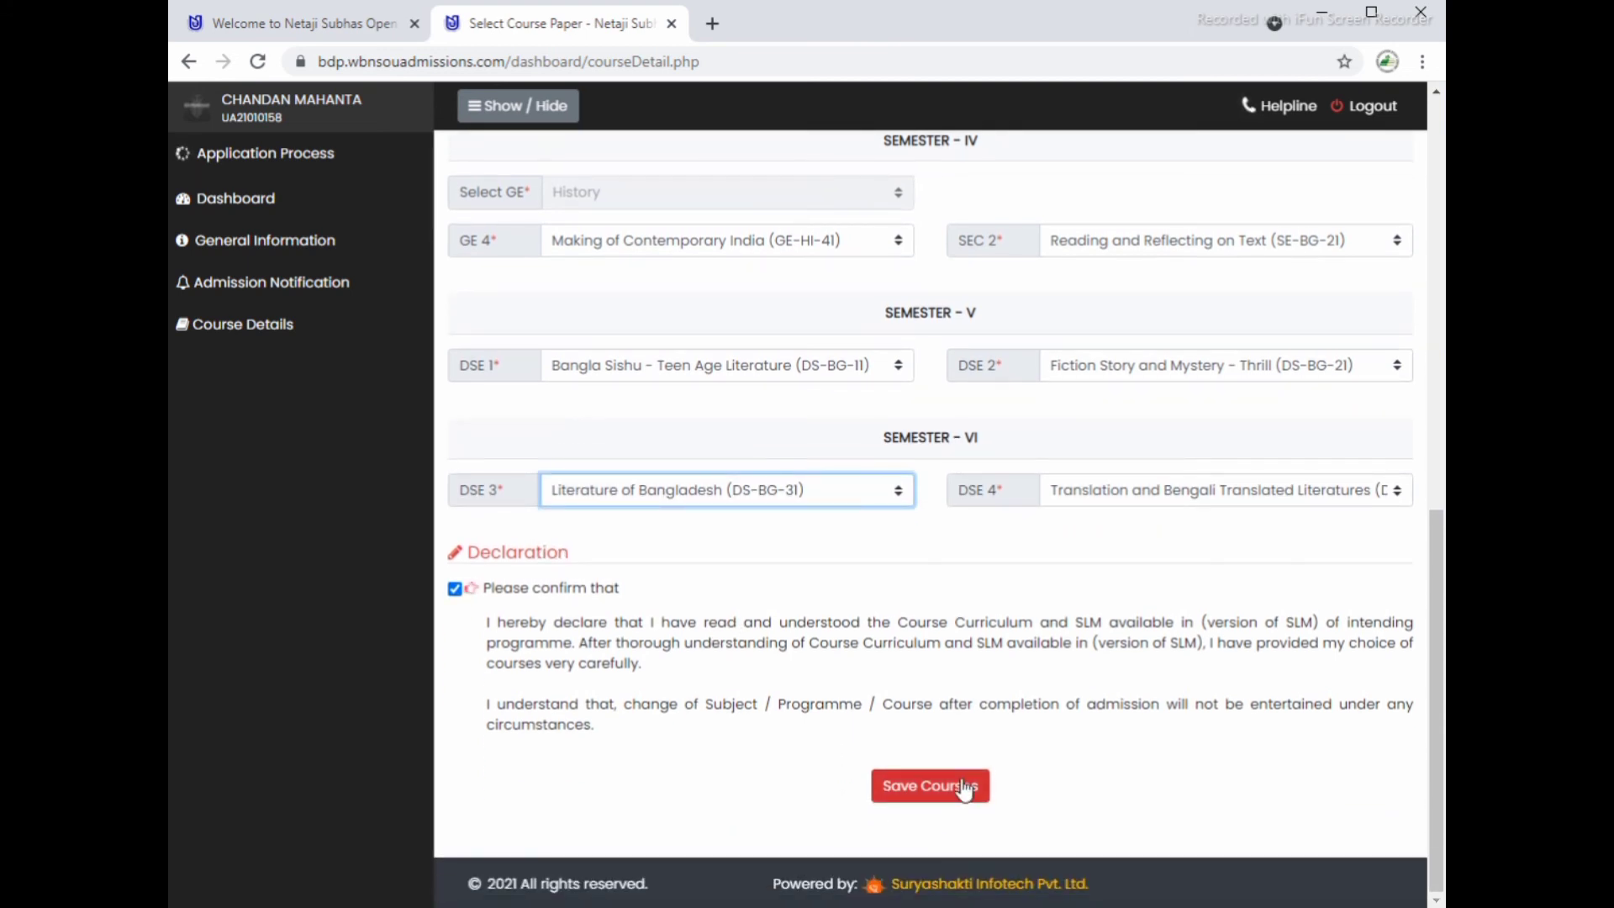
pyautogui.click(962, 786)
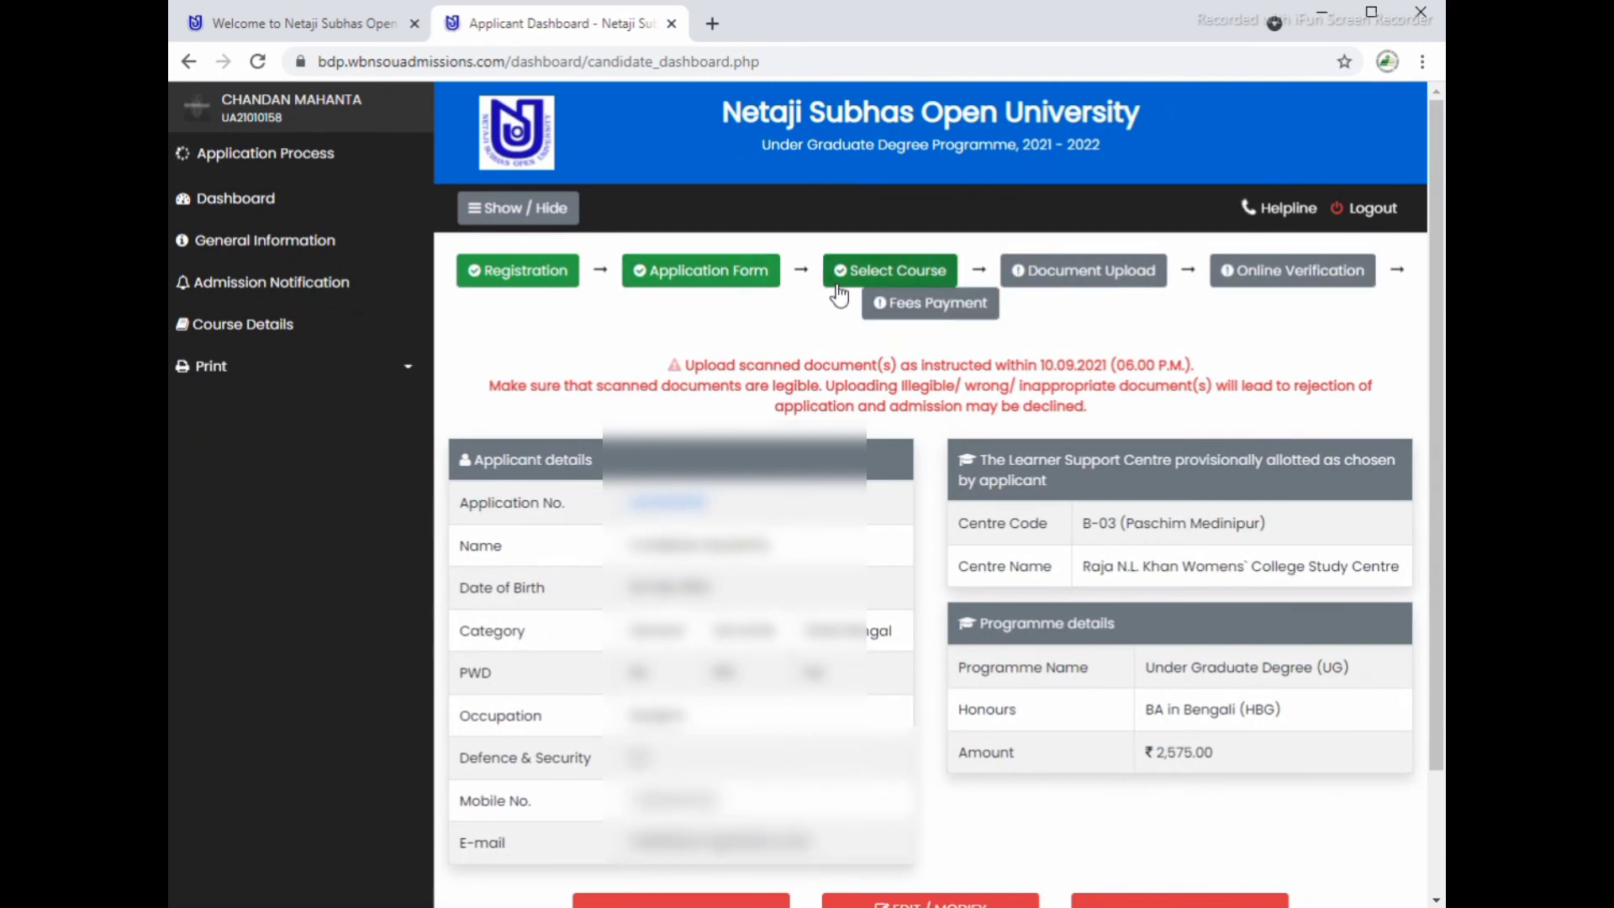
# Step: Go to the document upload page and close the Documents Required notice
pyautogui.scroll(-2, 1041, 601)
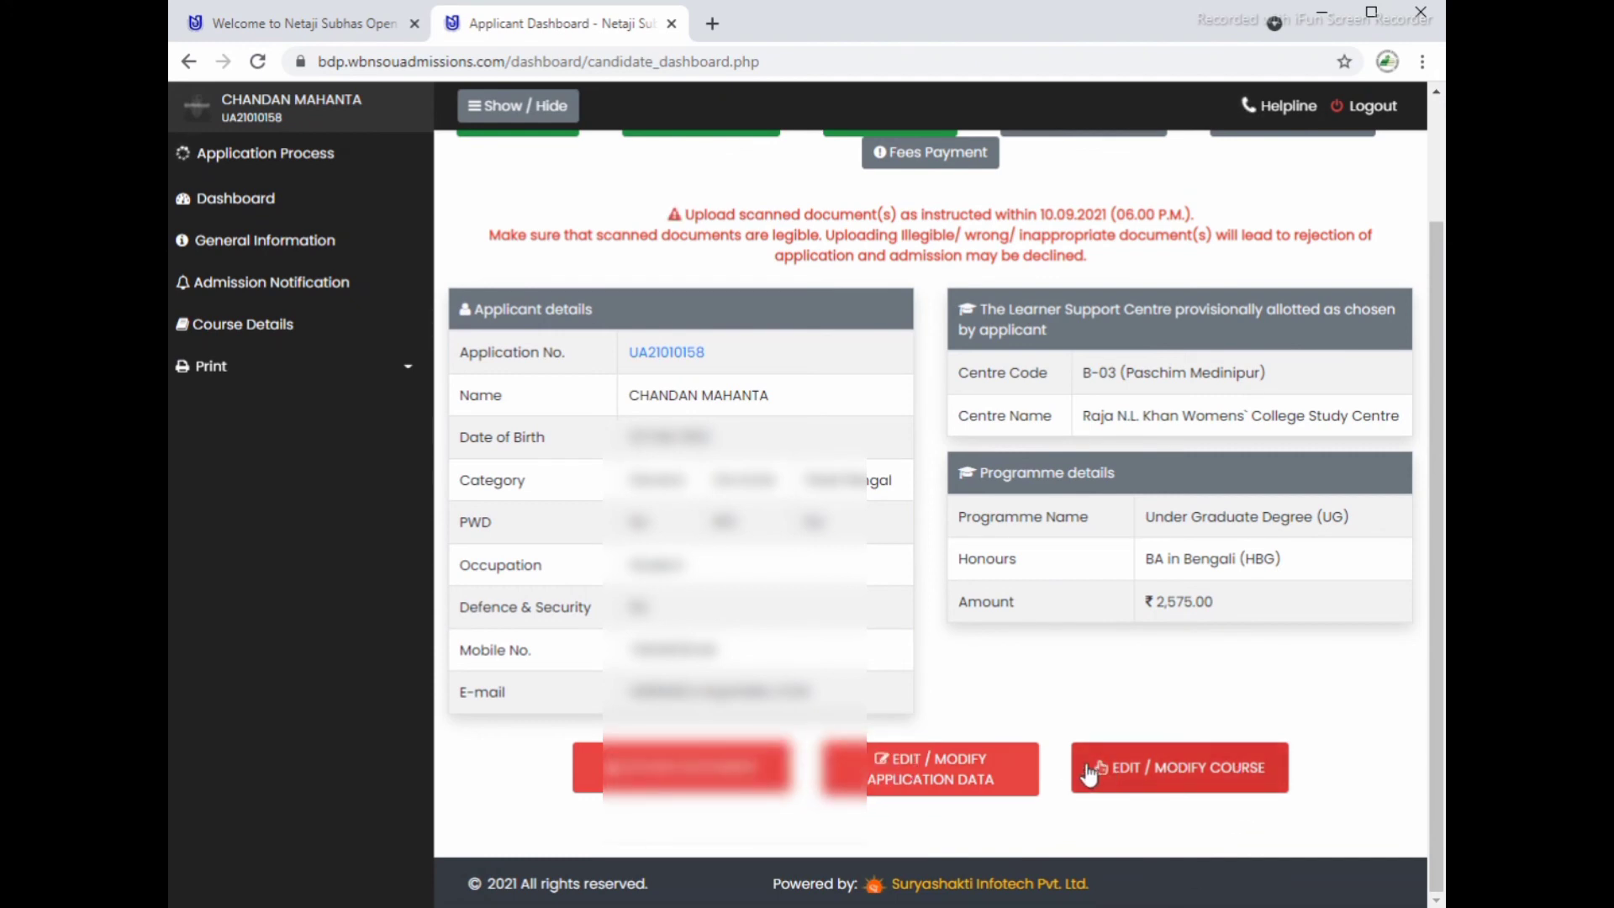
pyautogui.click(676, 768)
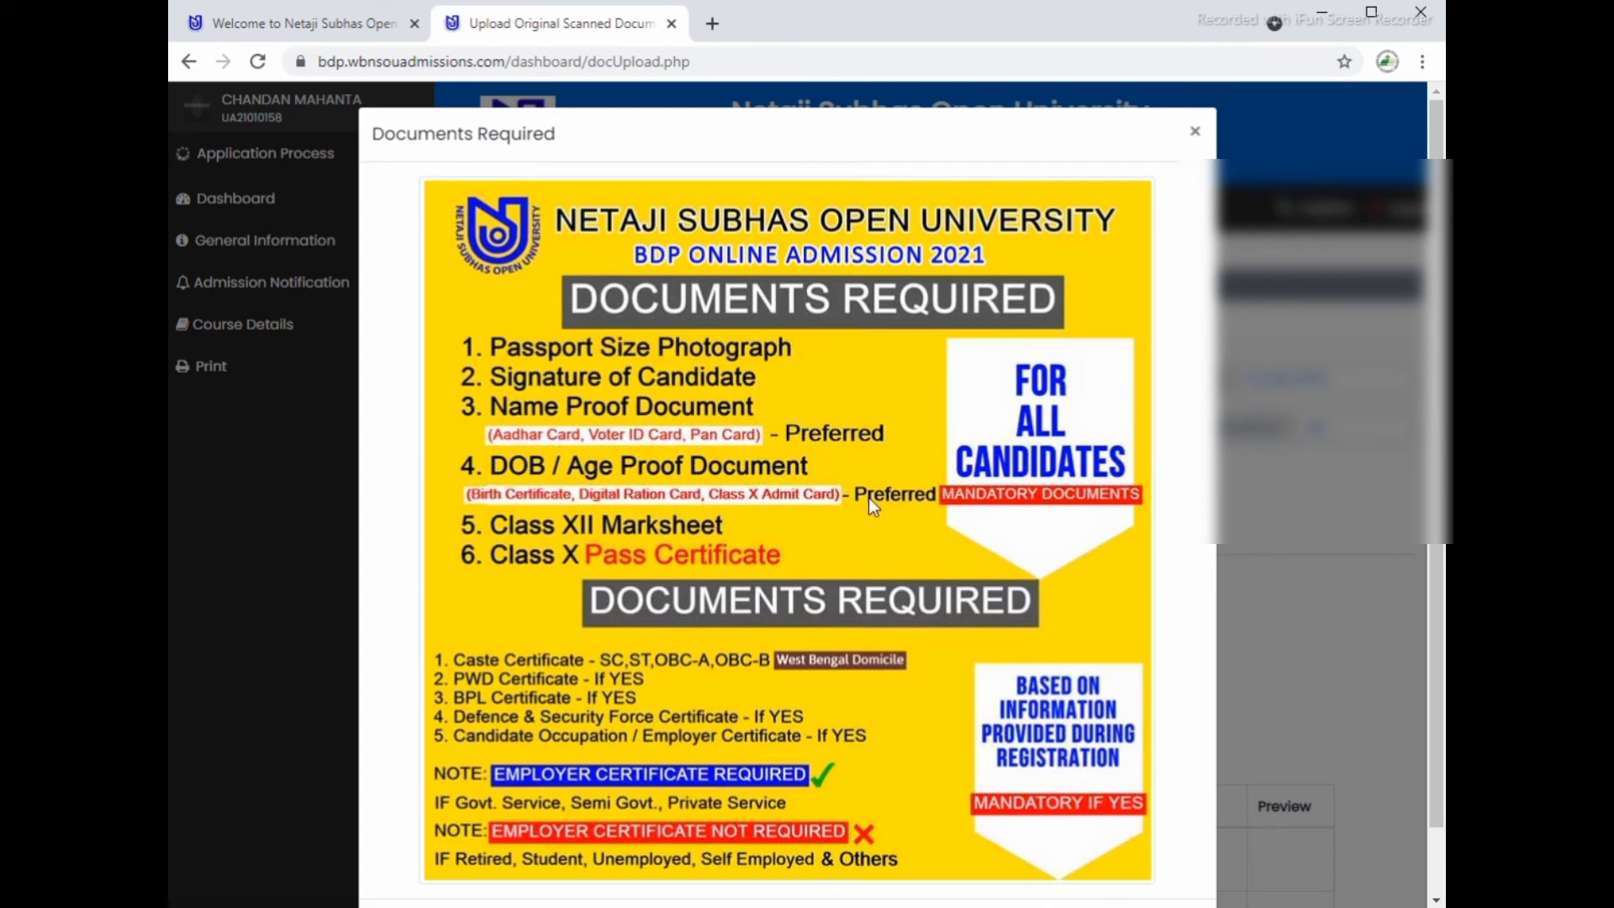
pyautogui.click(1197, 137)
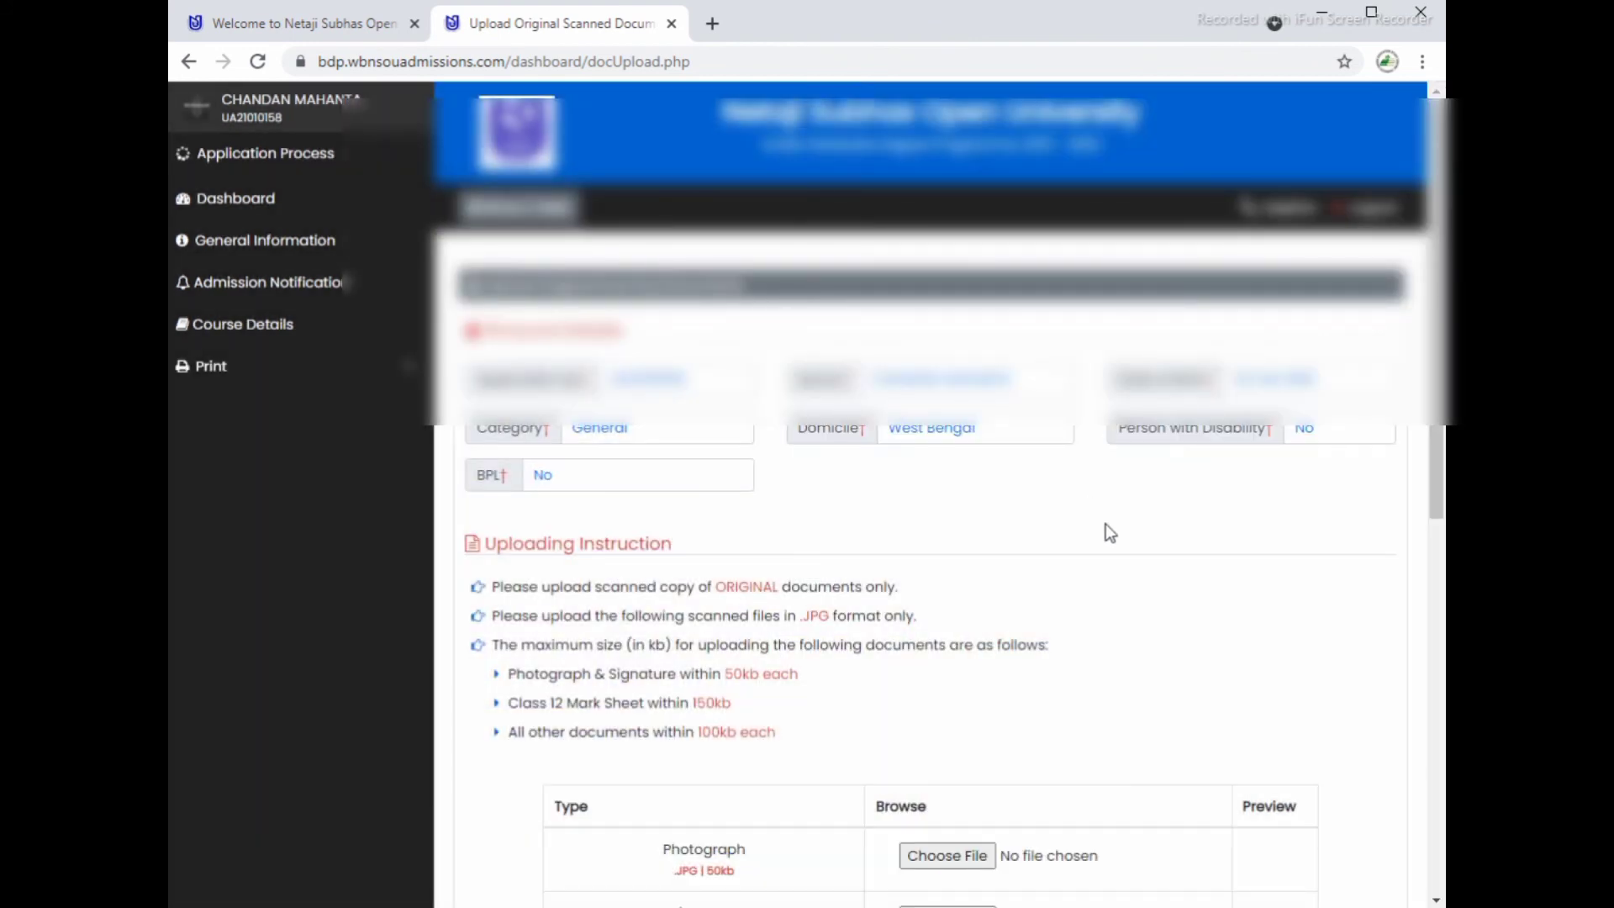
pyautogui.scroll(-6, 1107, 523)
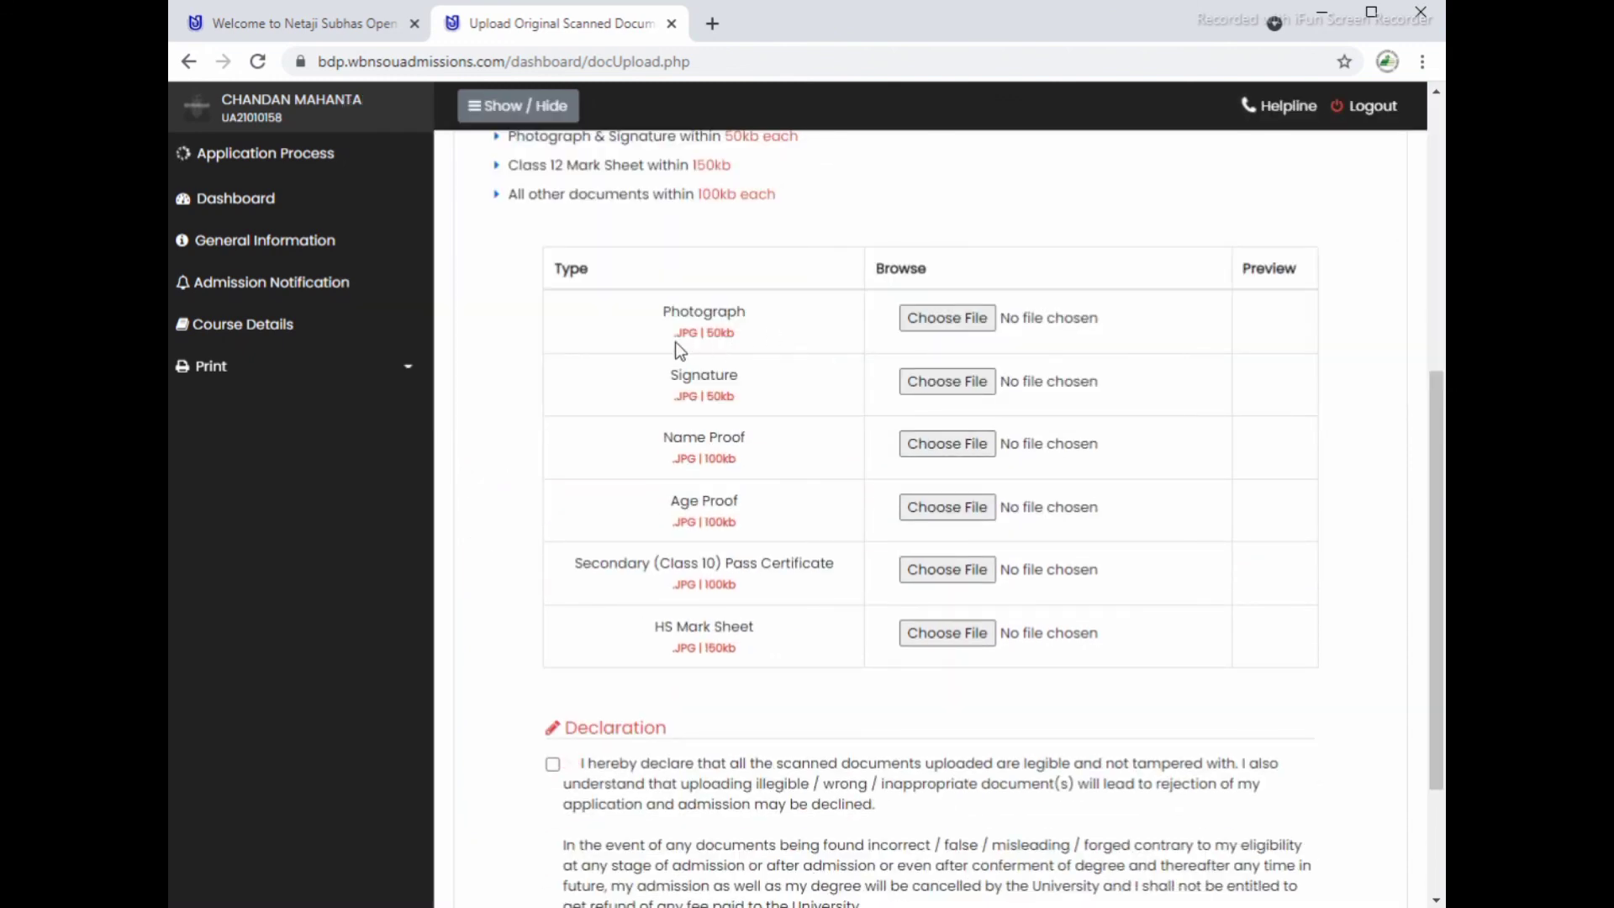
pyautogui.scroll(1, 709, 355)
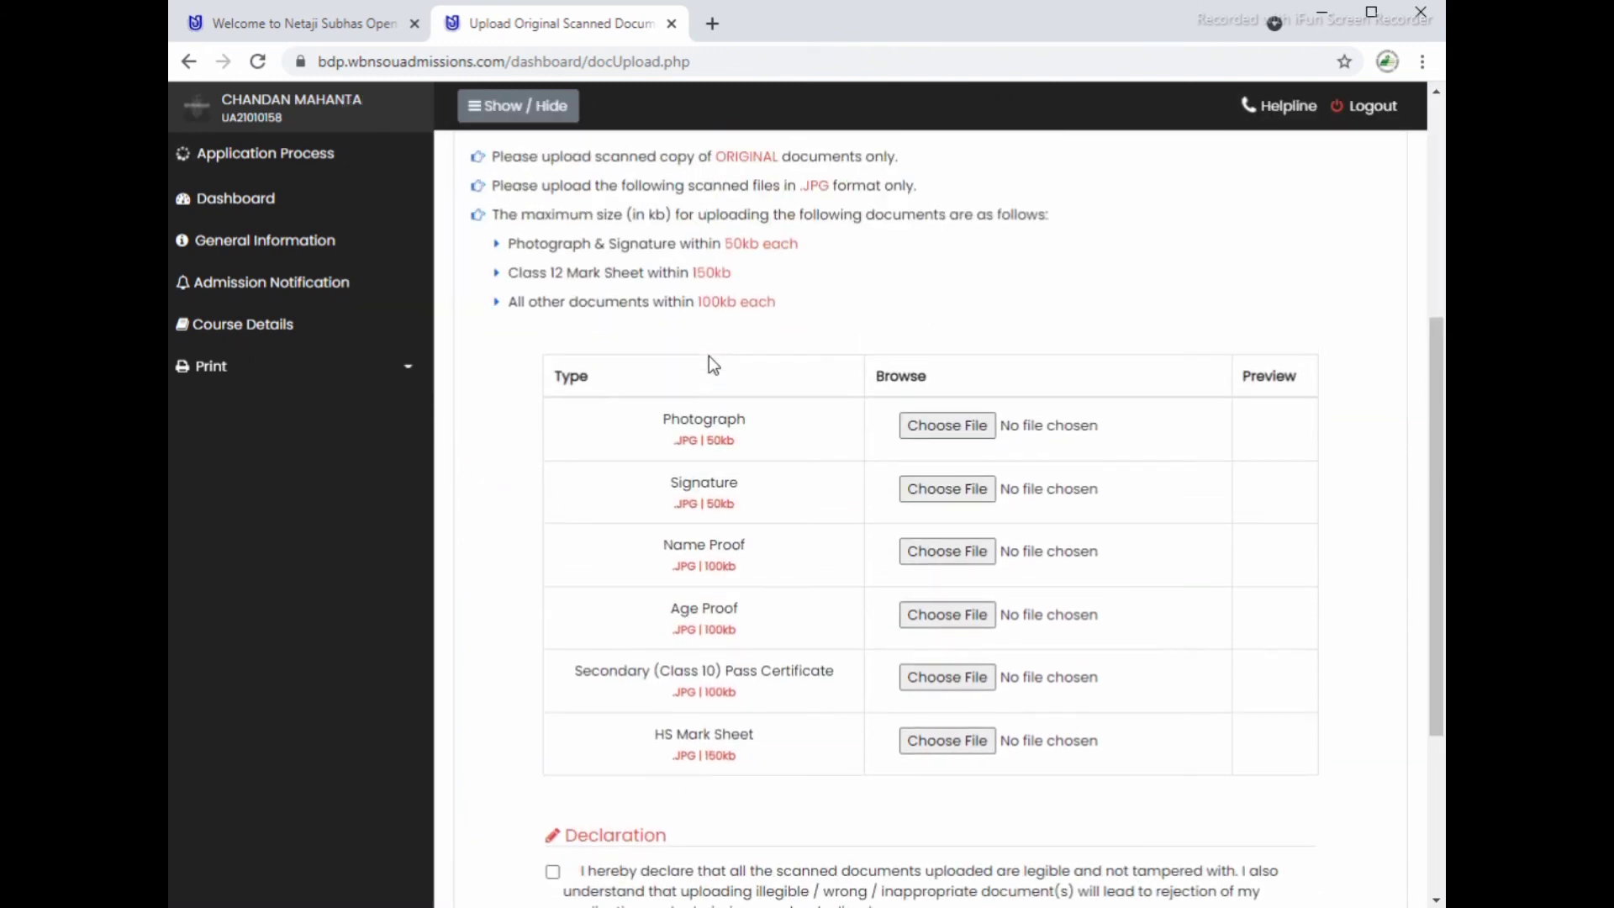
pyautogui.scroll(1, 709, 355)
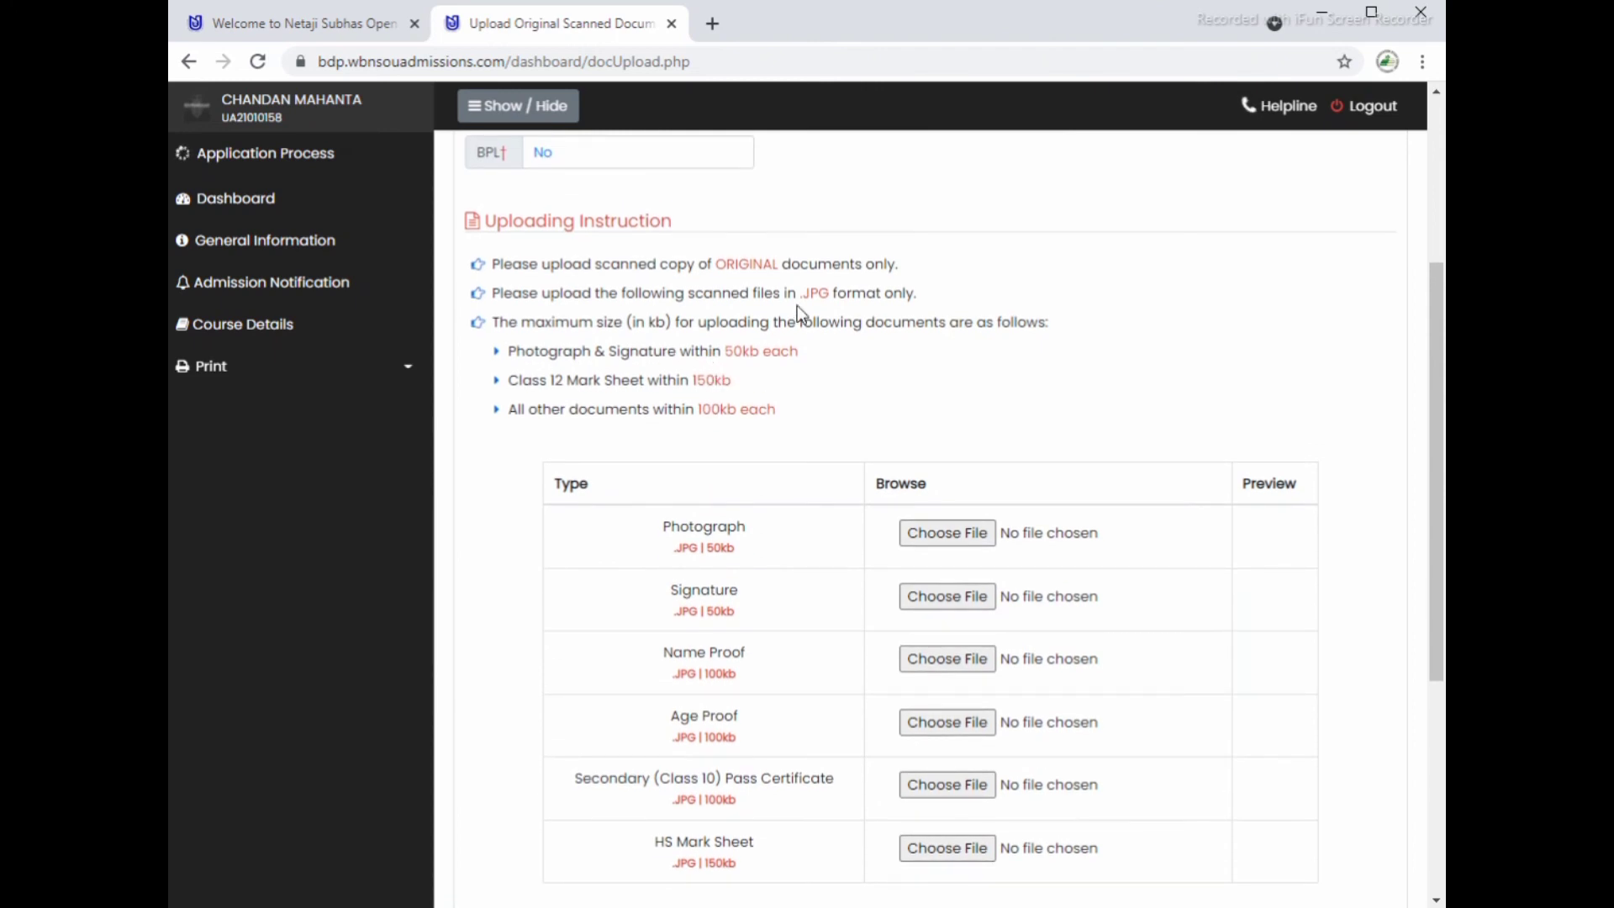
pyautogui.moveTo(712, 264); pyautogui.dragTo(832, 296)
pyautogui.moveTo(726, 351); pyautogui.dragTo(820, 352)
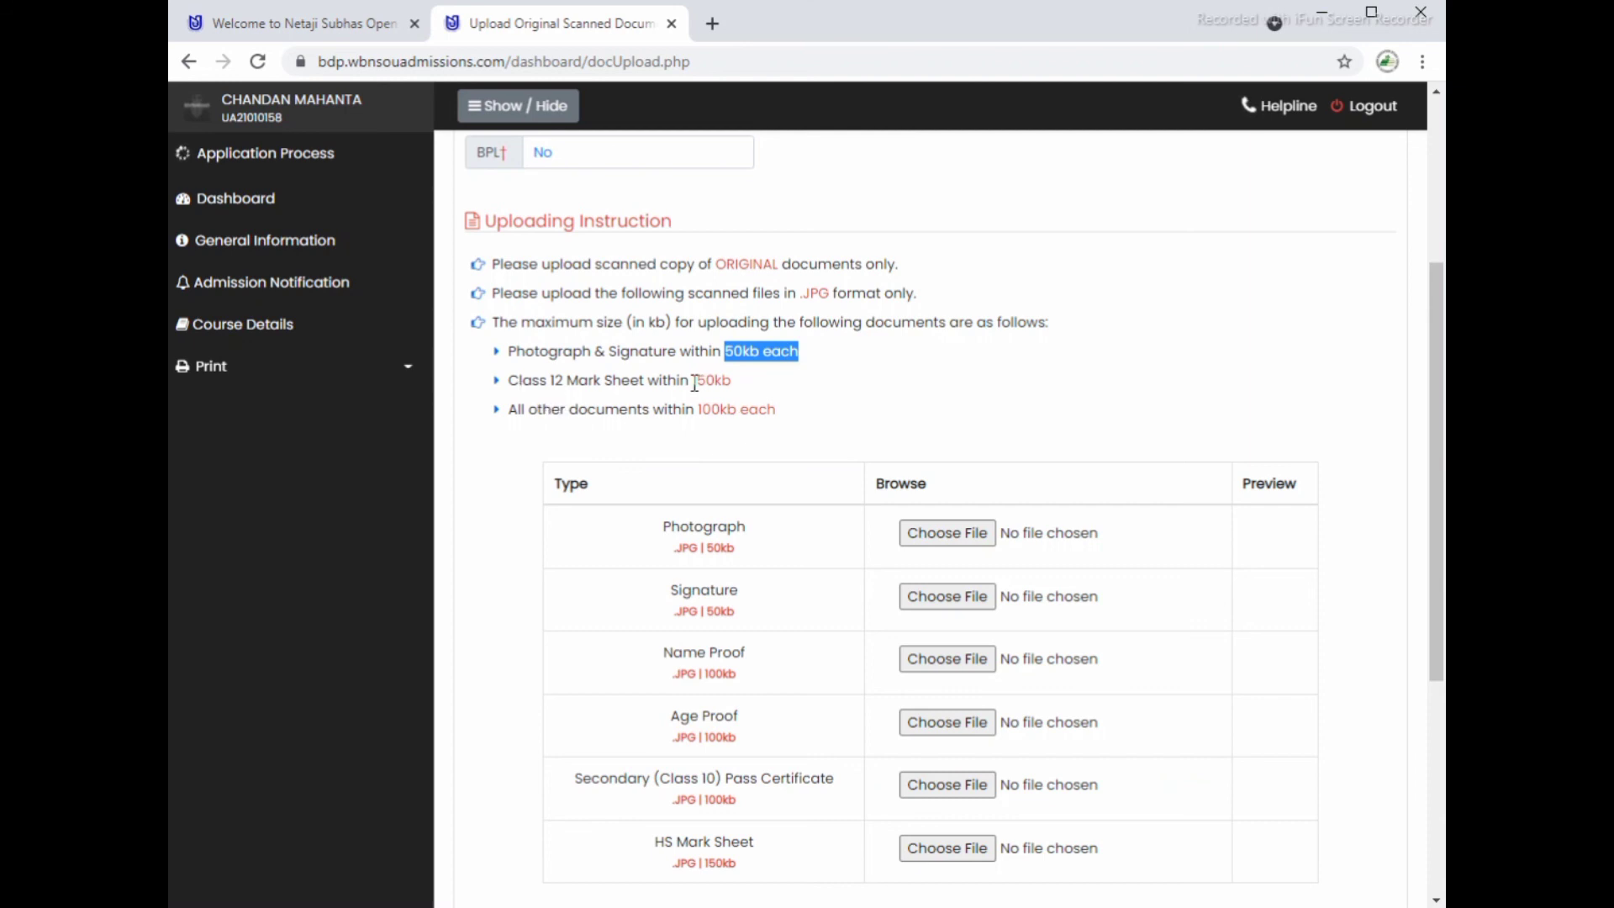
pyautogui.moveTo(693, 380); pyautogui.dragTo(733, 382)
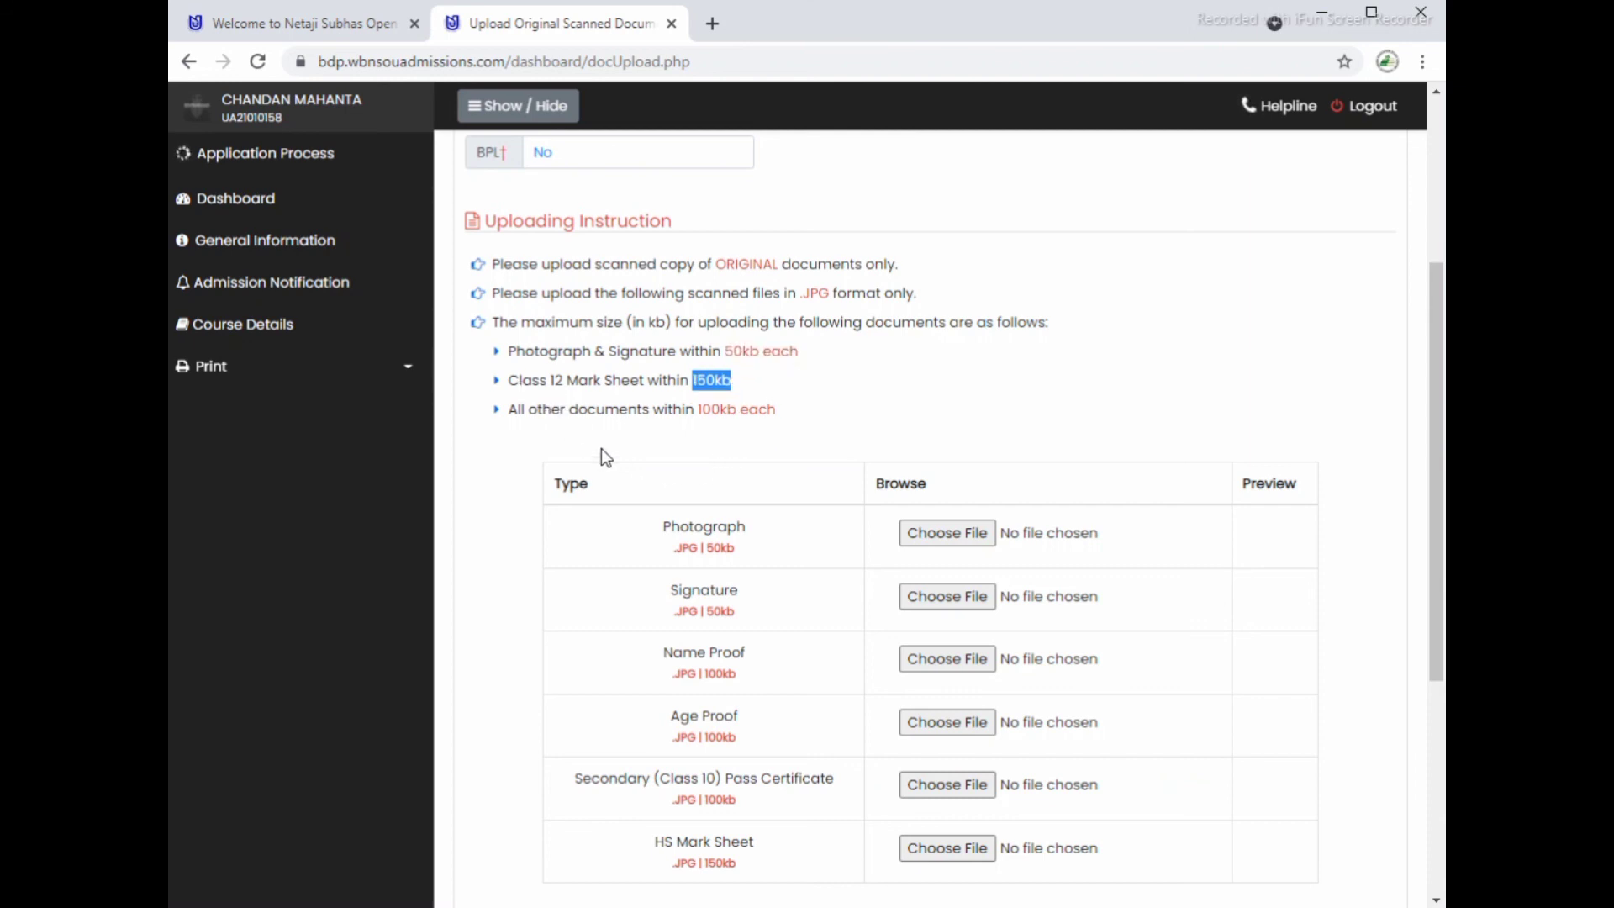
pyautogui.moveTo(695, 409); pyautogui.dragTo(734, 412)
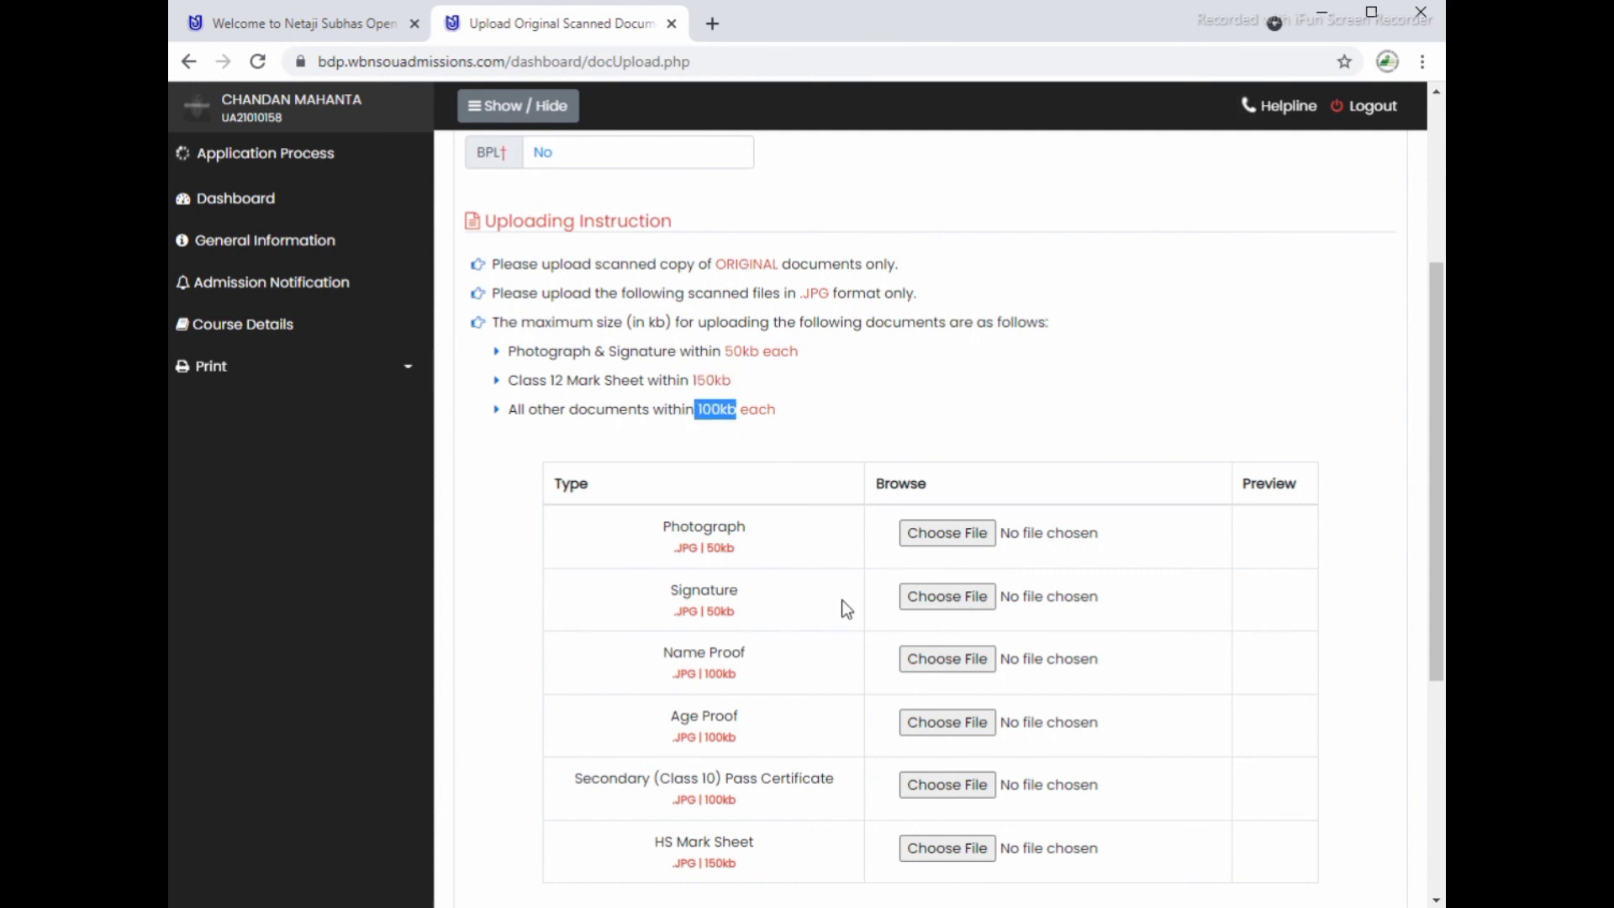
pyautogui.scroll(-2, 841, 598)
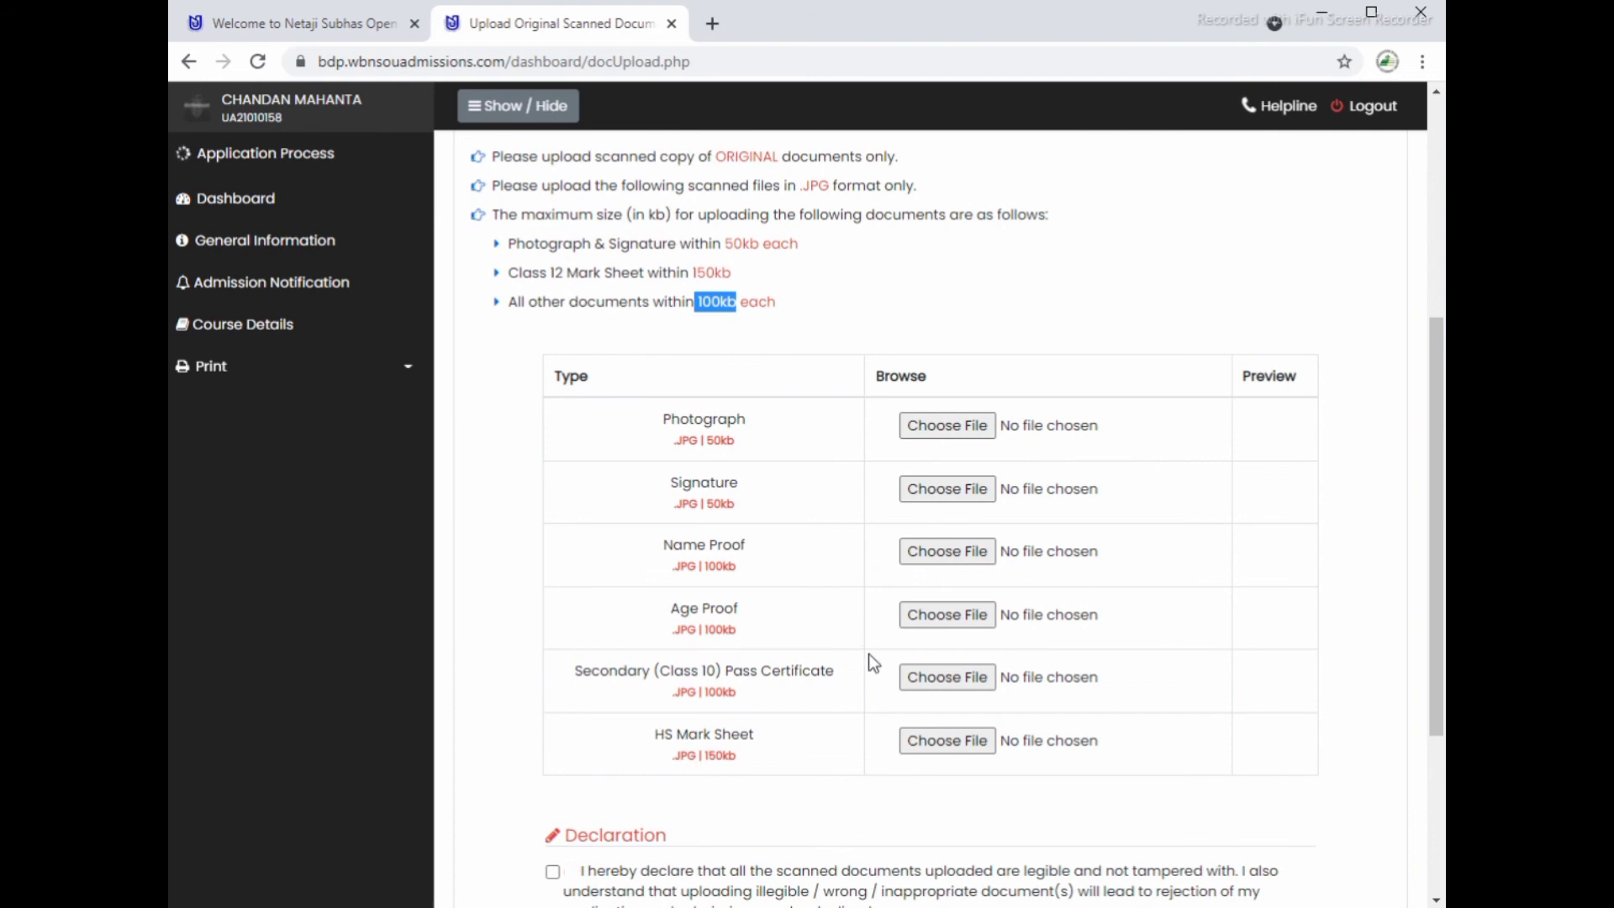
pyautogui.scroll(-2, 869, 653)
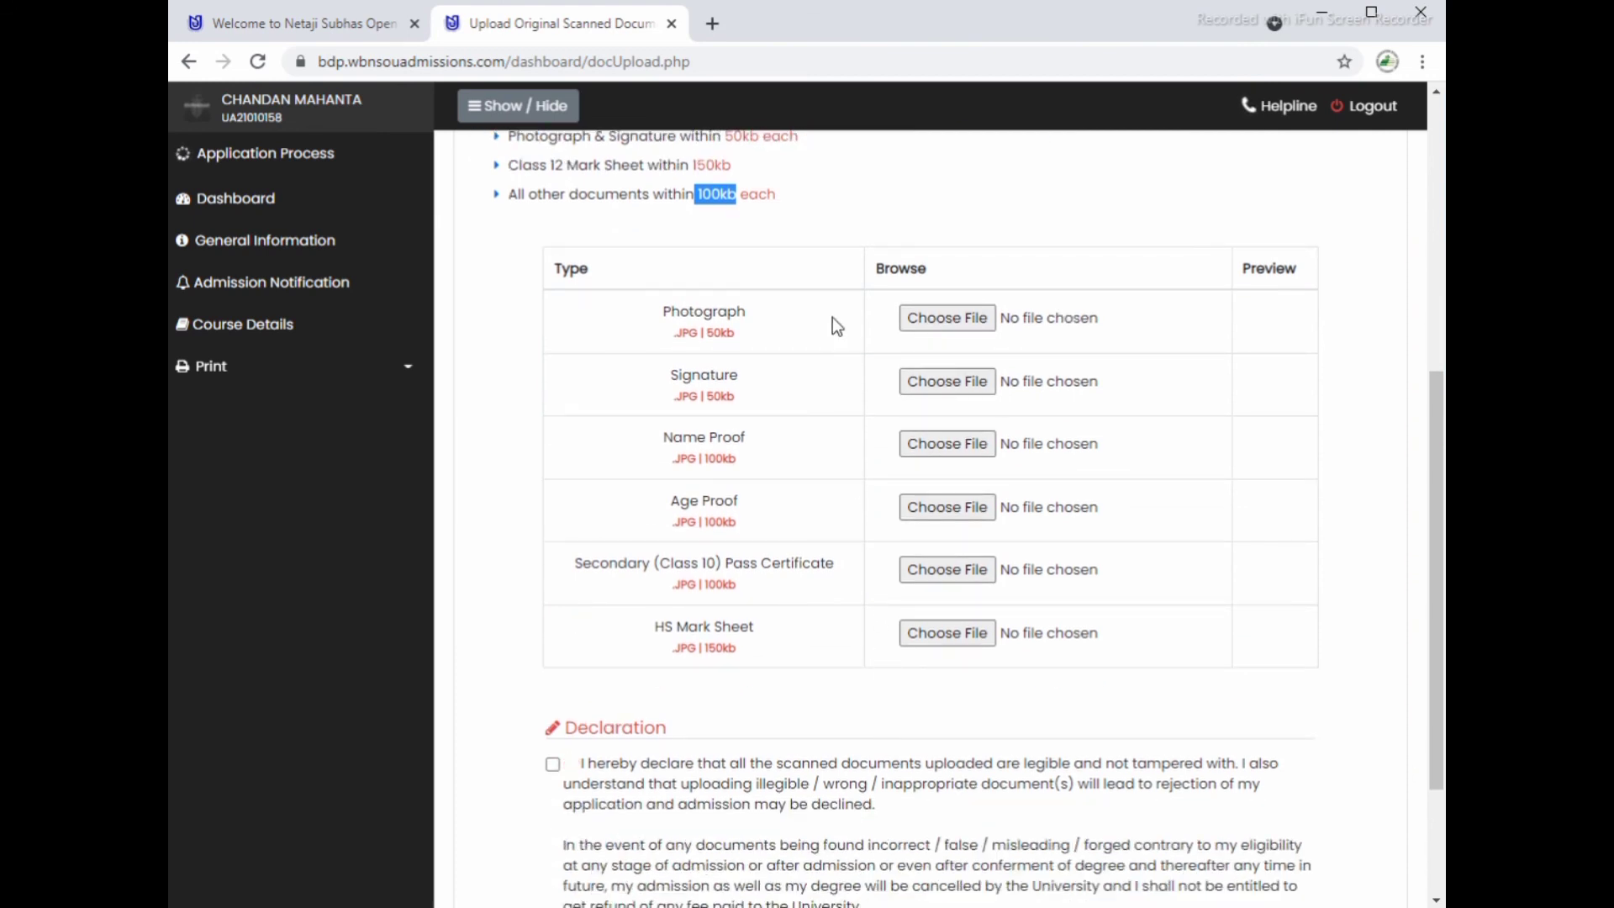
pyautogui.scroll(-4, 830, 630)
pyautogui.scroll(12, 830, 630)
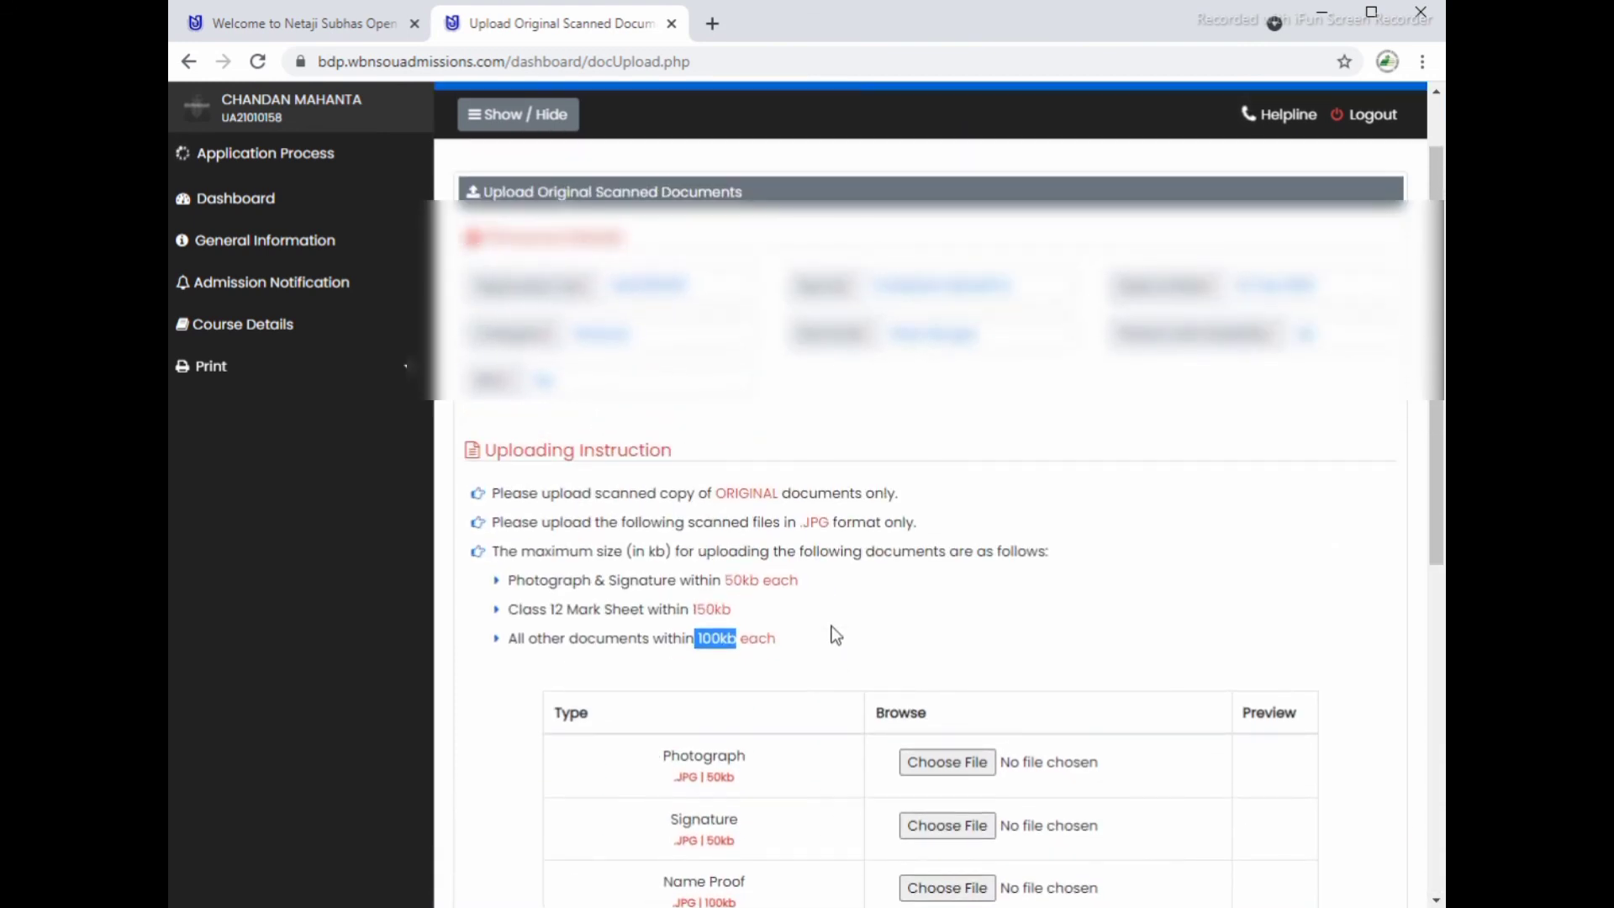
pyautogui.scroll(2, 835, 637)
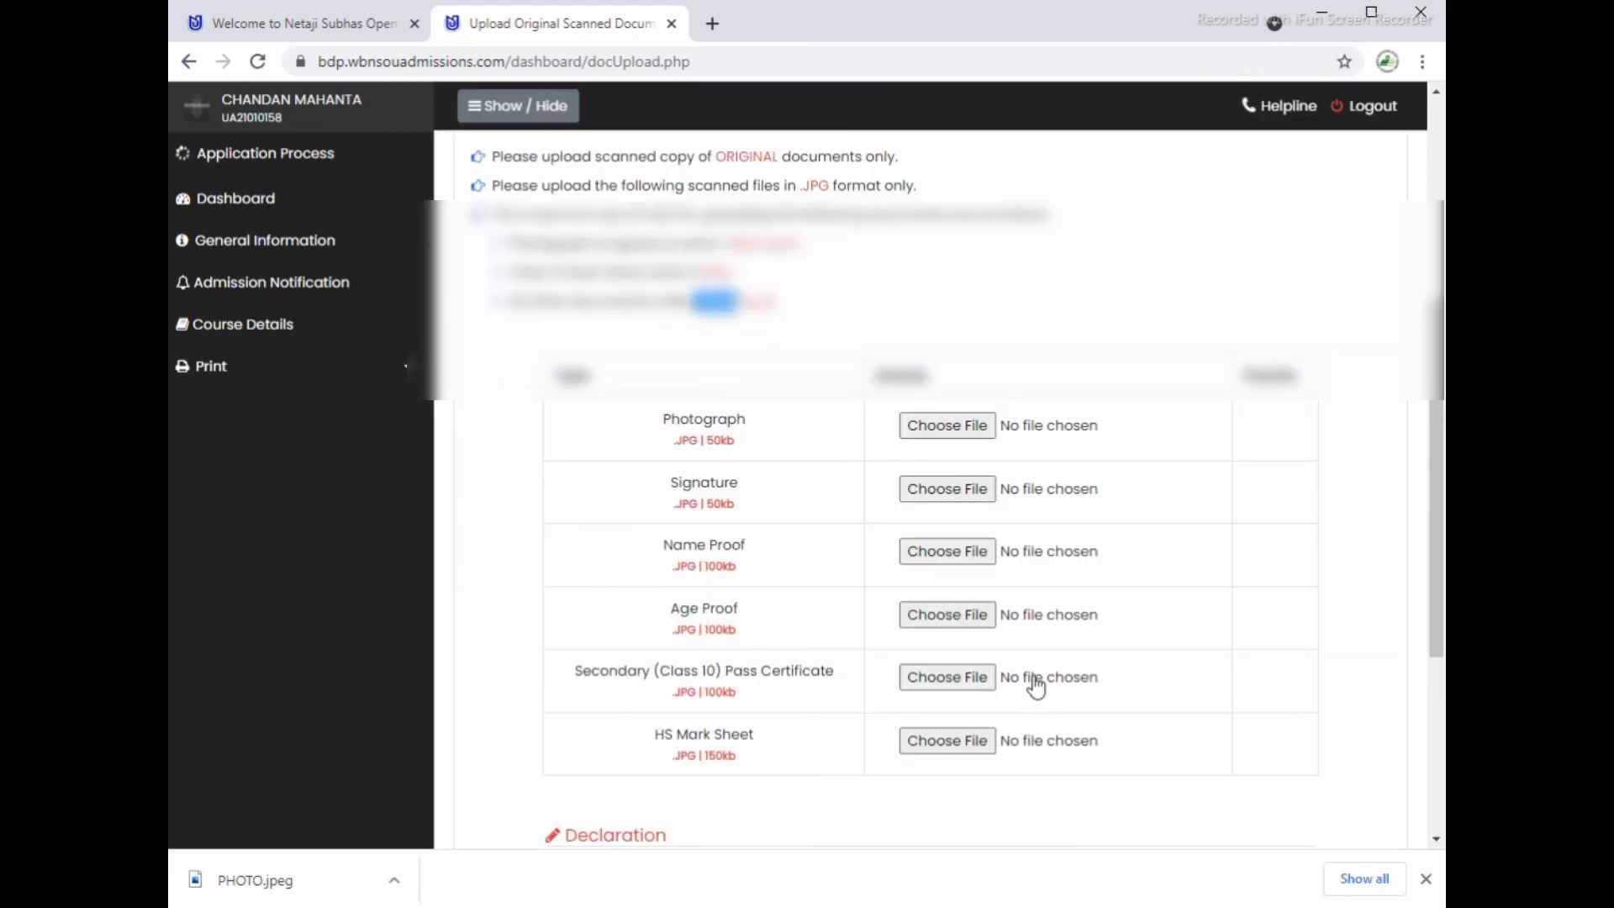
# Step: Browse to the Desktop admission folder to attach a scanned image such as adhhar card.jpeg
pyautogui.click(936, 426)
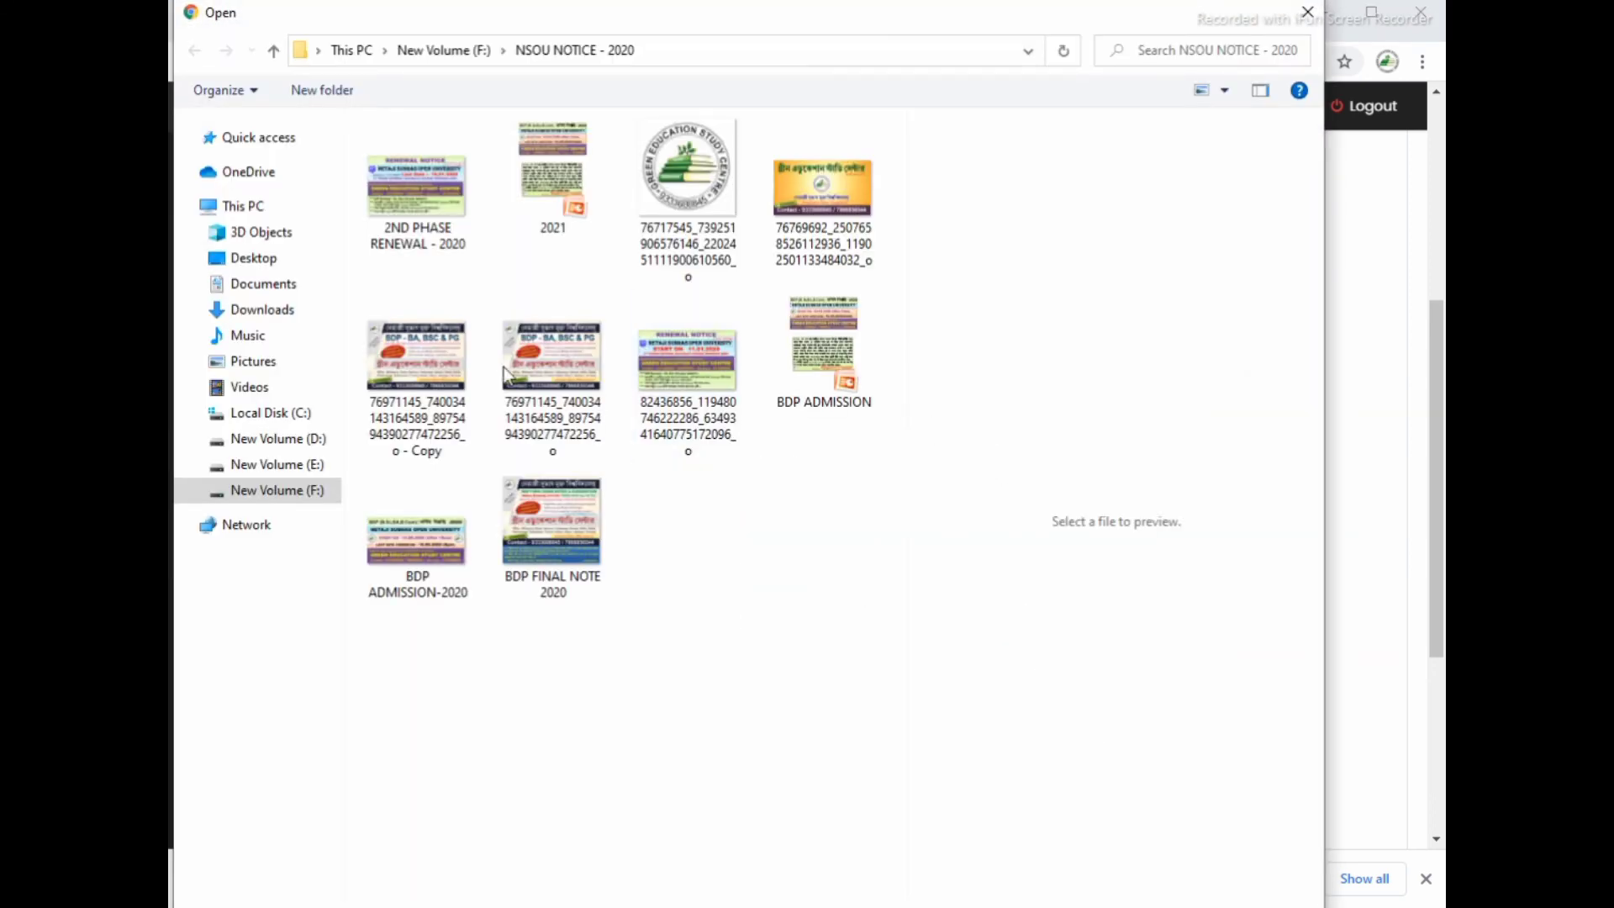
pyautogui.click(288, 265)
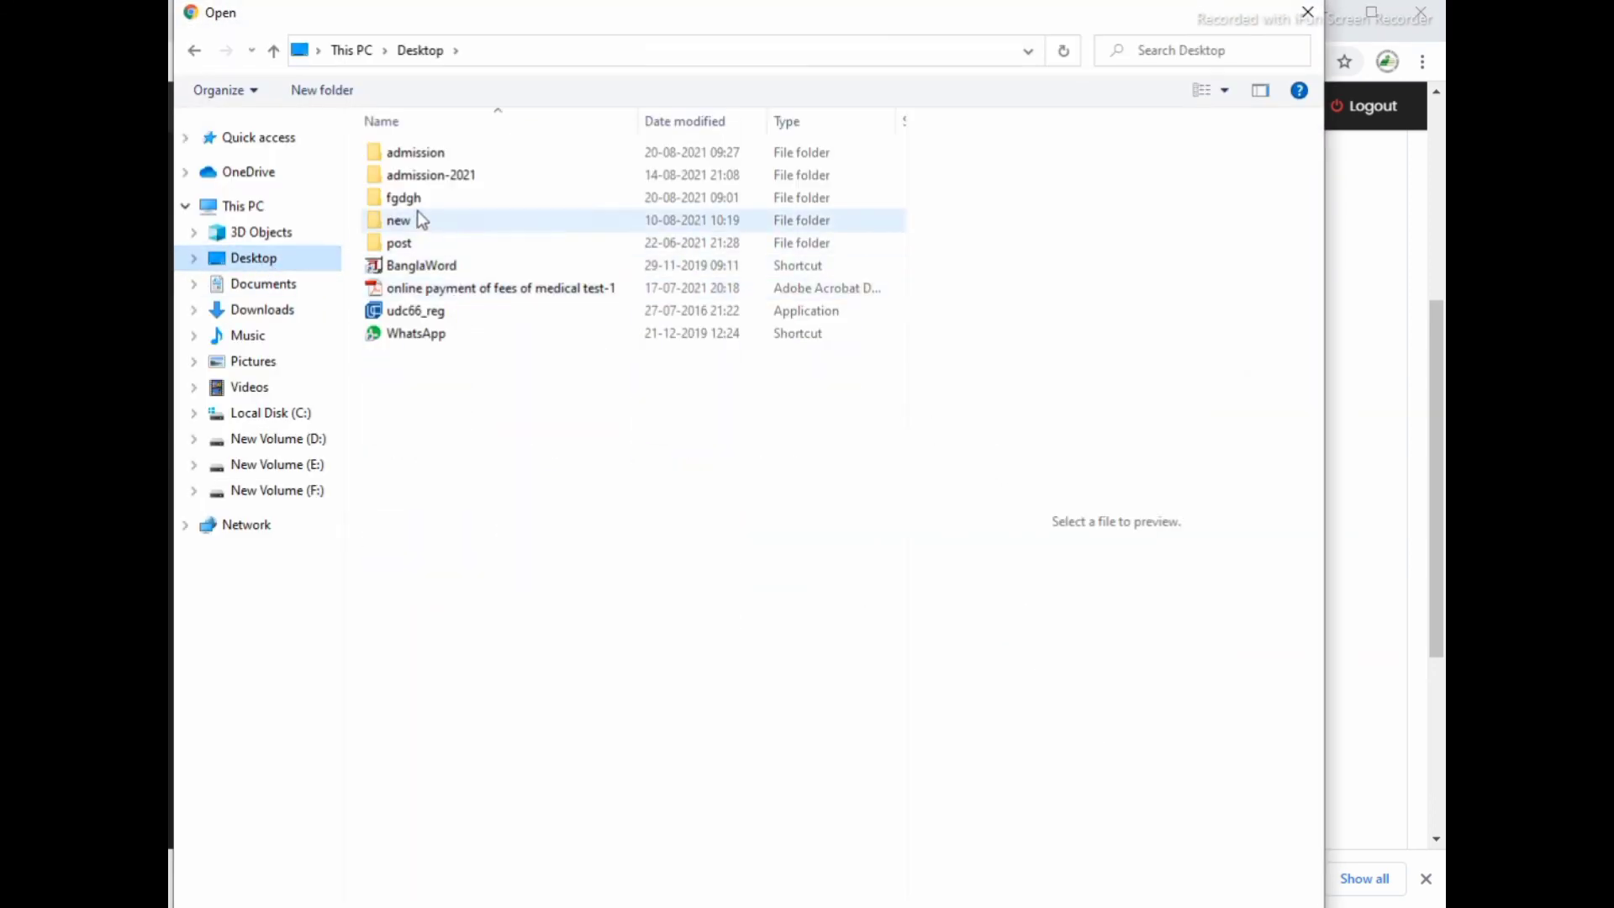
pyautogui.click(431, 181)
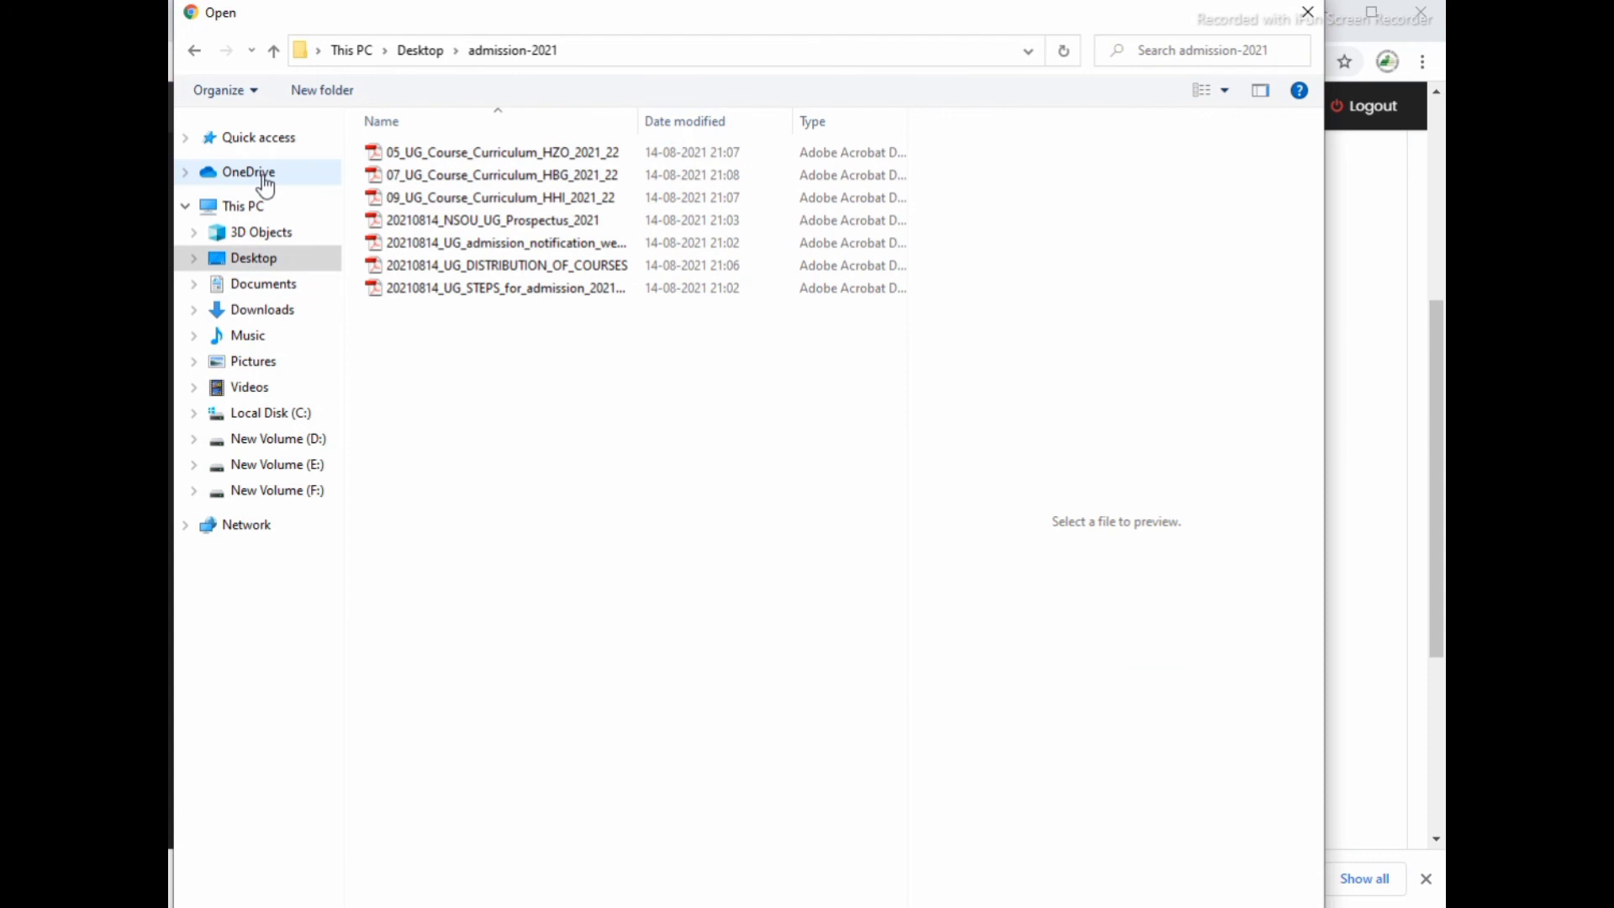
pyautogui.click(196, 51)
pyautogui.doubleClick(429, 152)
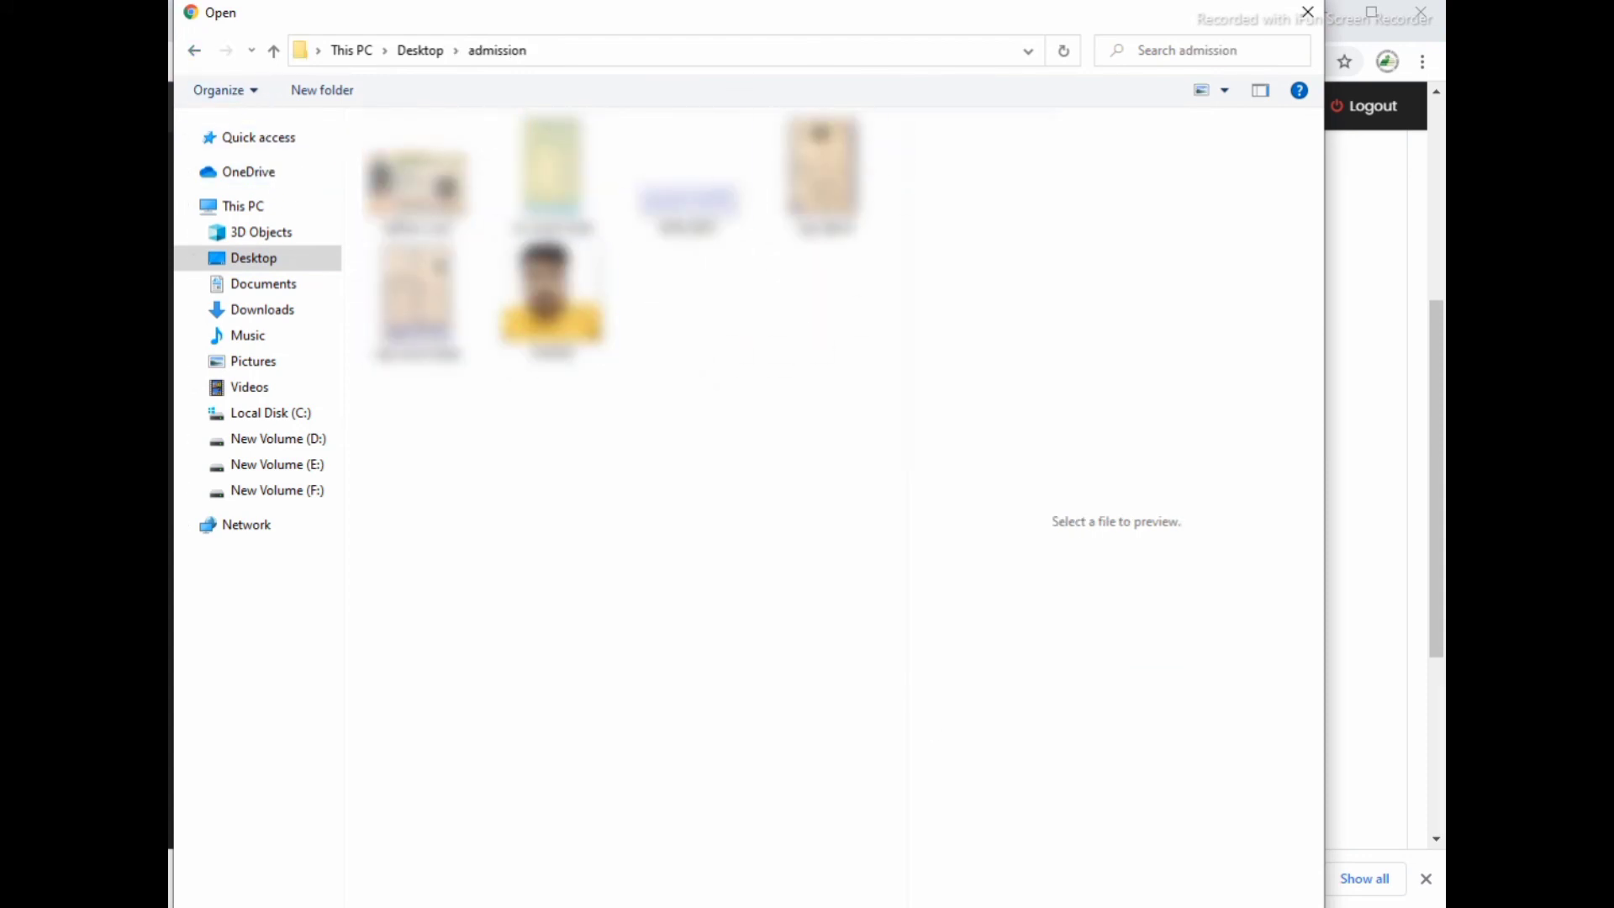
pyautogui.press('Escape')
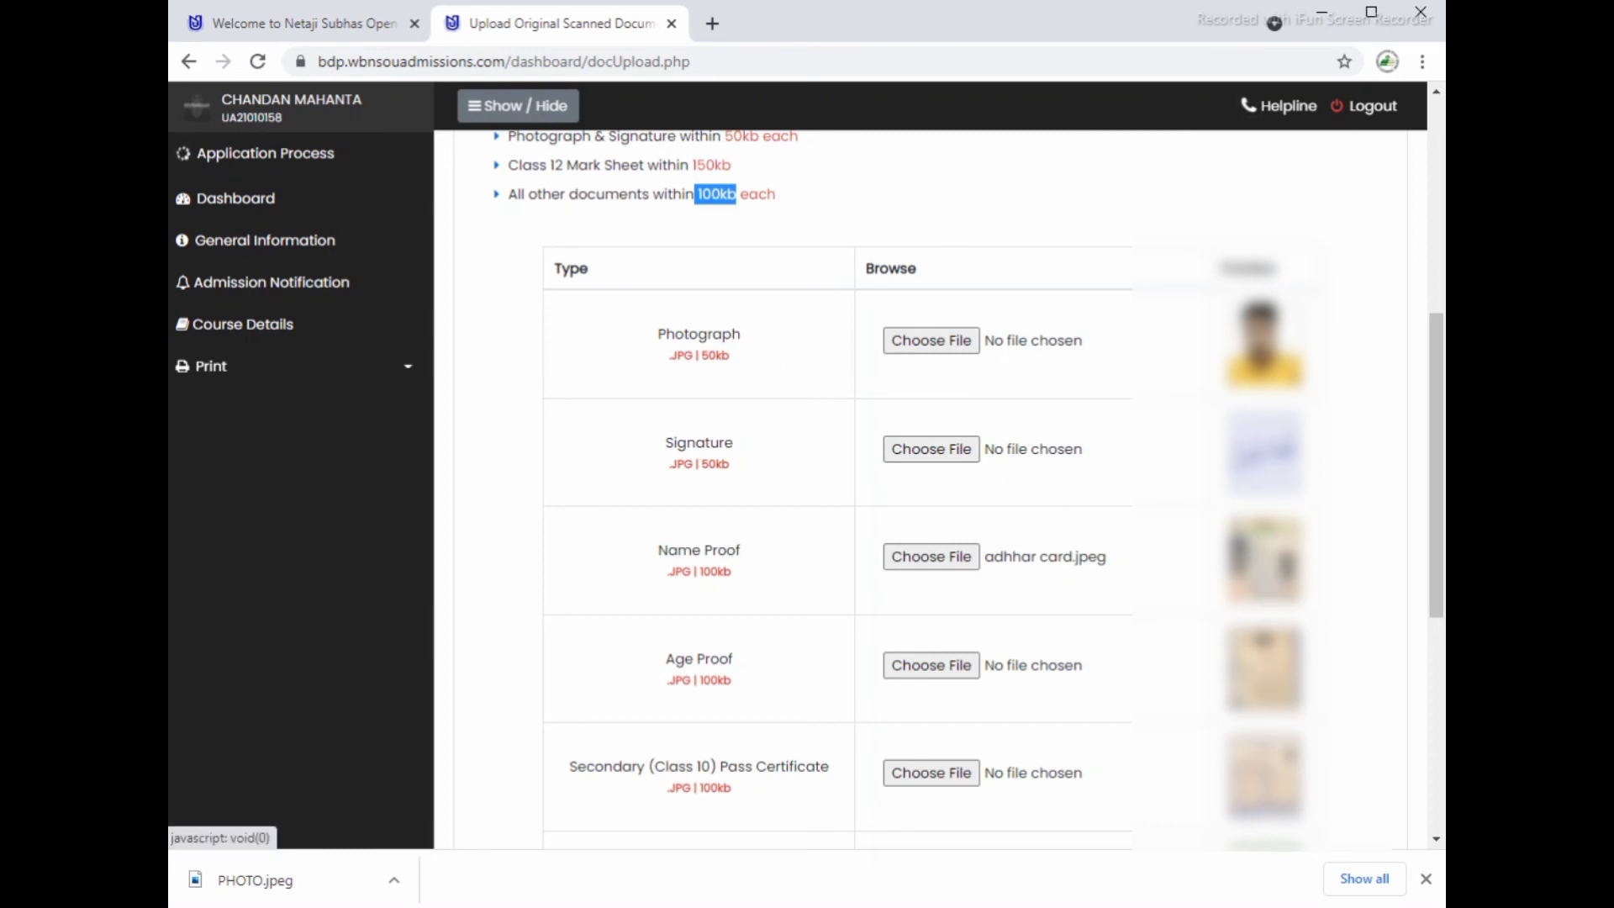
# Step: Tick the document Declaration checkbox and upload the attached scanned documents
pyautogui.scroll(-1, 1261, 454)
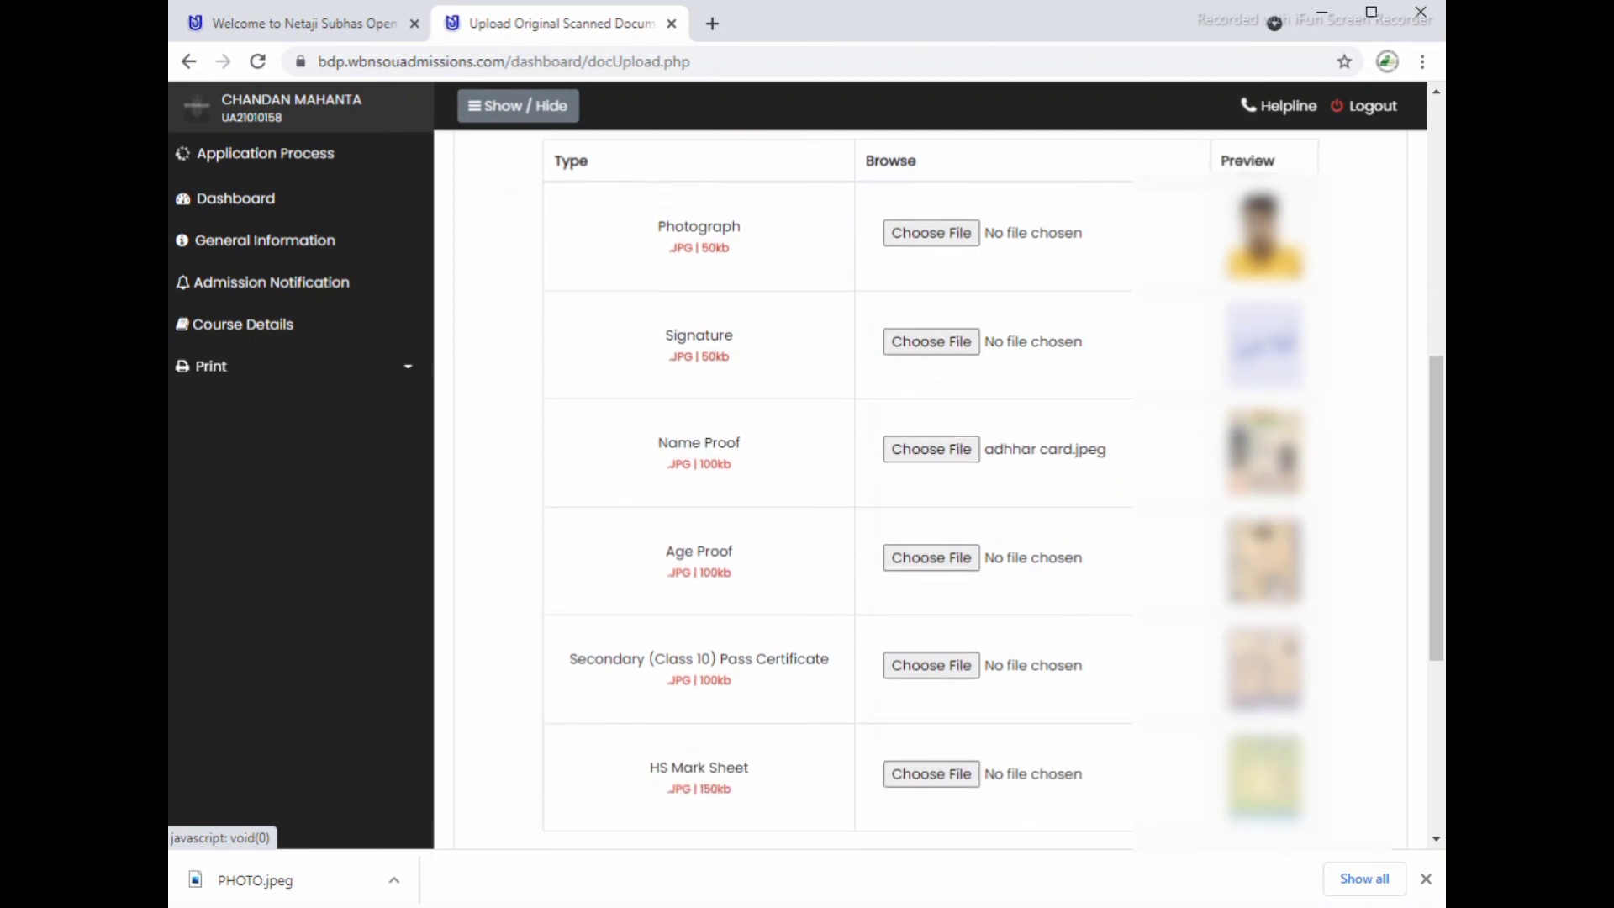
pyautogui.scroll(-2, 1289, 684)
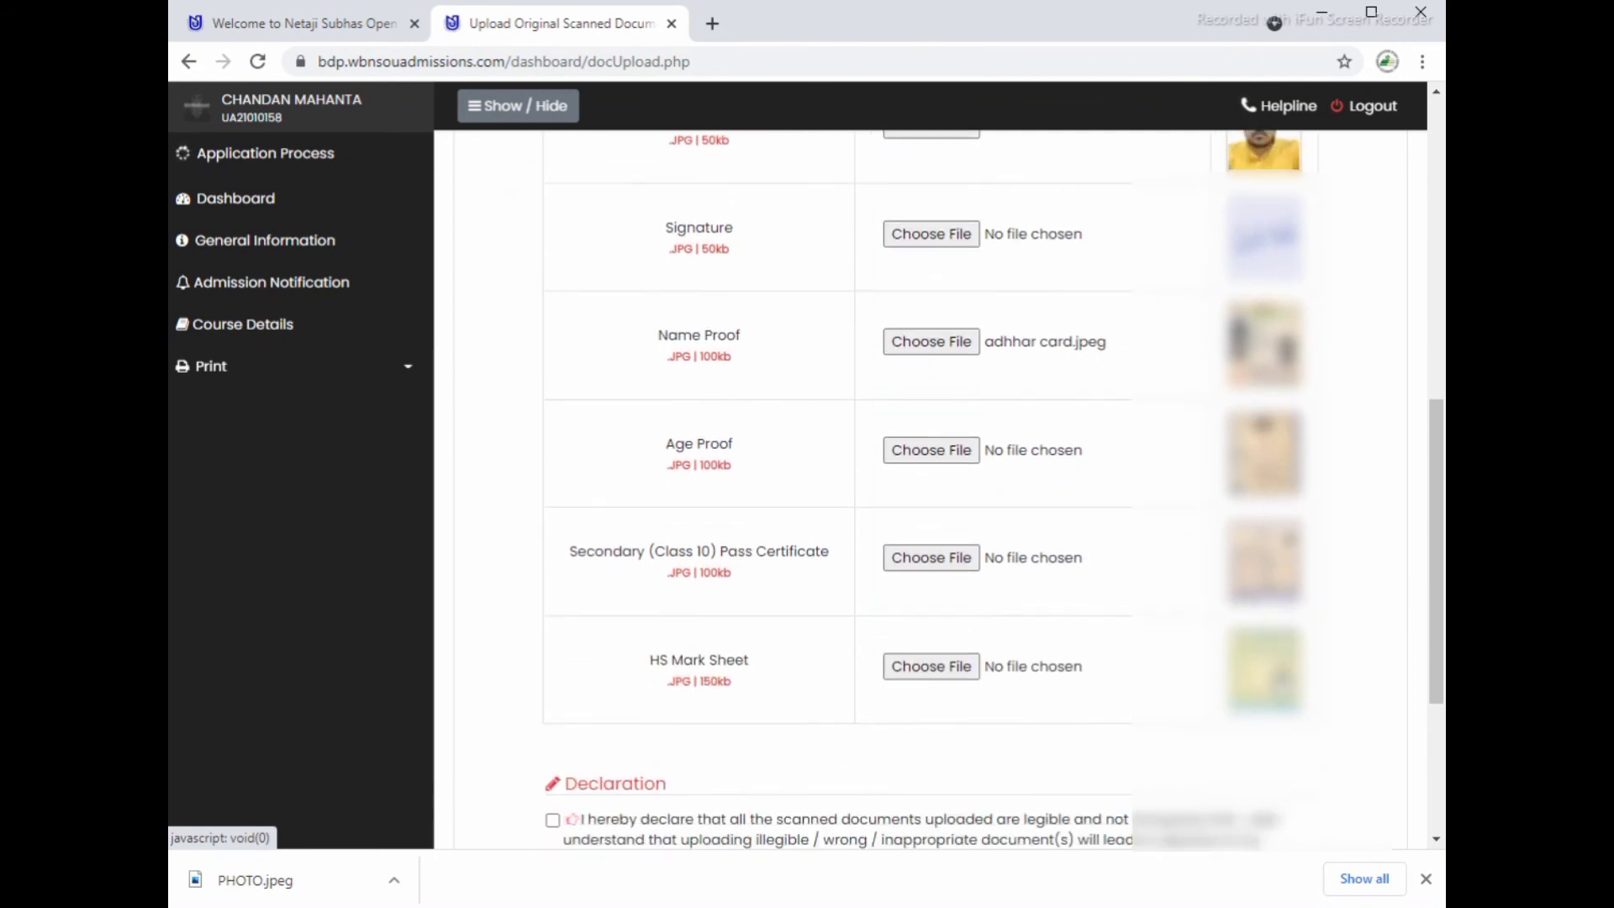
pyautogui.scroll(-2, 998, 385)
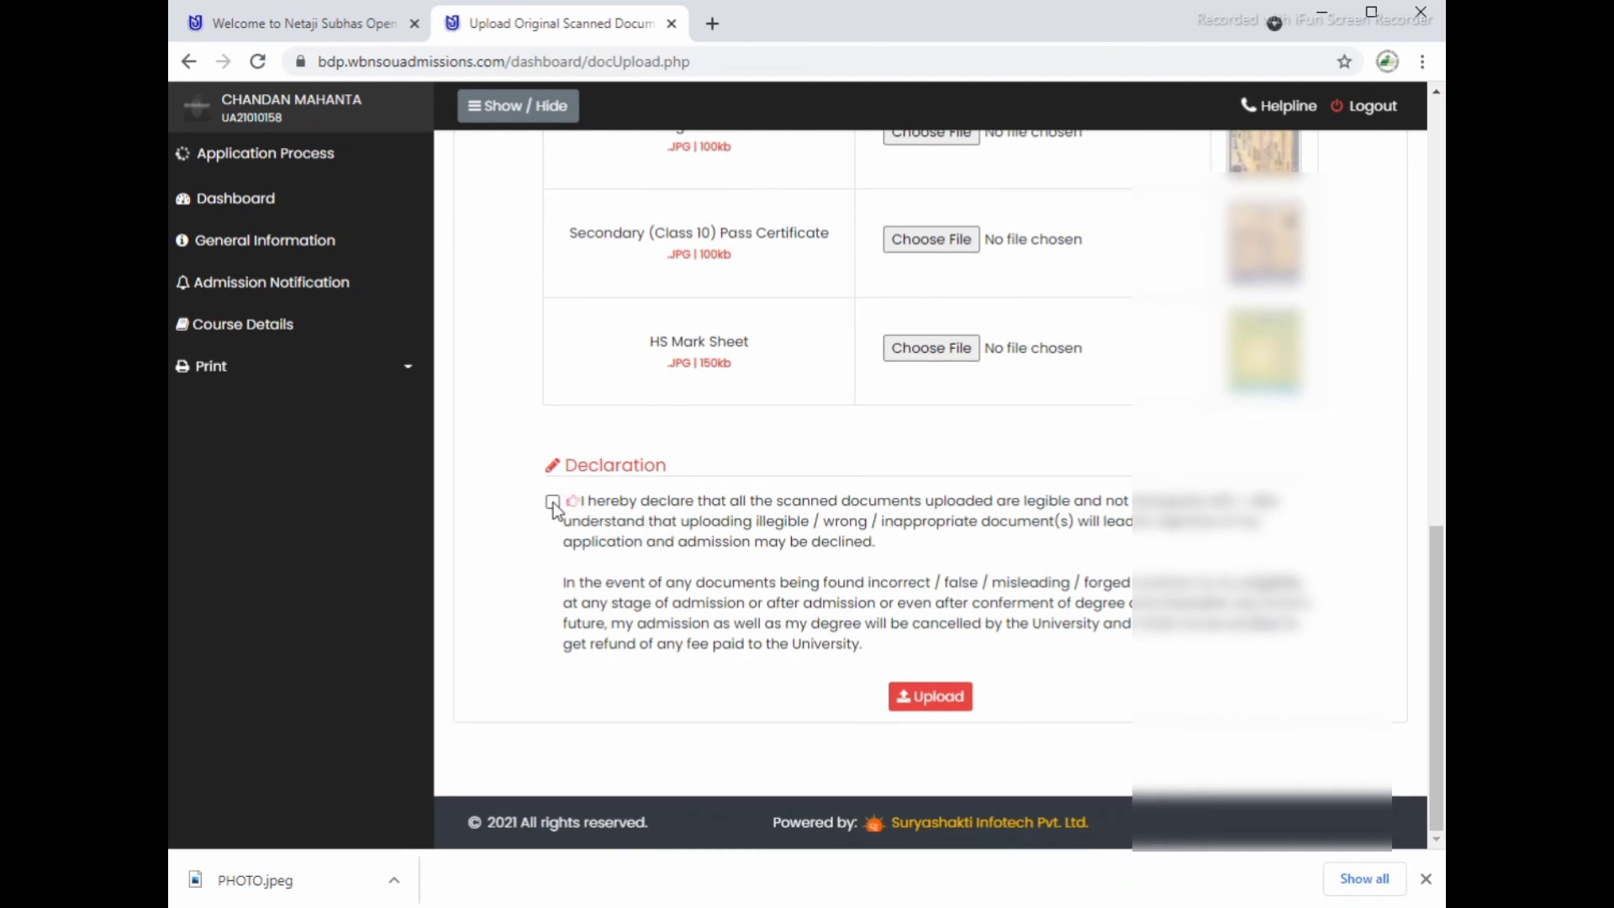
pyautogui.click(554, 502)
pyautogui.click(929, 696)
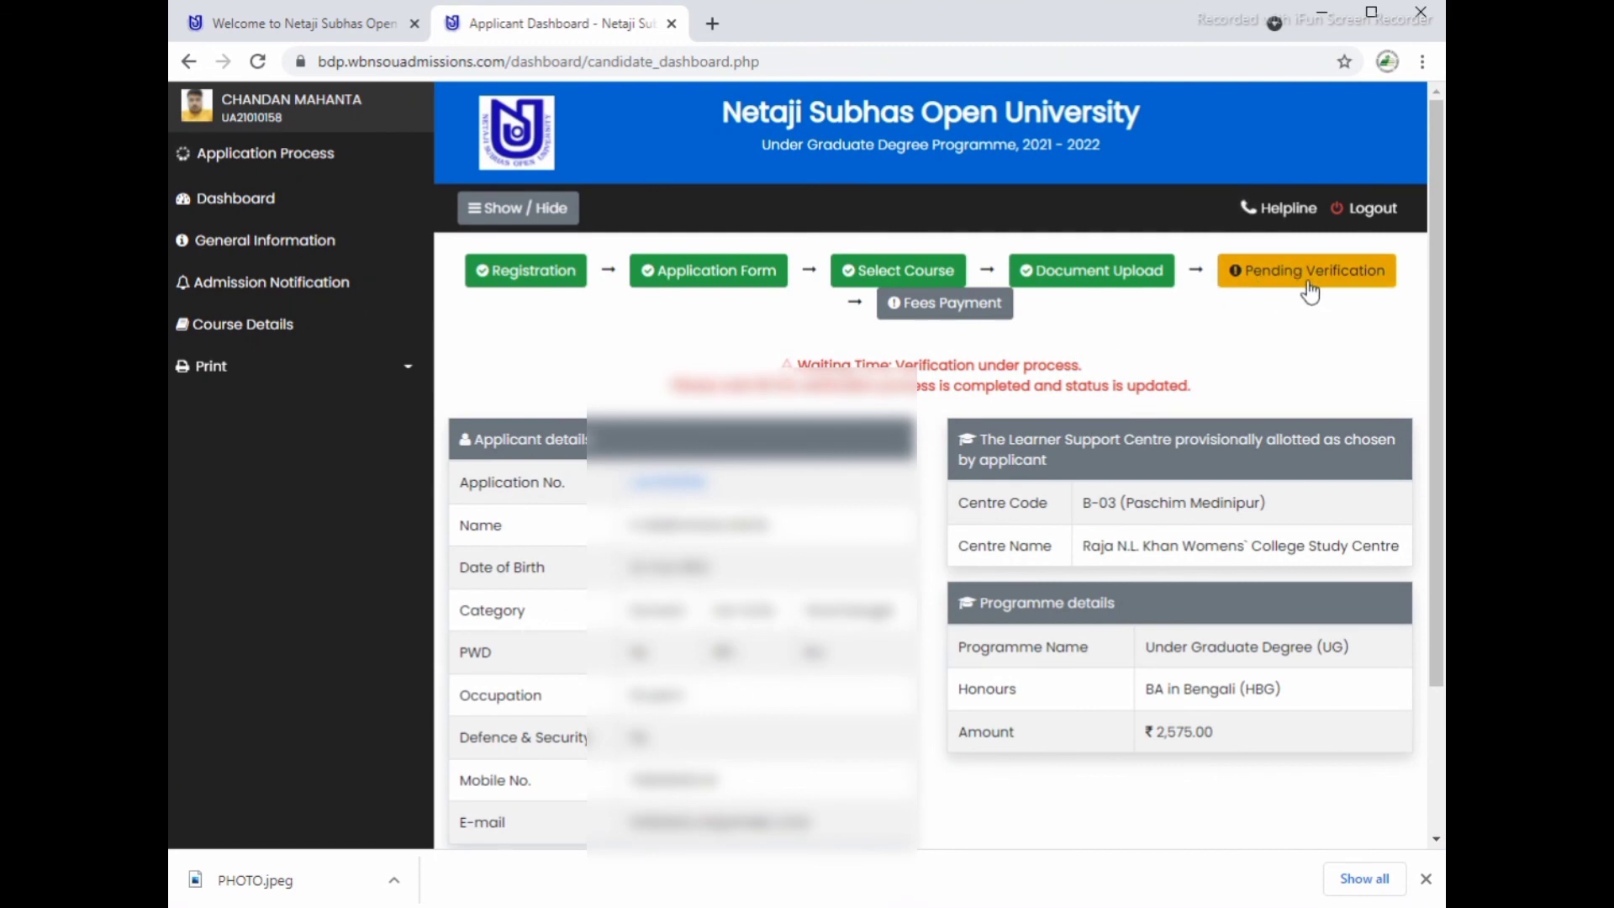
pyautogui.scroll(-3, 1320, 471)
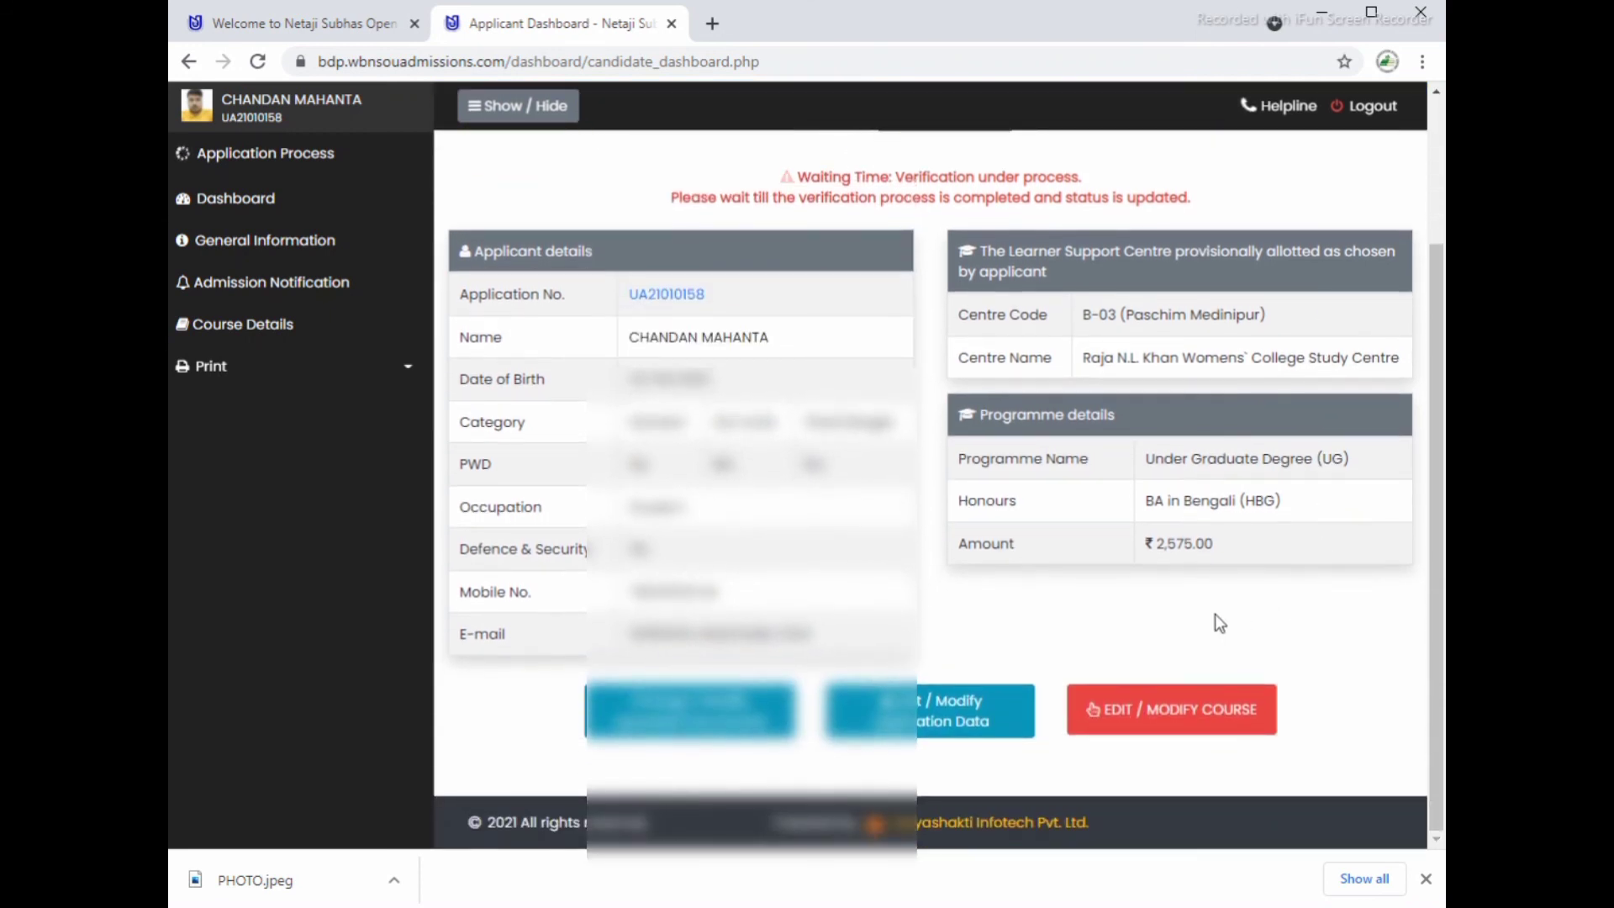
pyautogui.moveTo(1143, 505); pyautogui.dragTo(1232, 548)
pyautogui.scroll(3, 1319, 311)
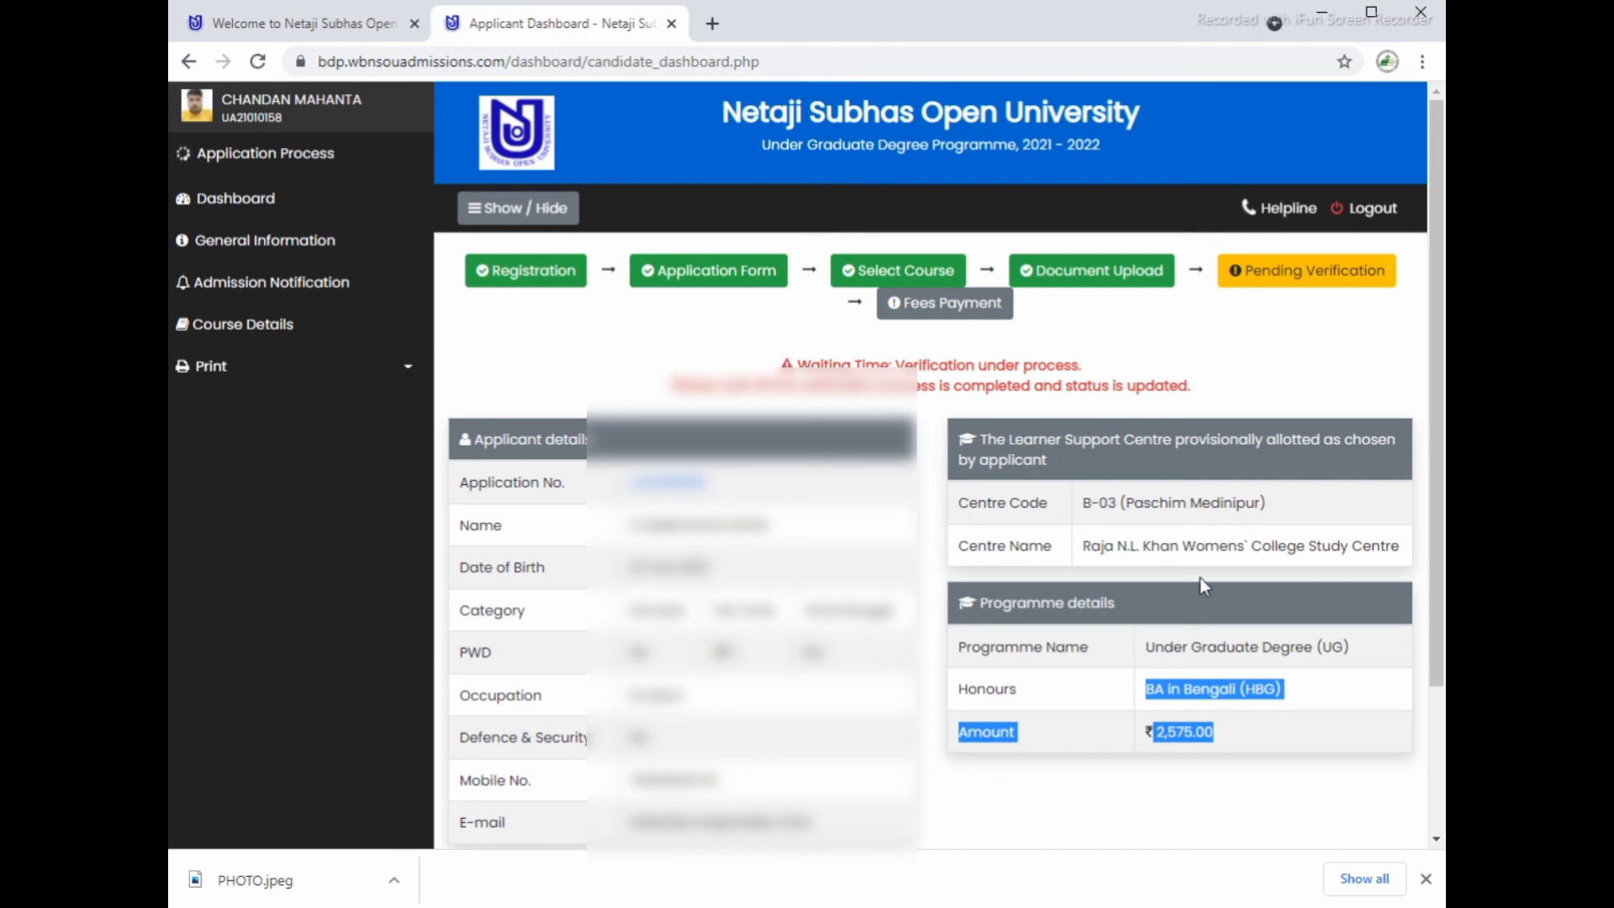
pyautogui.scroll(-2, 1200, 588)
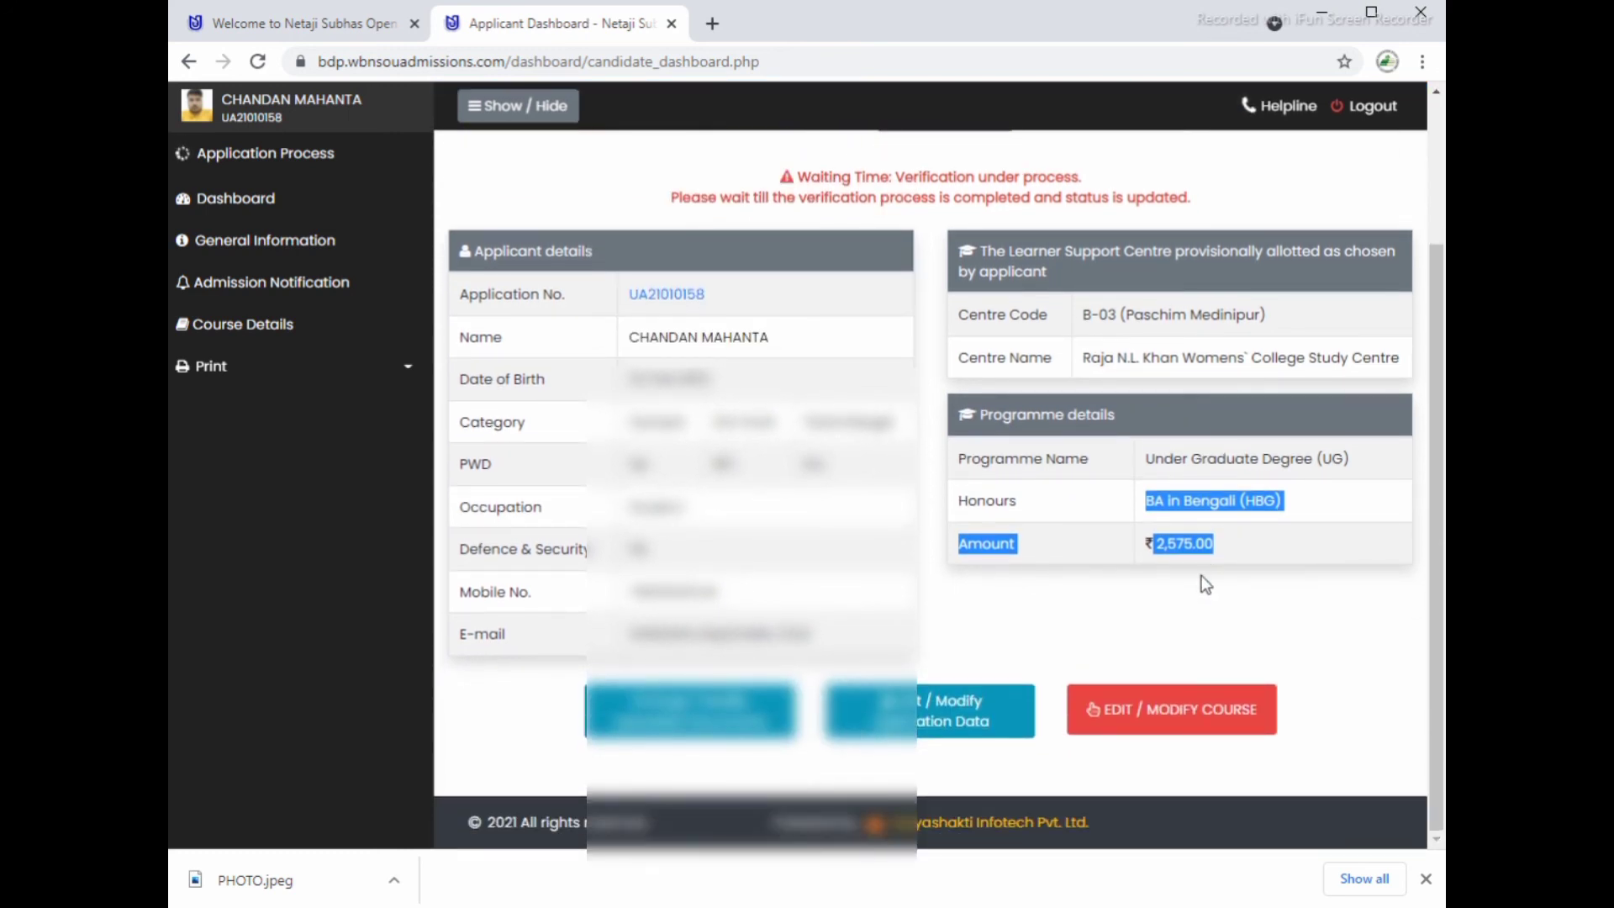
pyautogui.scroll(2, 1203, 580)
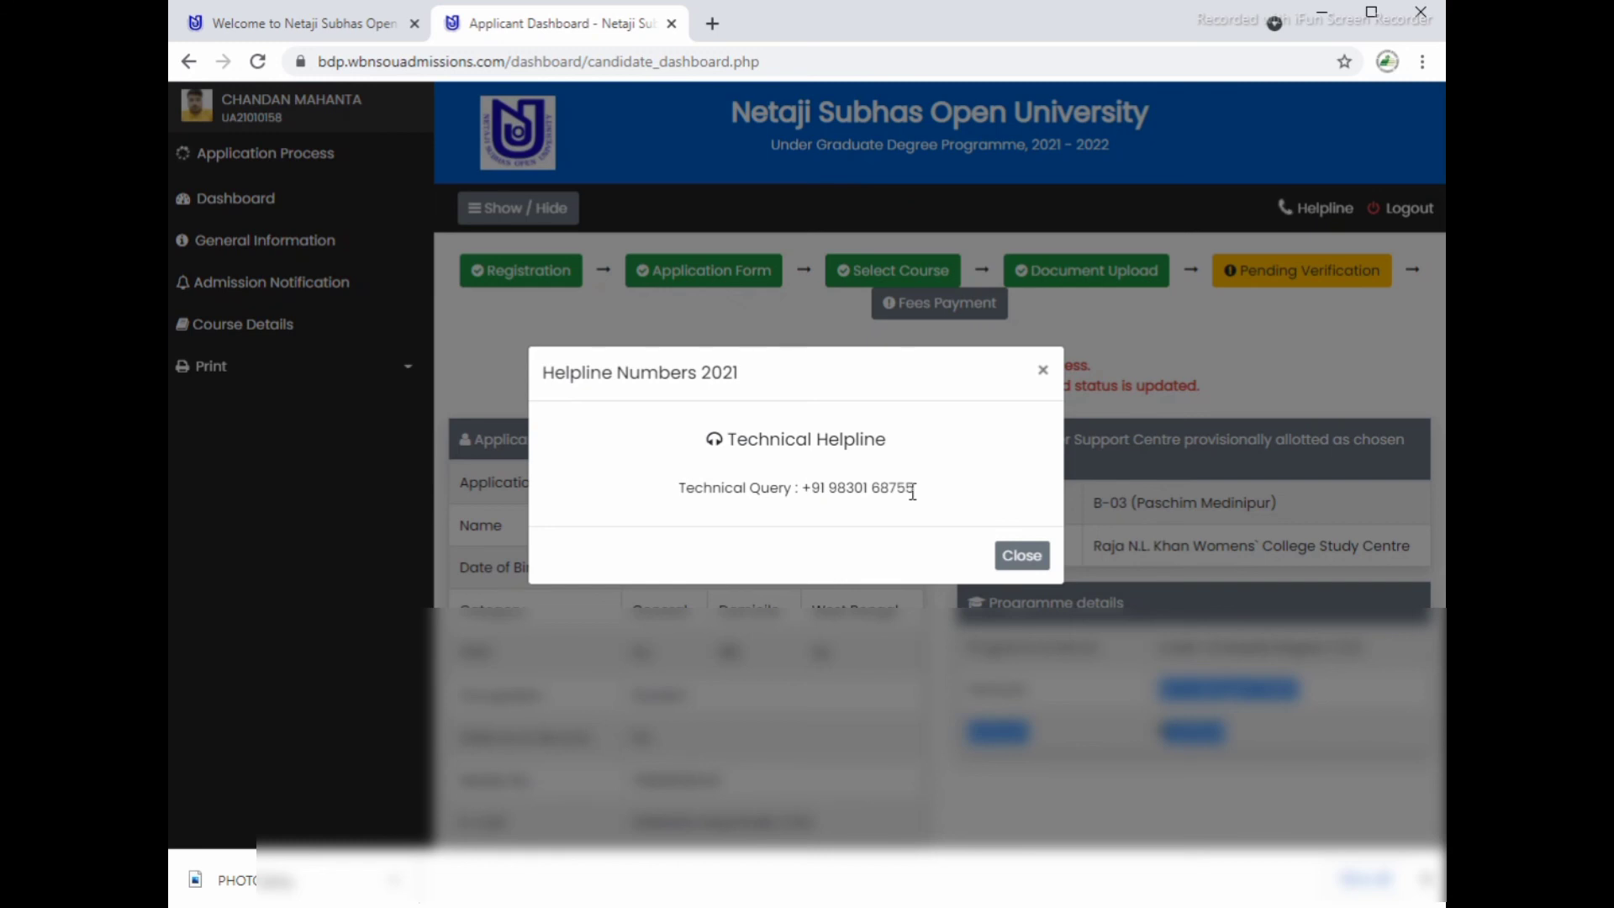
pyautogui.click(1018, 556)
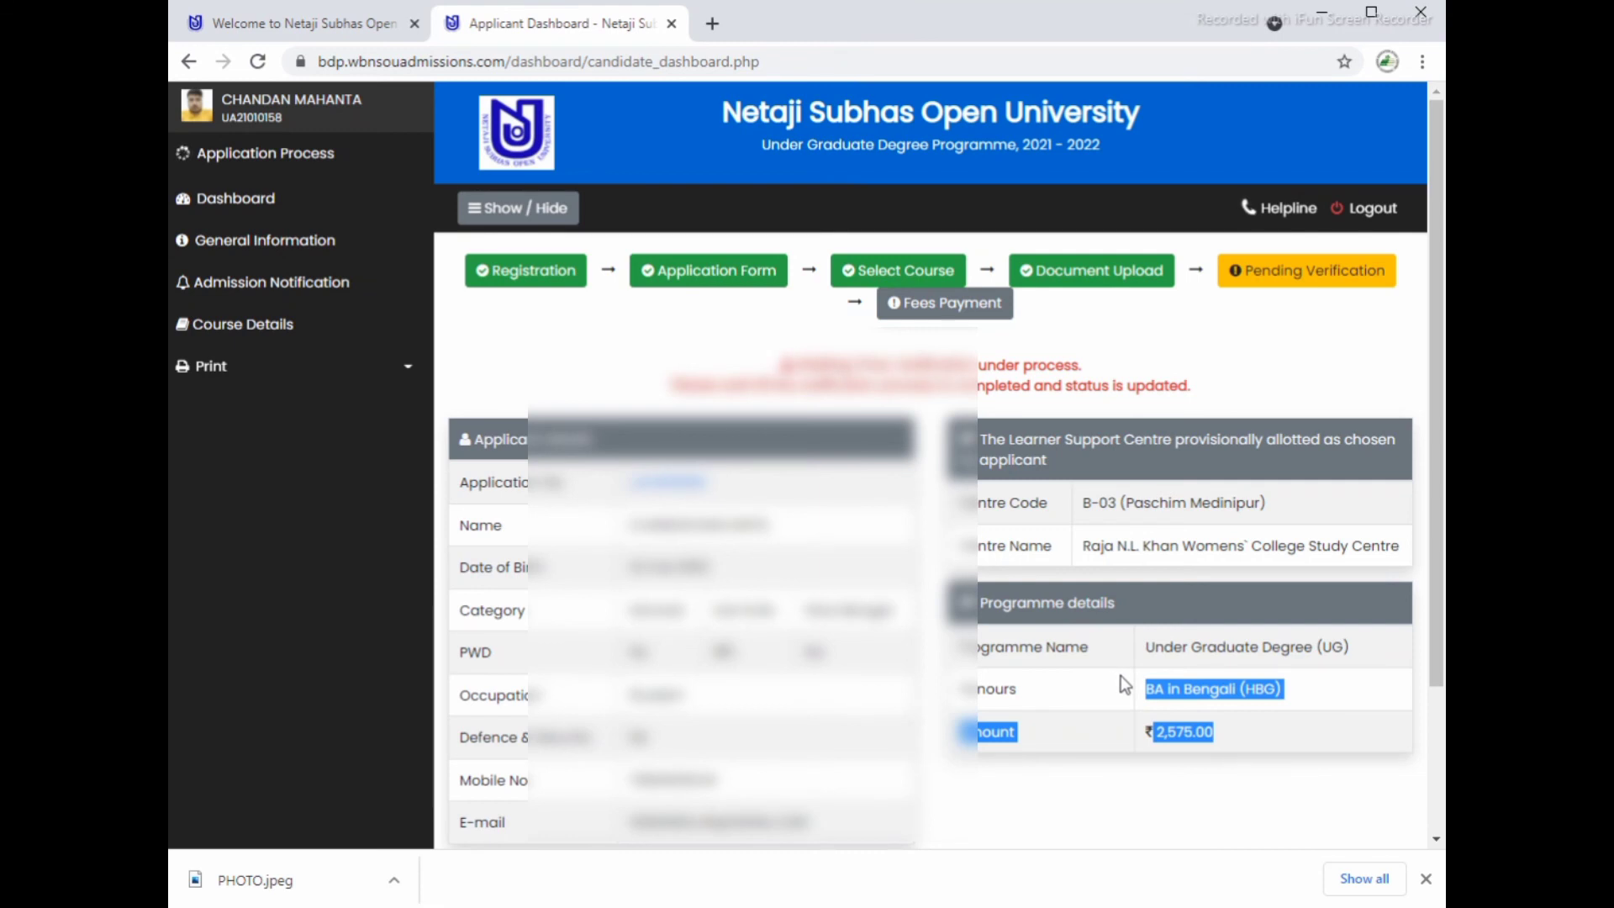
pyautogui.scroll(-2, 1121, 674)
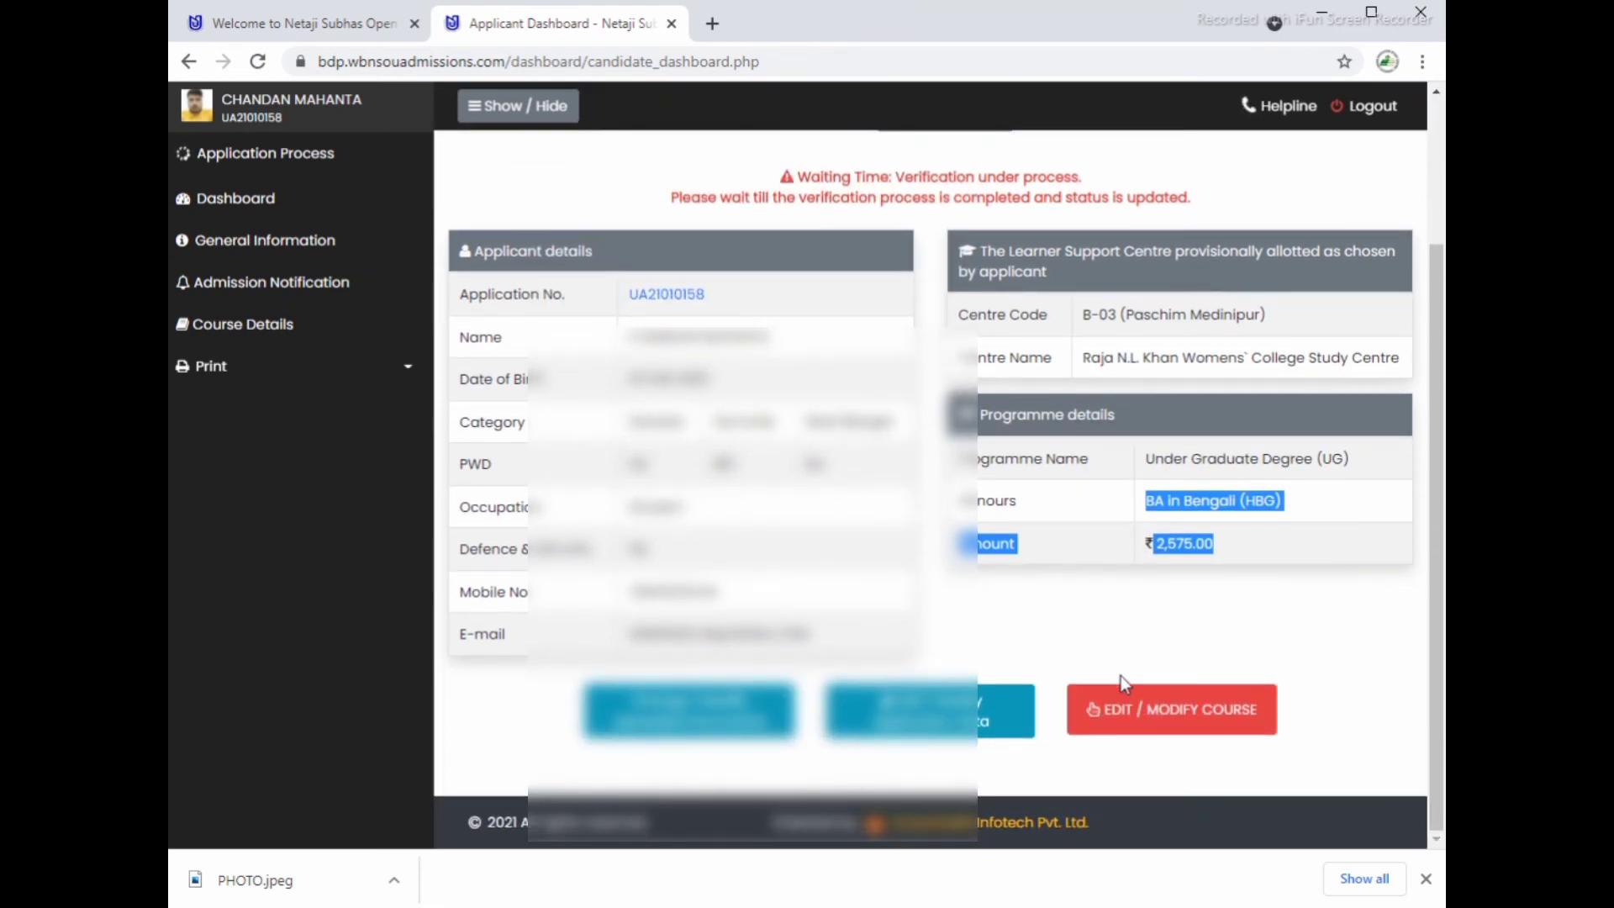
pyautogui.scroll(2, 1071, 622)
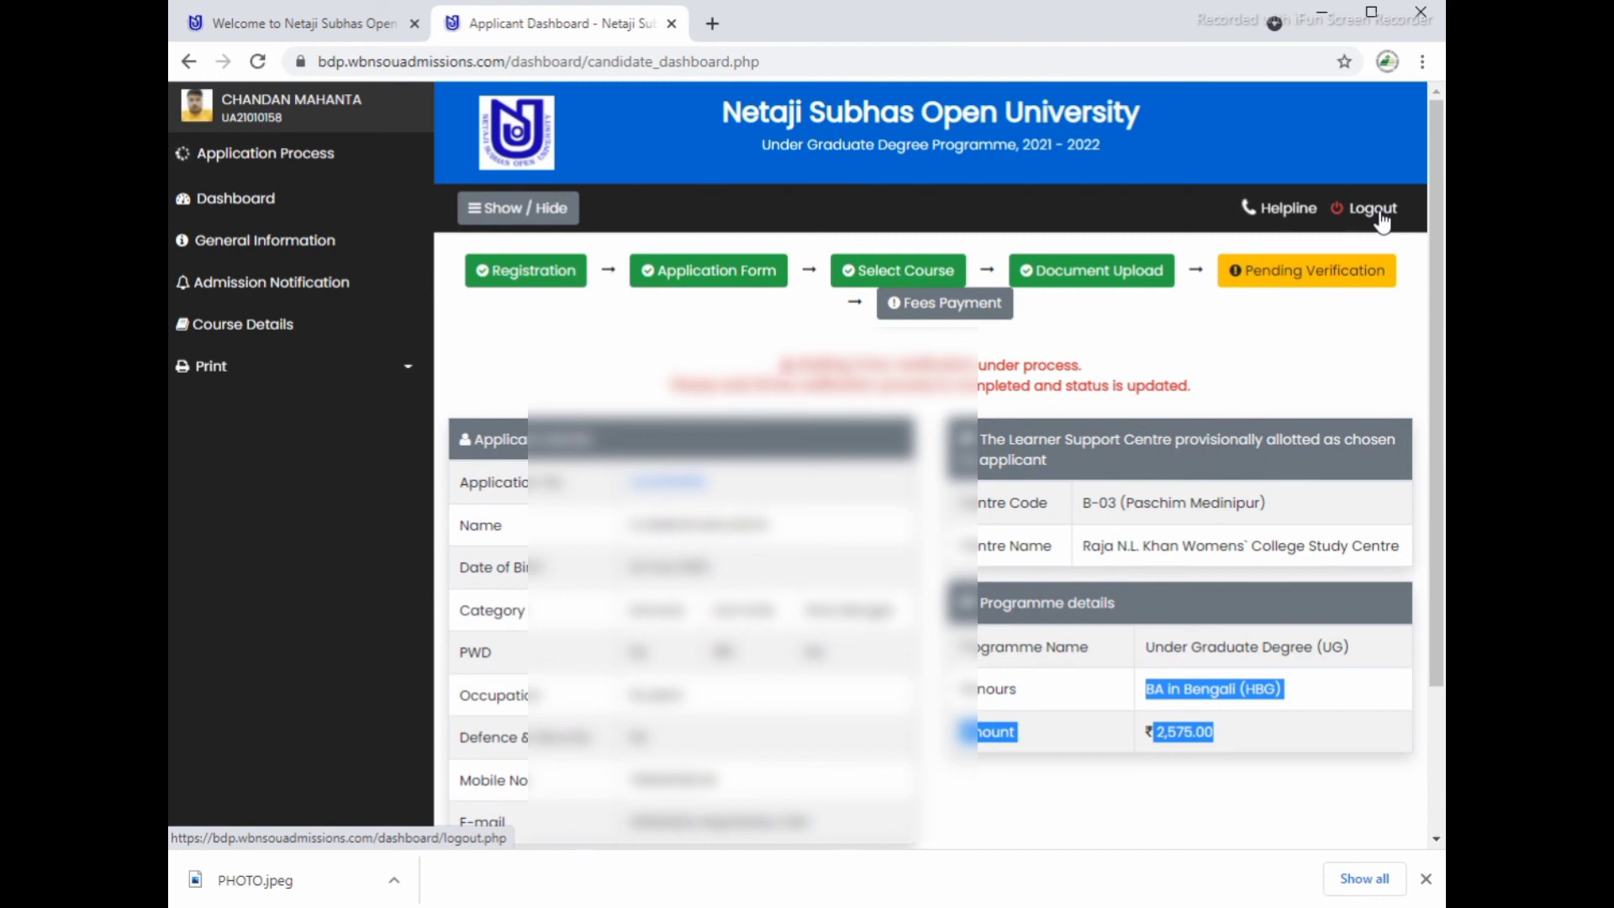
# Step: Log out of the applicant account and close the browser's download notification bar
pyautogui.click(1372, 208)
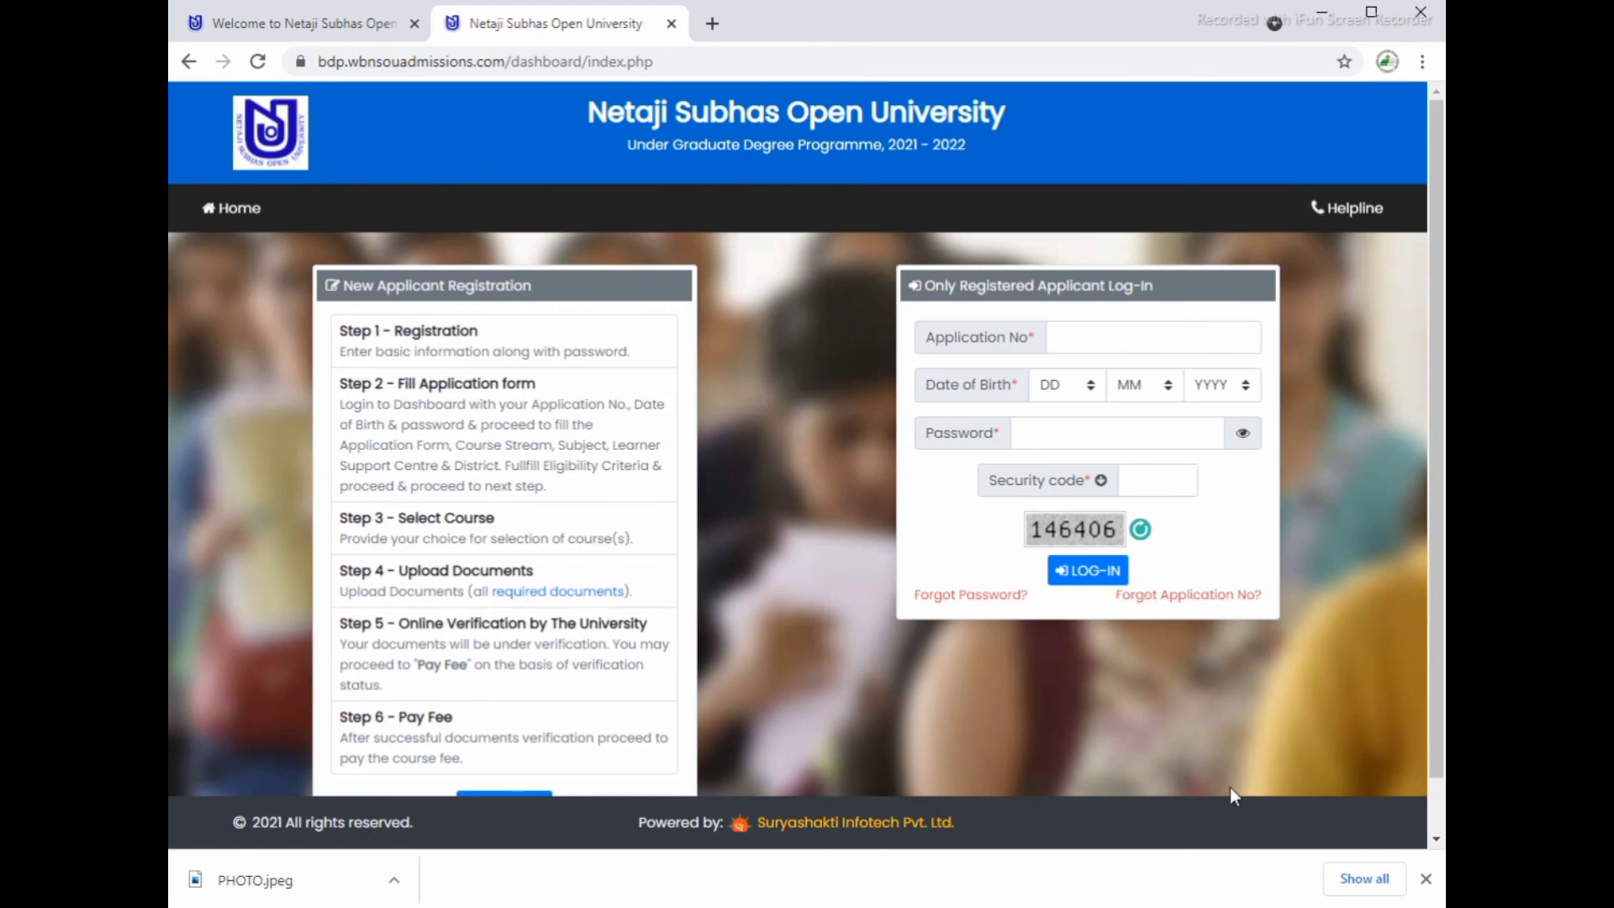
pyautogui.click(1427, 879)
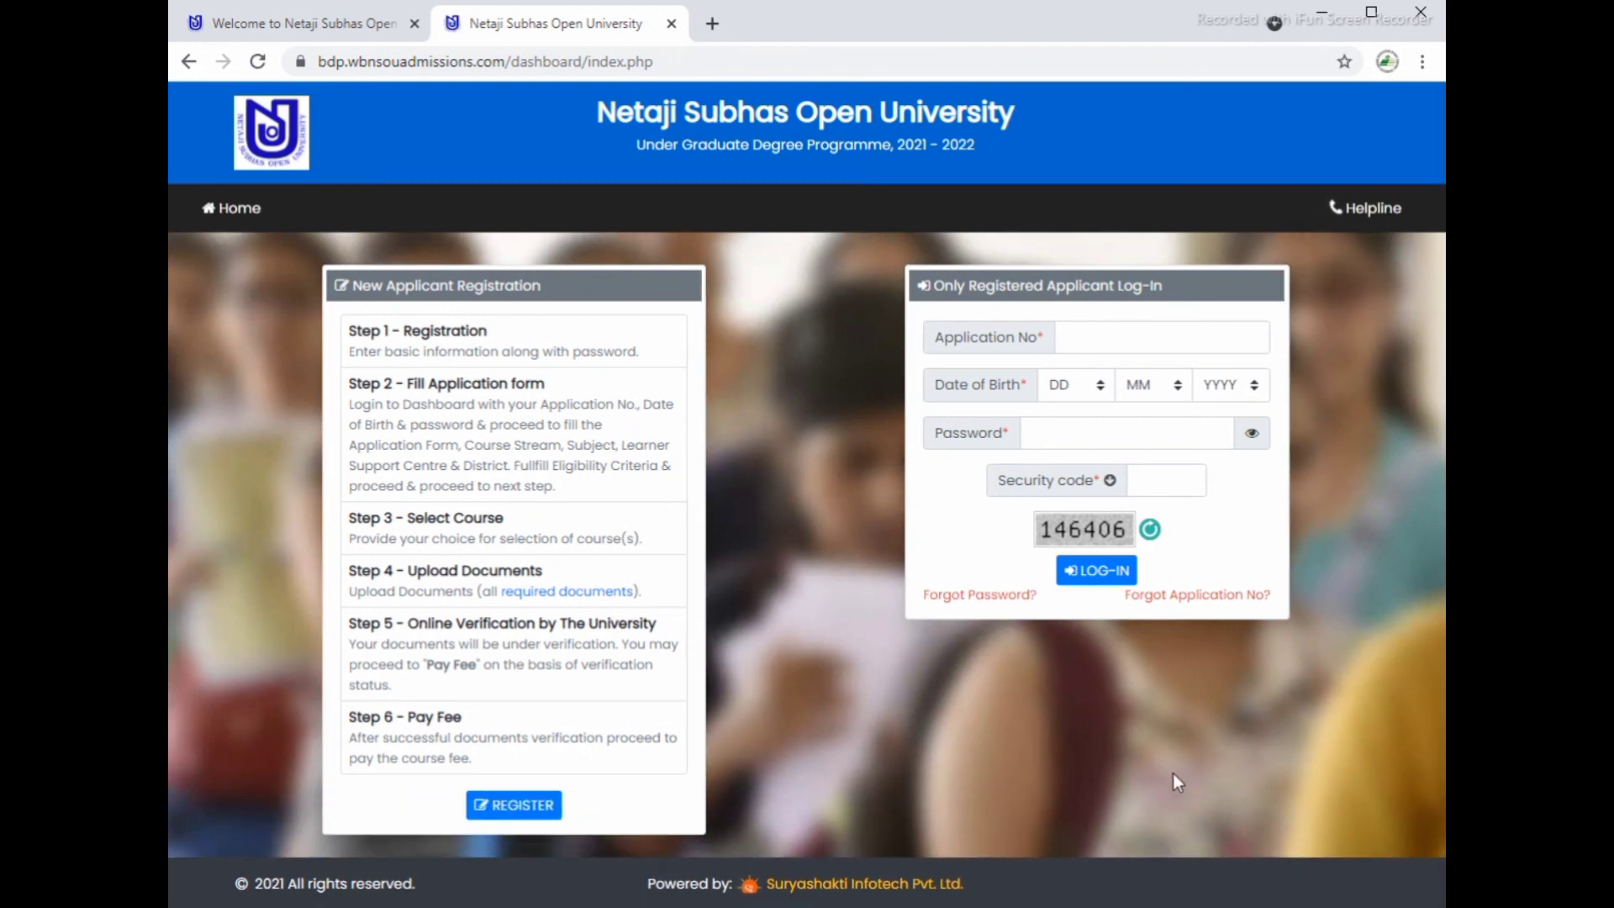